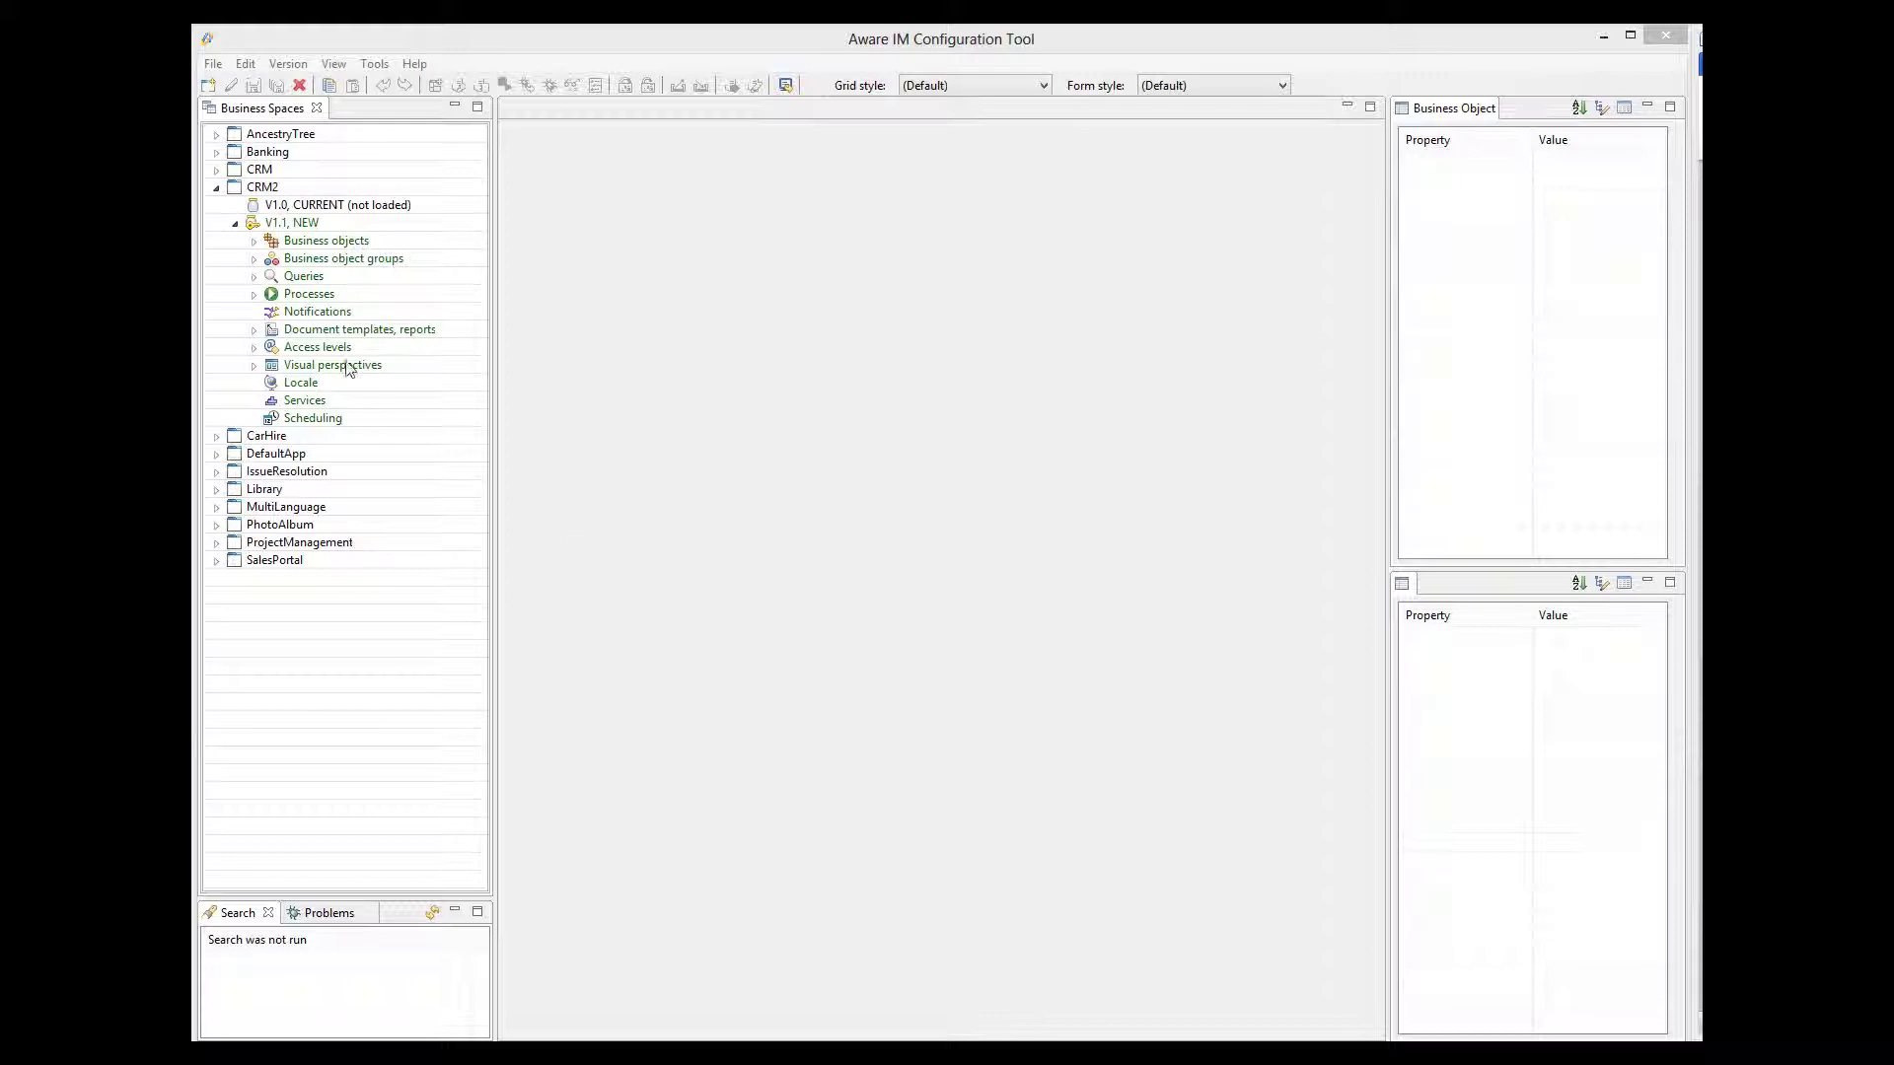
- Open the Customer business object from CRM2 version 1.1's business objects
click(253, 242)
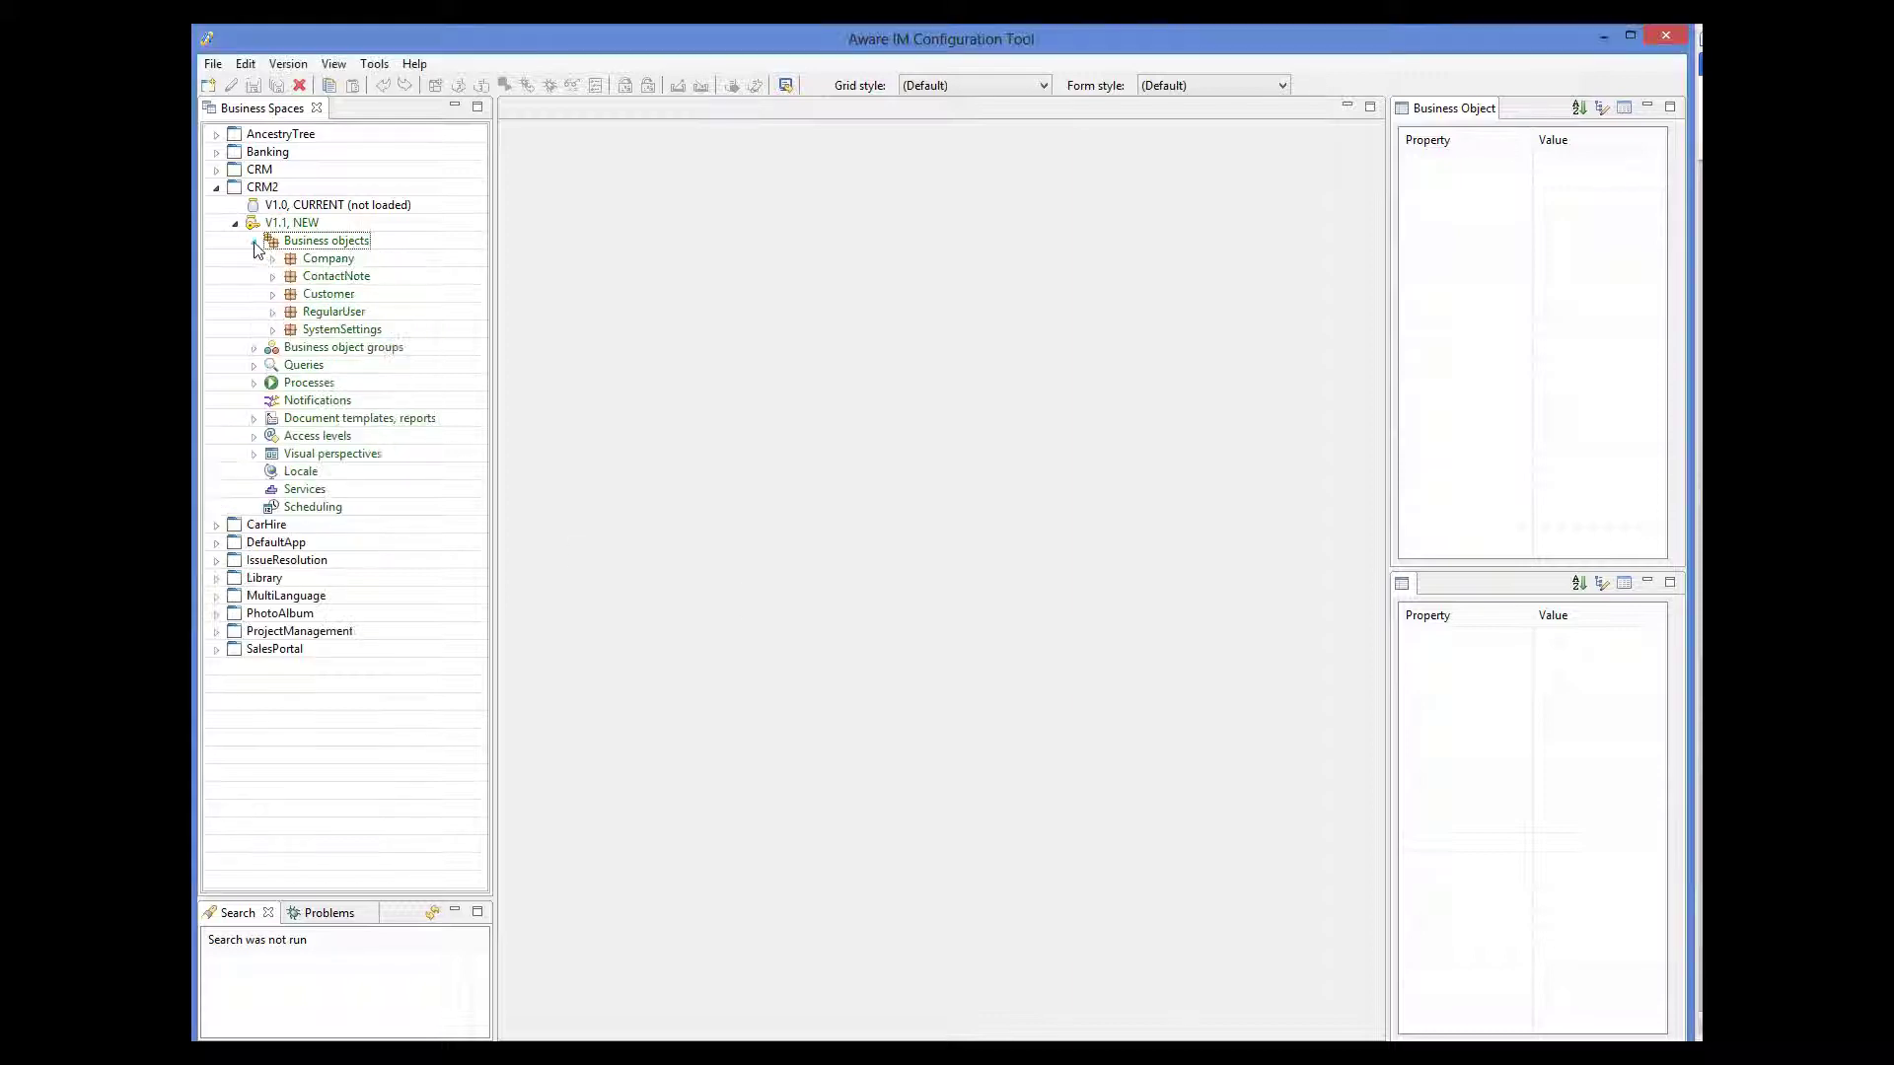
double_click(330, 294)
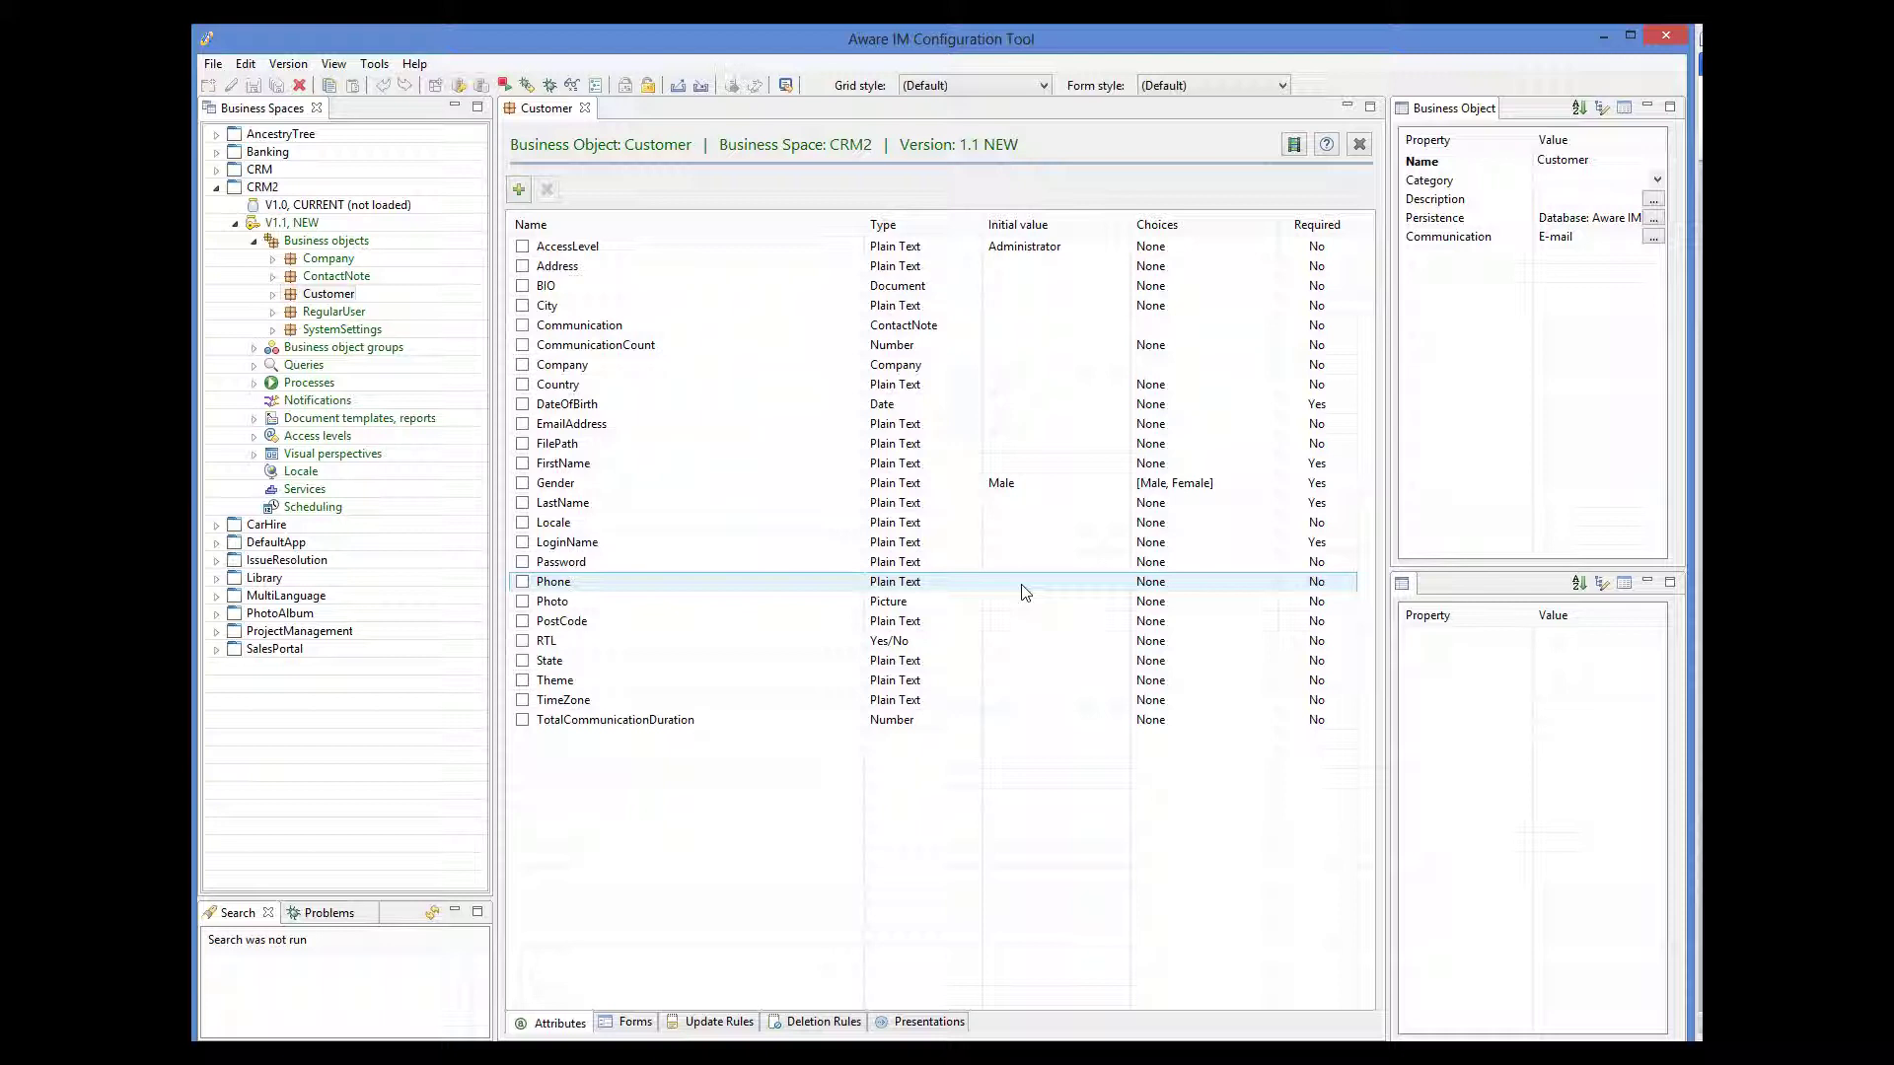
- Show the Customer's Creation, Editing and Search forms
click(635, 1023)
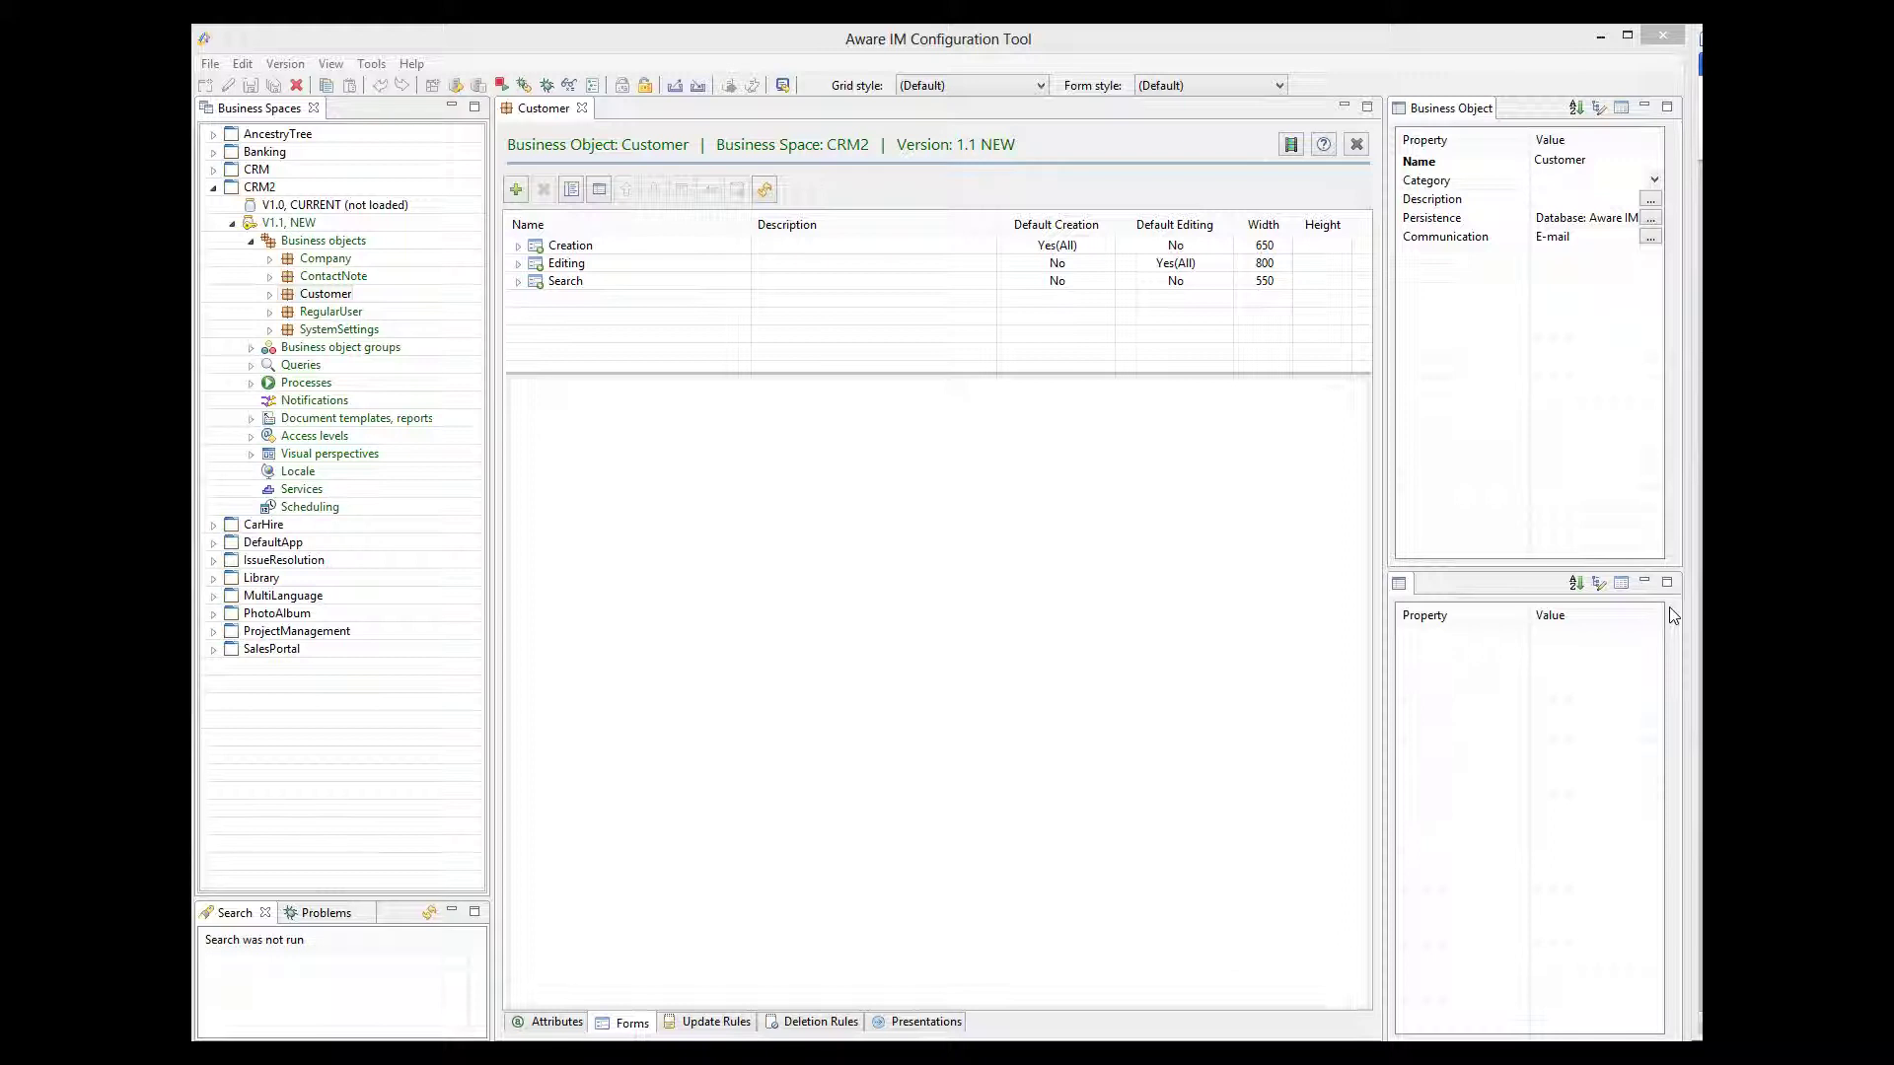
- Inspect the Address attribute, then view the Full address update rule that builds it
click(568, 1026)
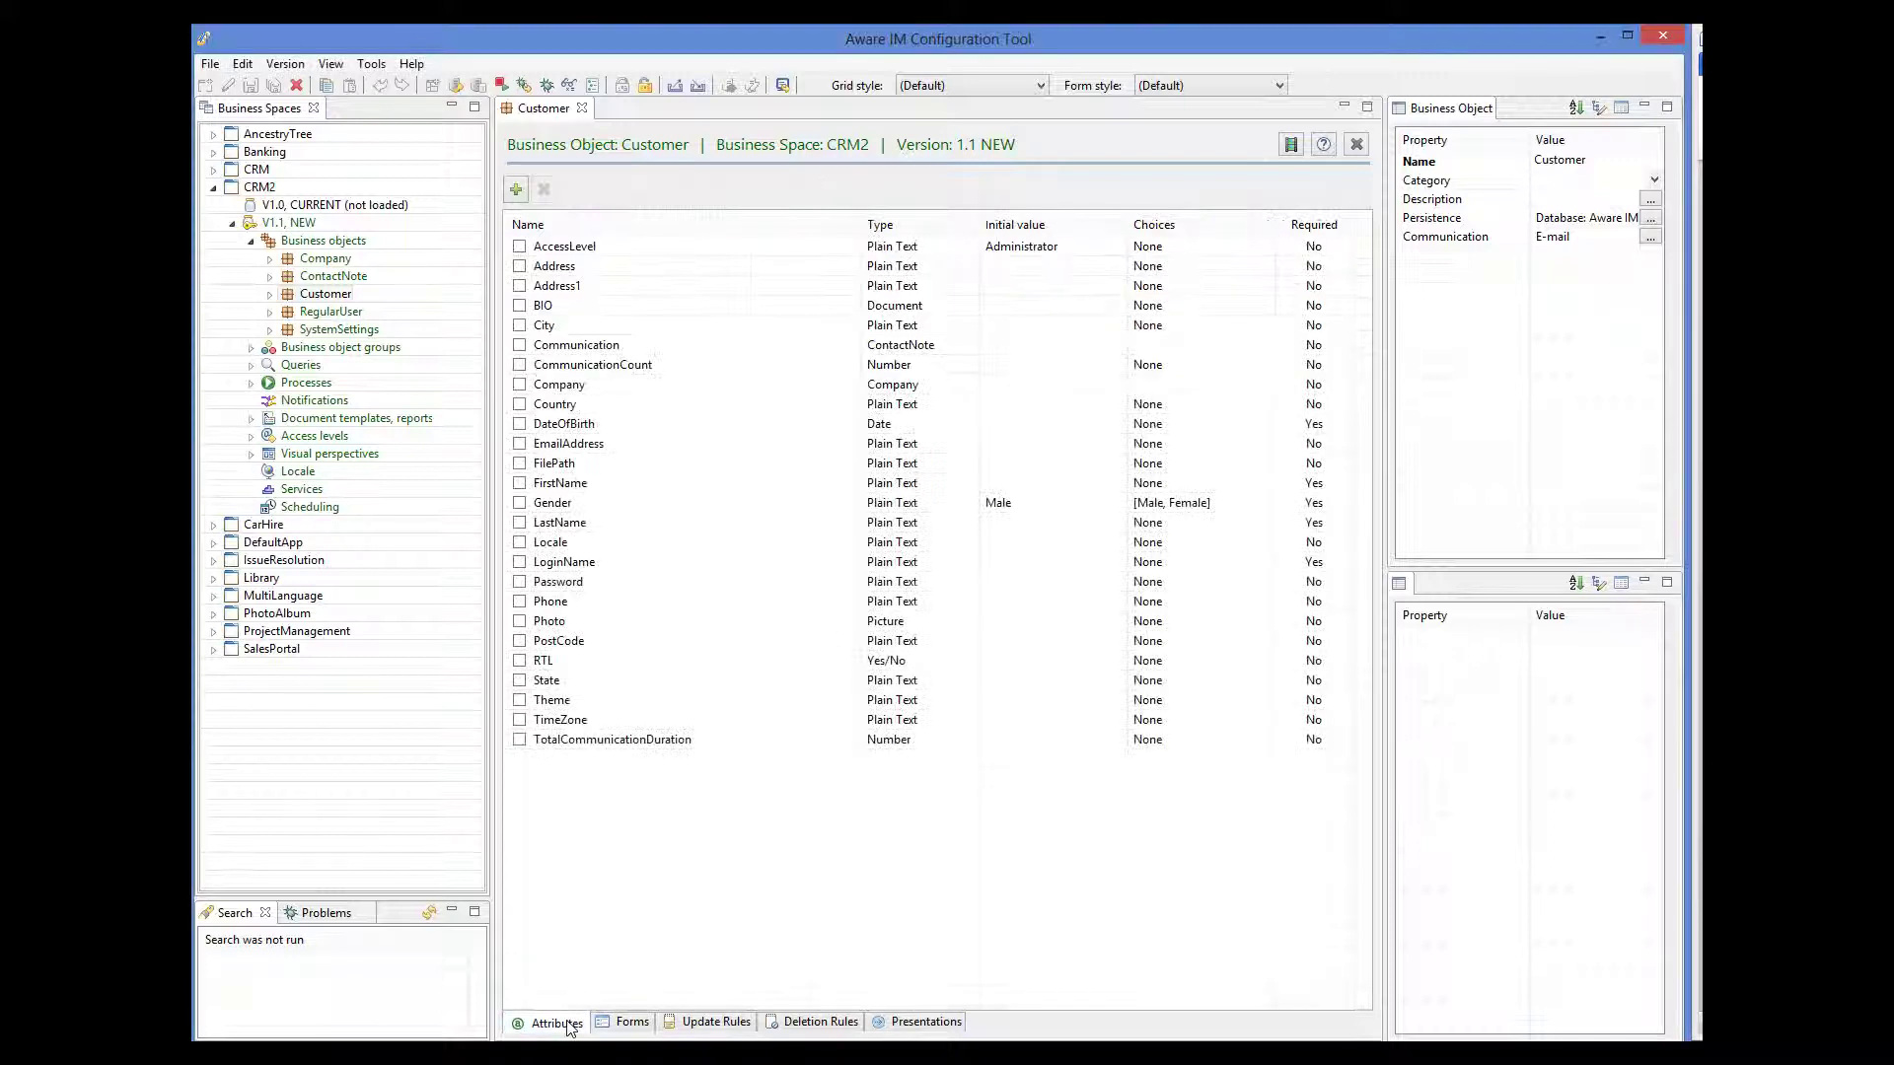
click(602, 268)
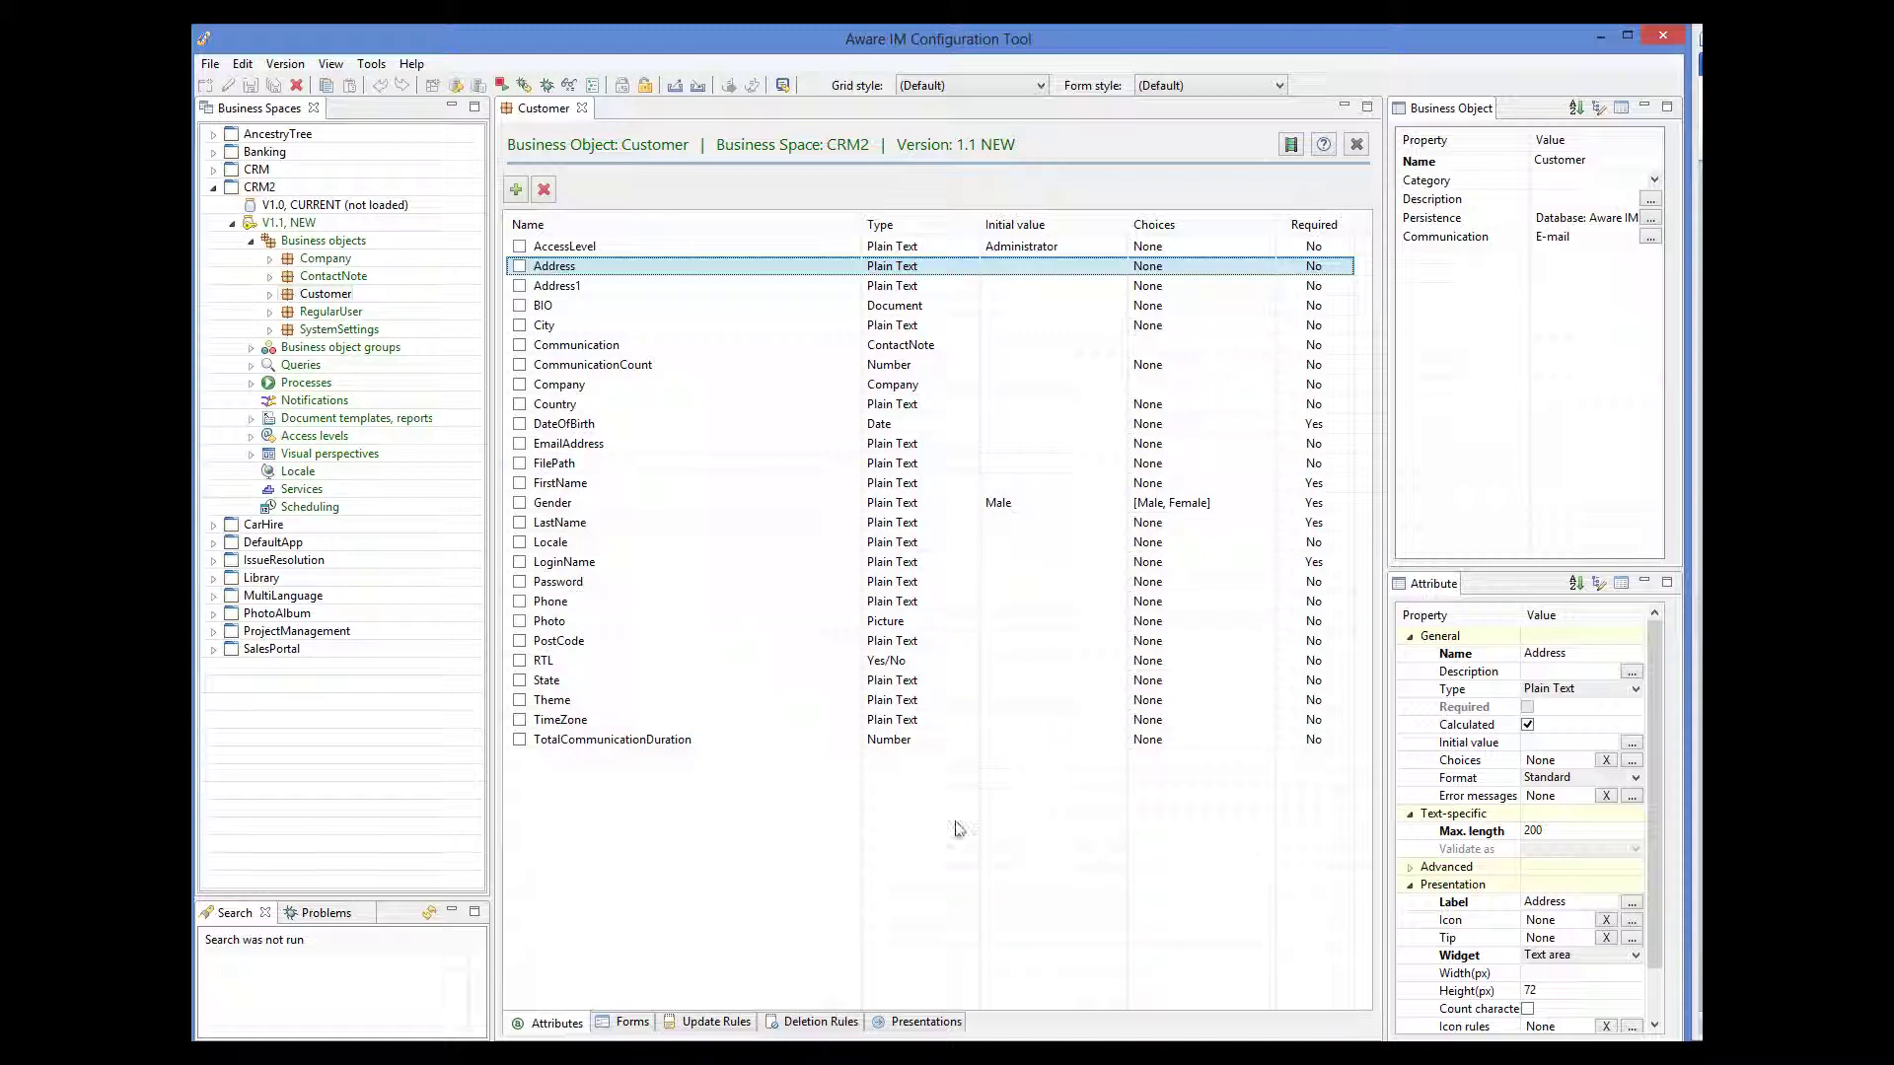
click(705, 1026)
click(731, 325)
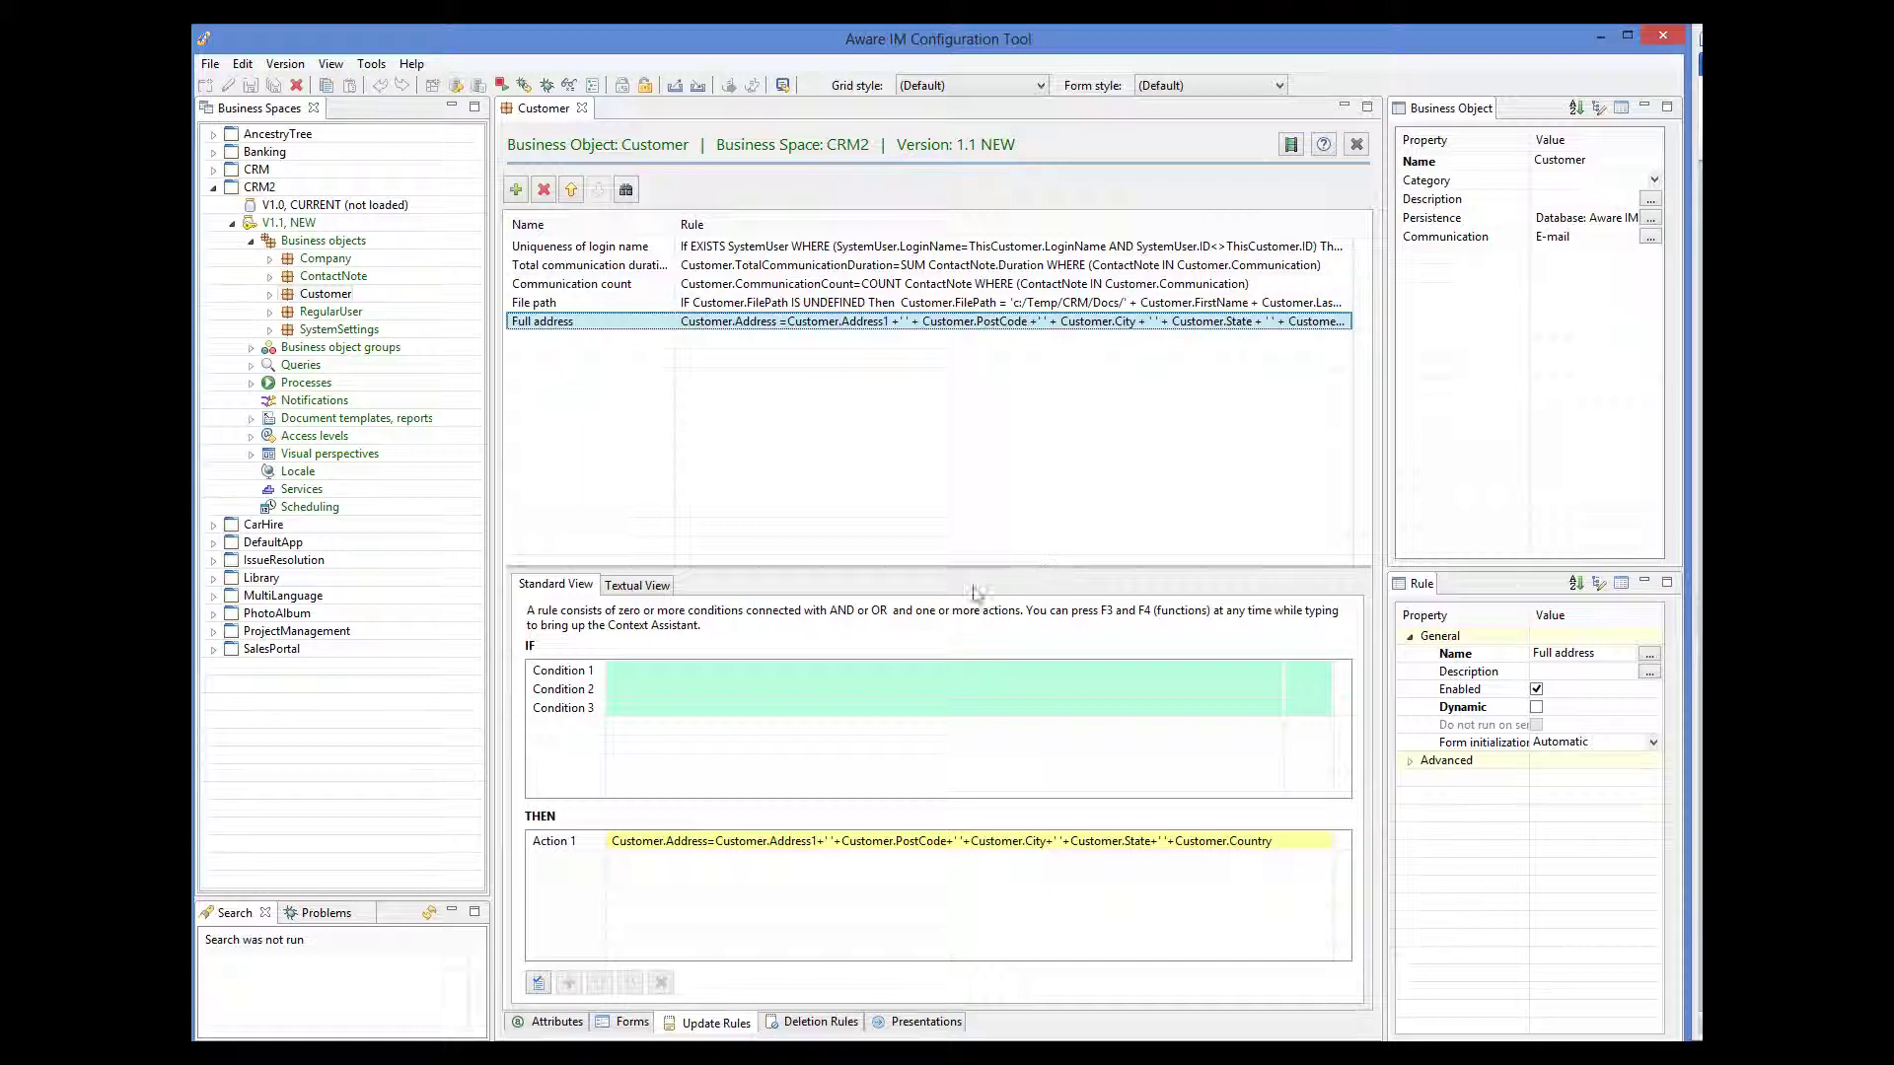
- Add a new section named 'Map' to the Customer's Editing form
click(631, 1024)
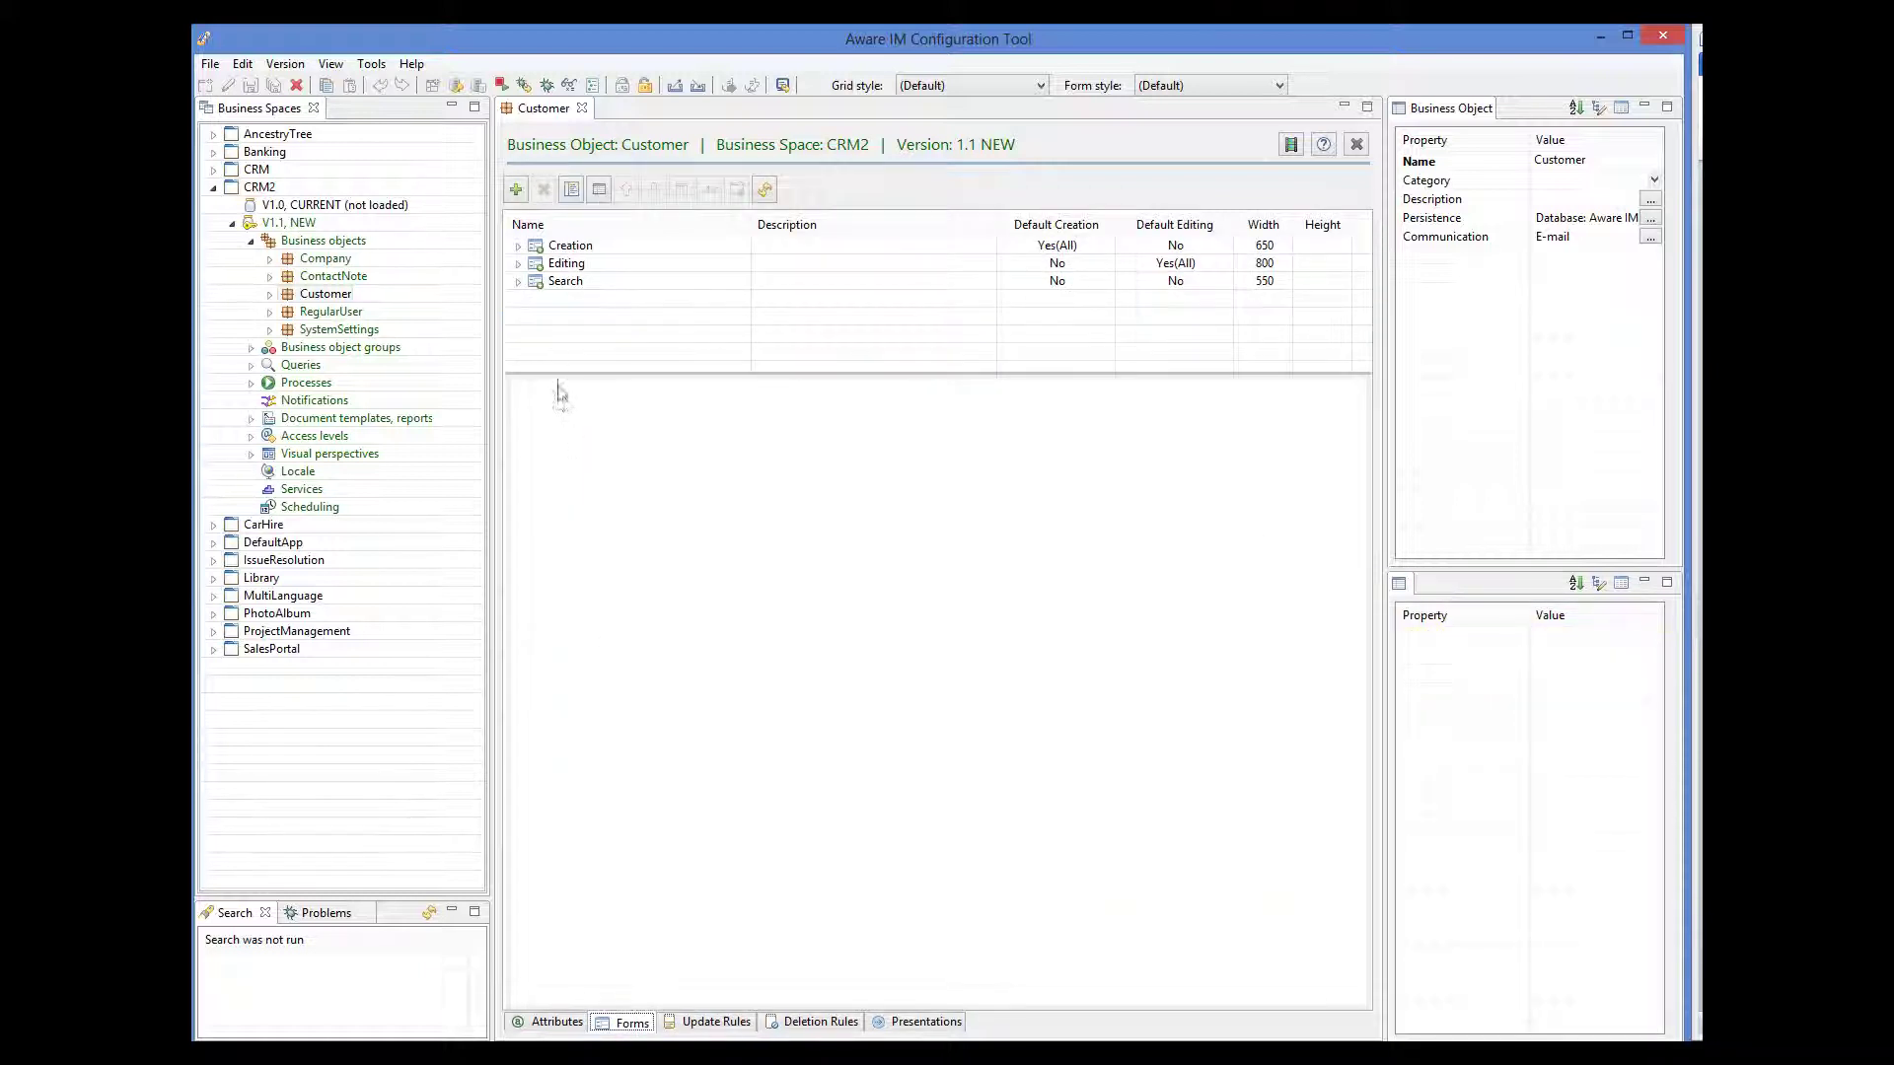
click(517, 264)
click(531, 264)
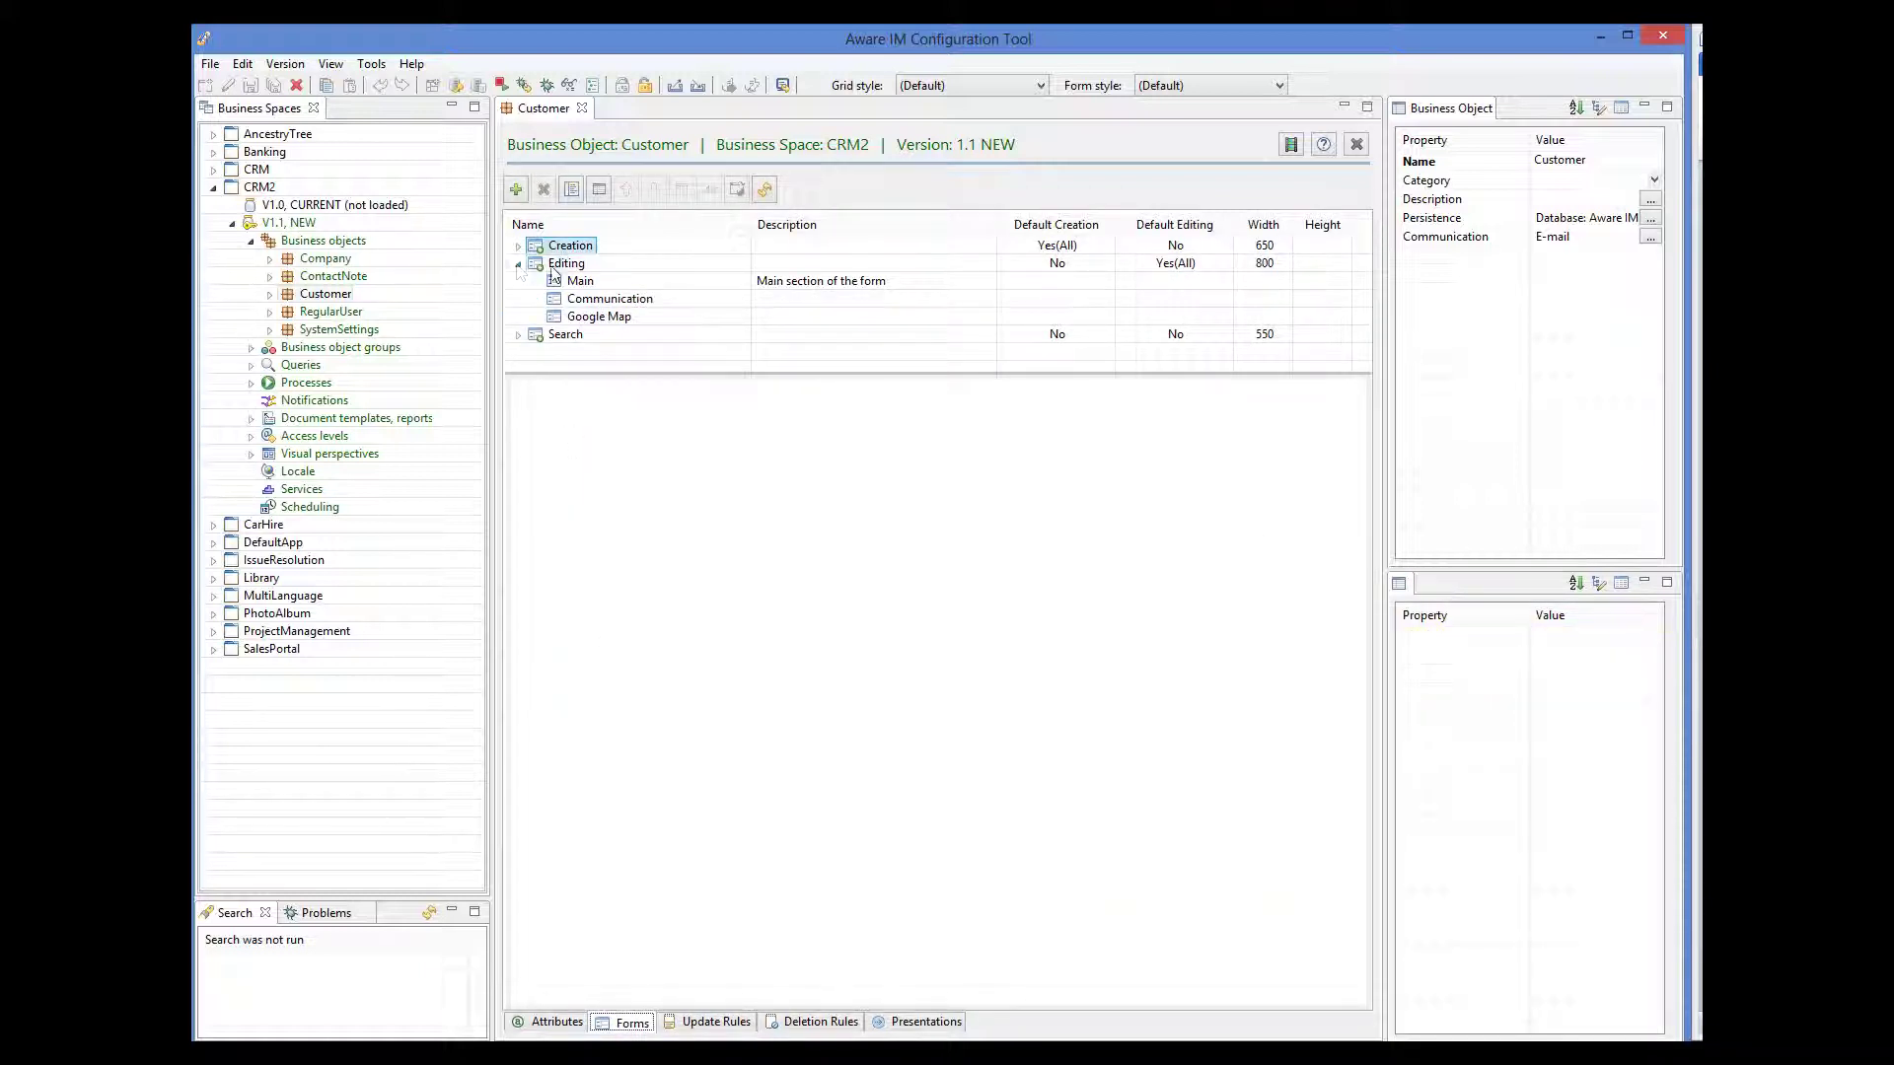
click(516, 189)
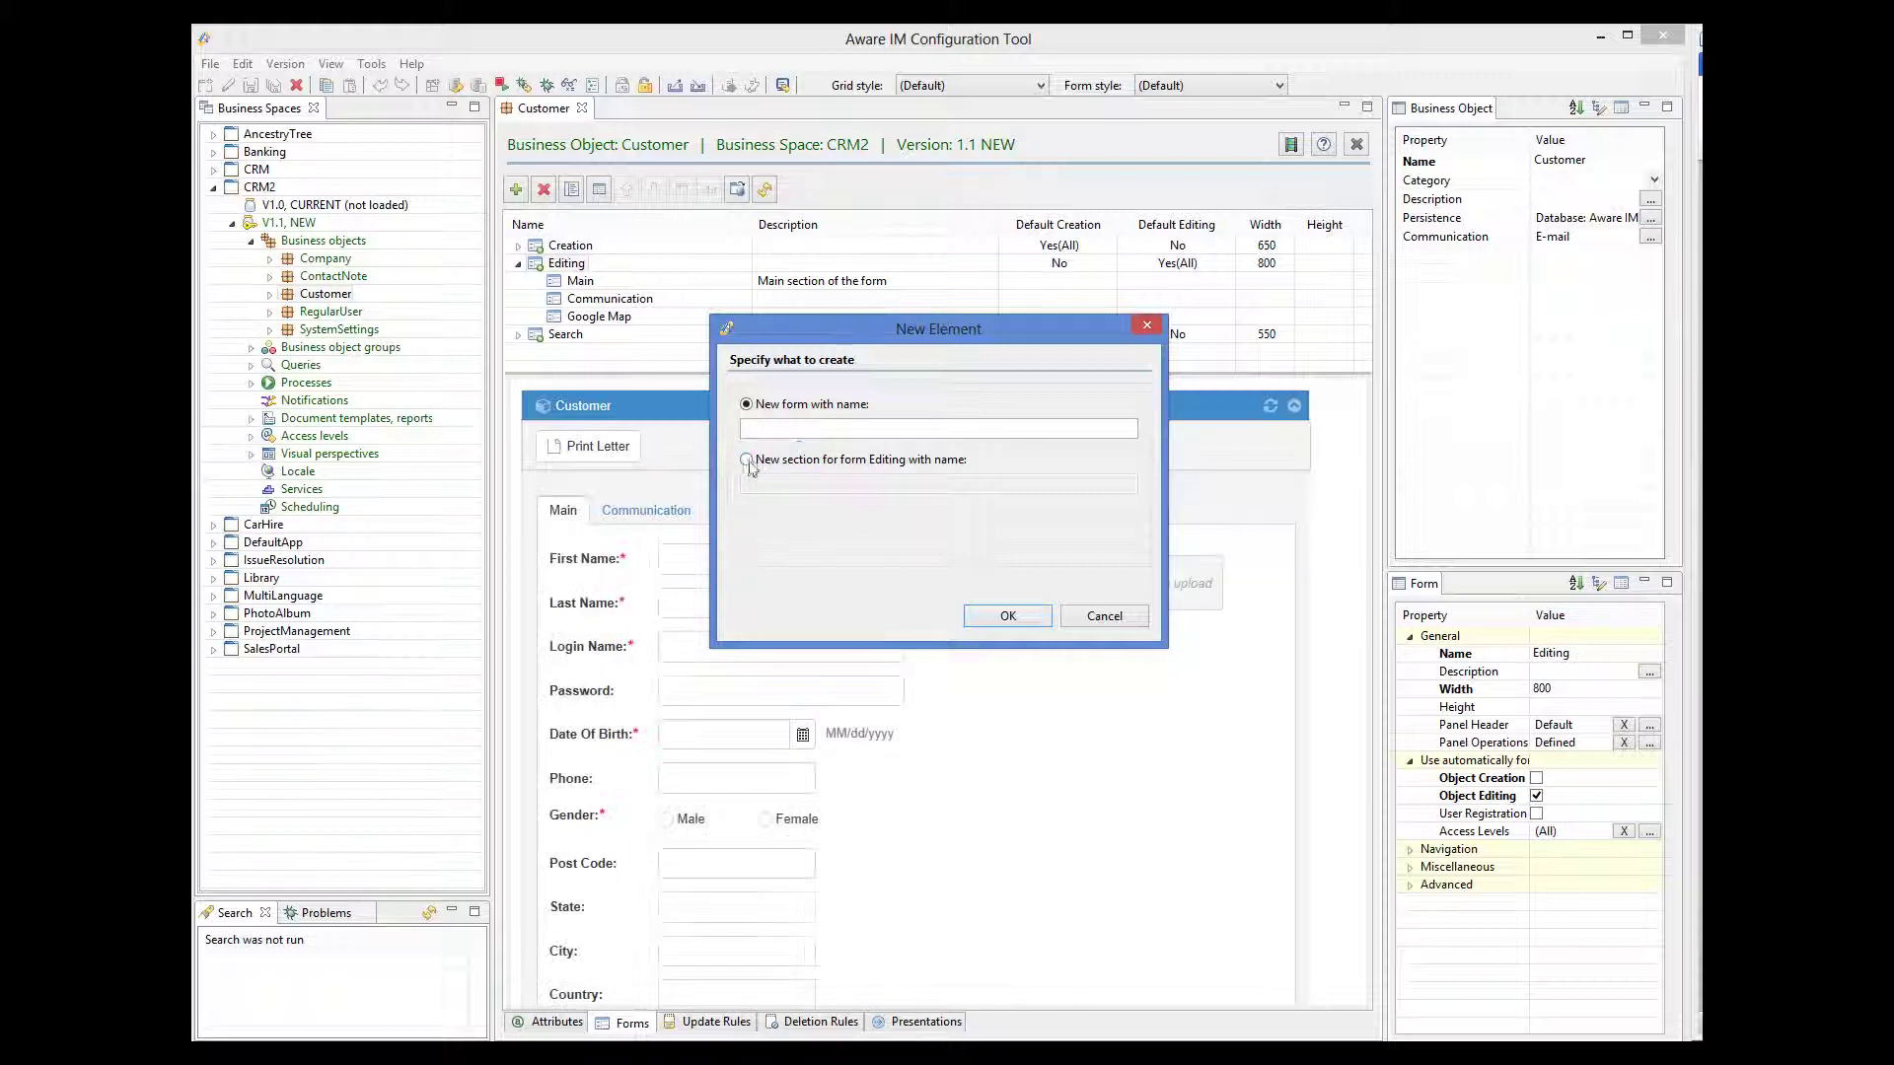
click(795, 460)
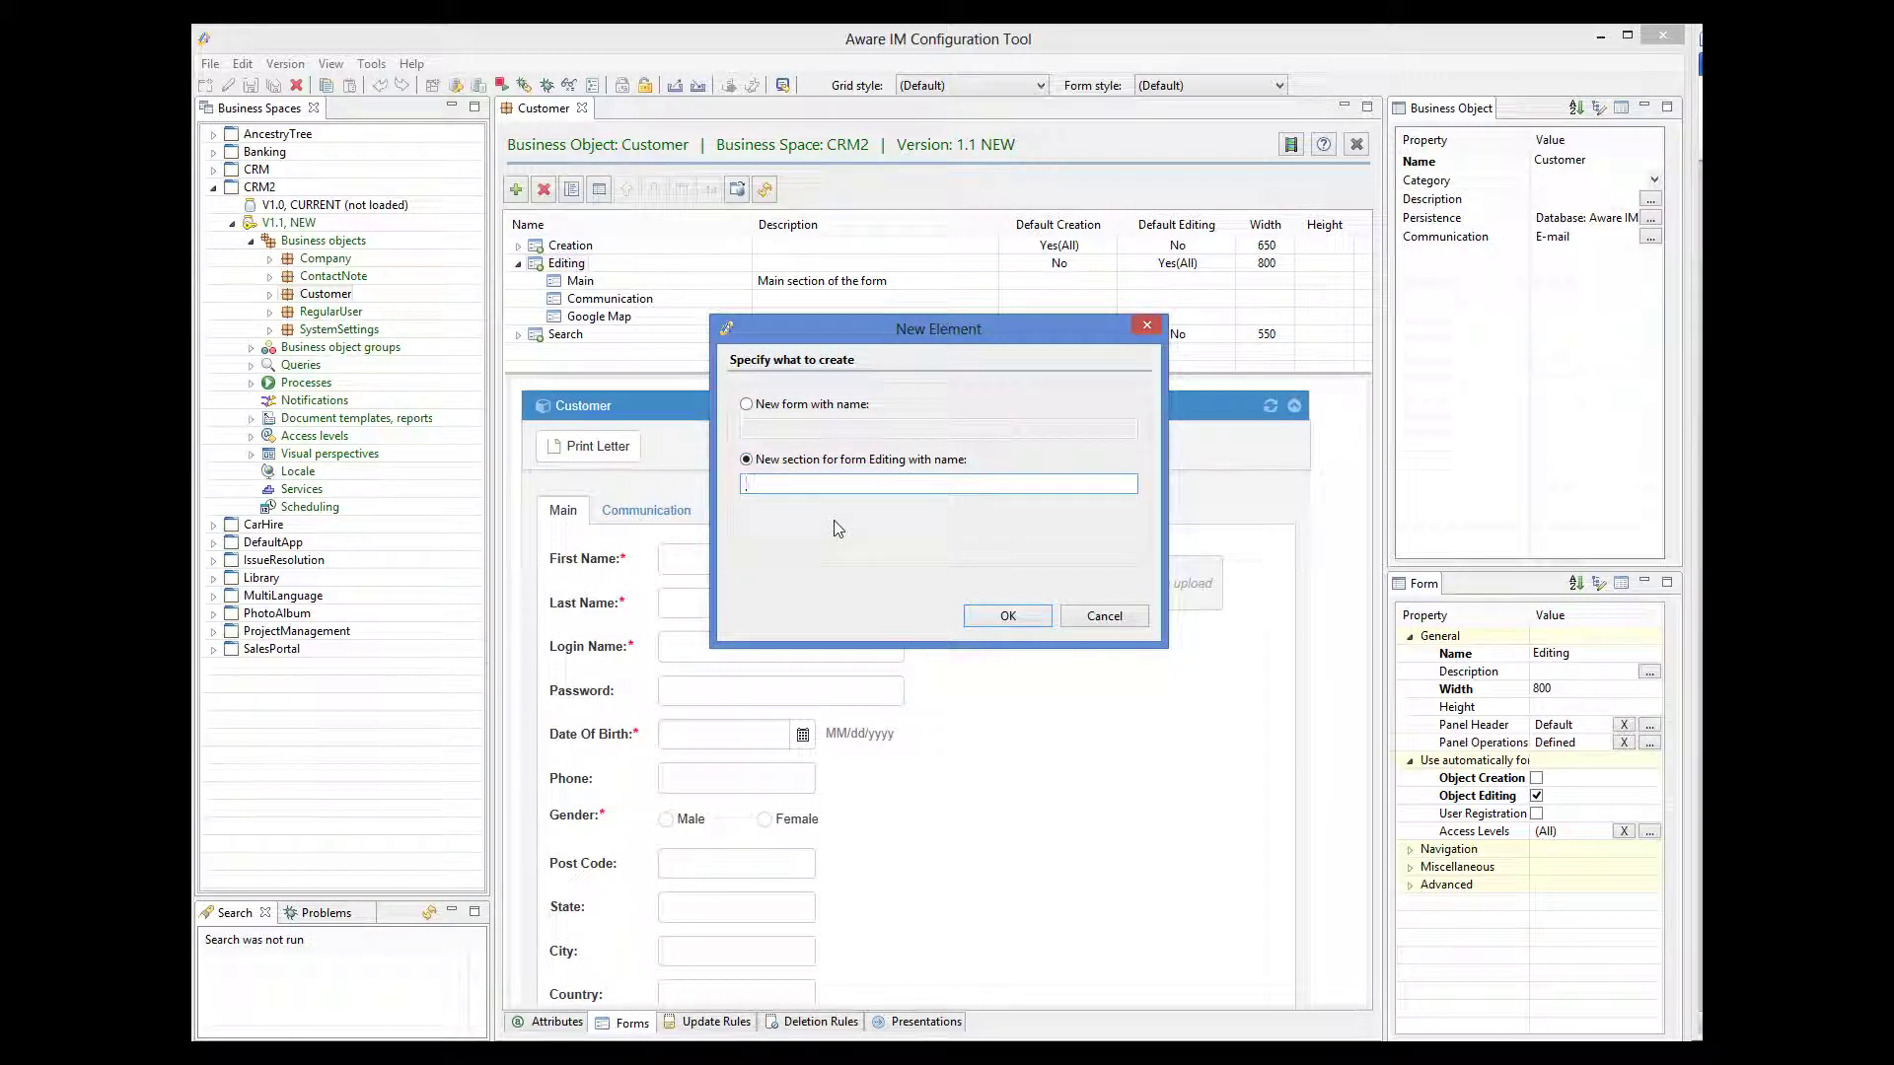
text(Map)
click(1007, 618)
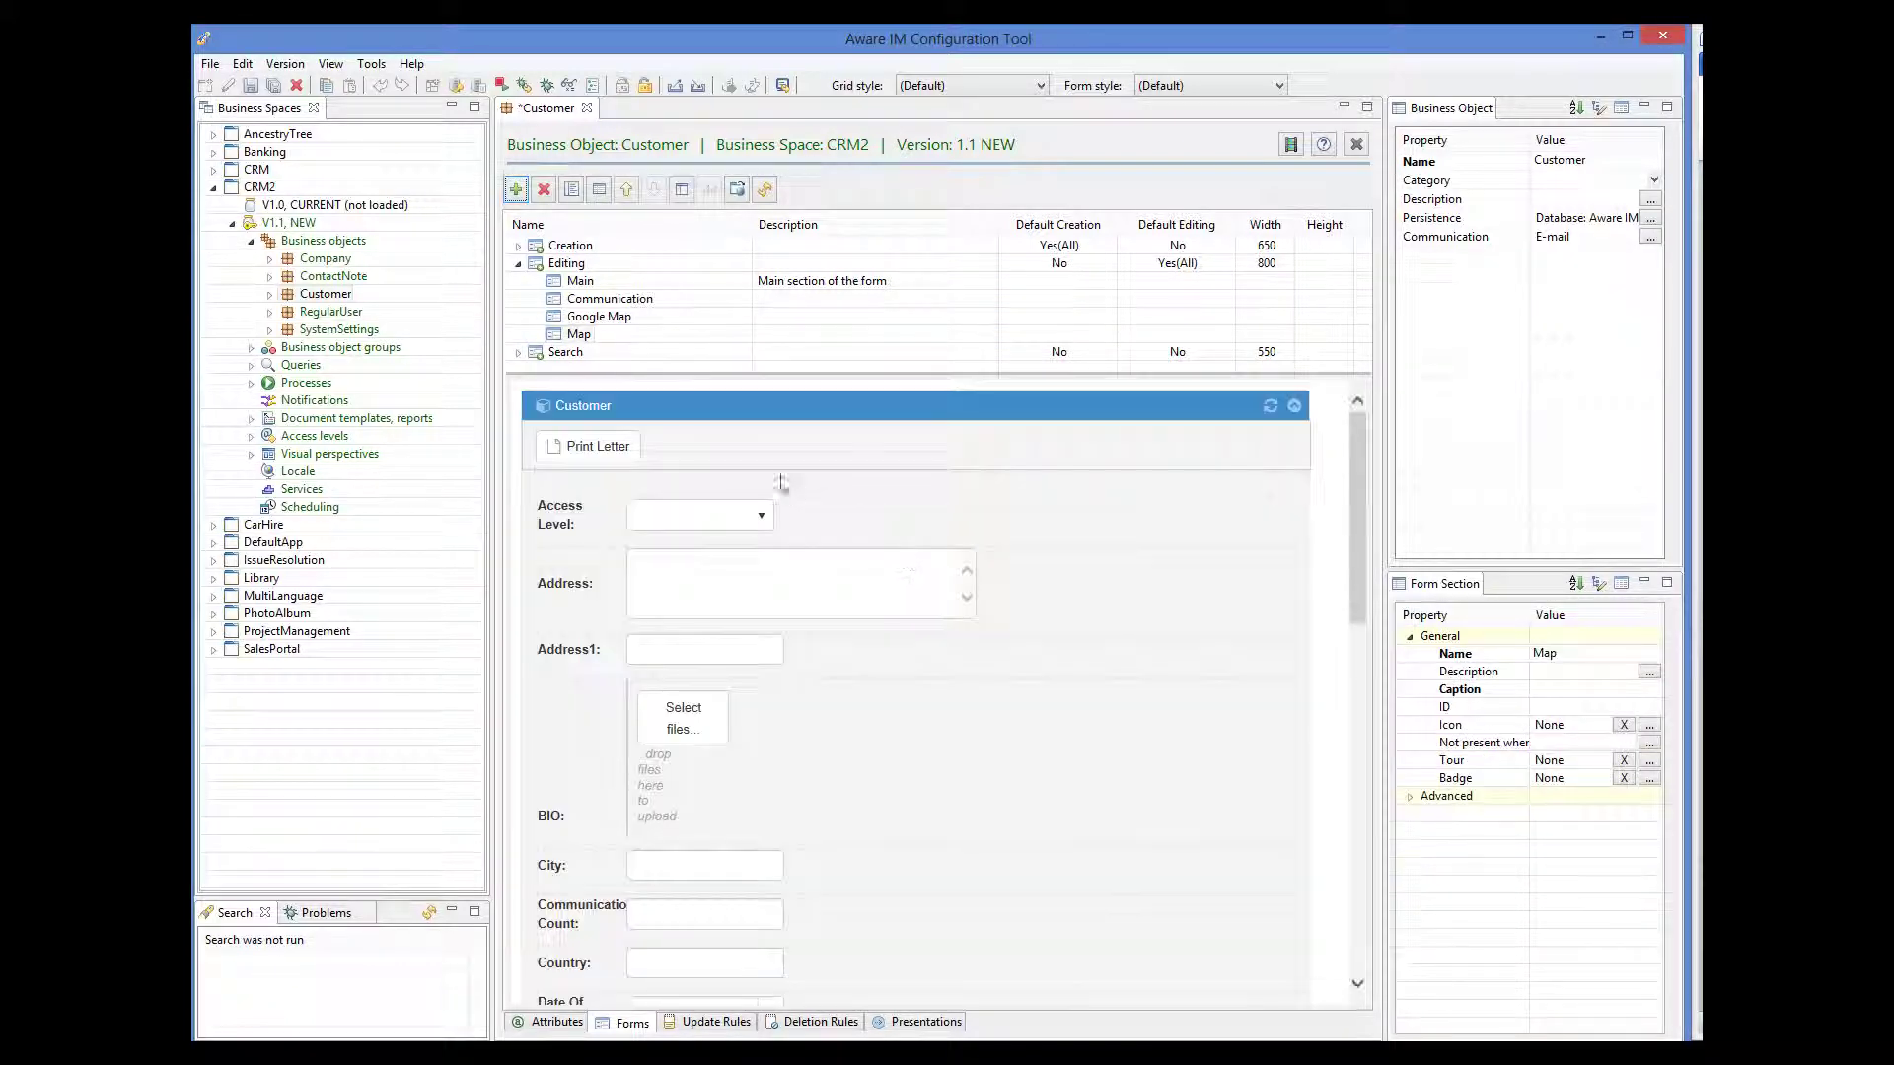
- Save, then remove all fields from the Map section and add one empty row
click(251, 87)
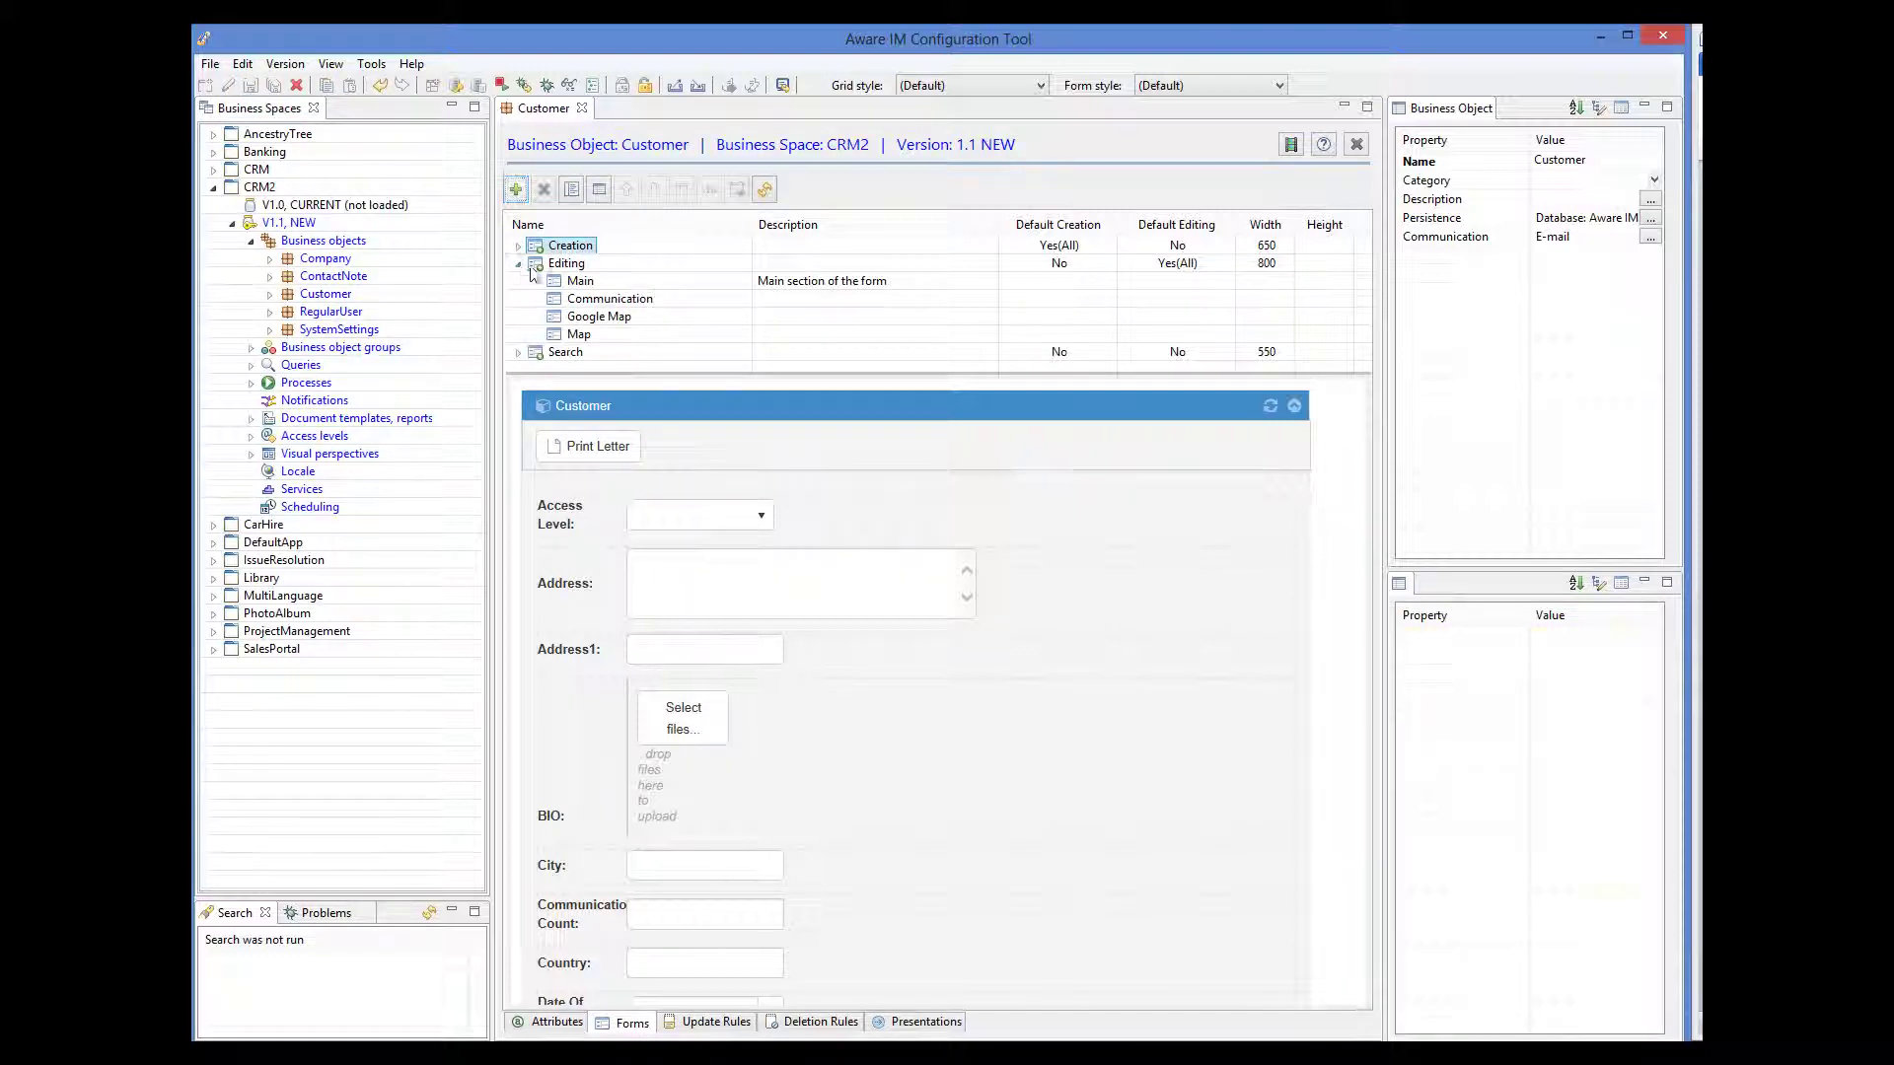
double_click(583, 335)
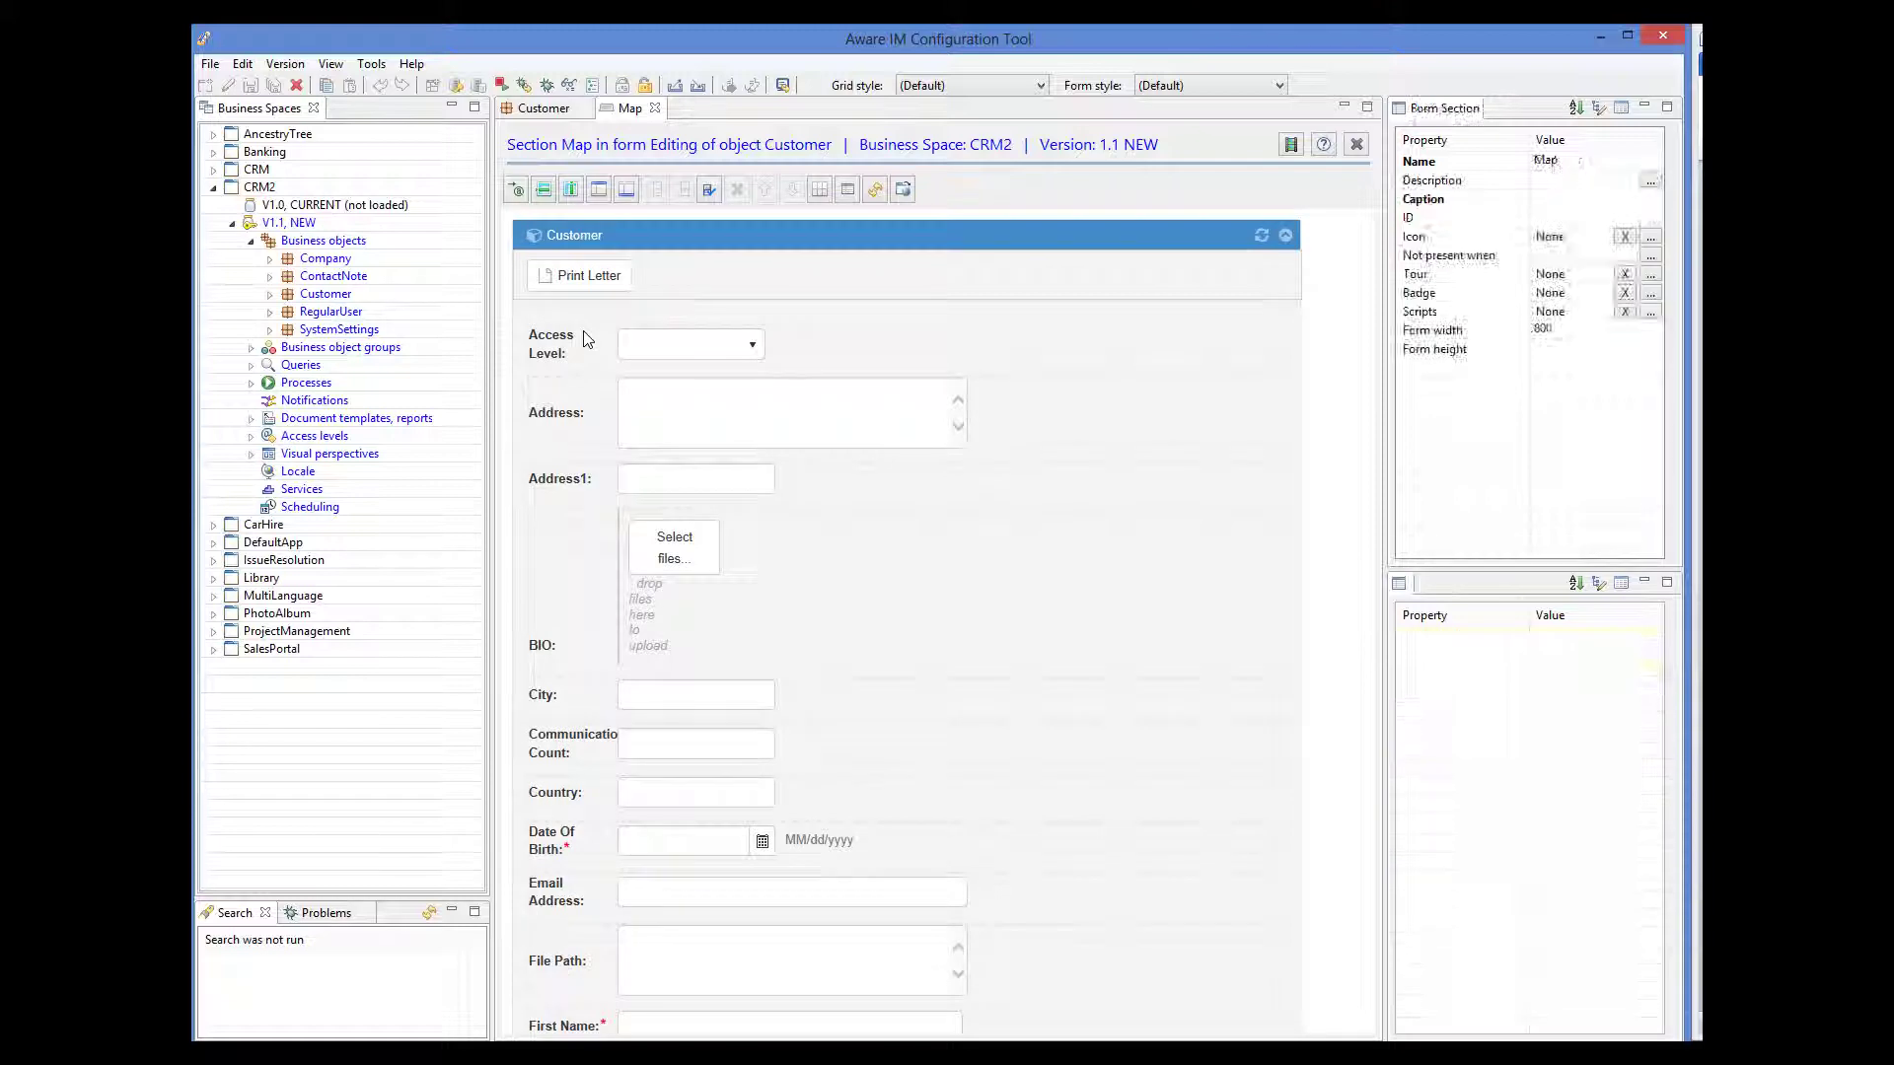
click(709, 189)
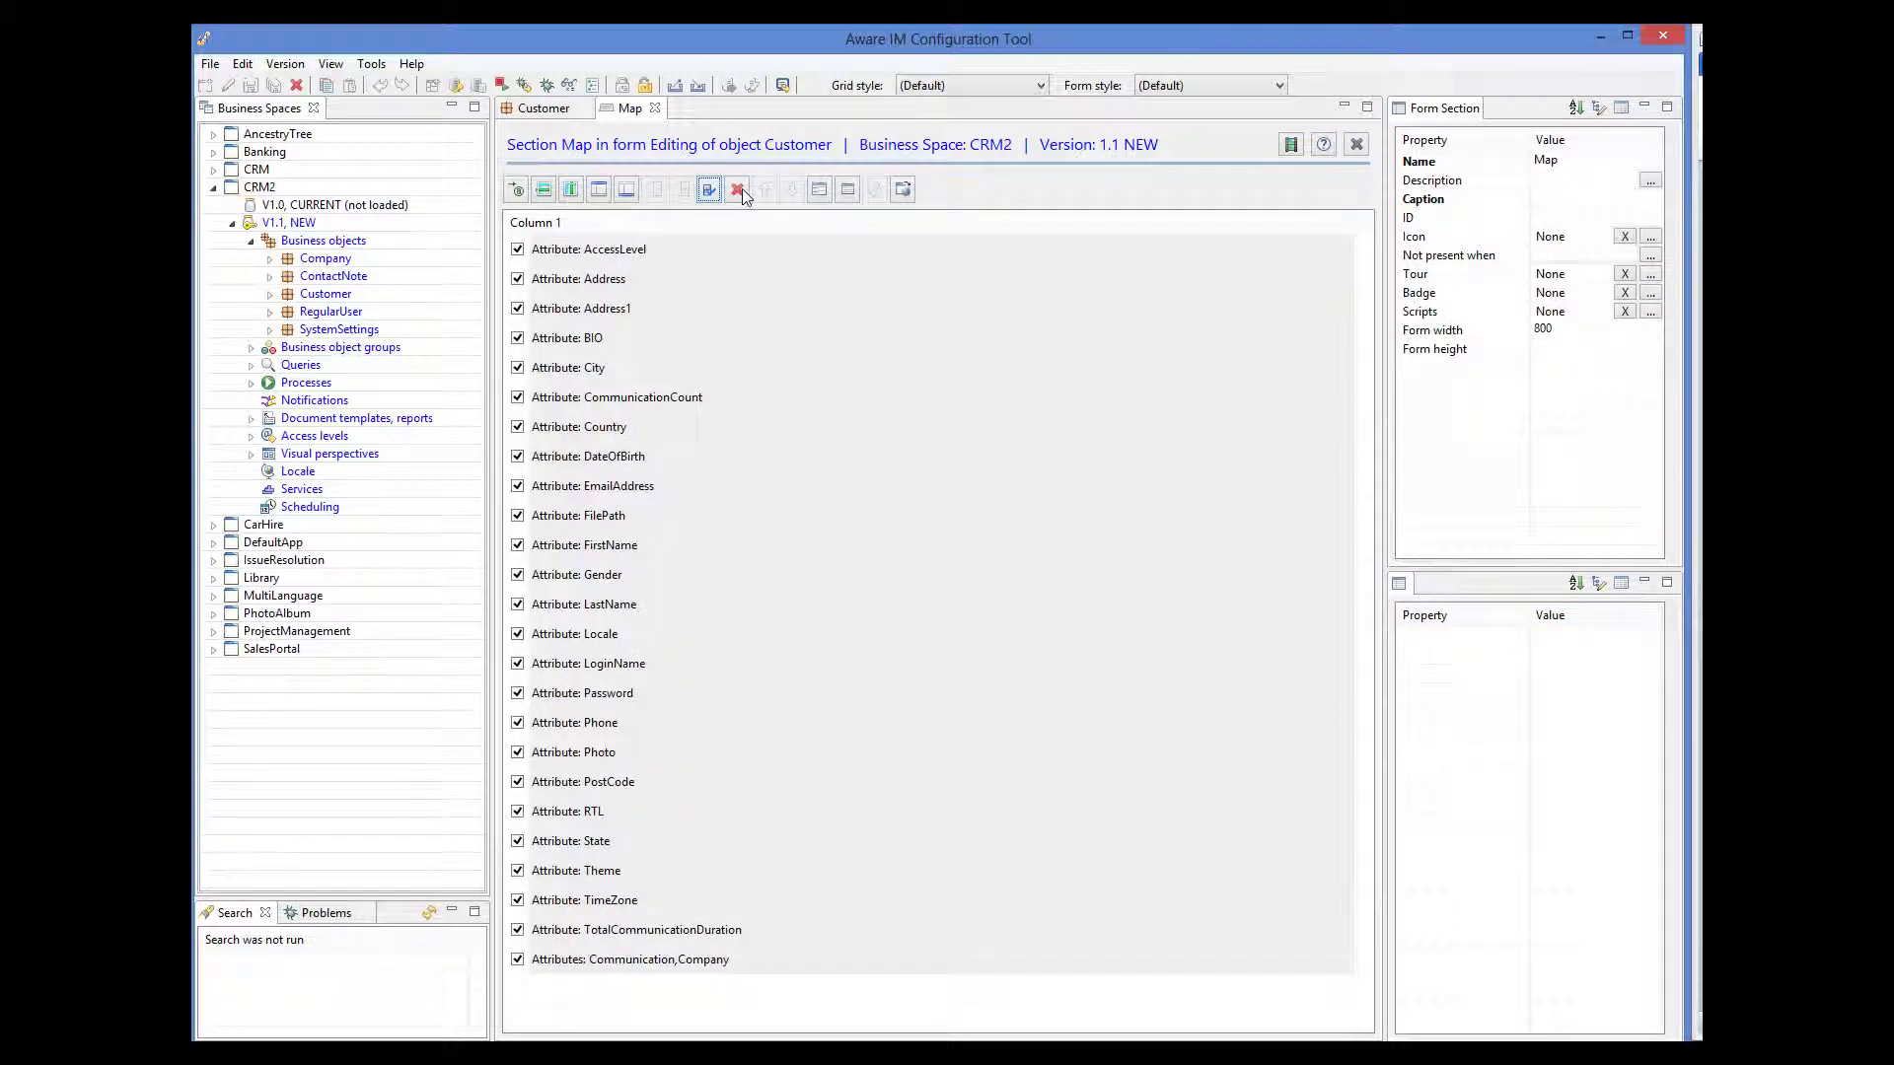
click(740, 188)
click(1053, 556)
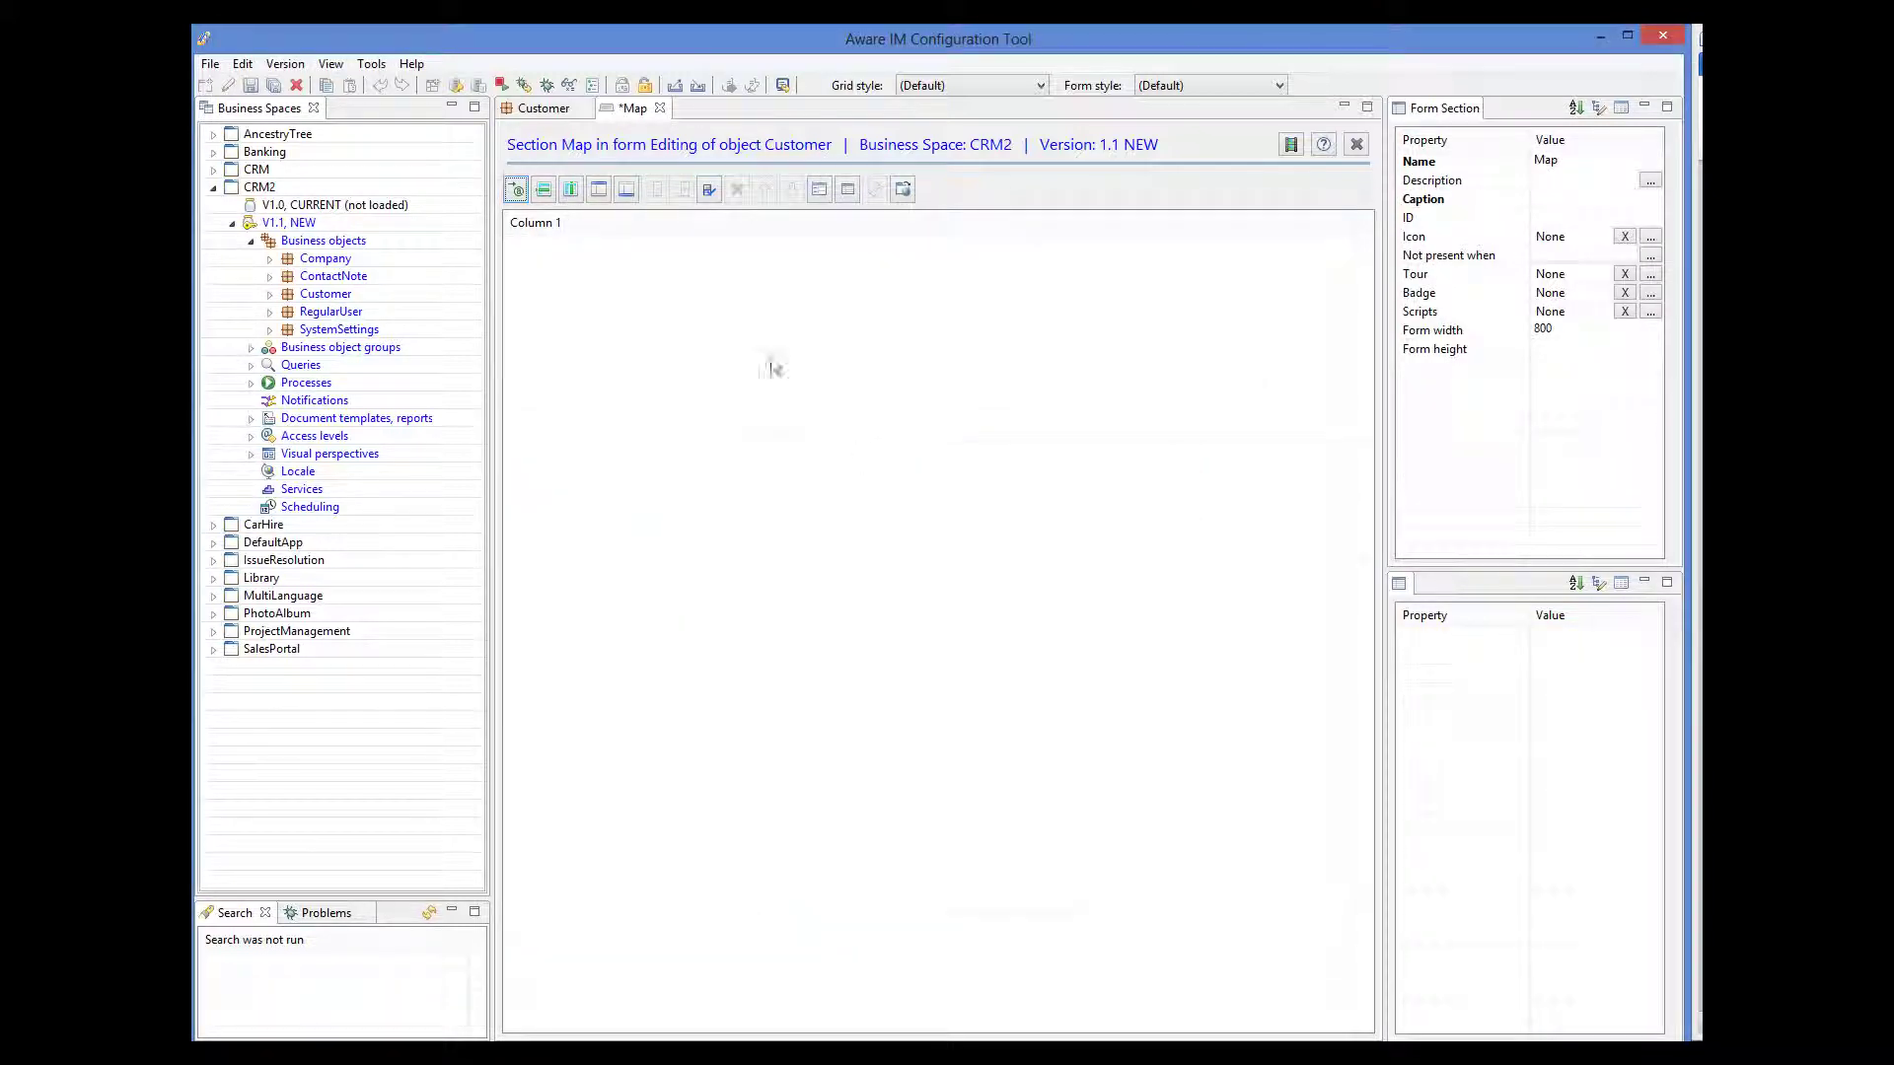
click(820, 191)
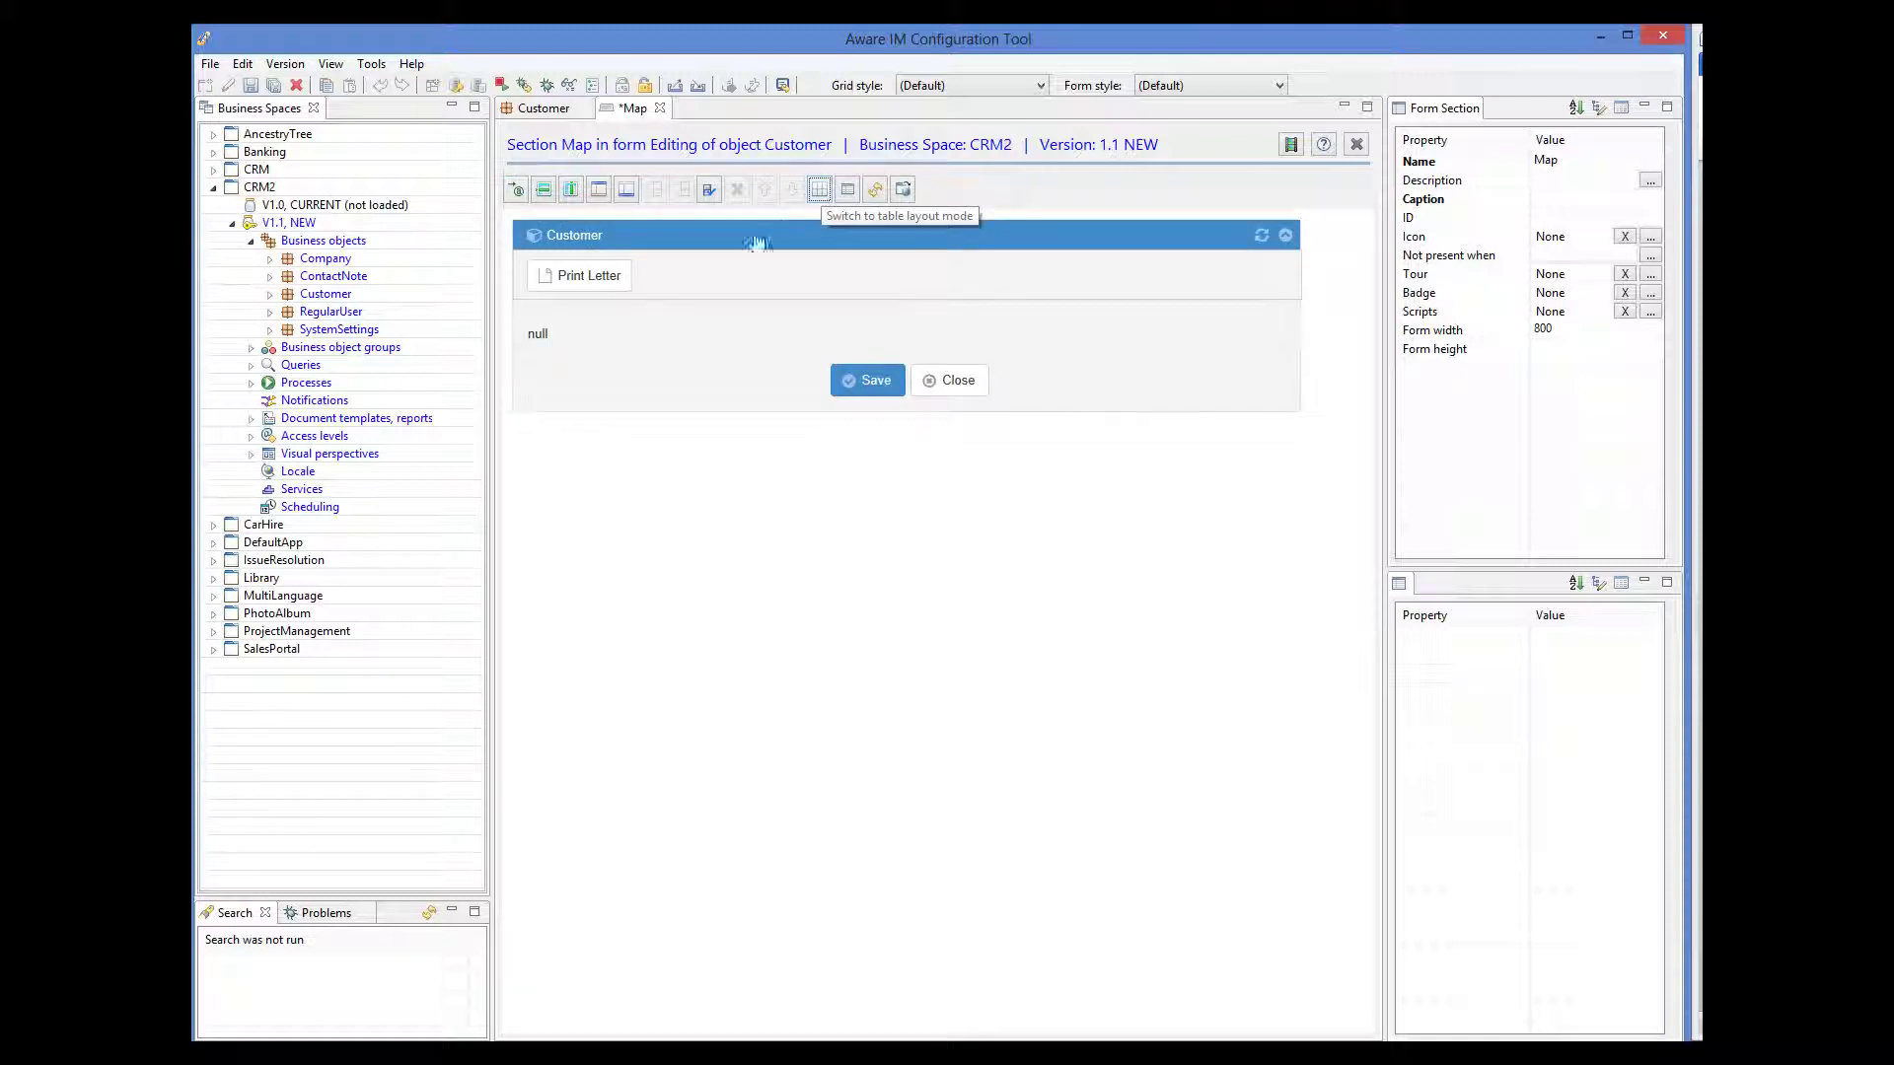
click(542, 191)
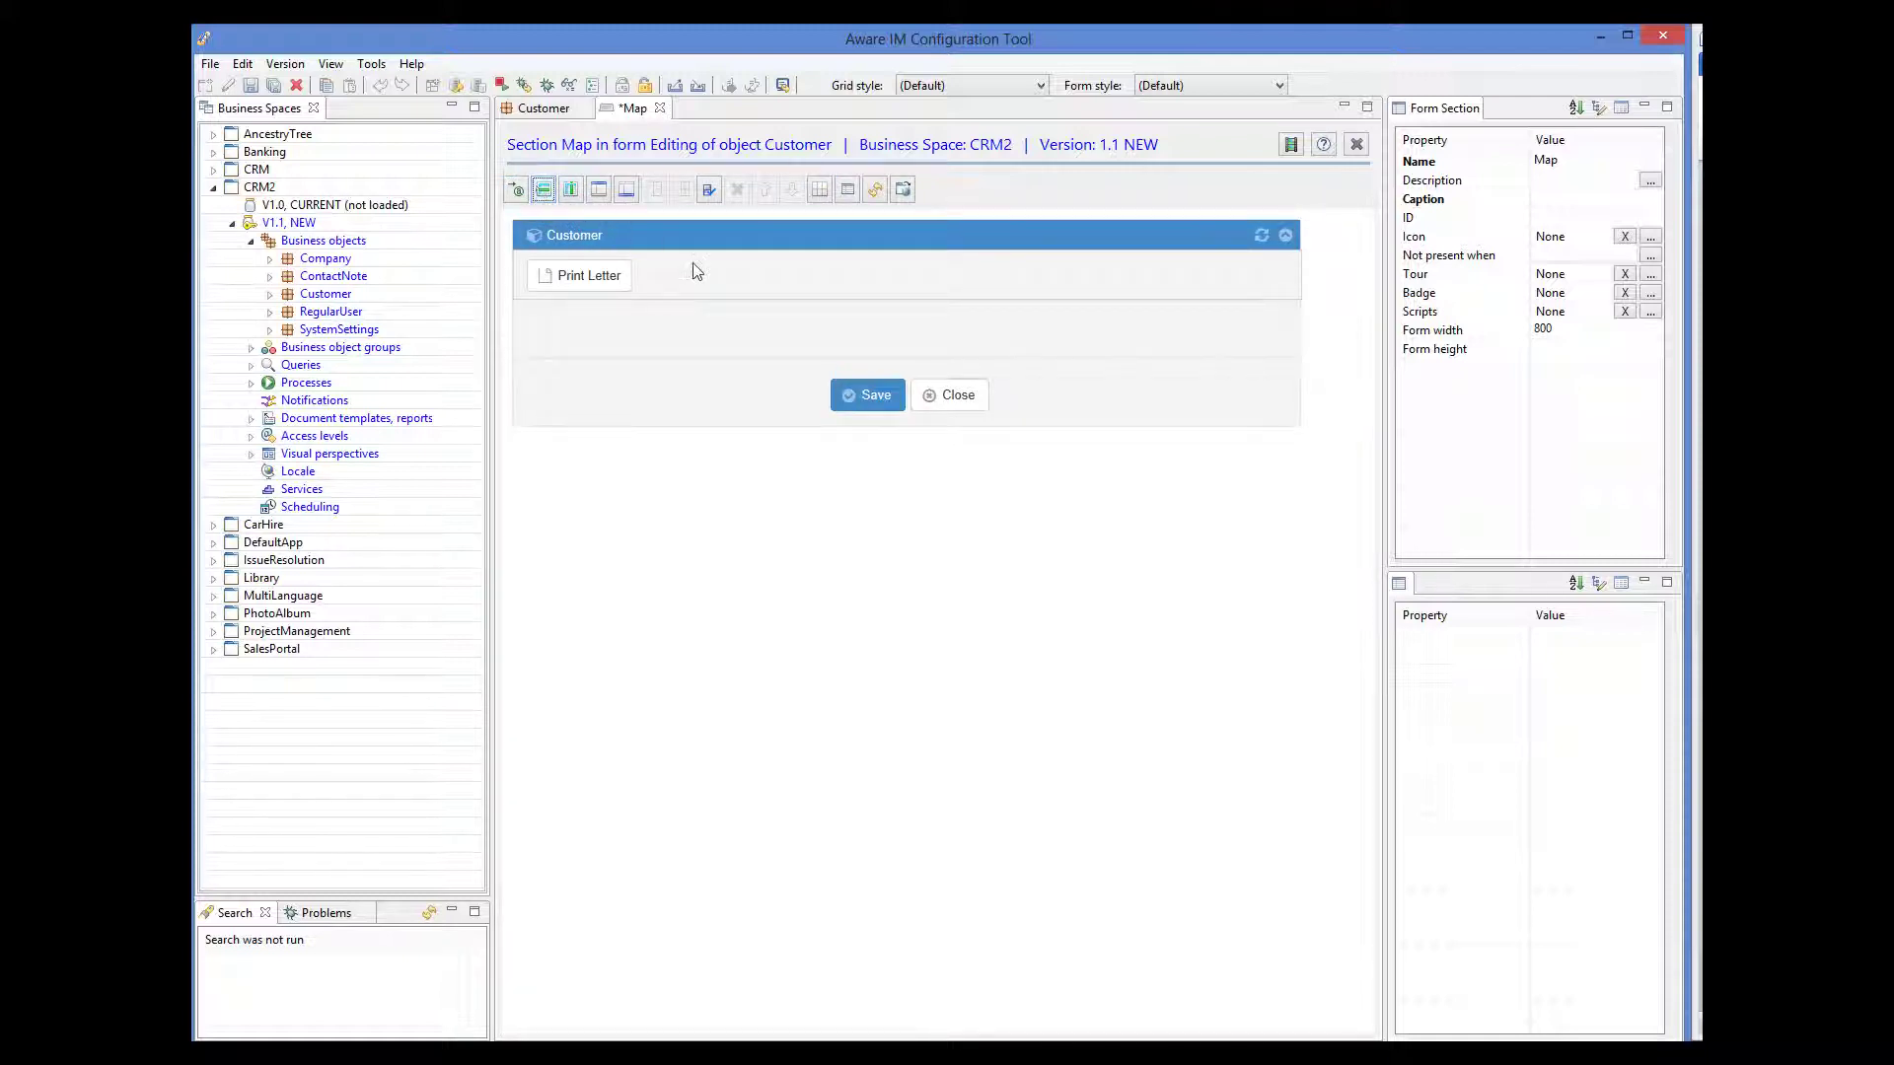
click(845, 336)
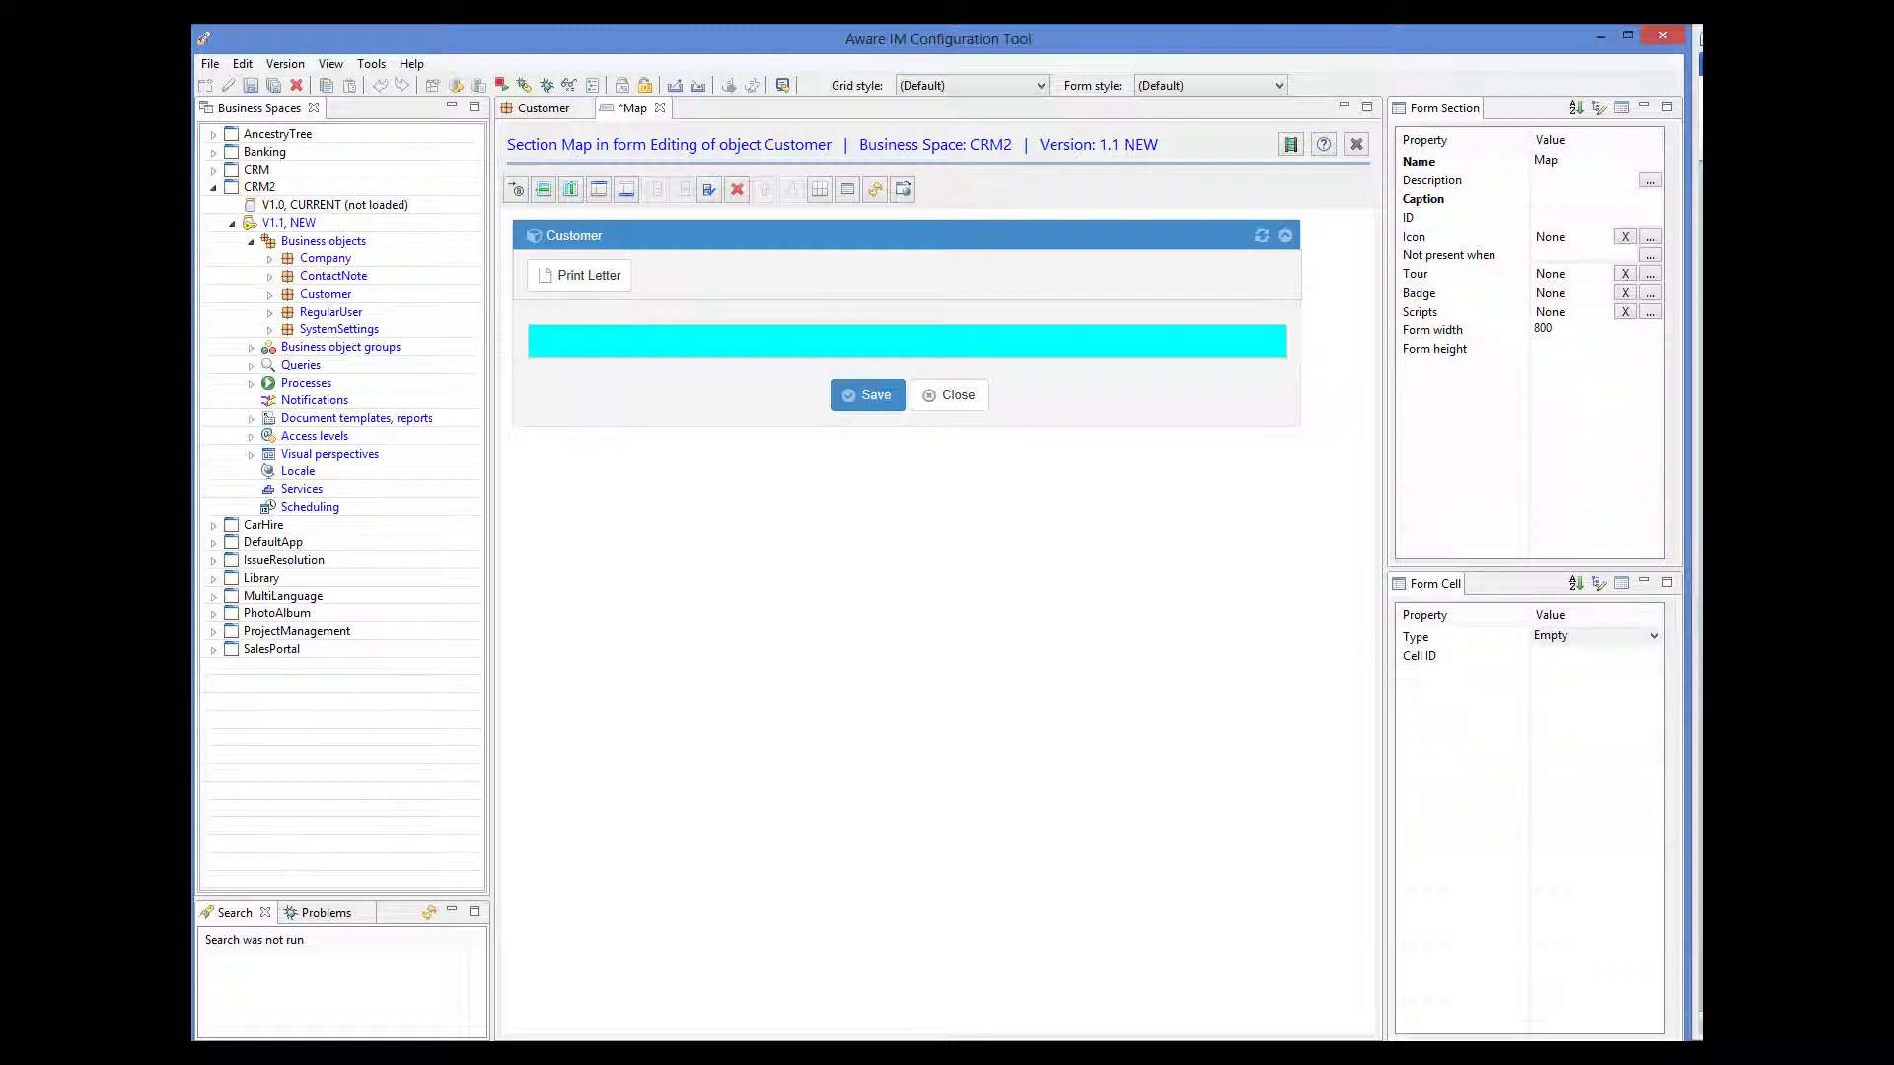
- Make the Map cell a 400-pixel-high Google Map of Address and save it
click(1655, 639)
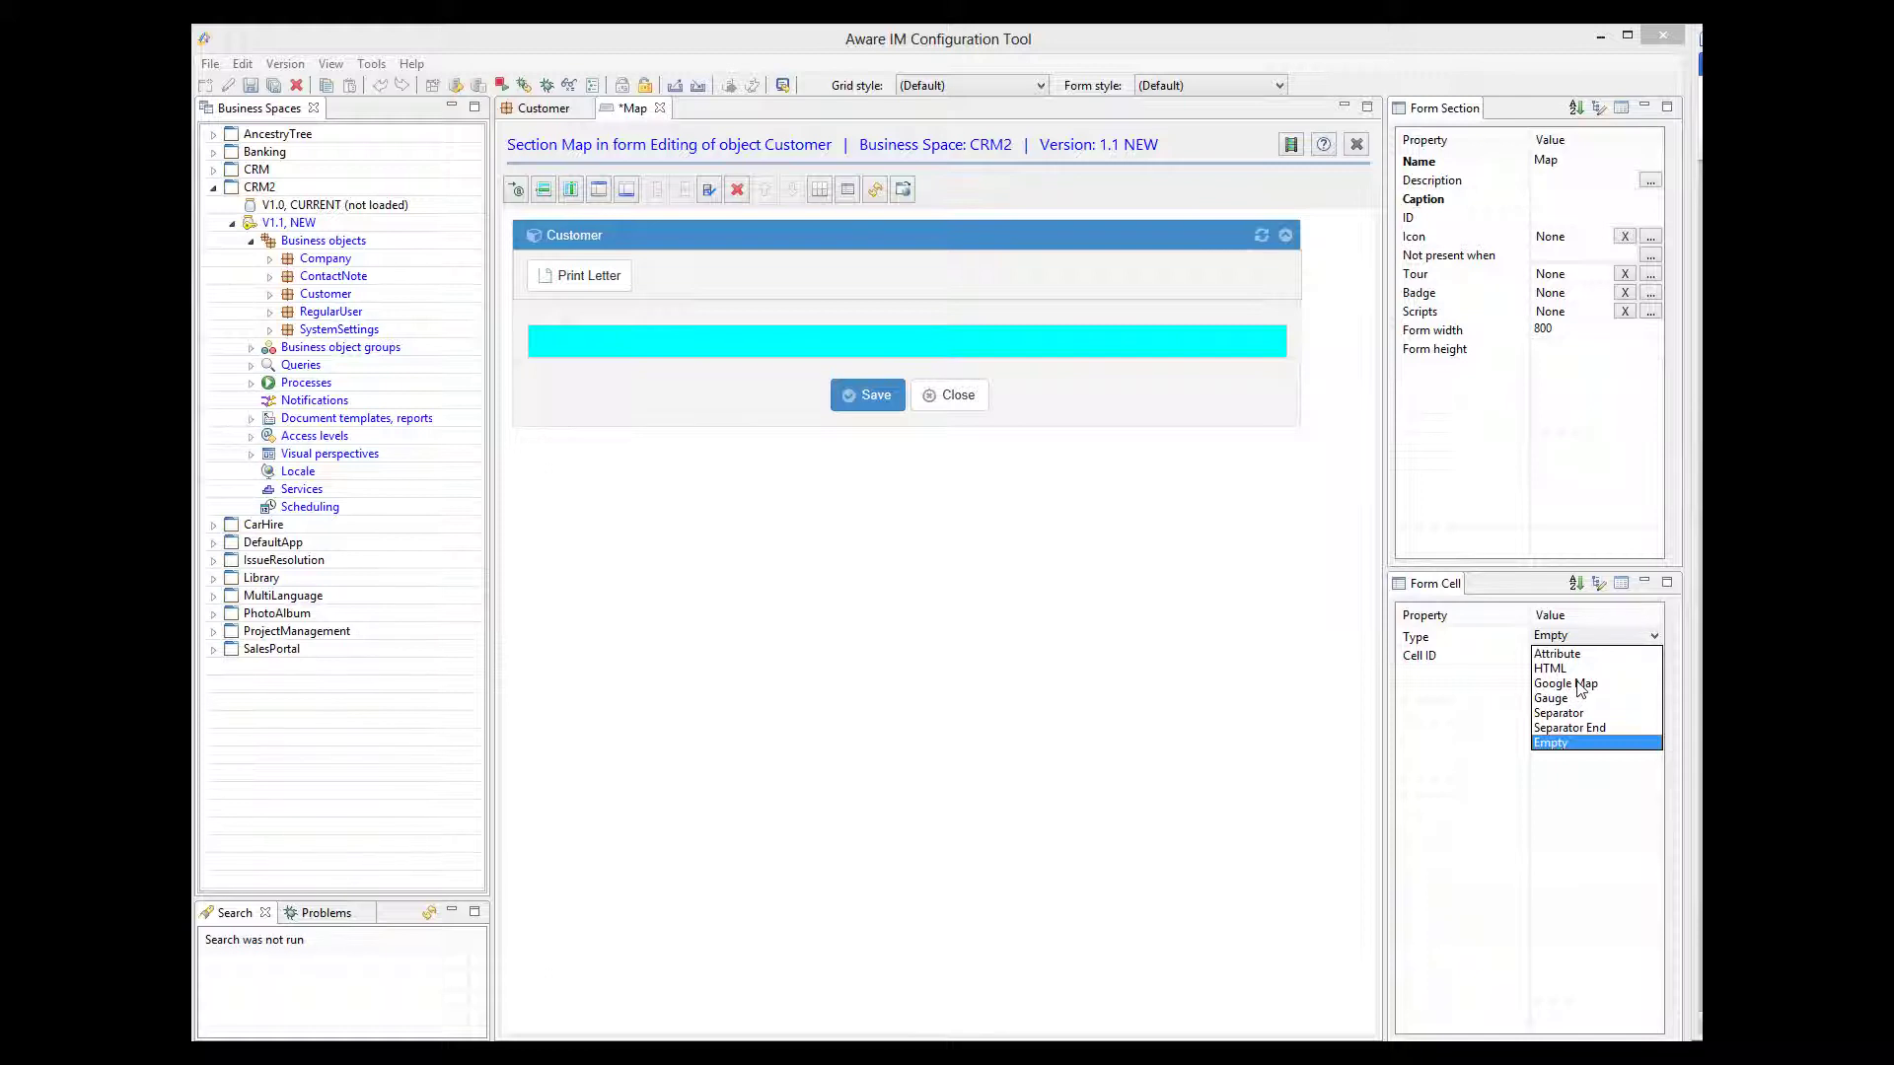
click(1578, 684)
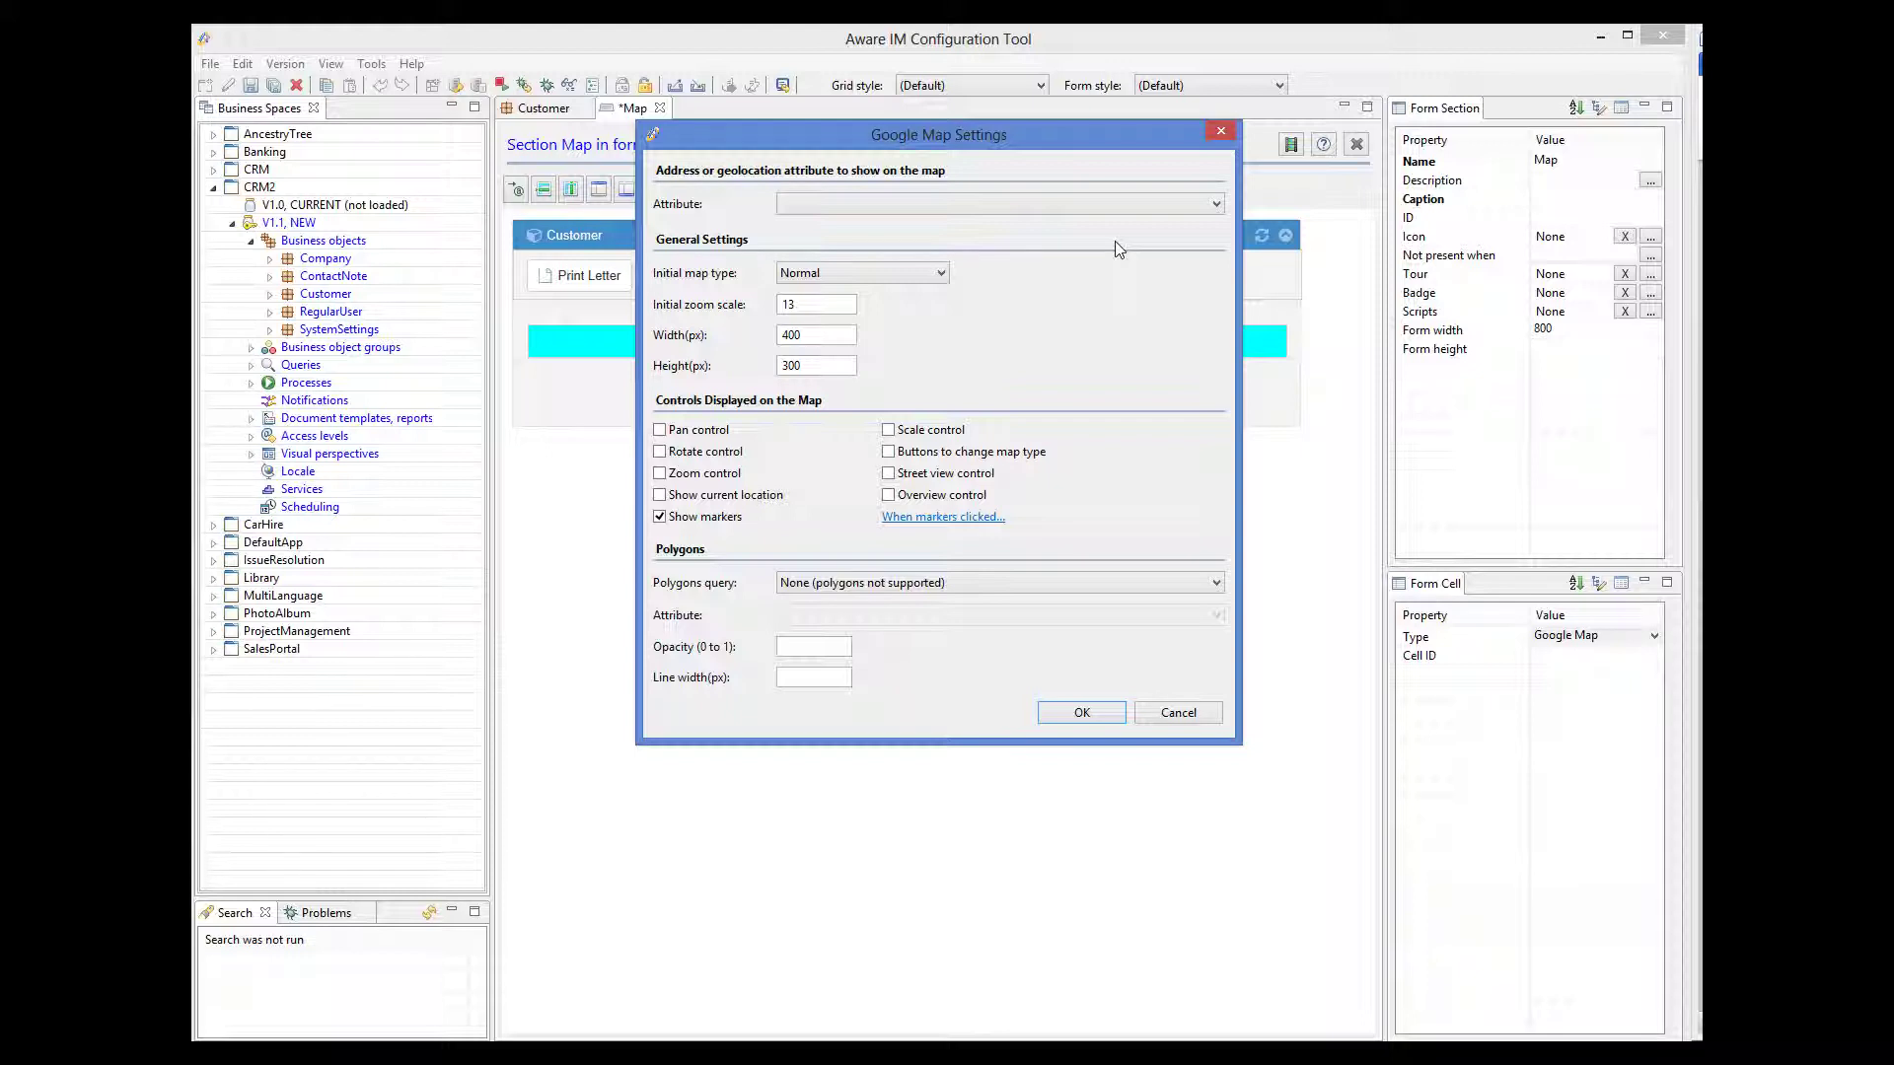
click(1106, 205)
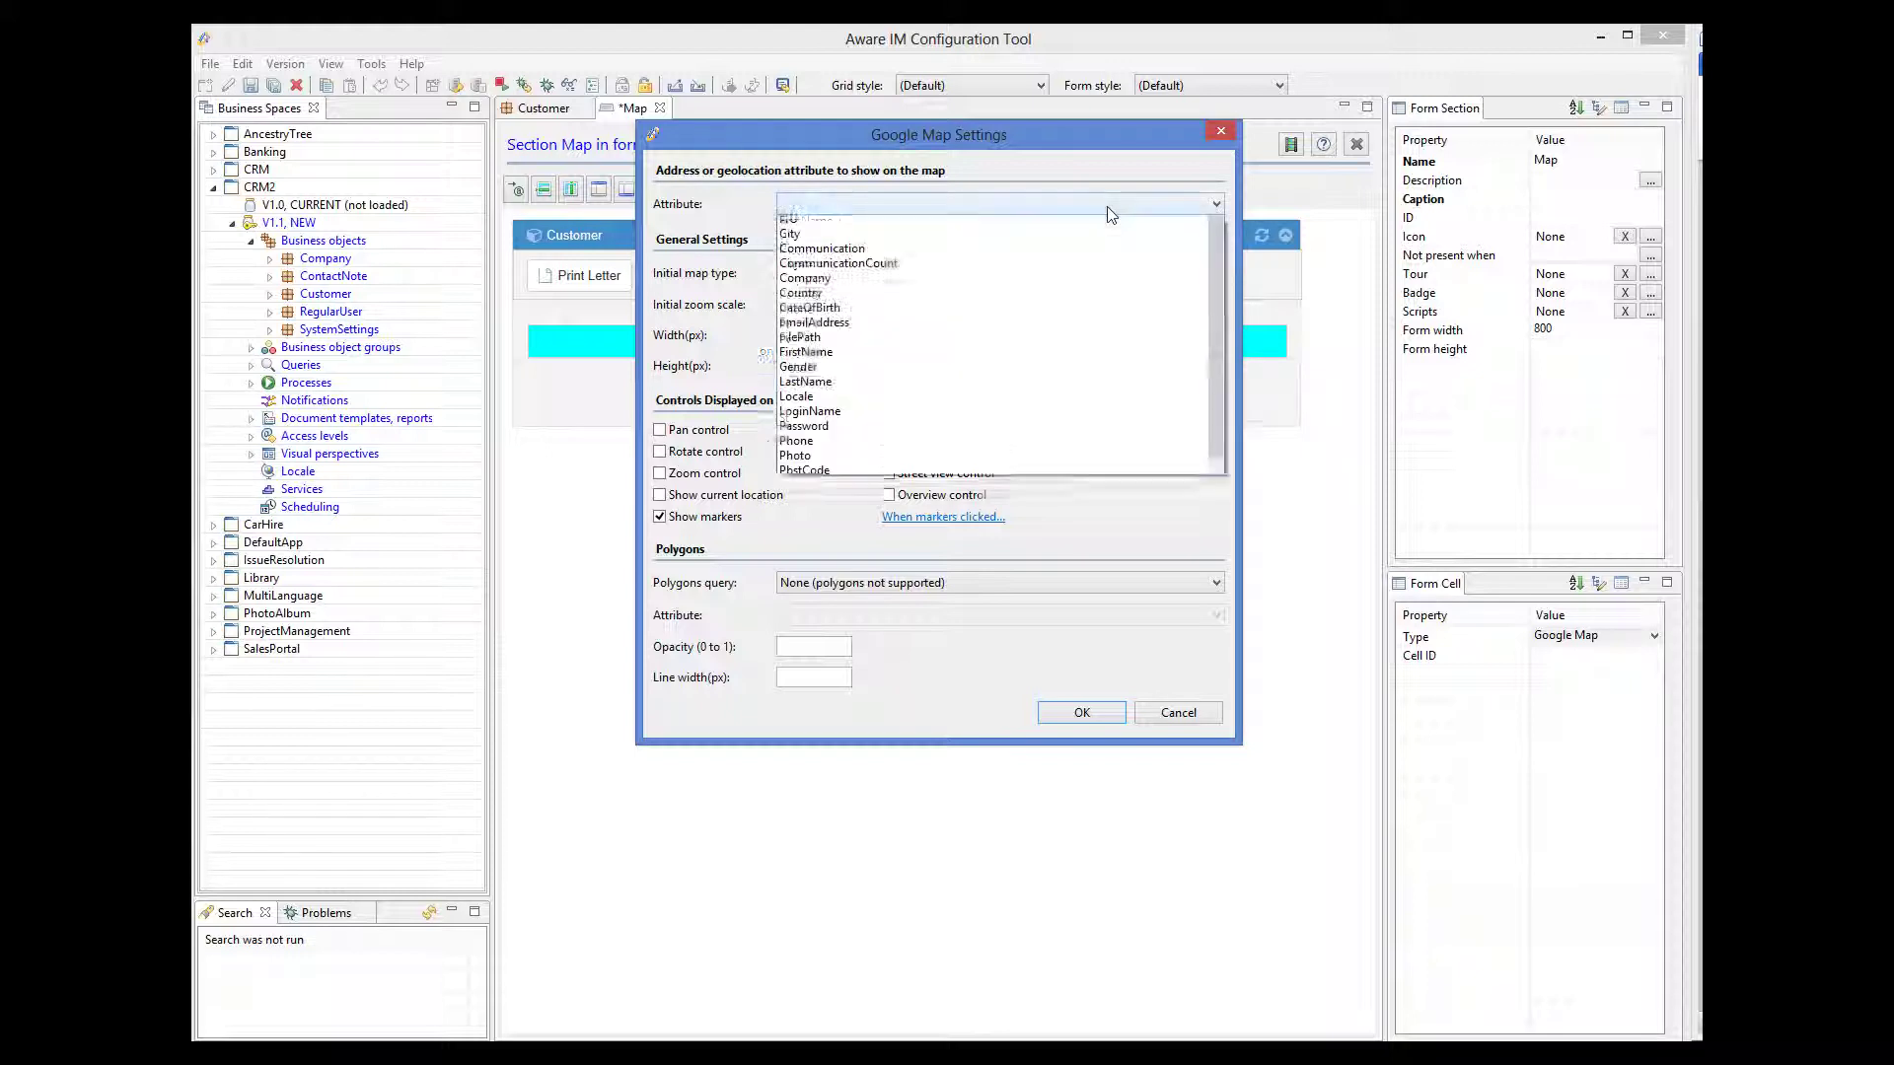
click(853, 241)
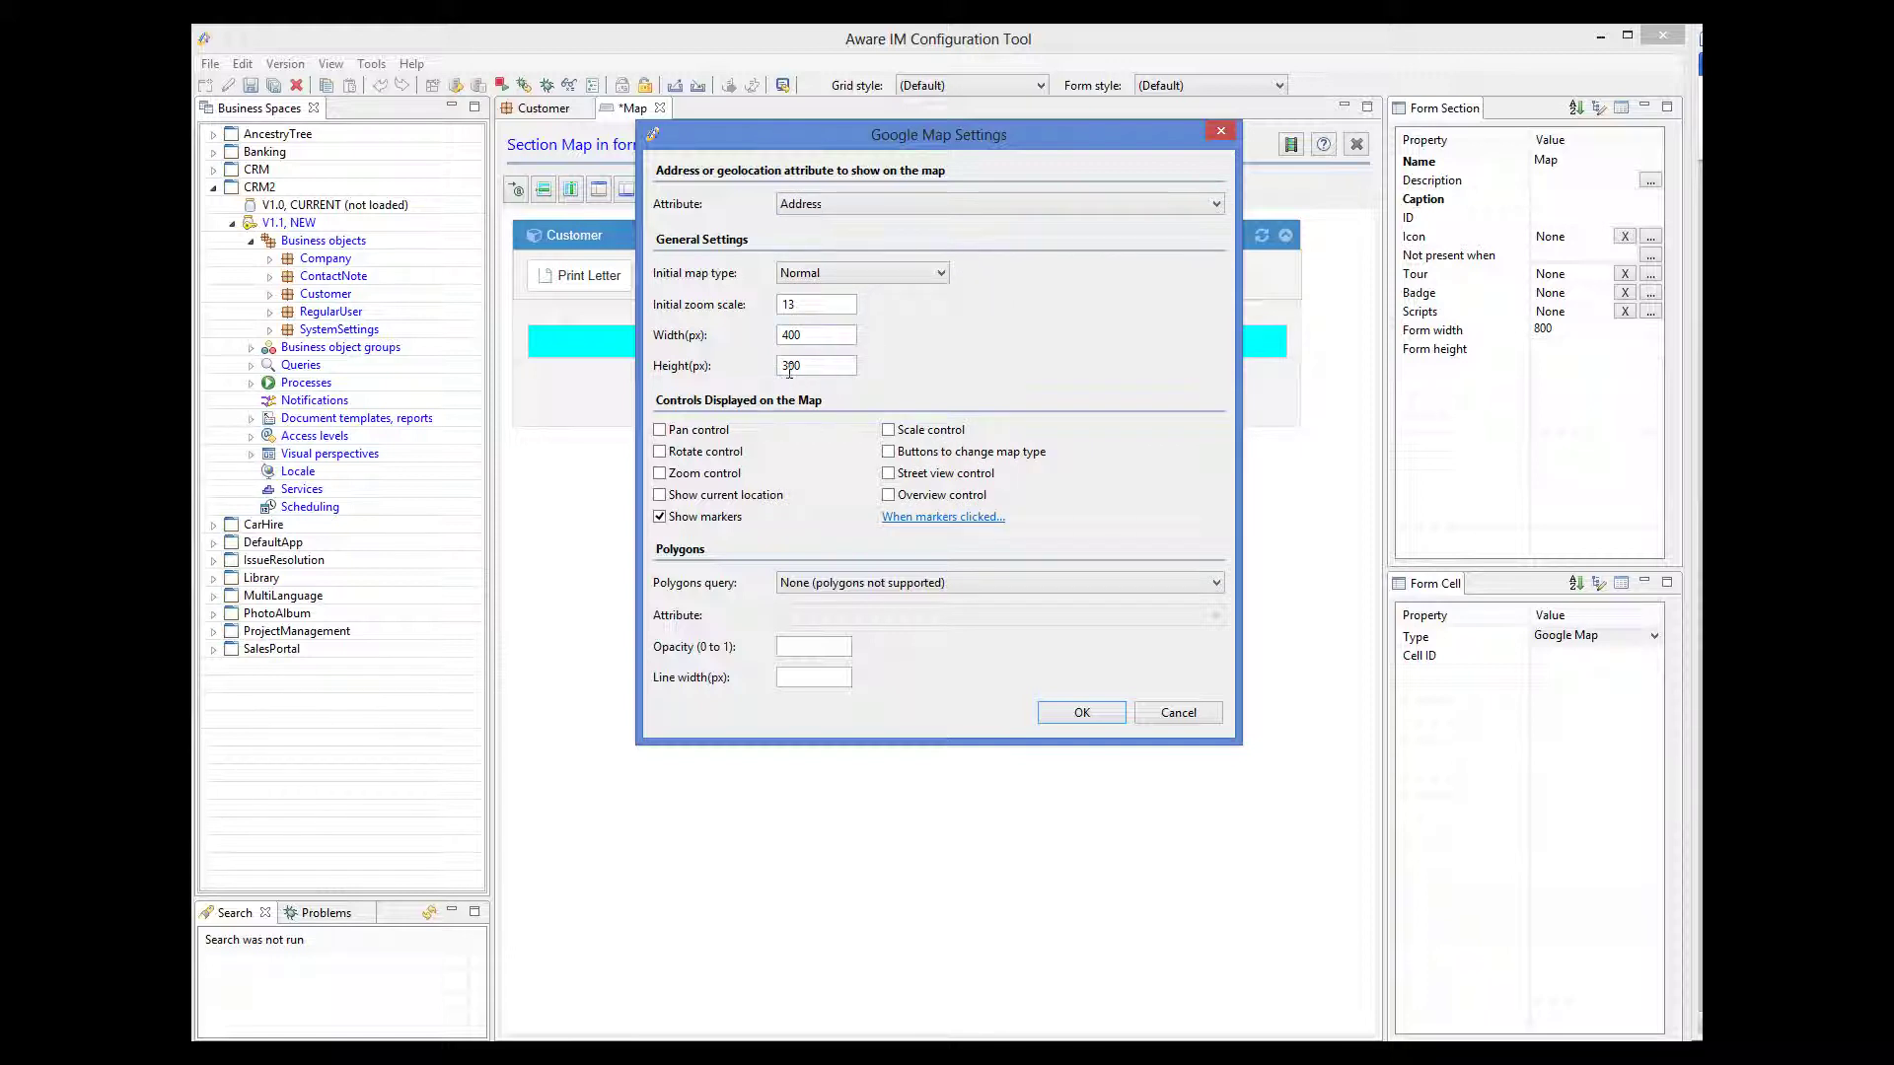
drag(786, 367, 767, 369)
text(4)
click(1117, 710)
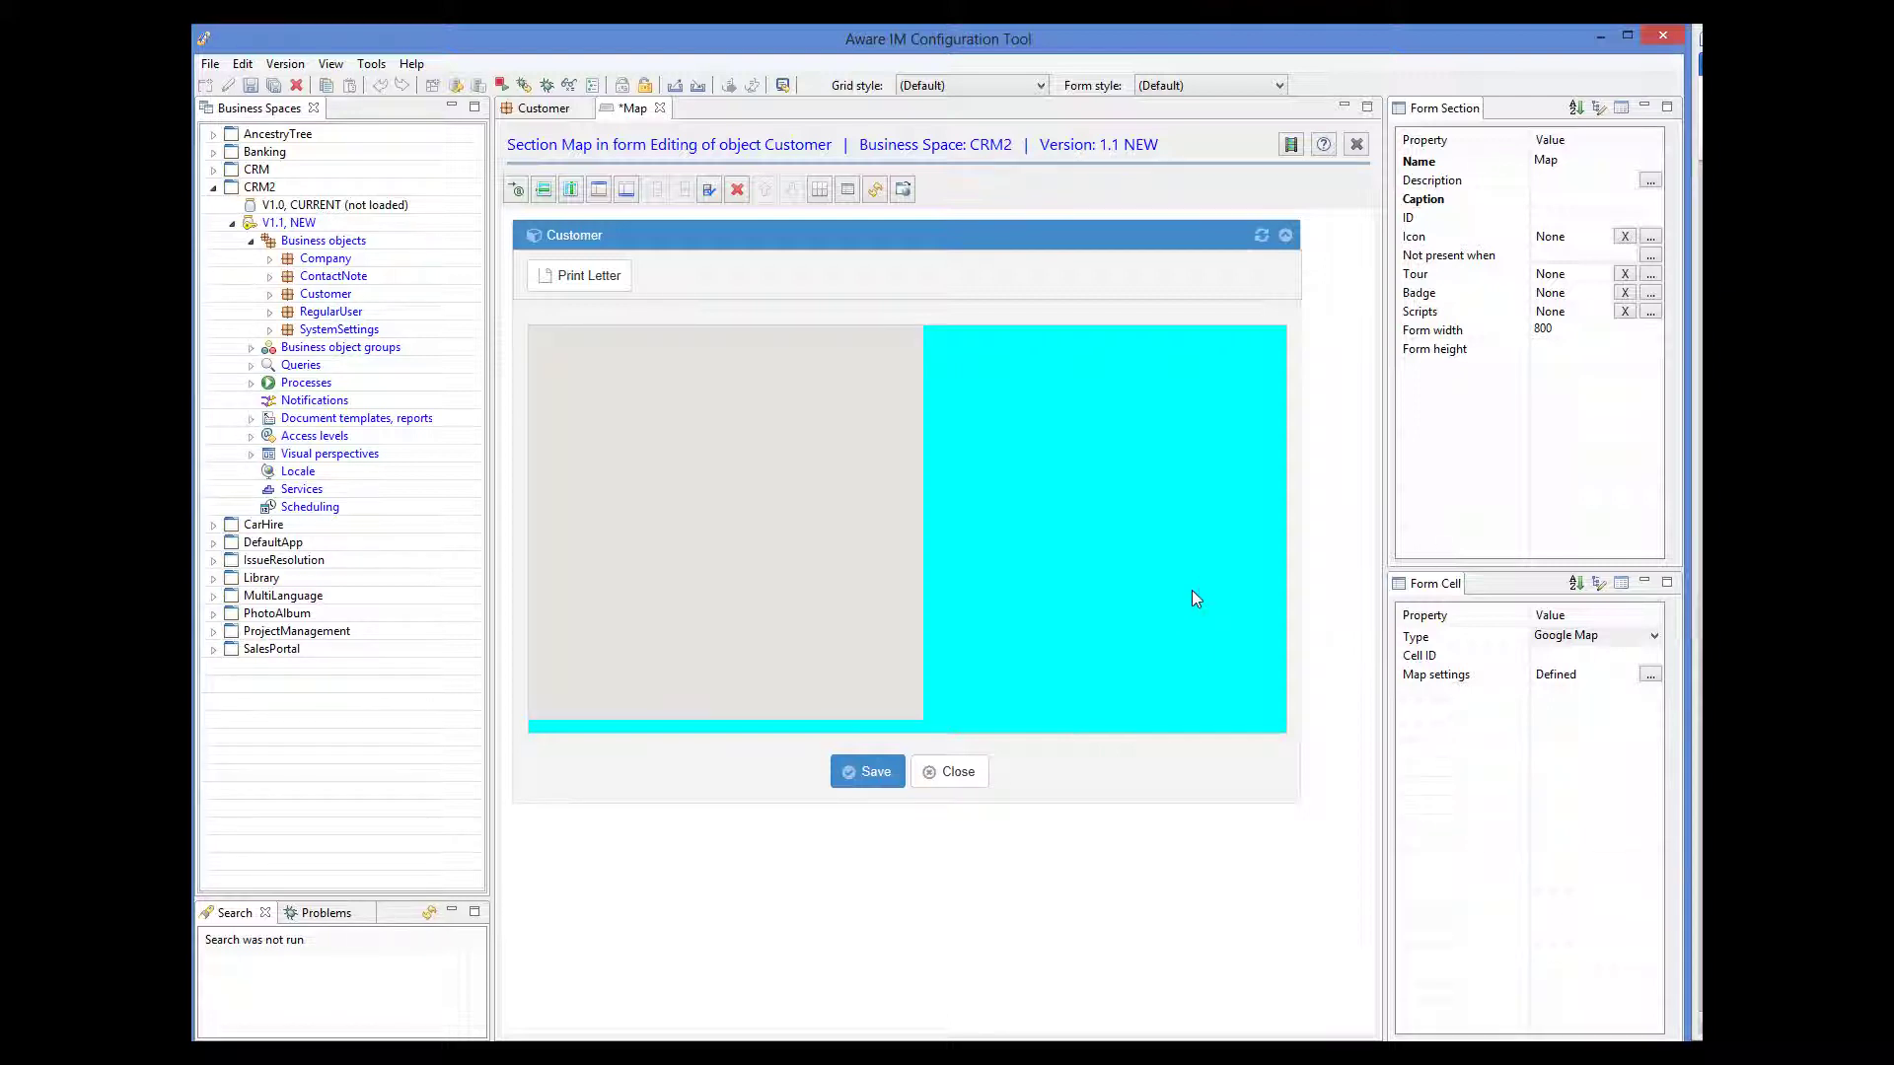
click(252, 89)
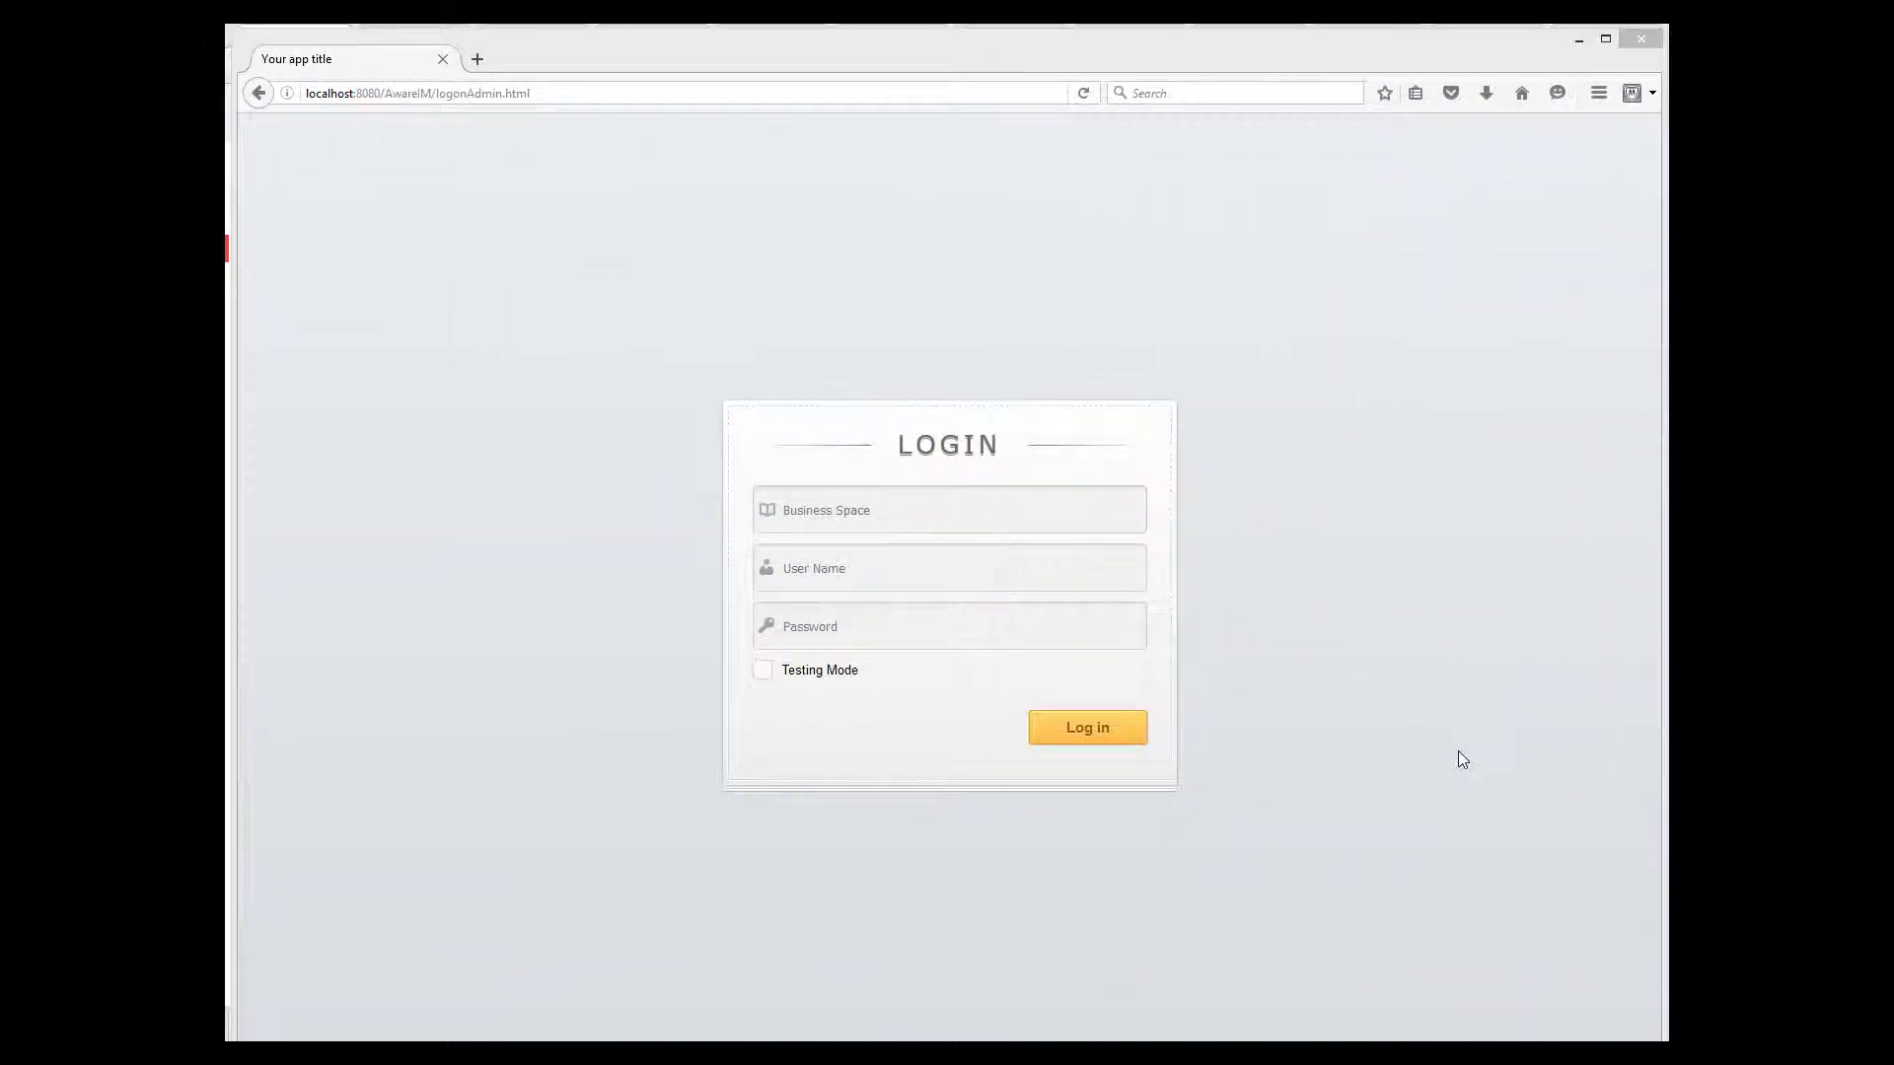
- Log in to the CRM3 business space in testing mode with the user name and password
click(795, 514)
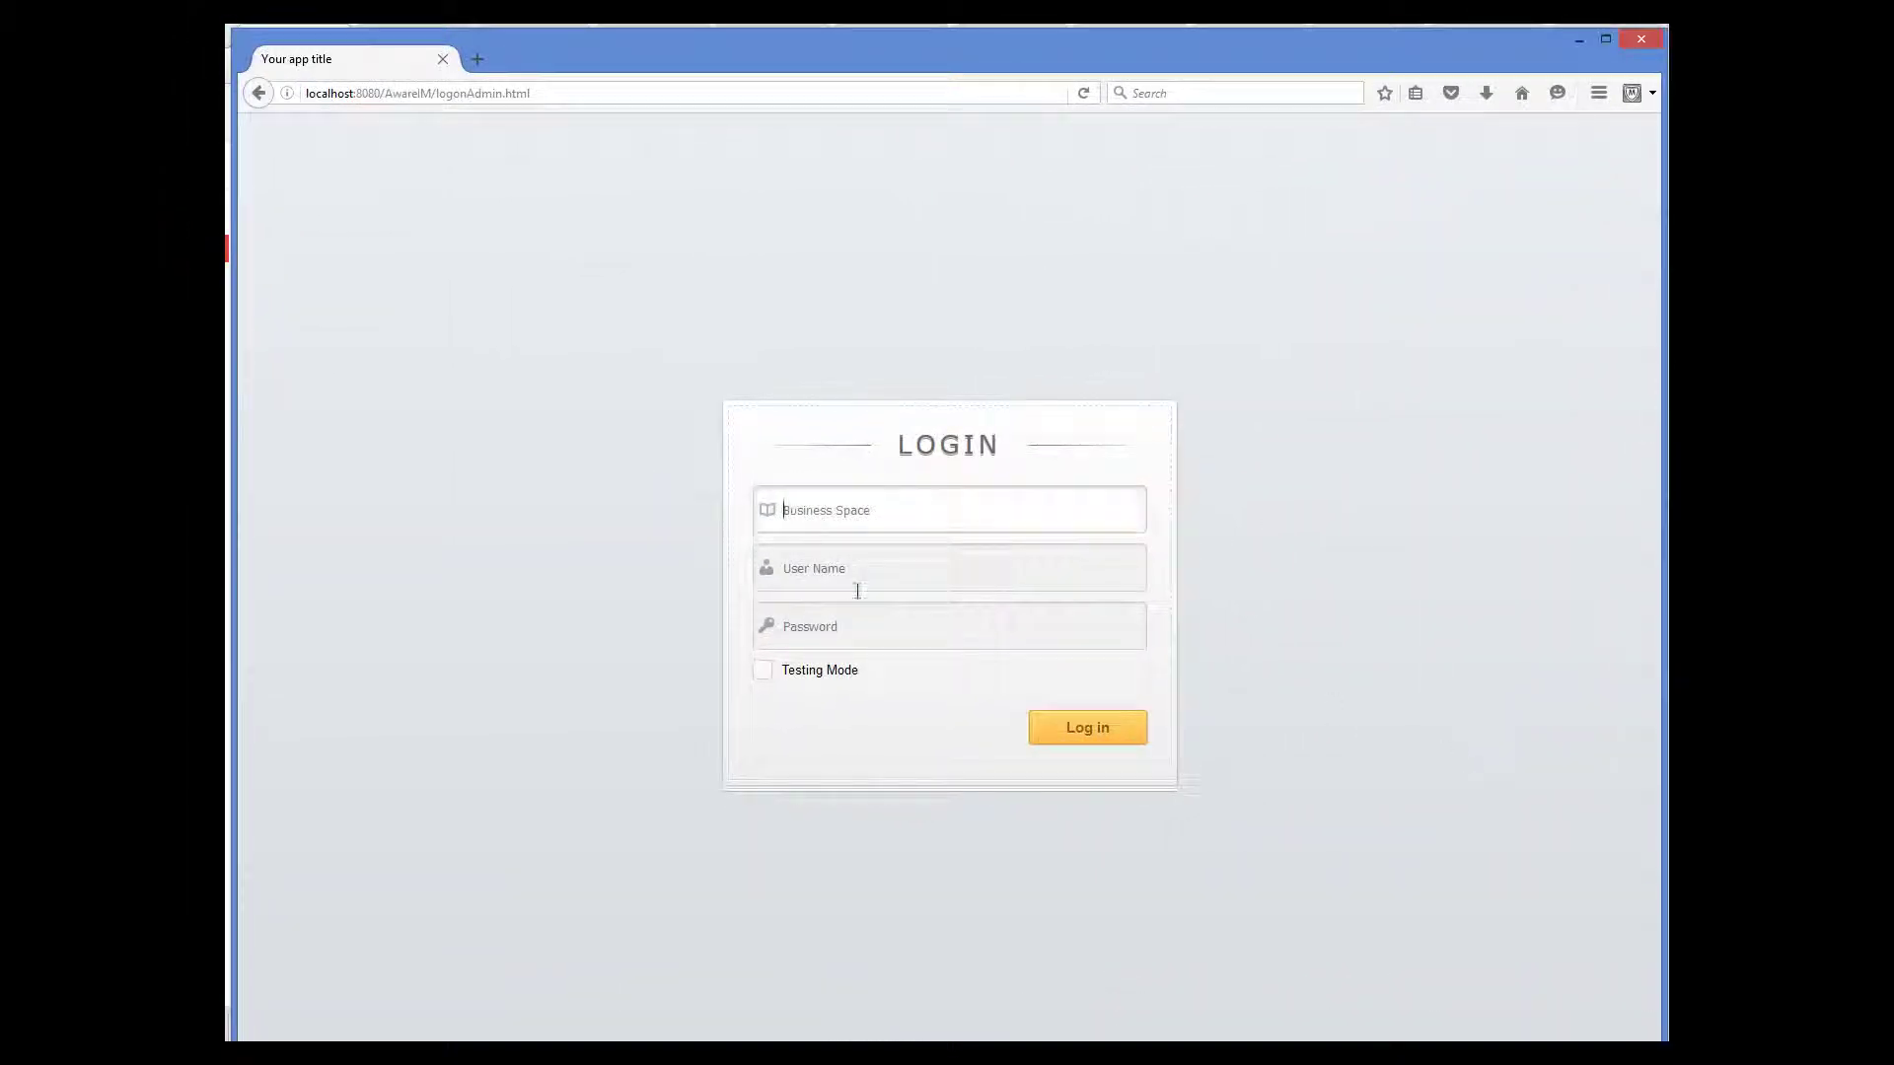
text(CRM)
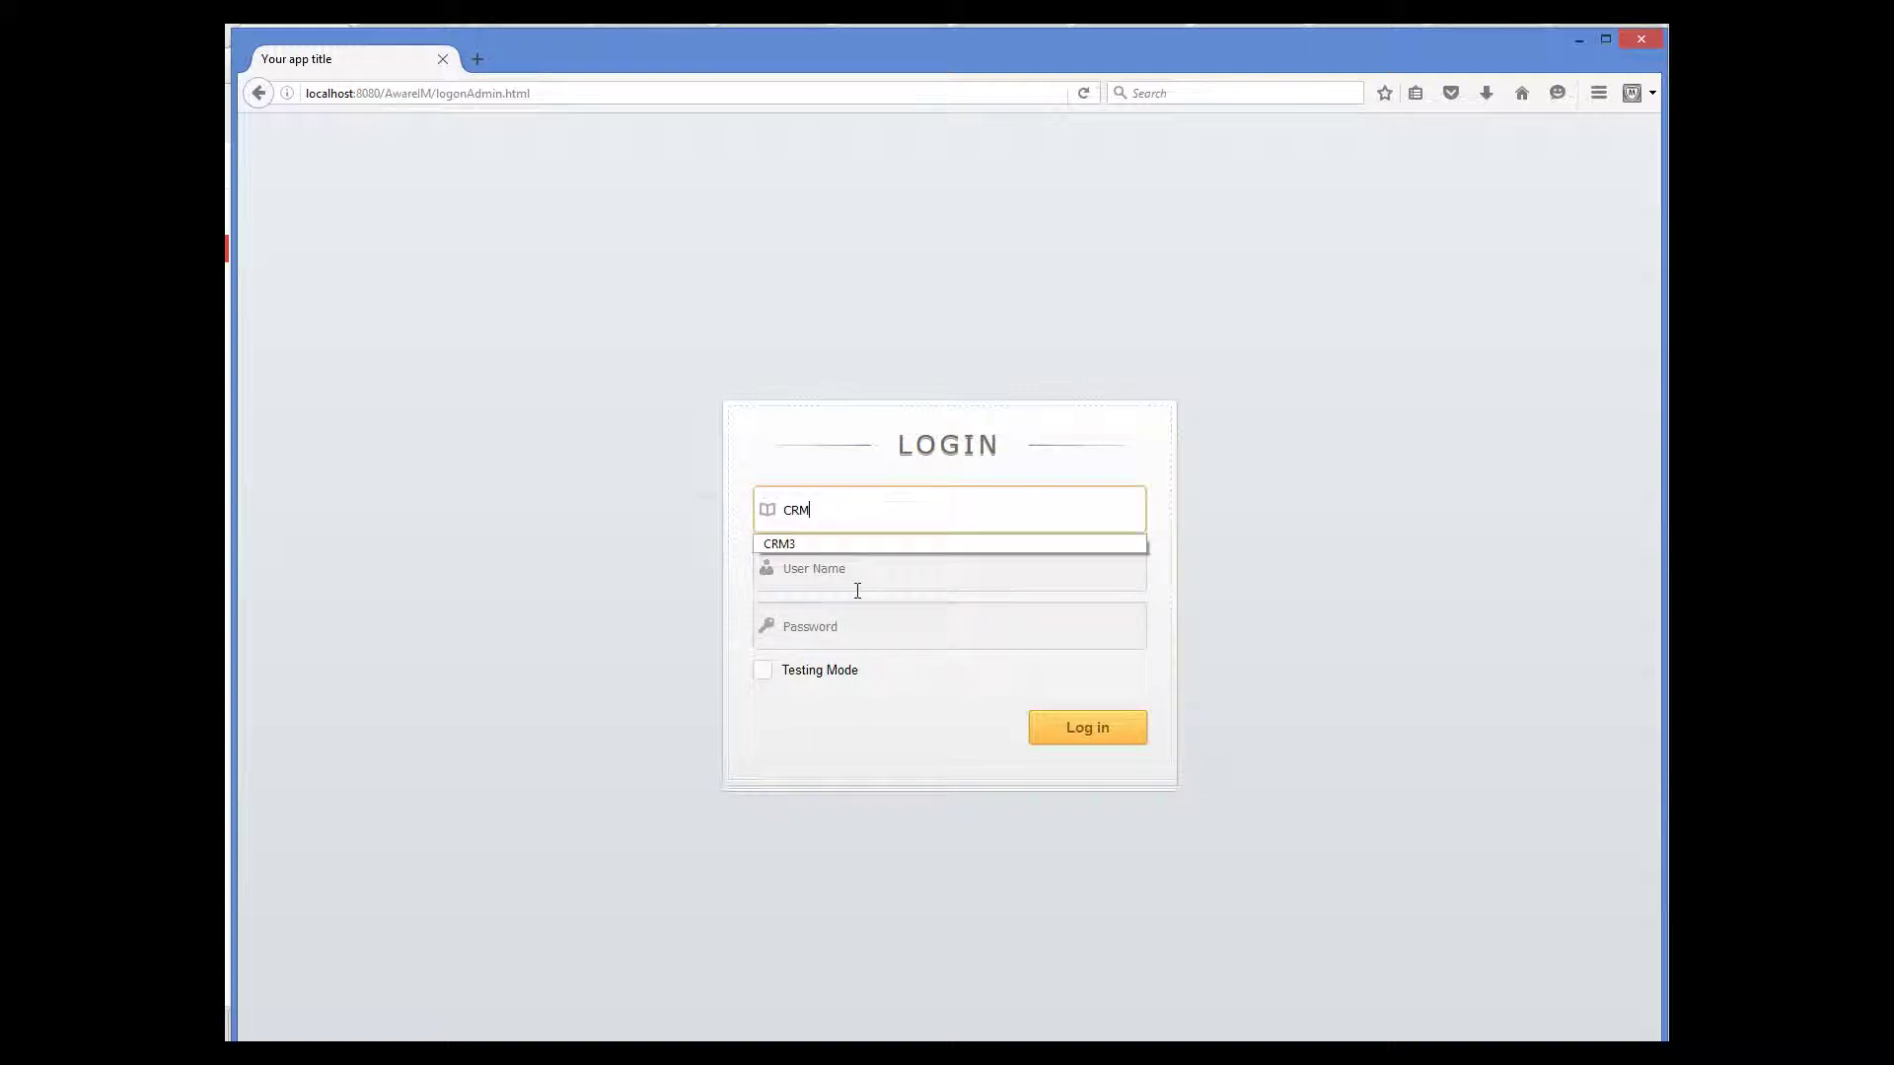
text(3)
click(857, 589)
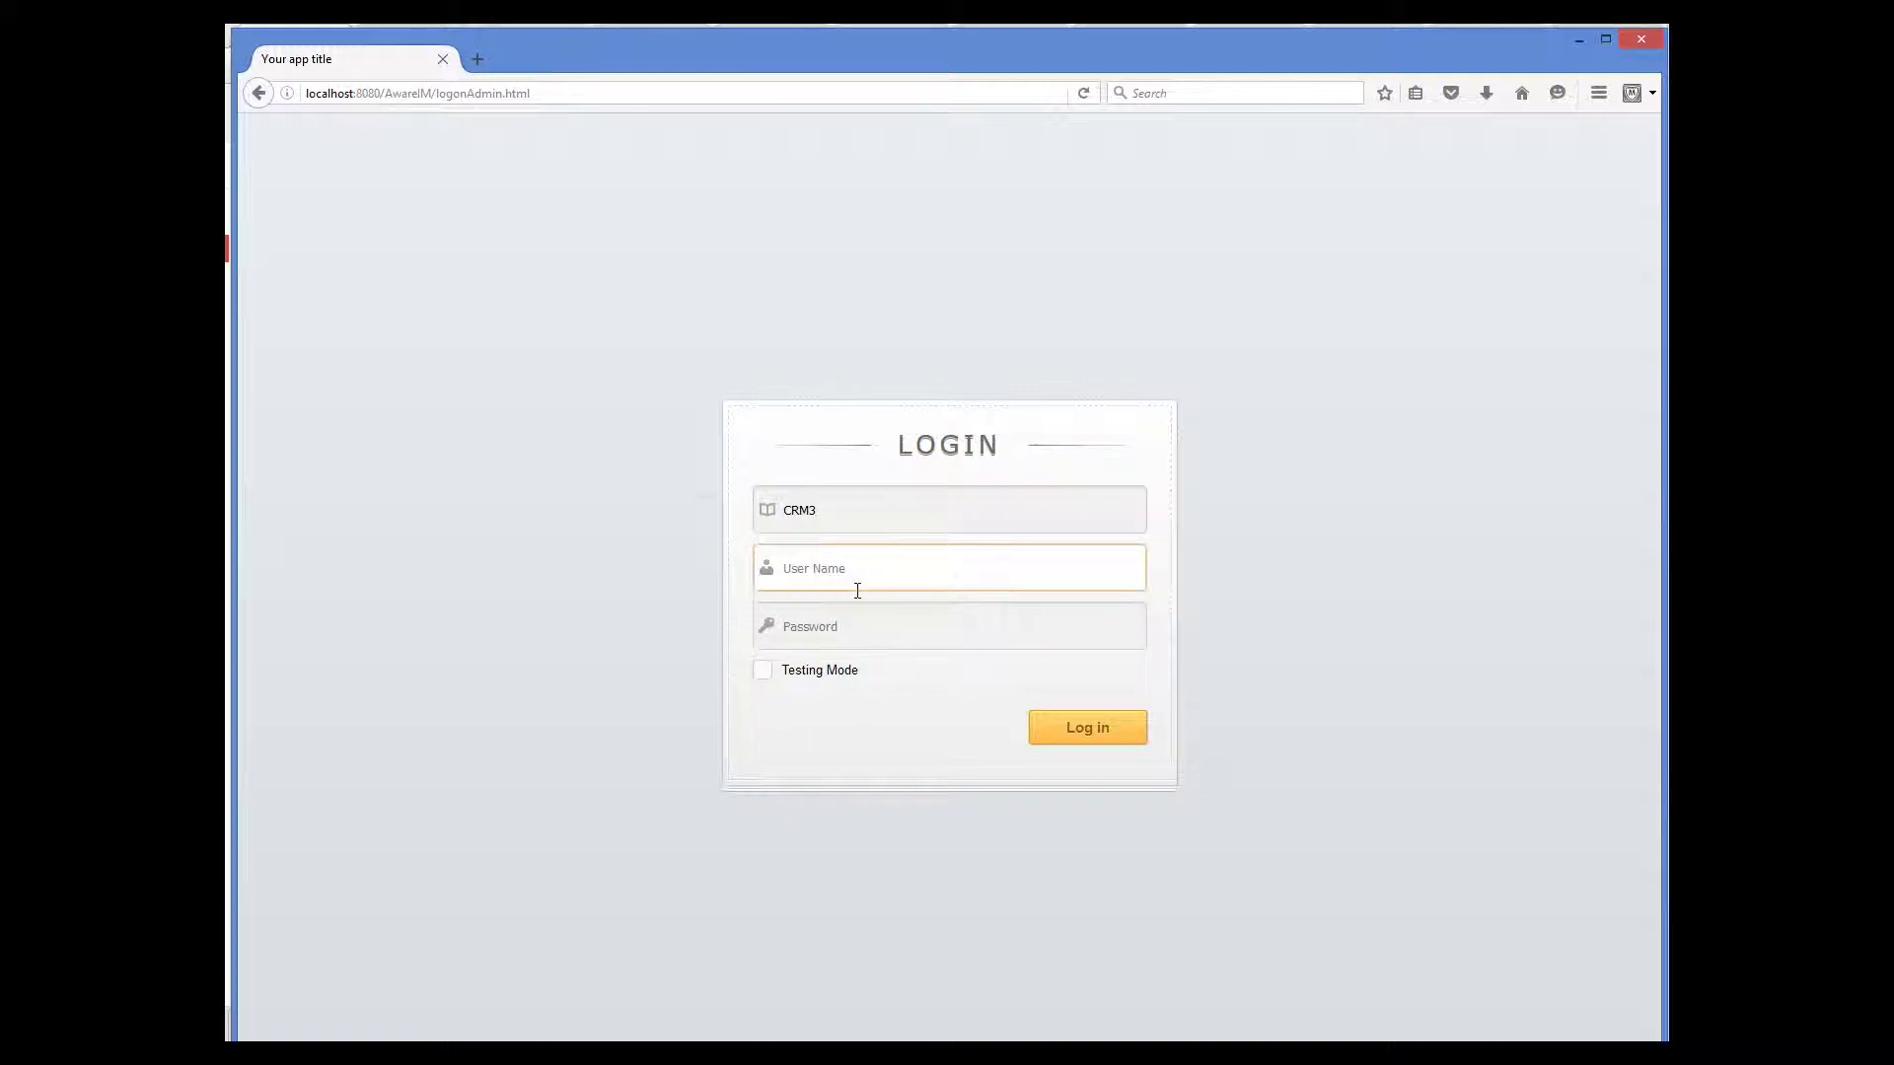
text(admin)
key(Tab)
text(p)
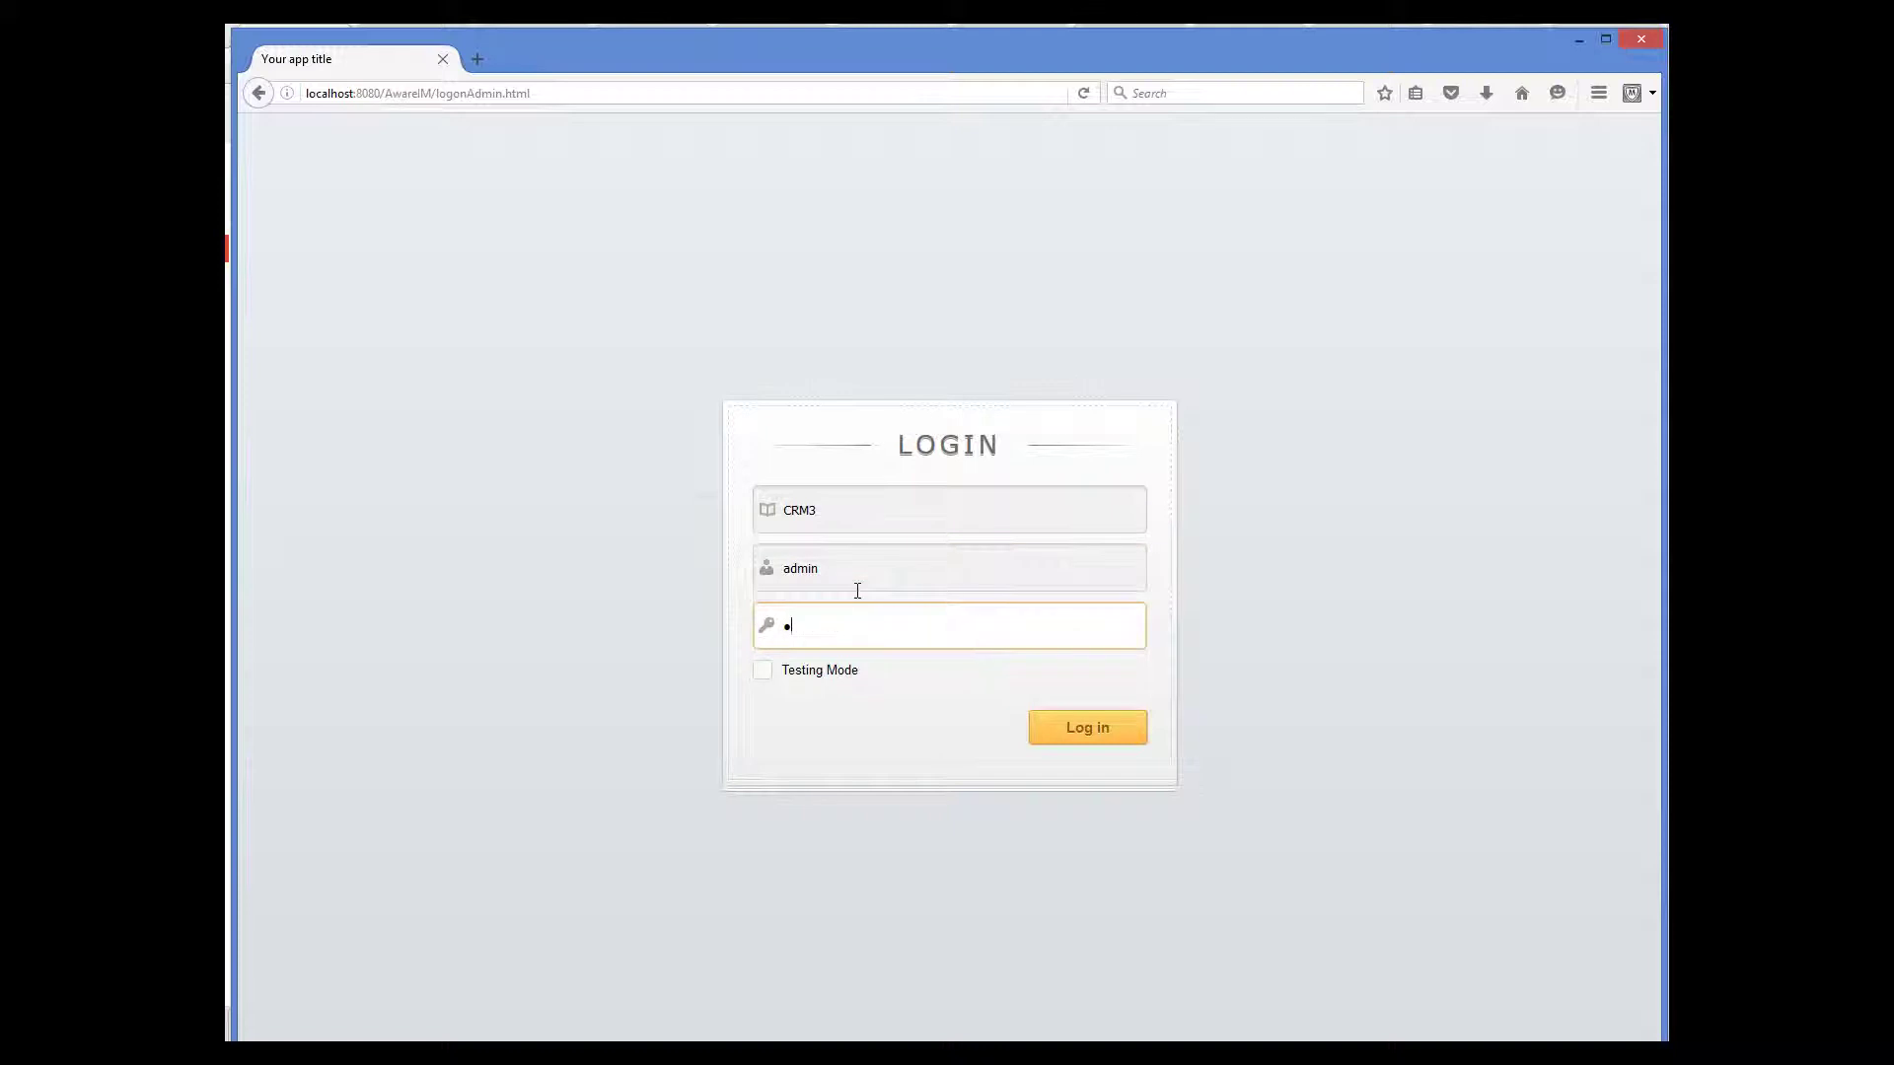
text(assword)
click(765, 675)
click(1112, 733)
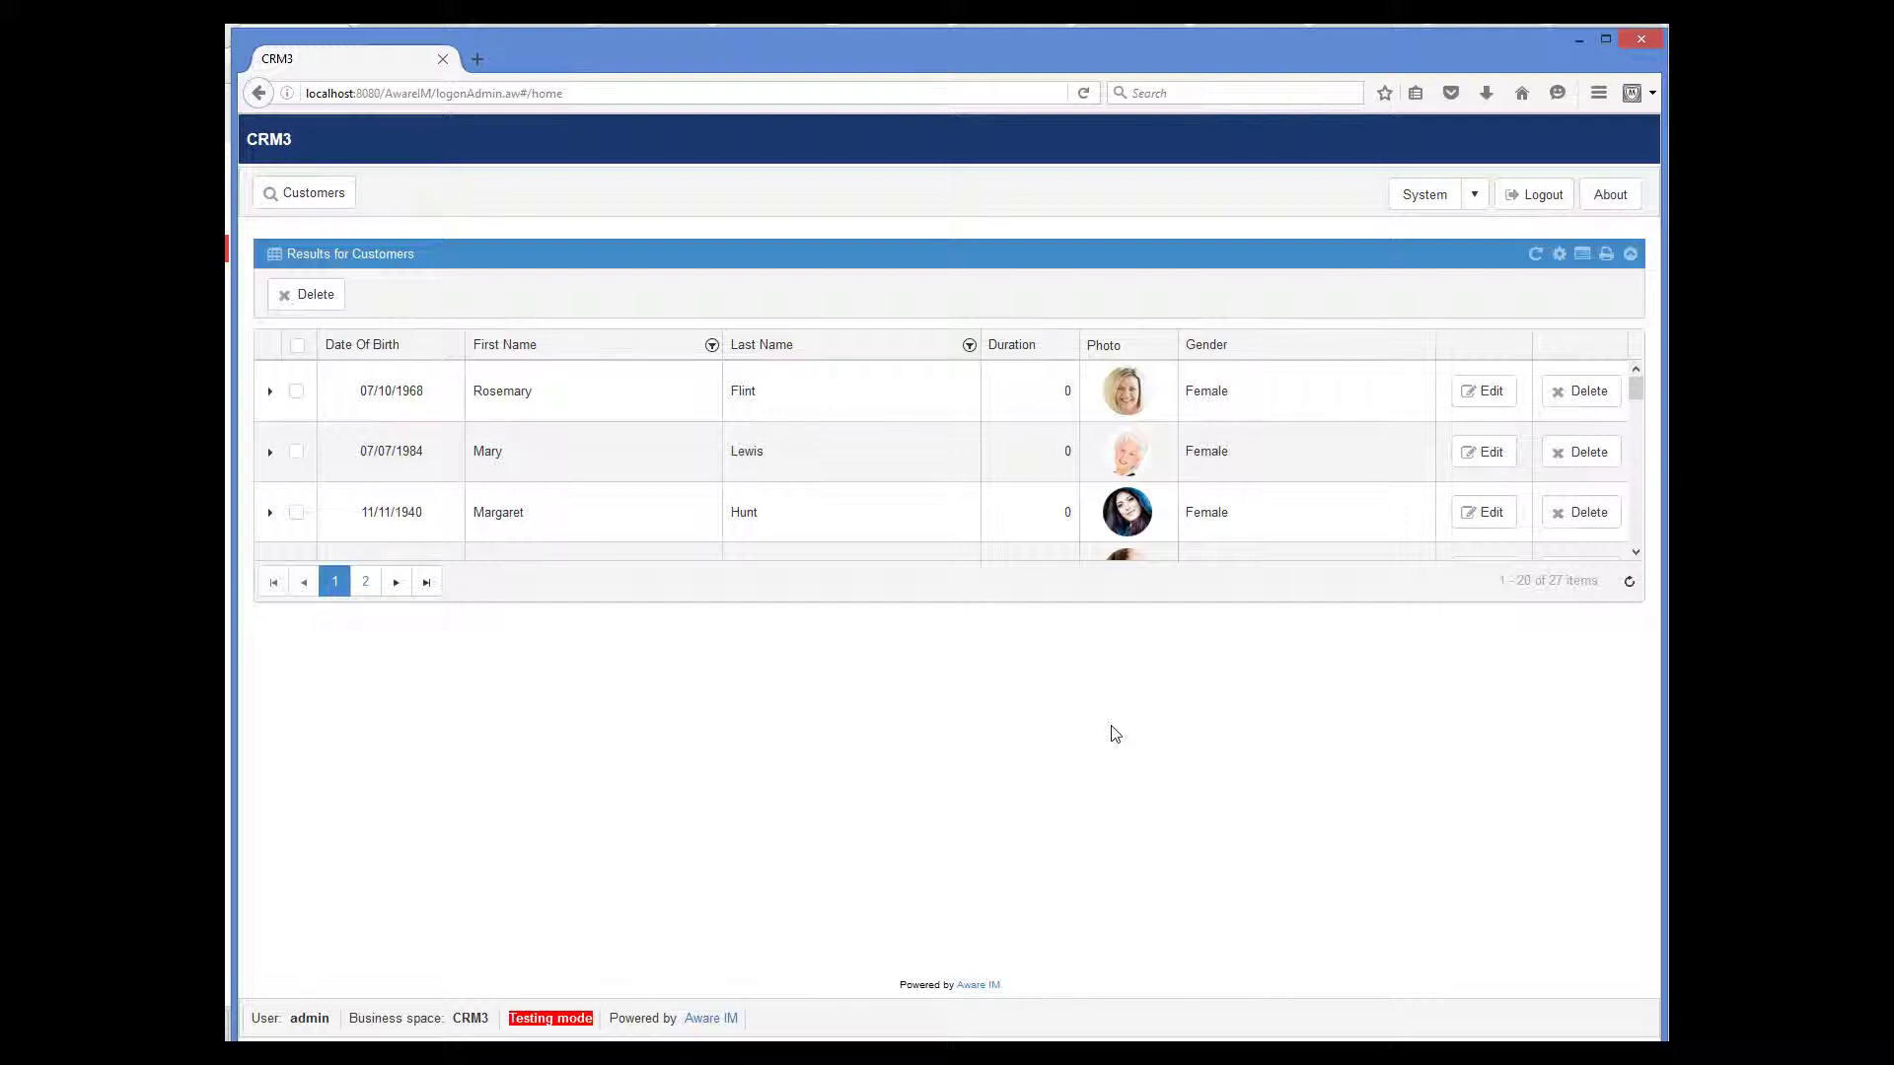
- Open the first customer's record and view her address on the Map tab
click(1477, 402)
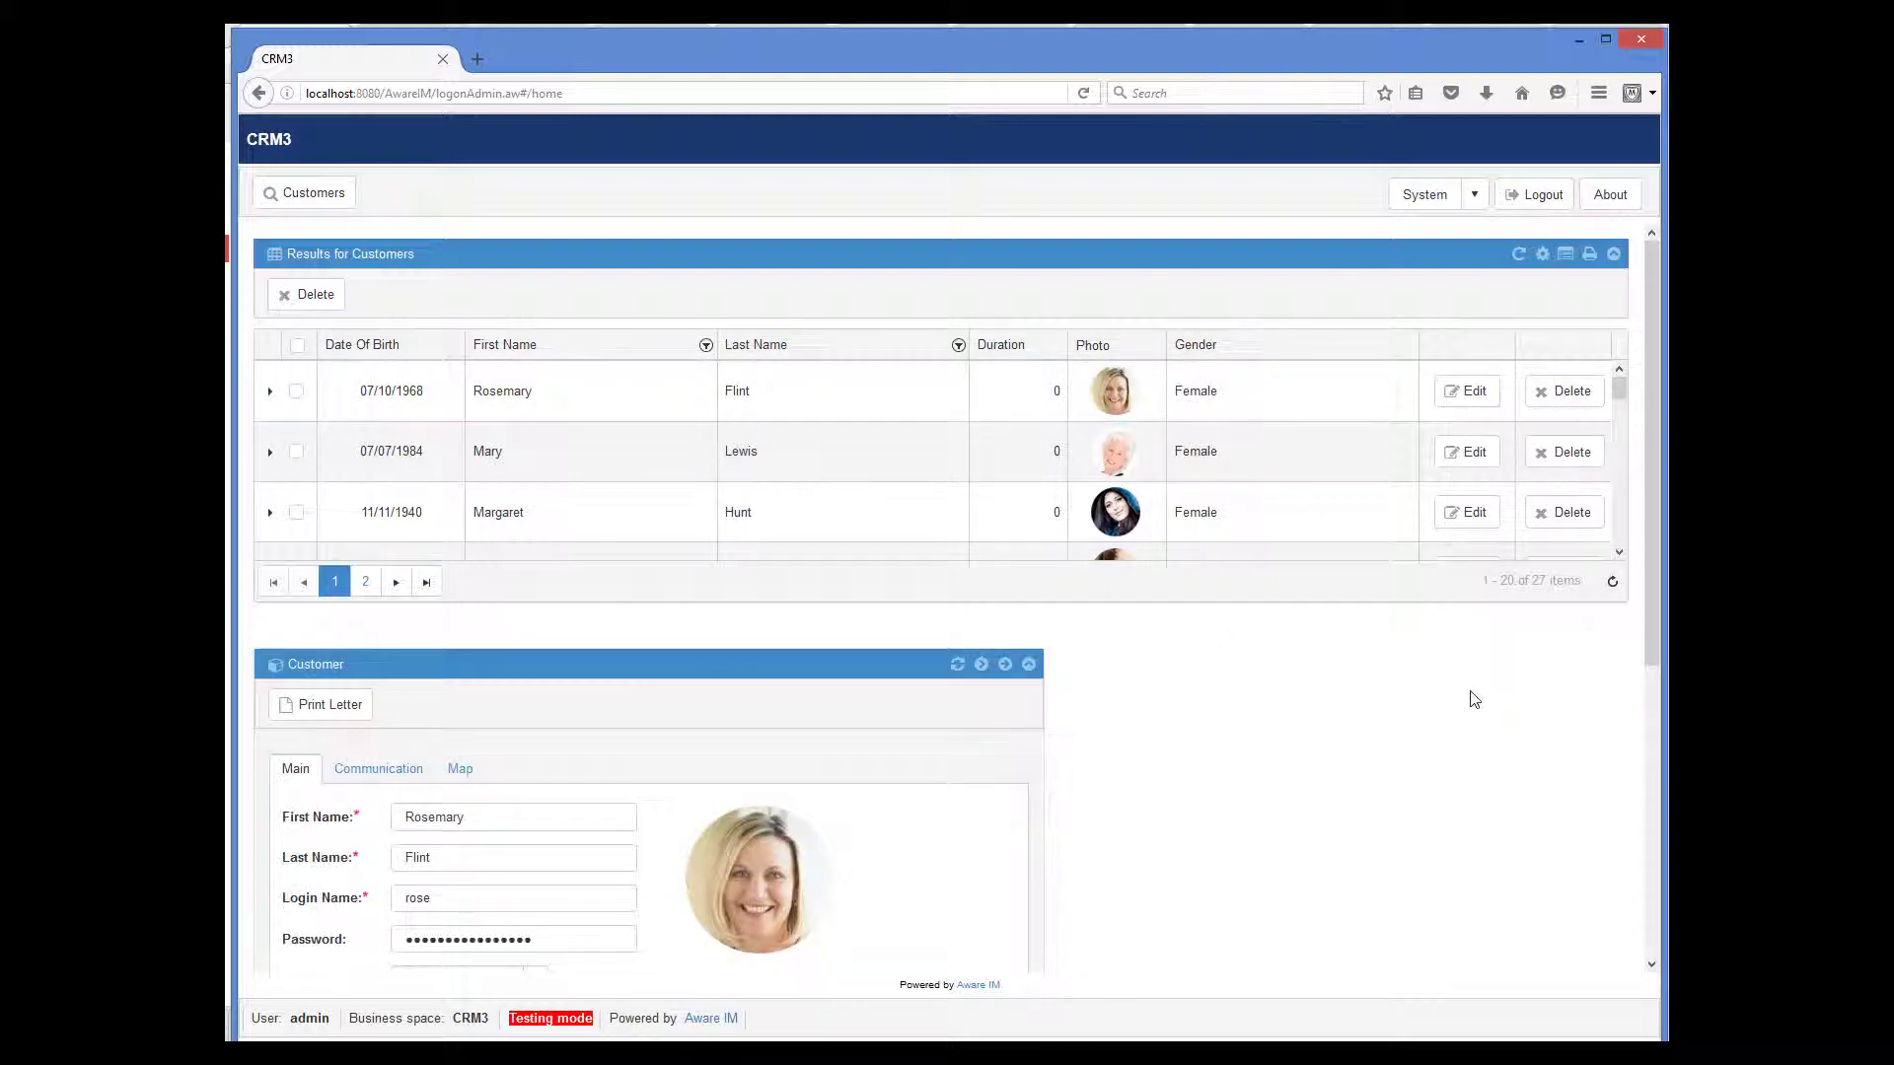
scroll(1385, 740, down, 3)
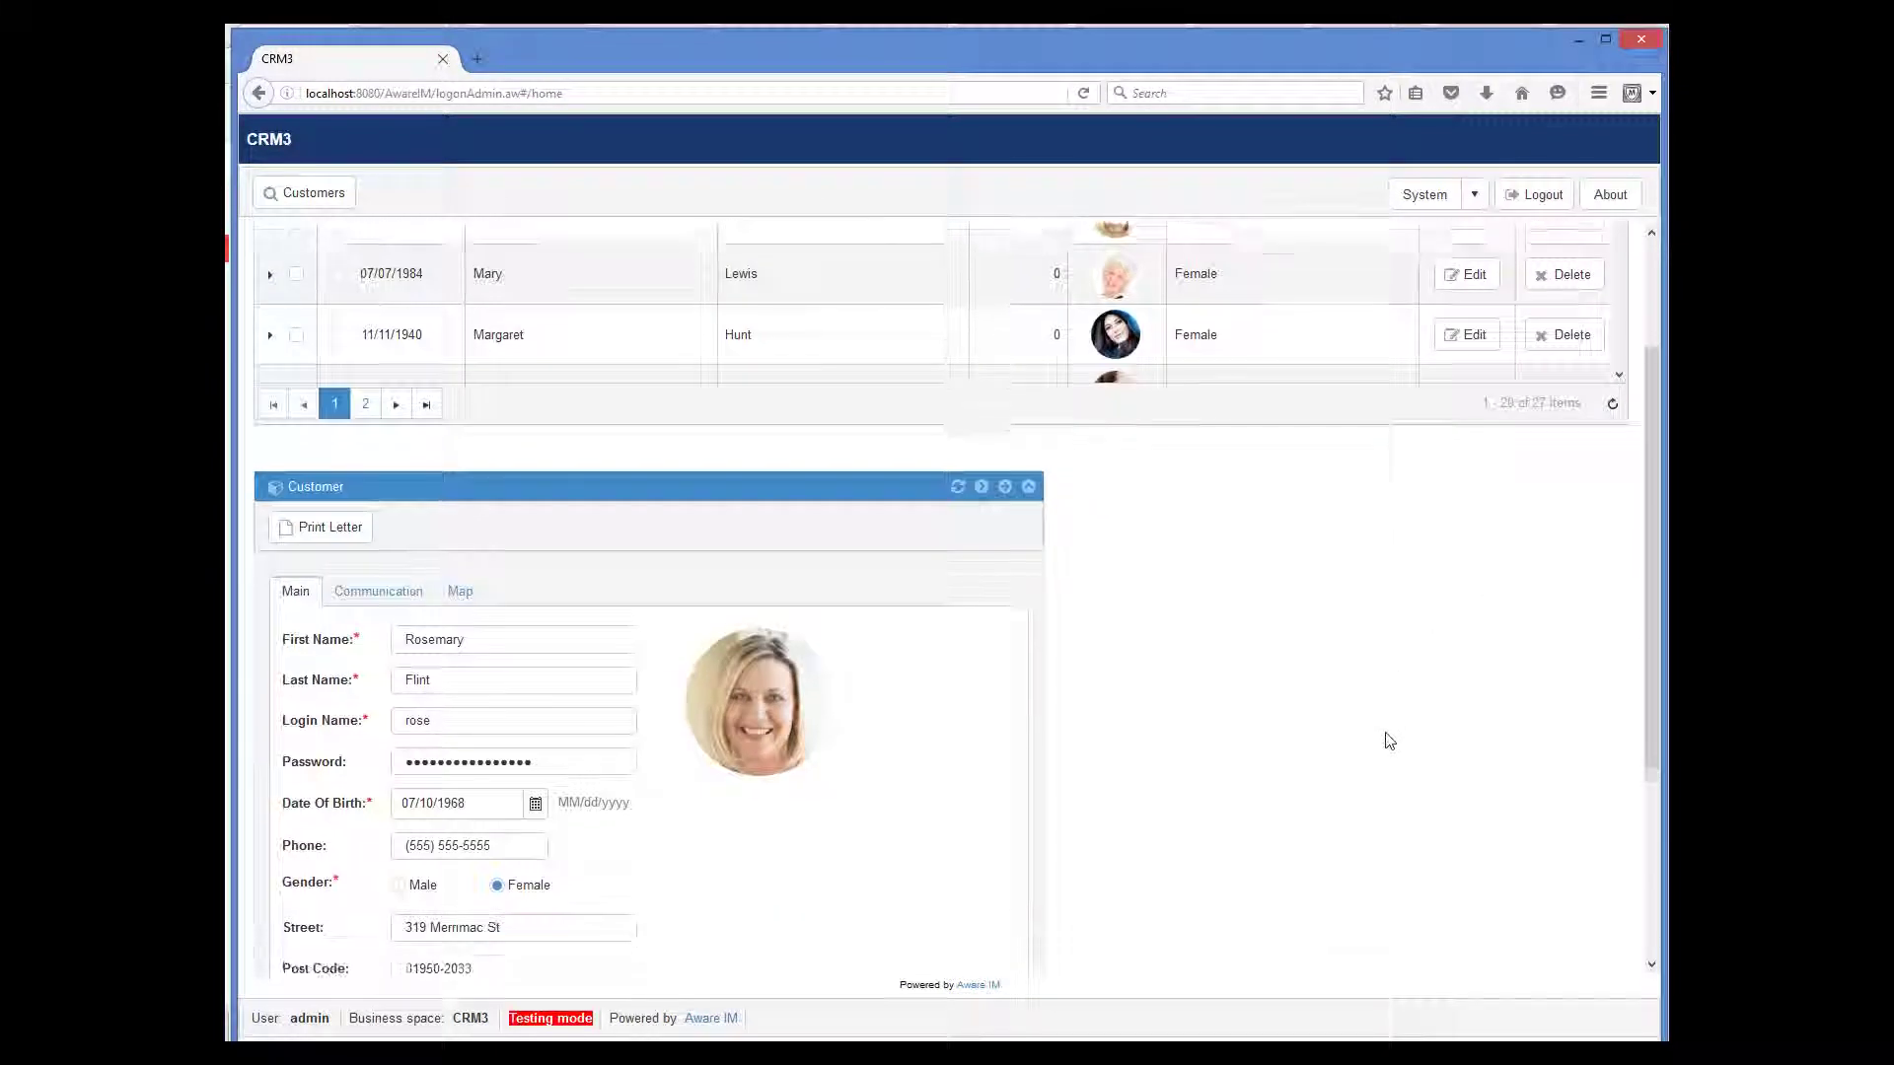
scroll(1389, 740, down, 2)
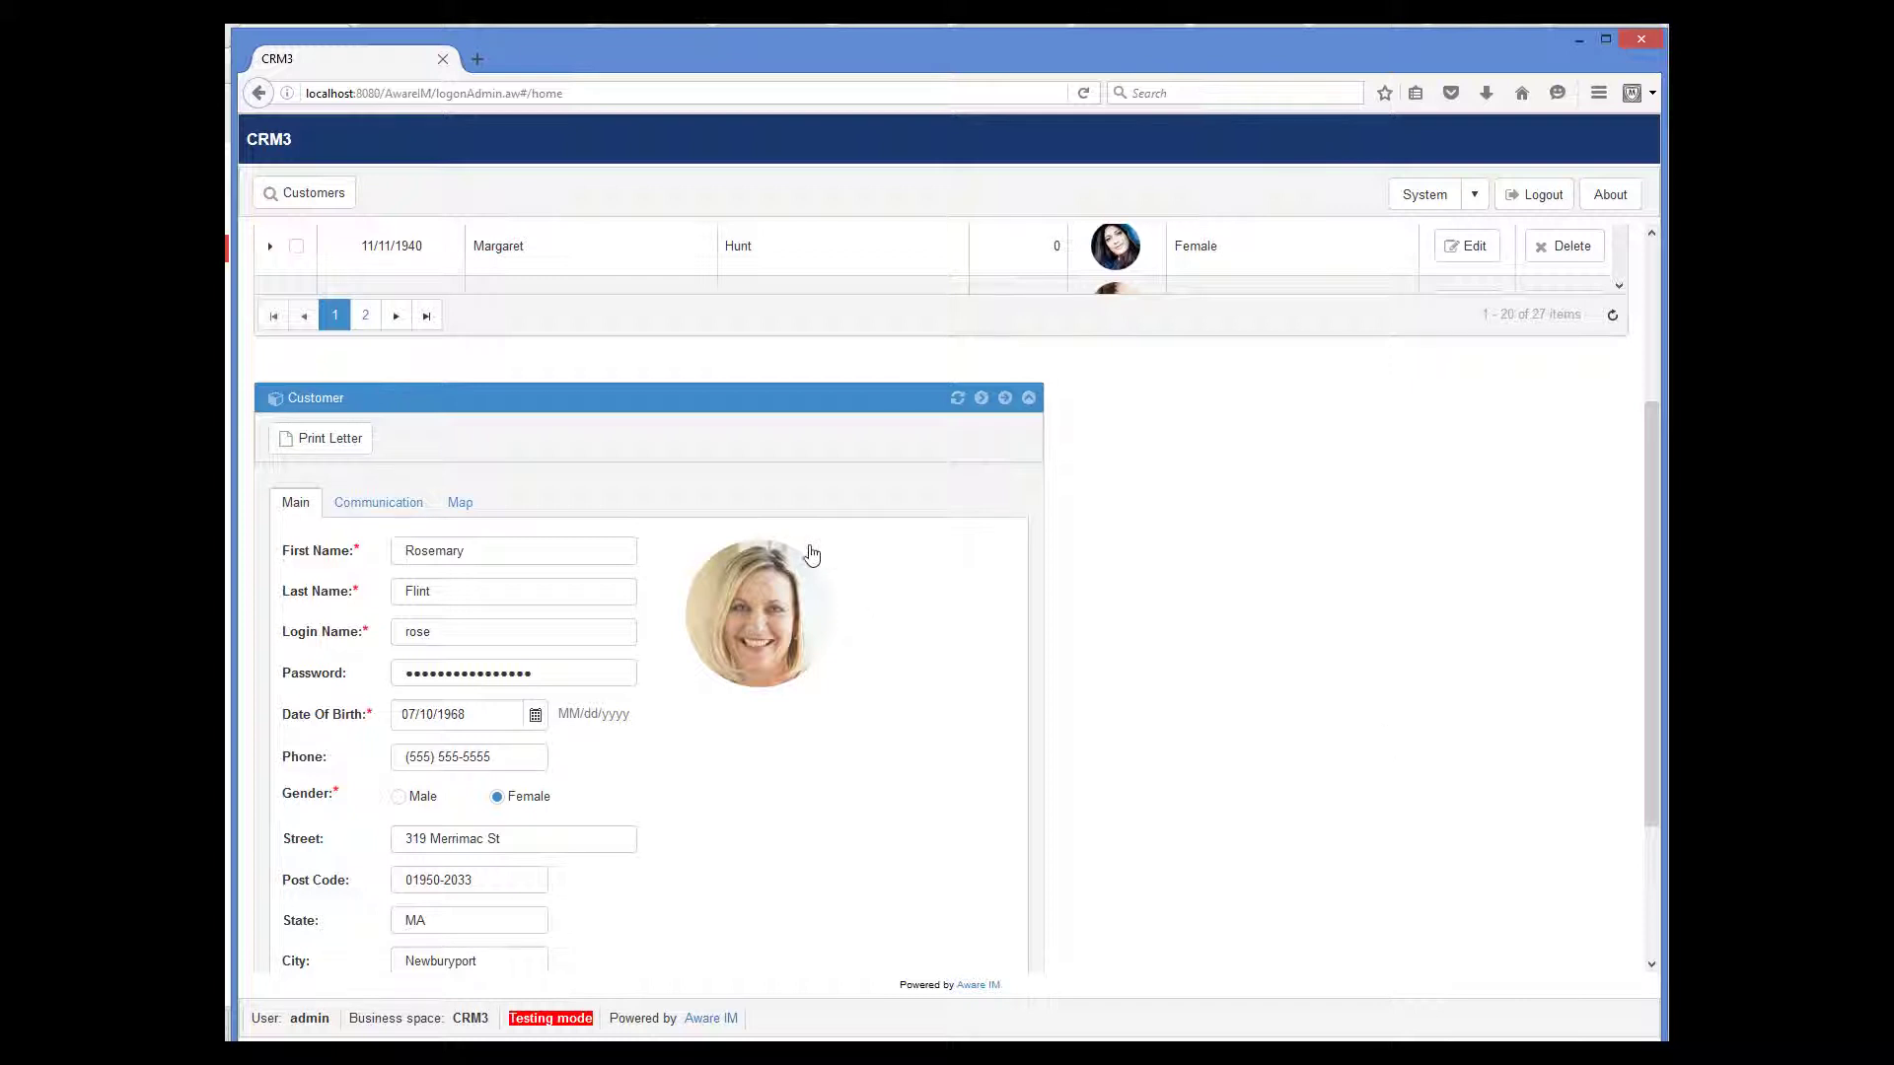
click(462, 508)
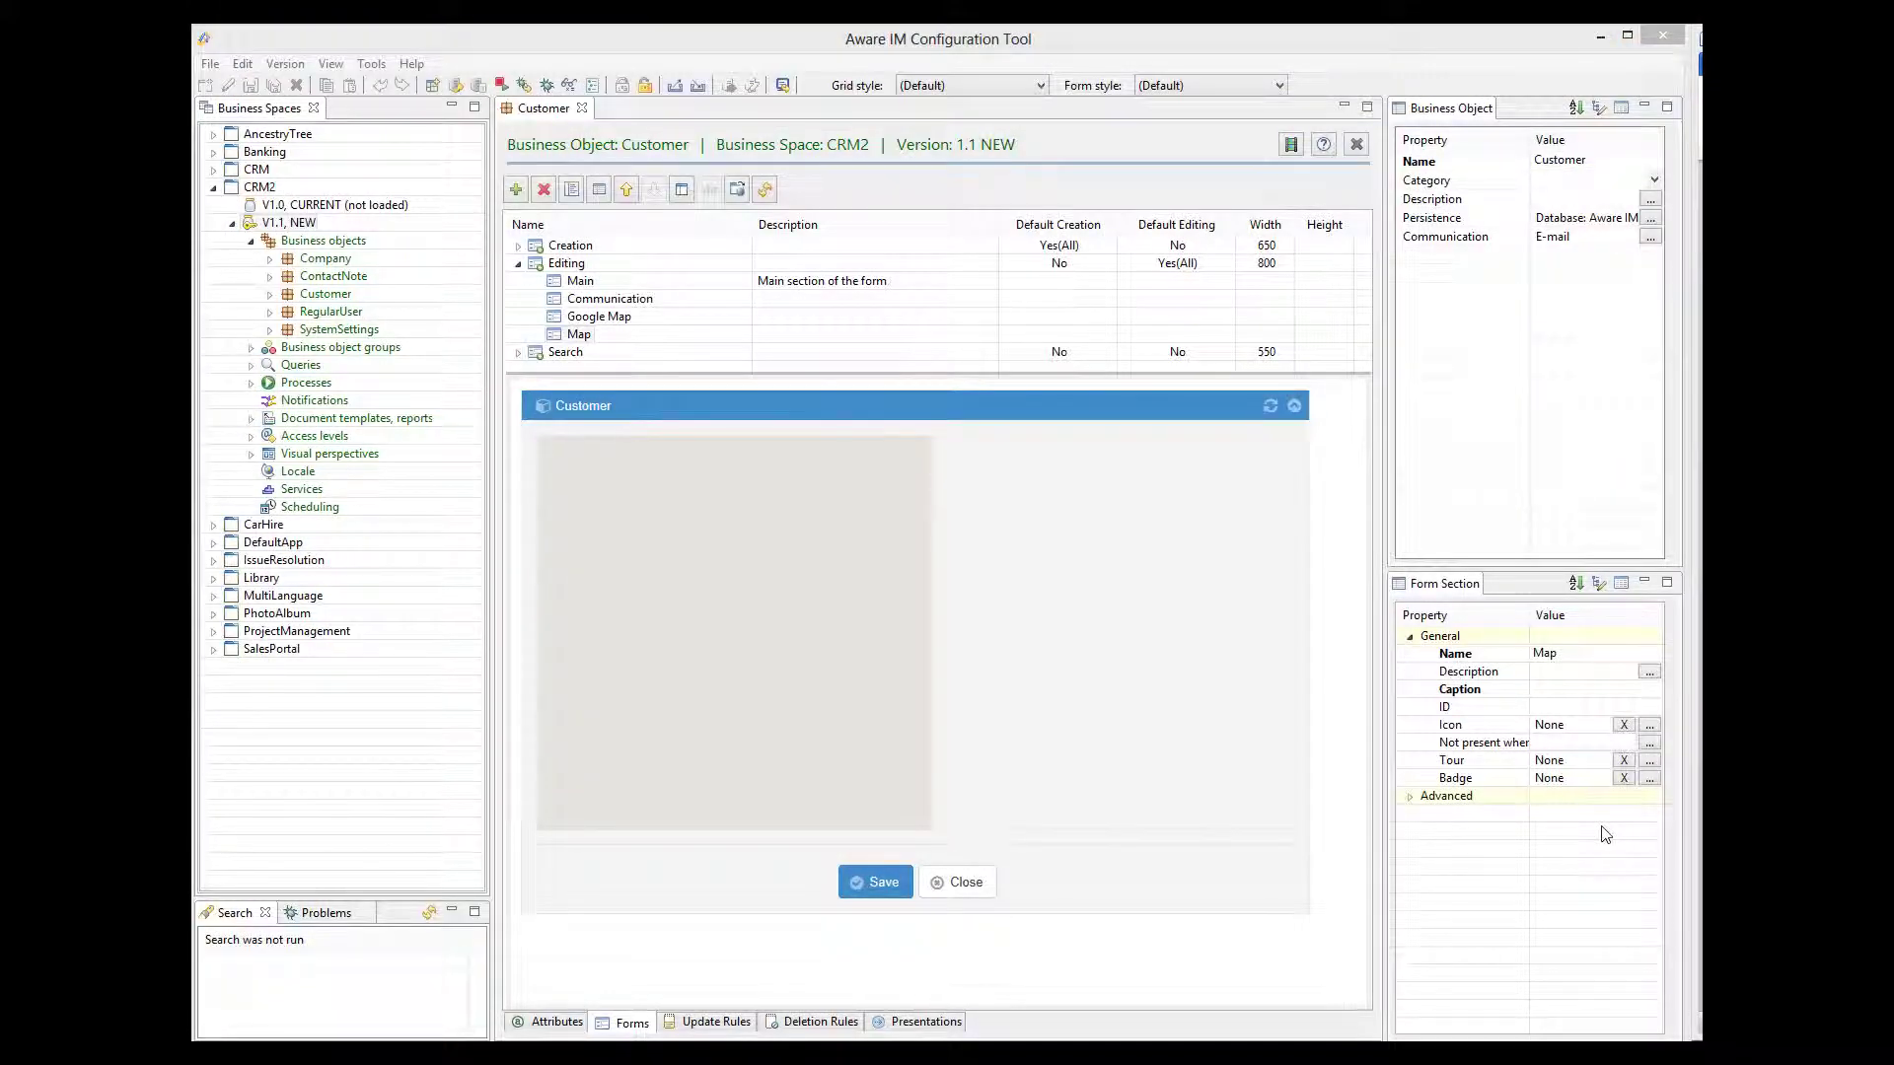
- Add scale and street view controls, set marker clicks to Get Directions, and save
click(583, 335)
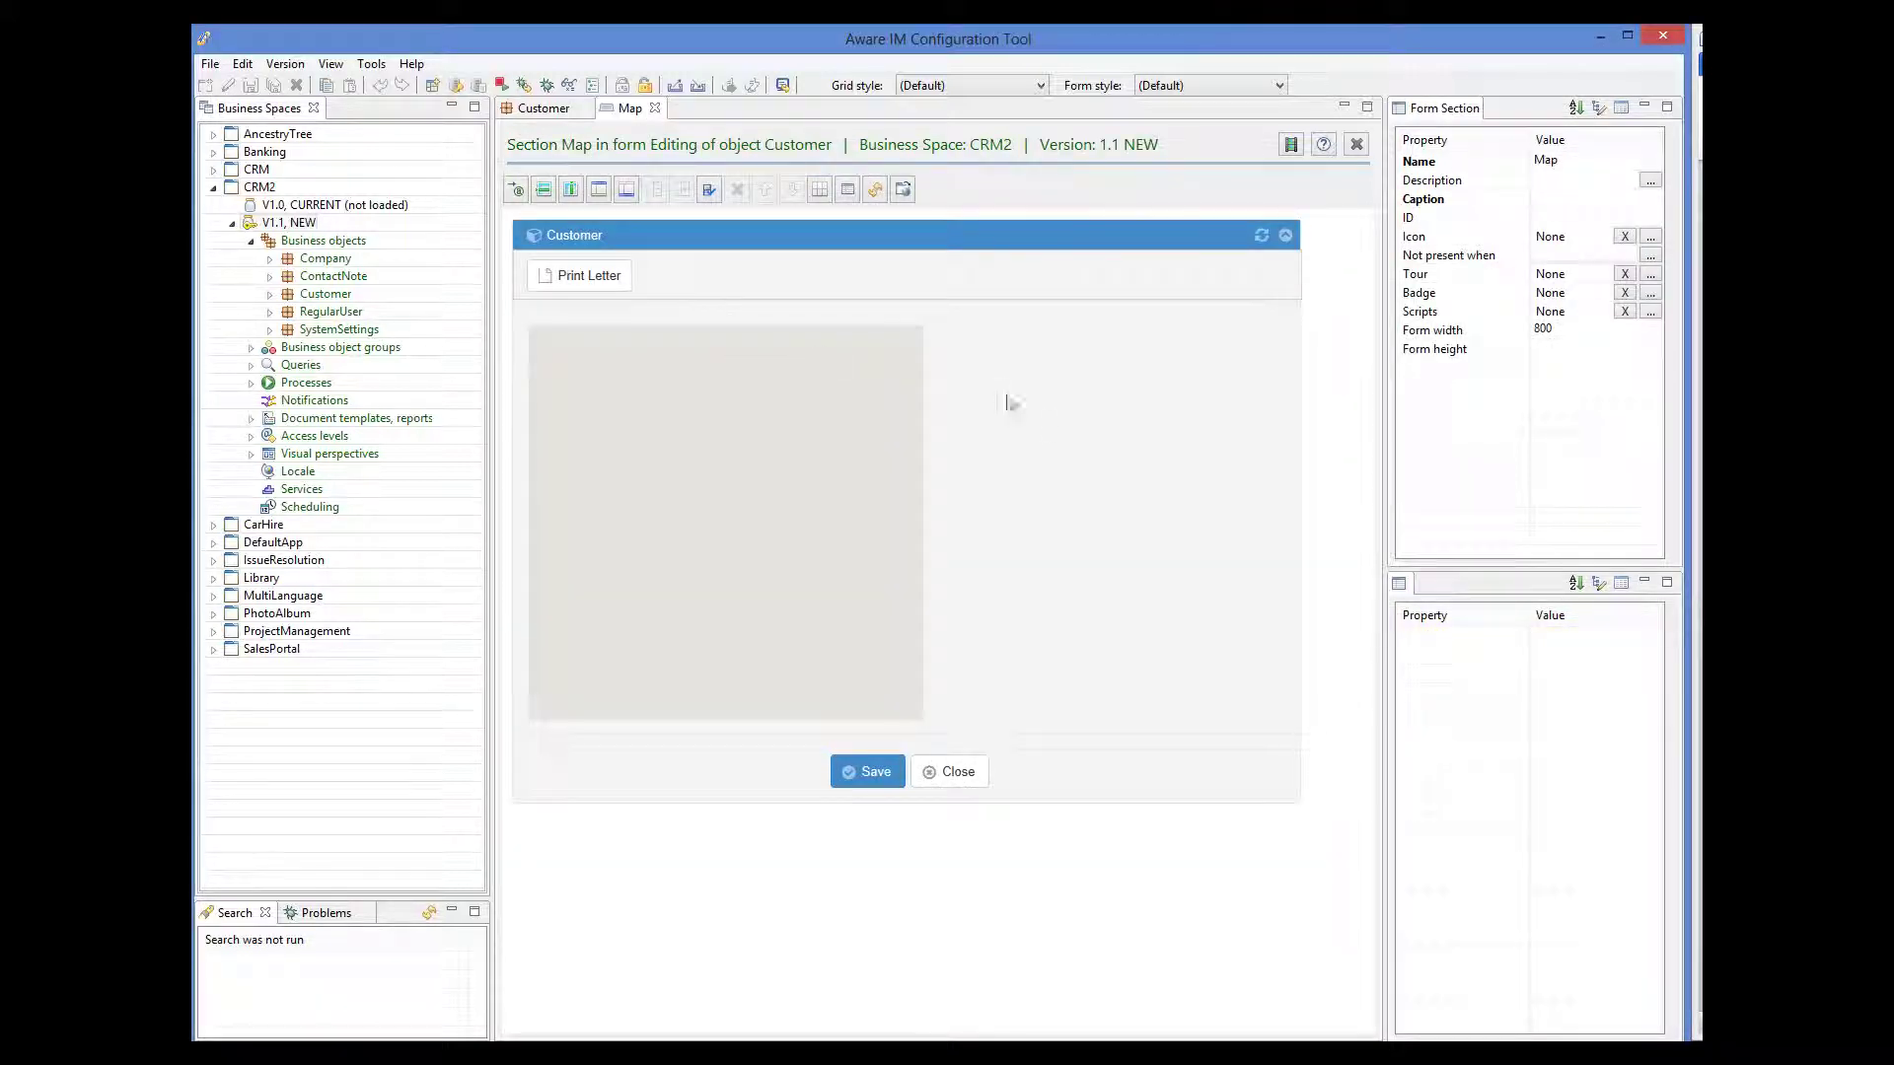
click(1090, 434)
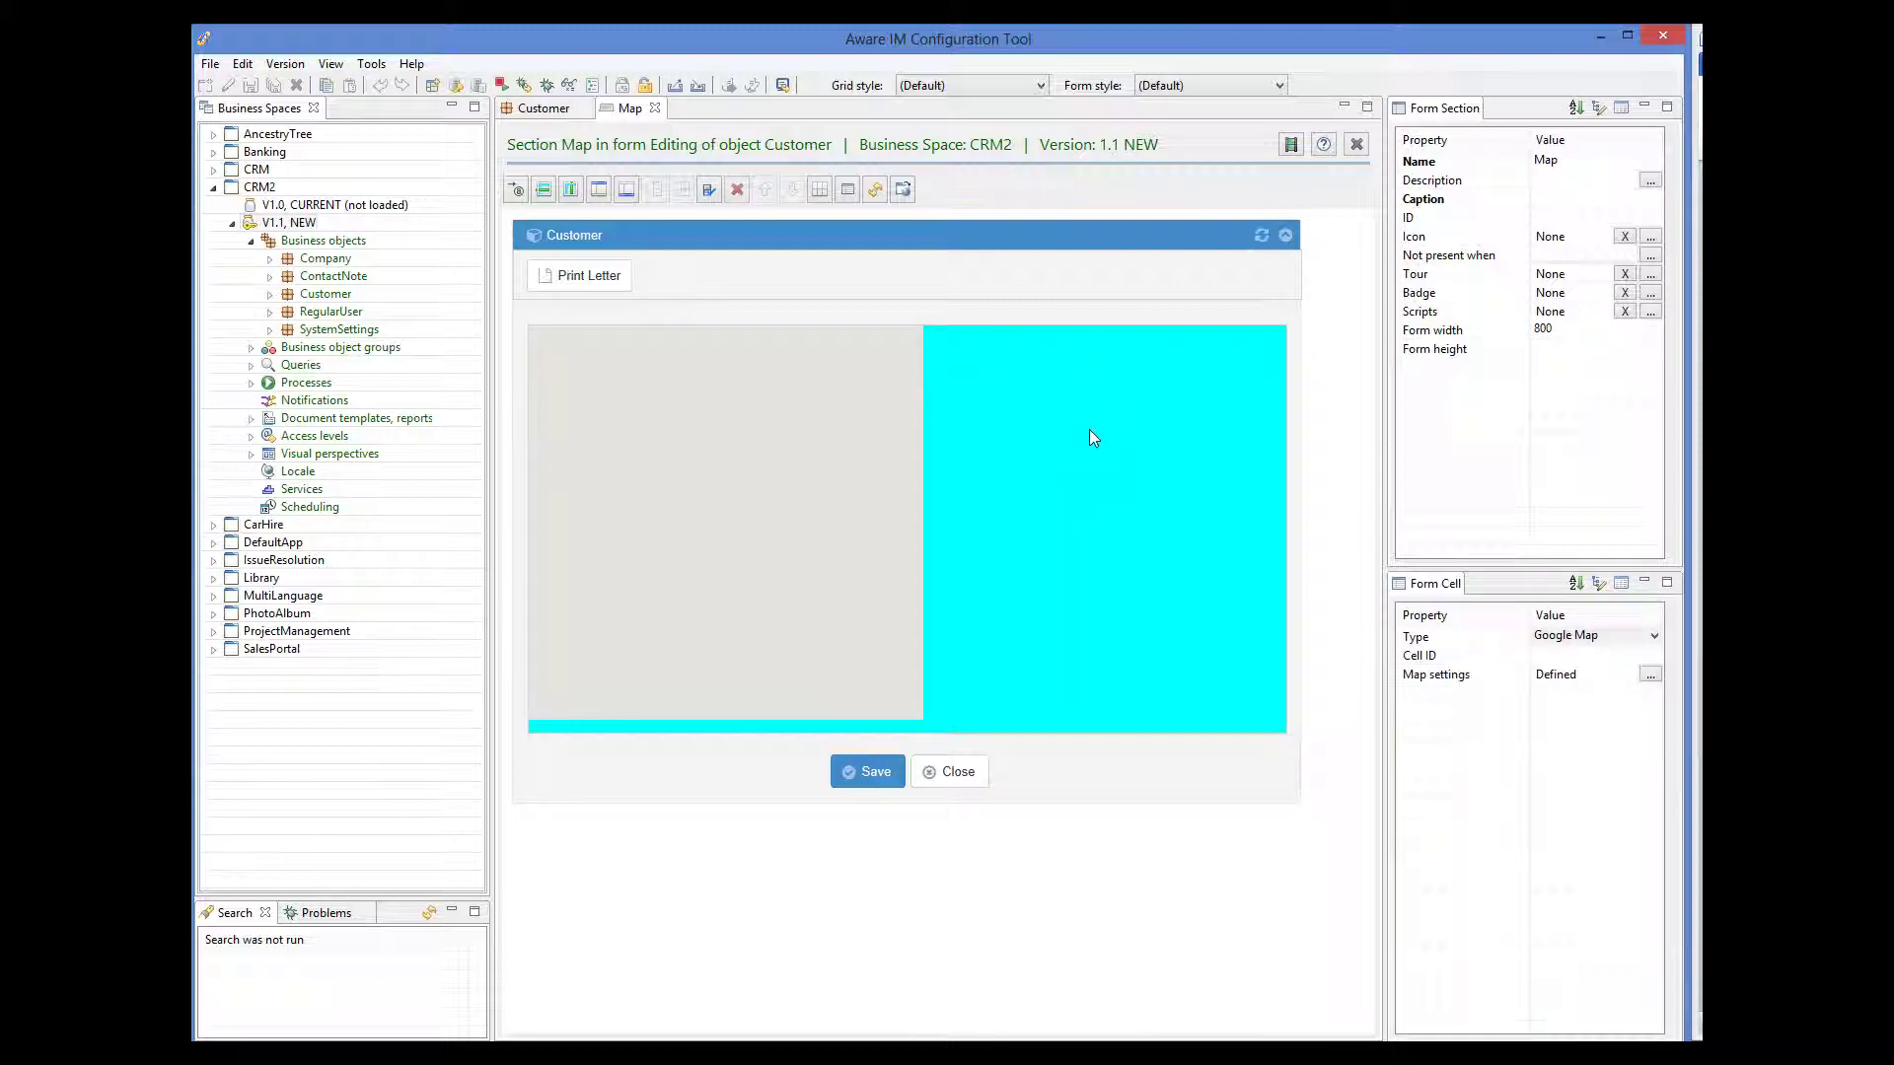
click(1653, 678)
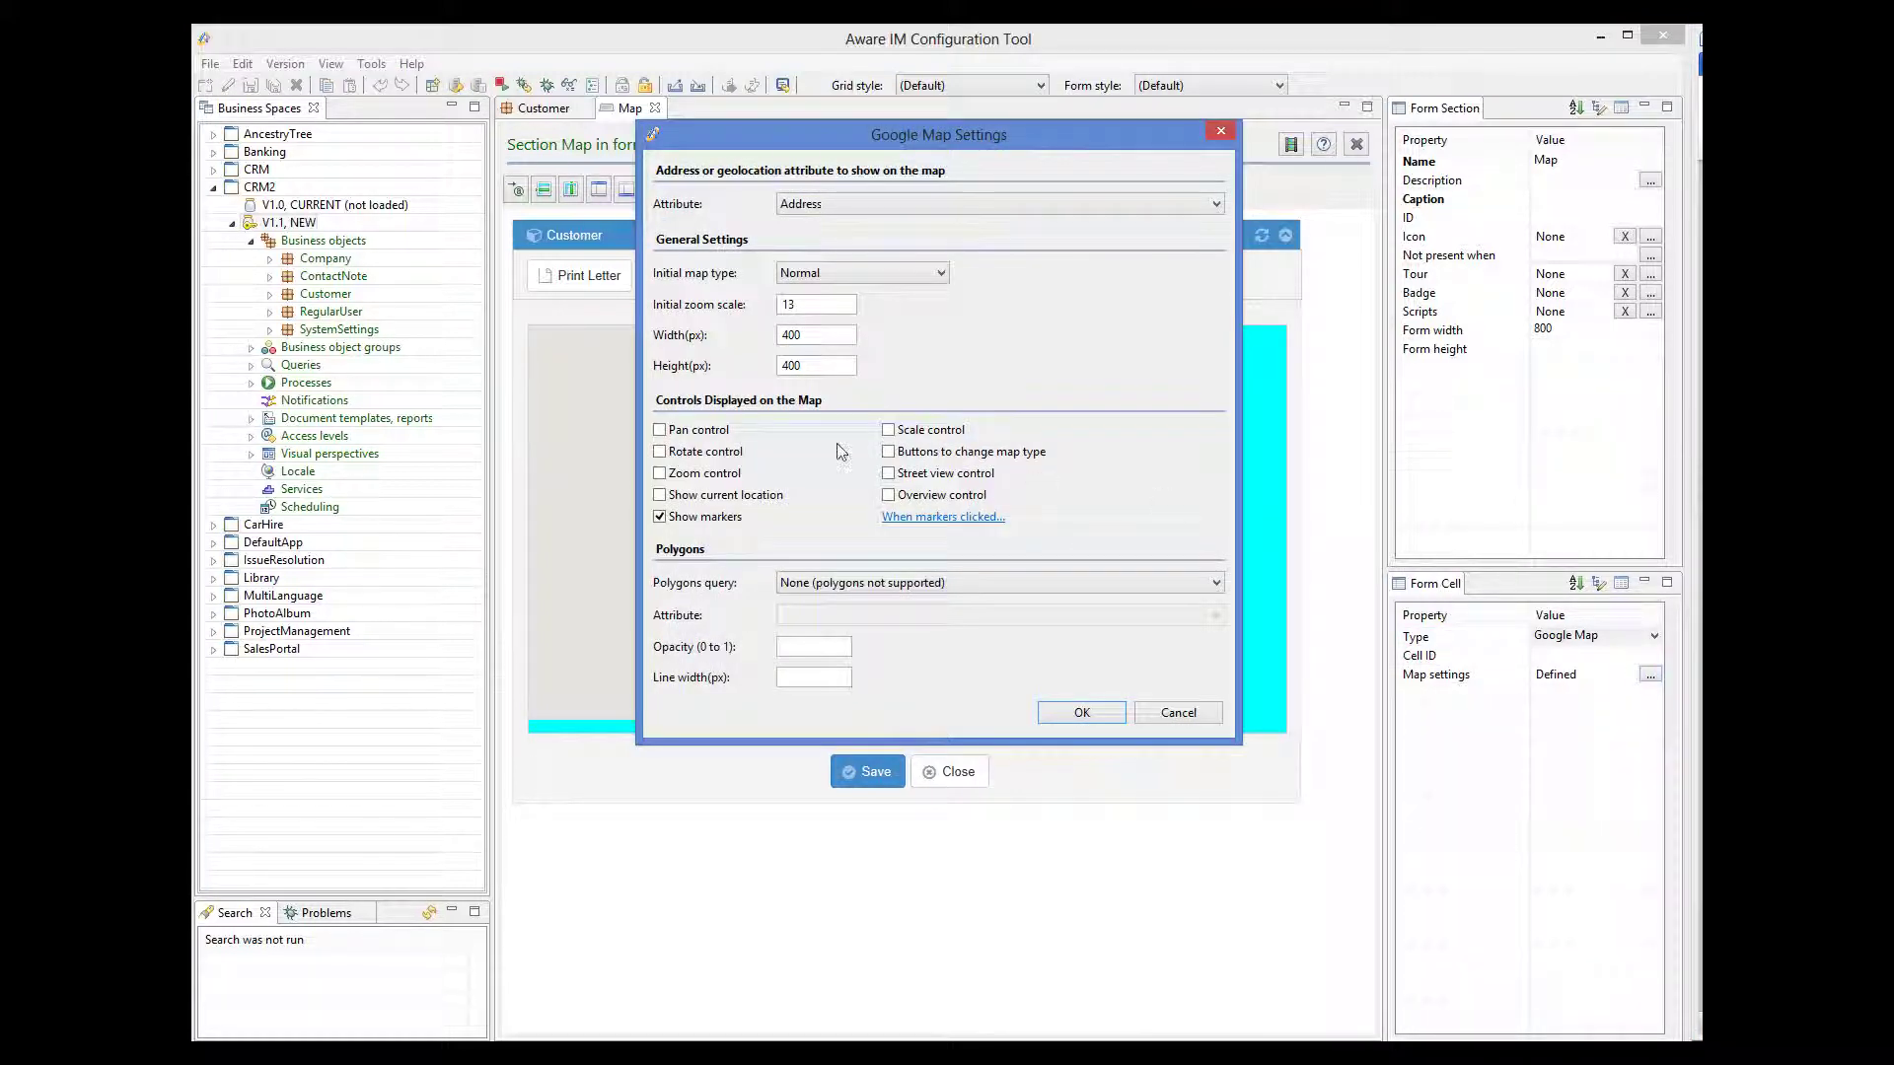
click(889, 431)
click(888, 474)
click(986, 522)
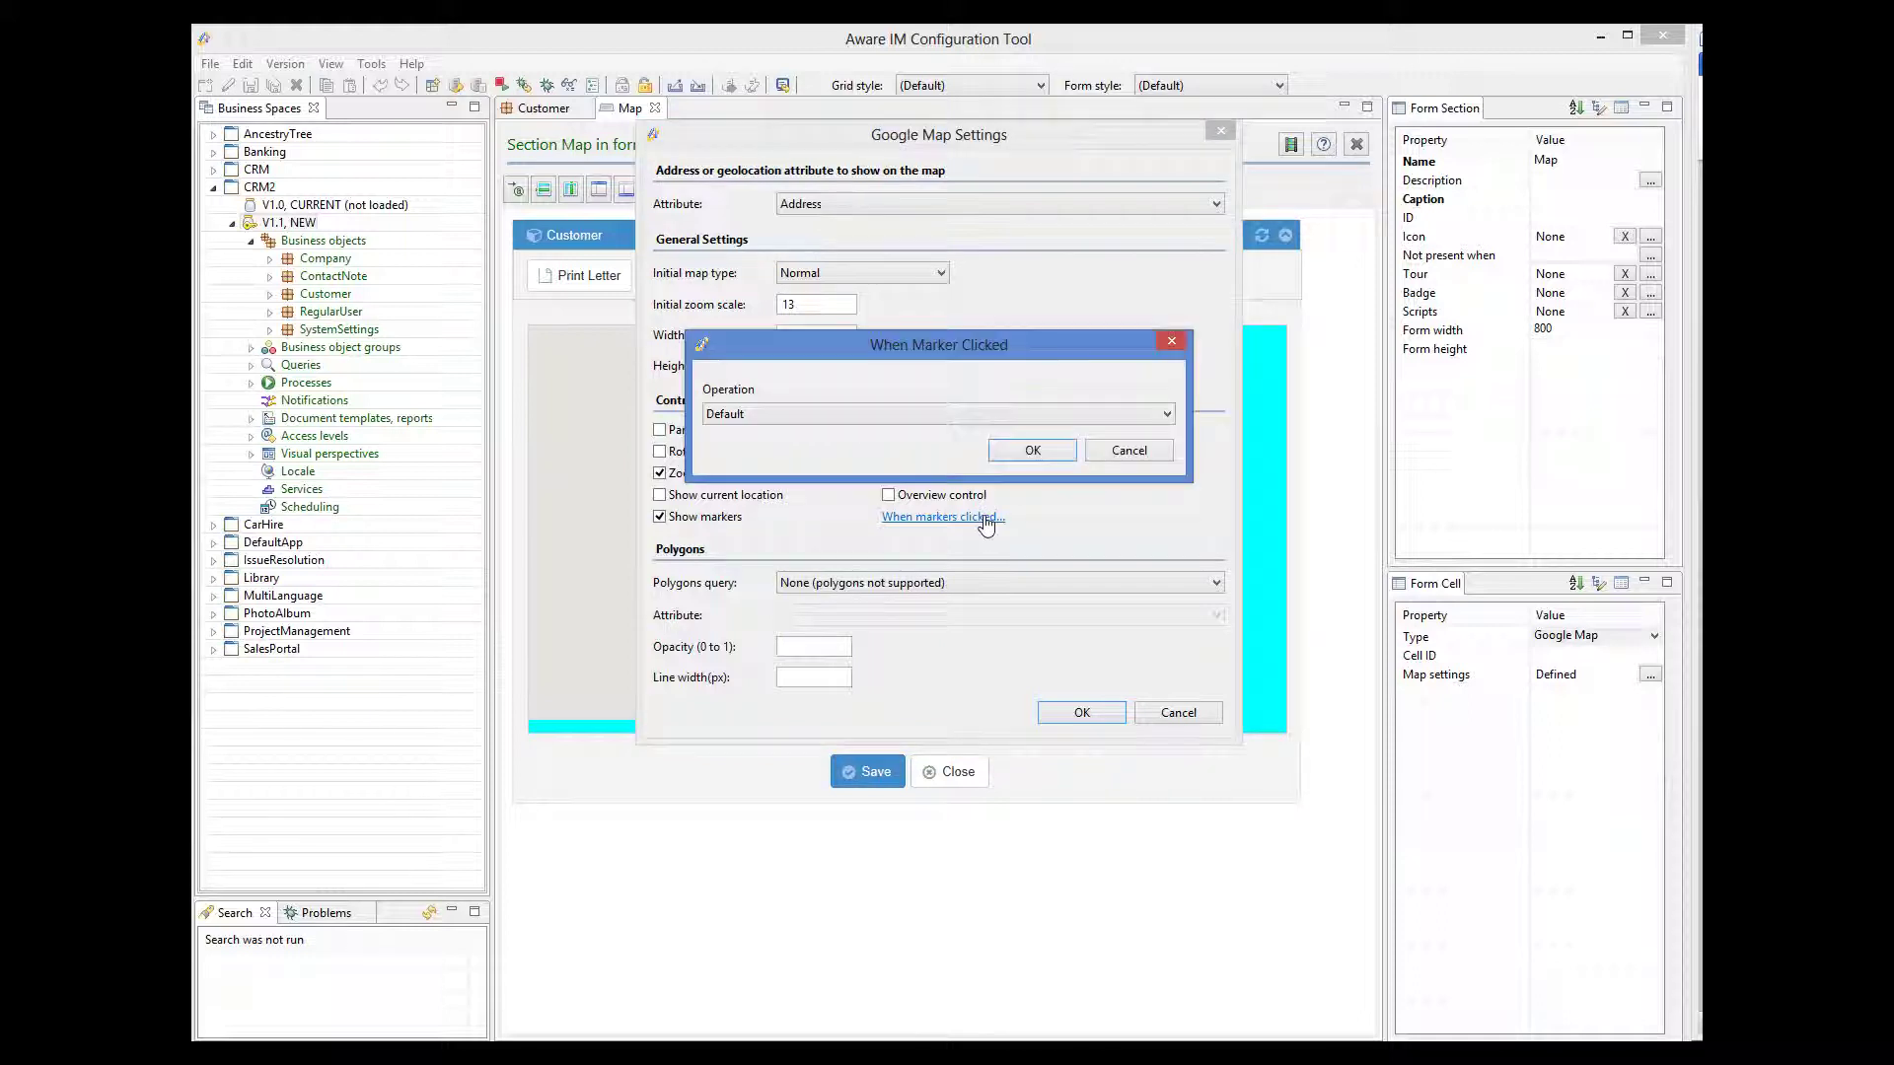
click(826, 415)
click(760, 450)
click(1014, 450)
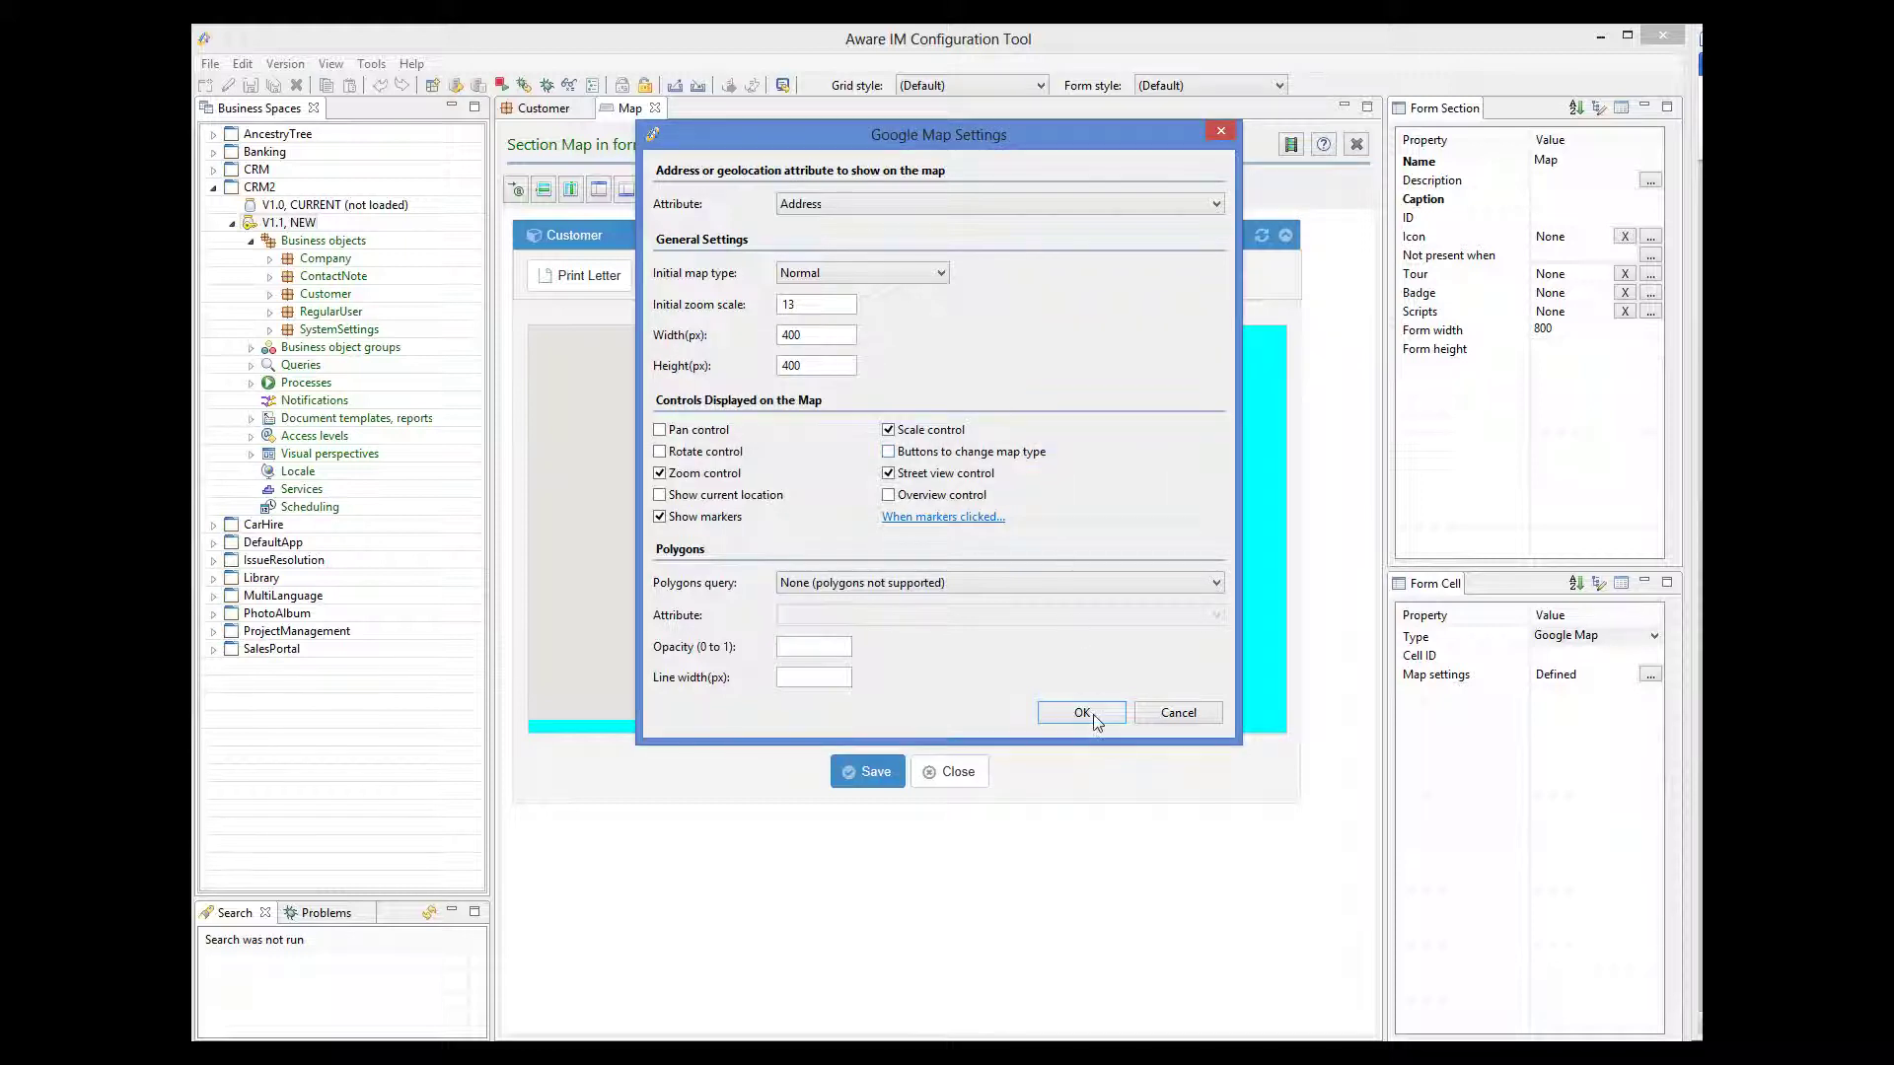
click(1082, 712)
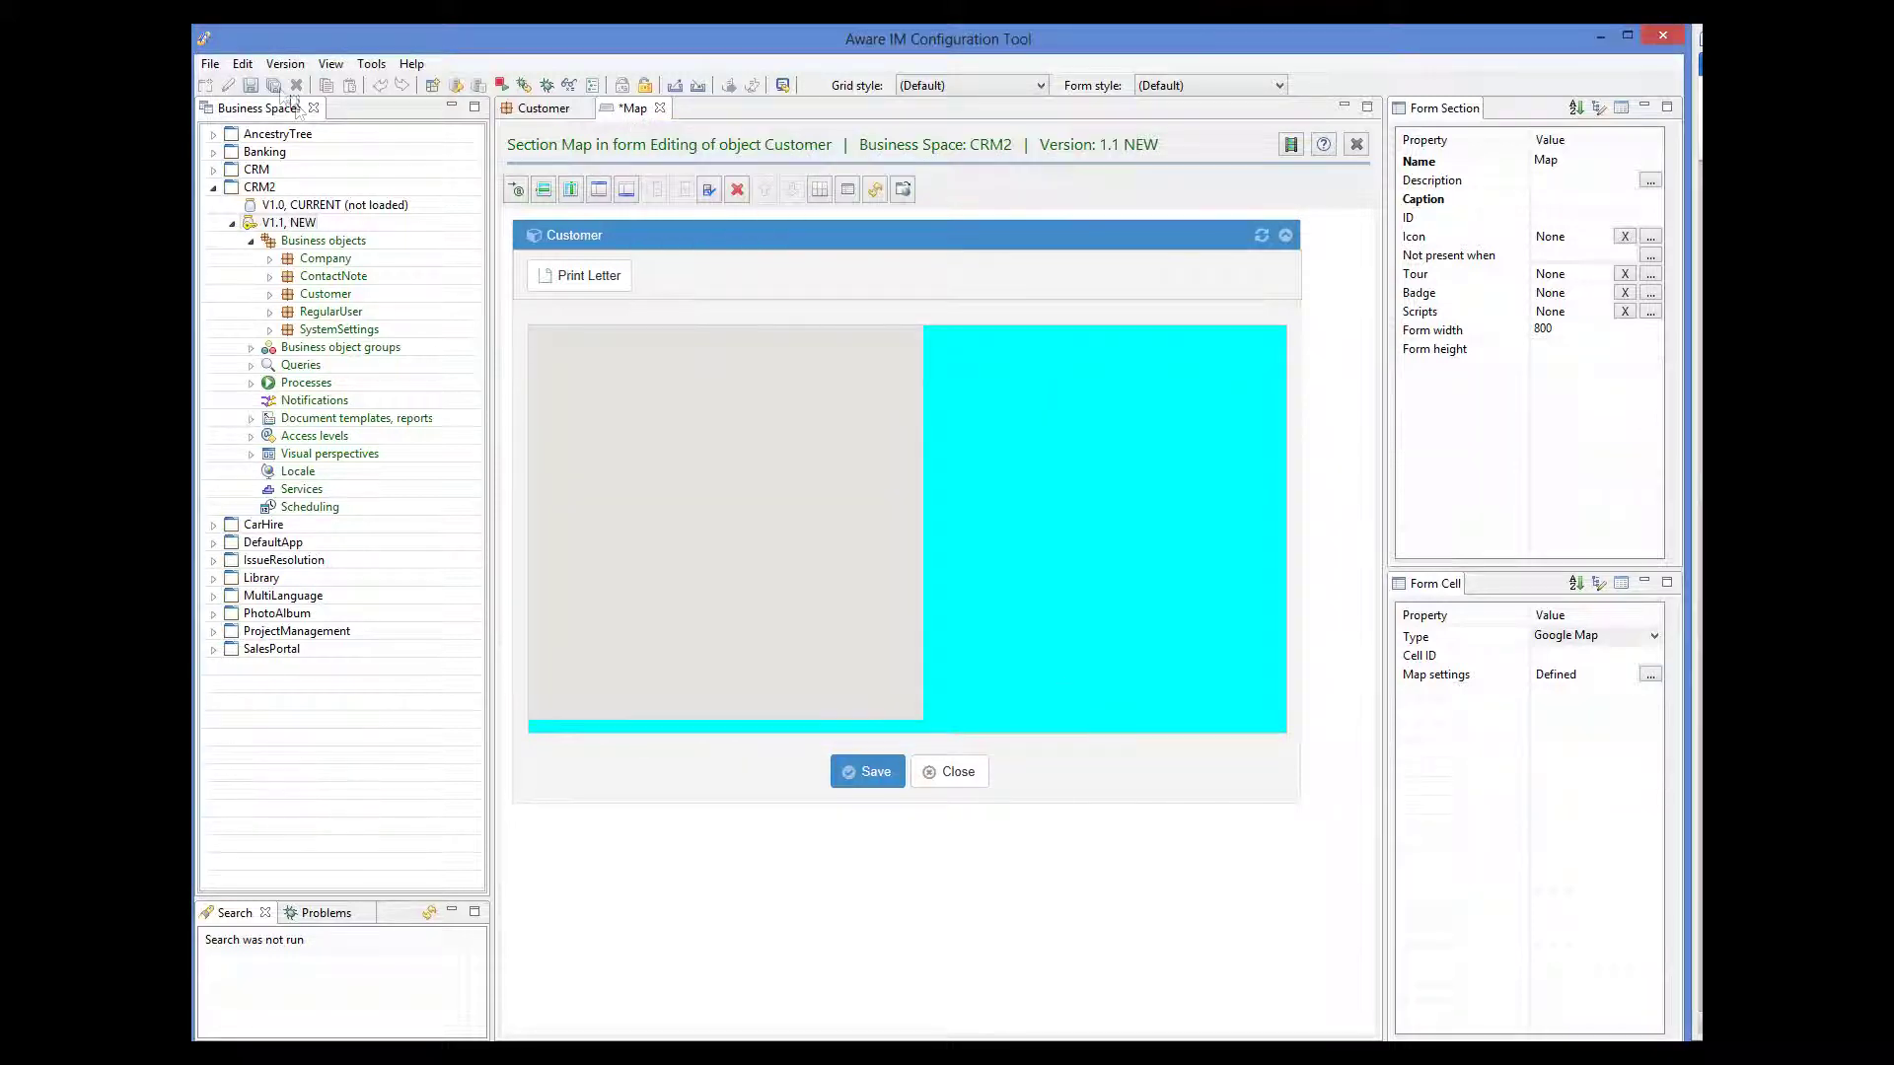
click(251, 86)
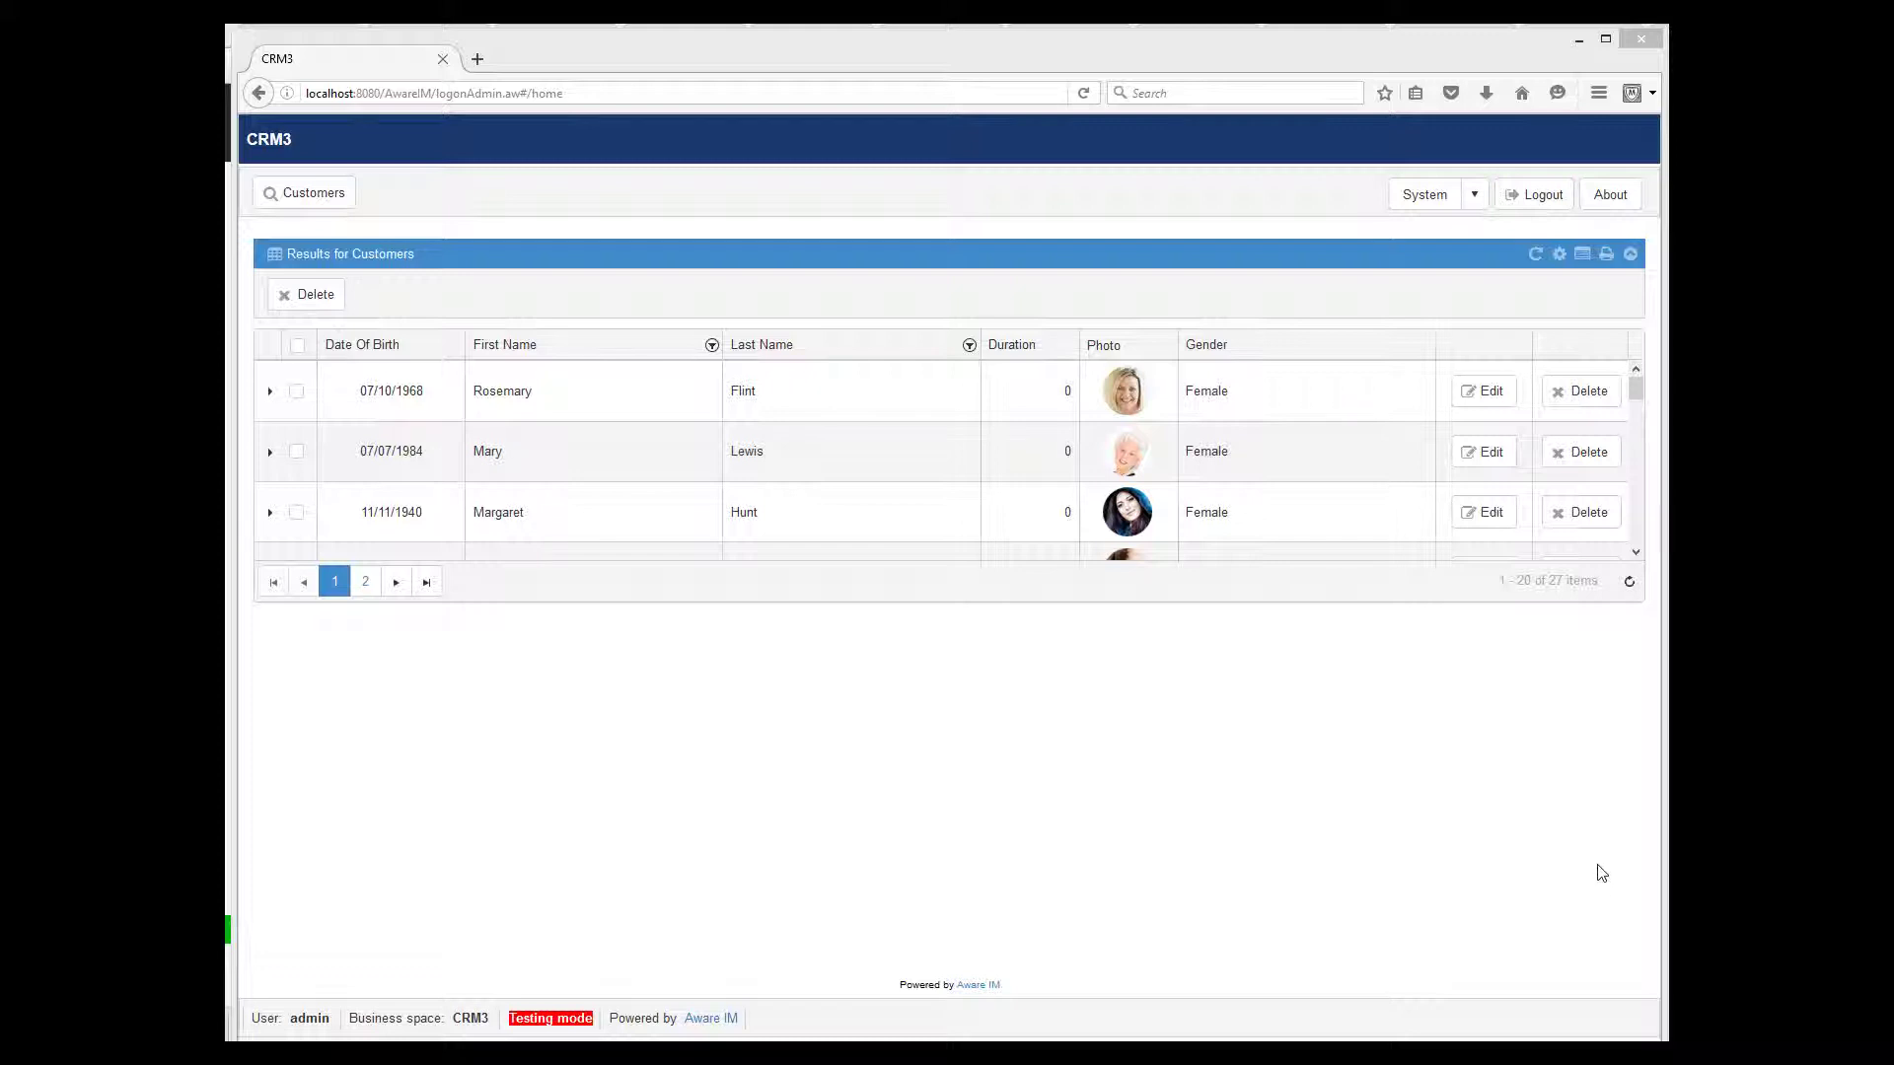
- Open the first customer's record from the CRM3 Customers grid
click(1483, 393)
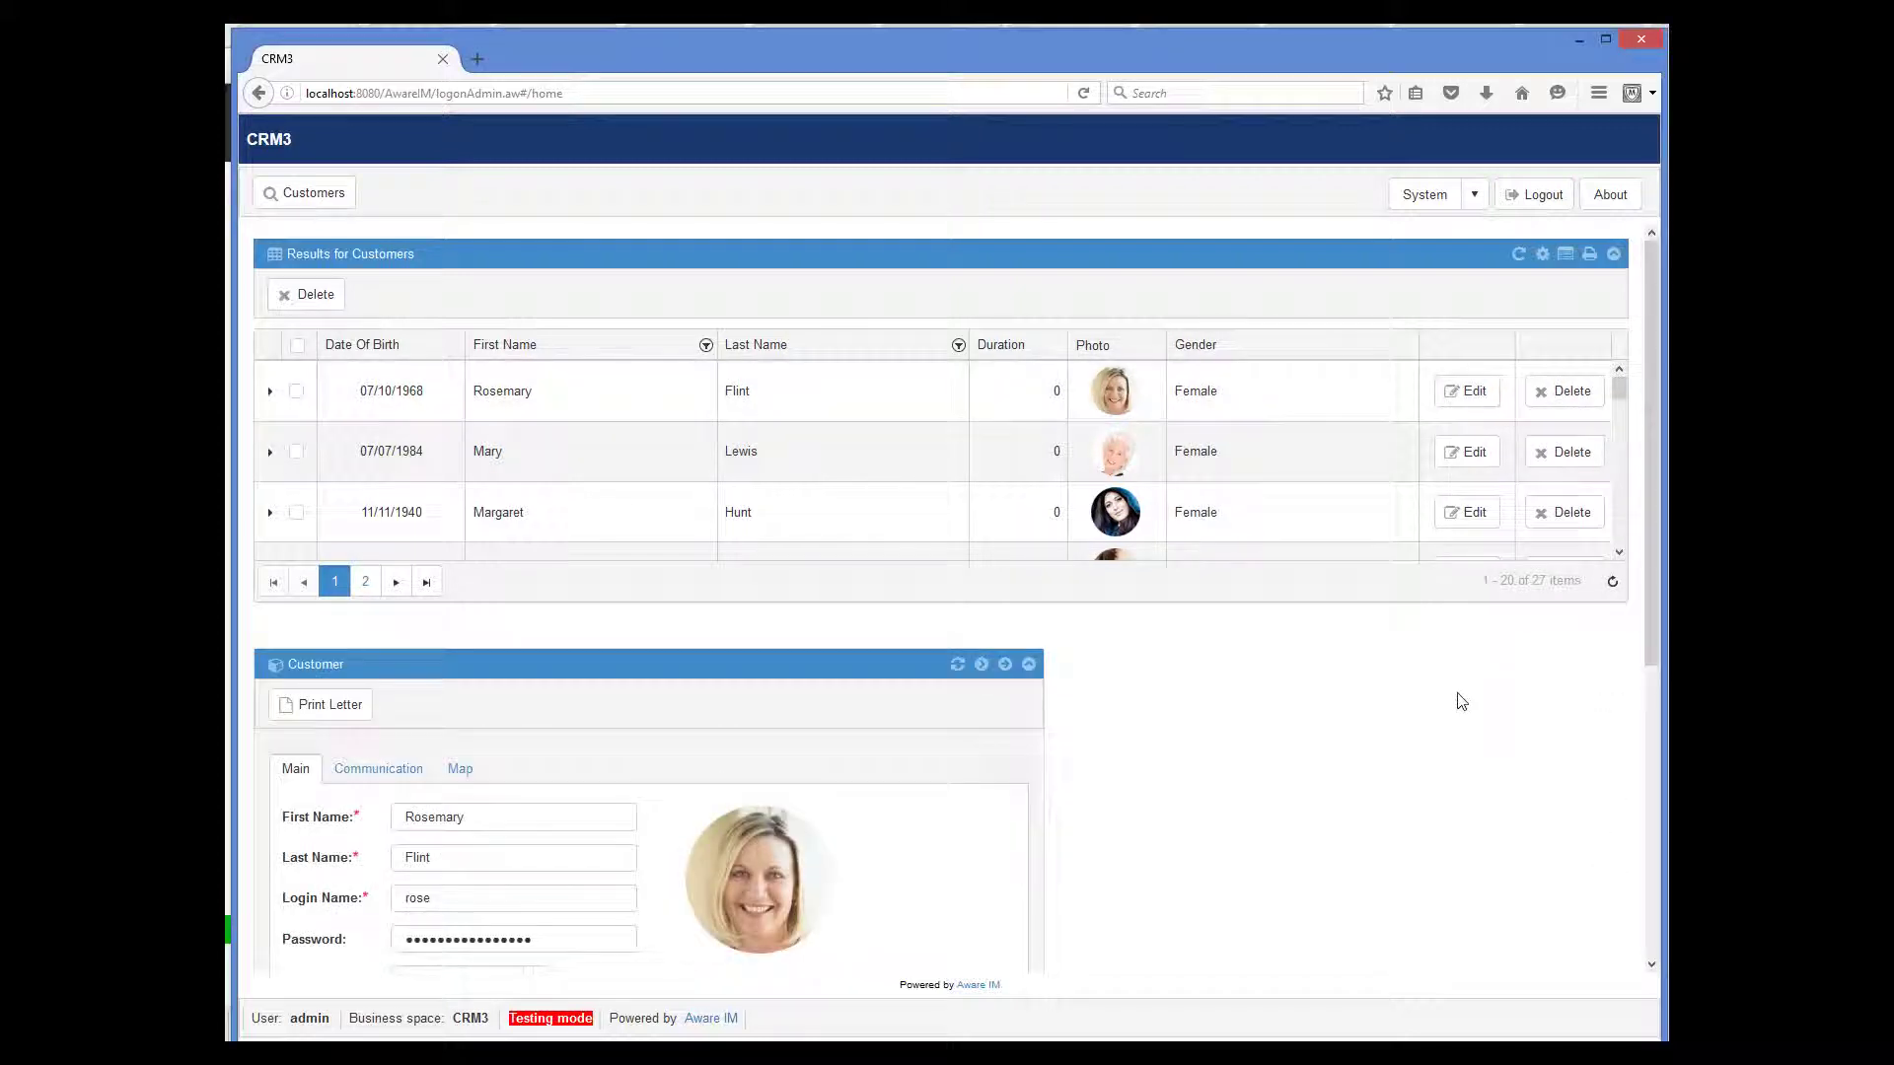
- Show the customer's Map tab and scroll down to the Newburyport map with street view and zoom controls
click(452, 775)
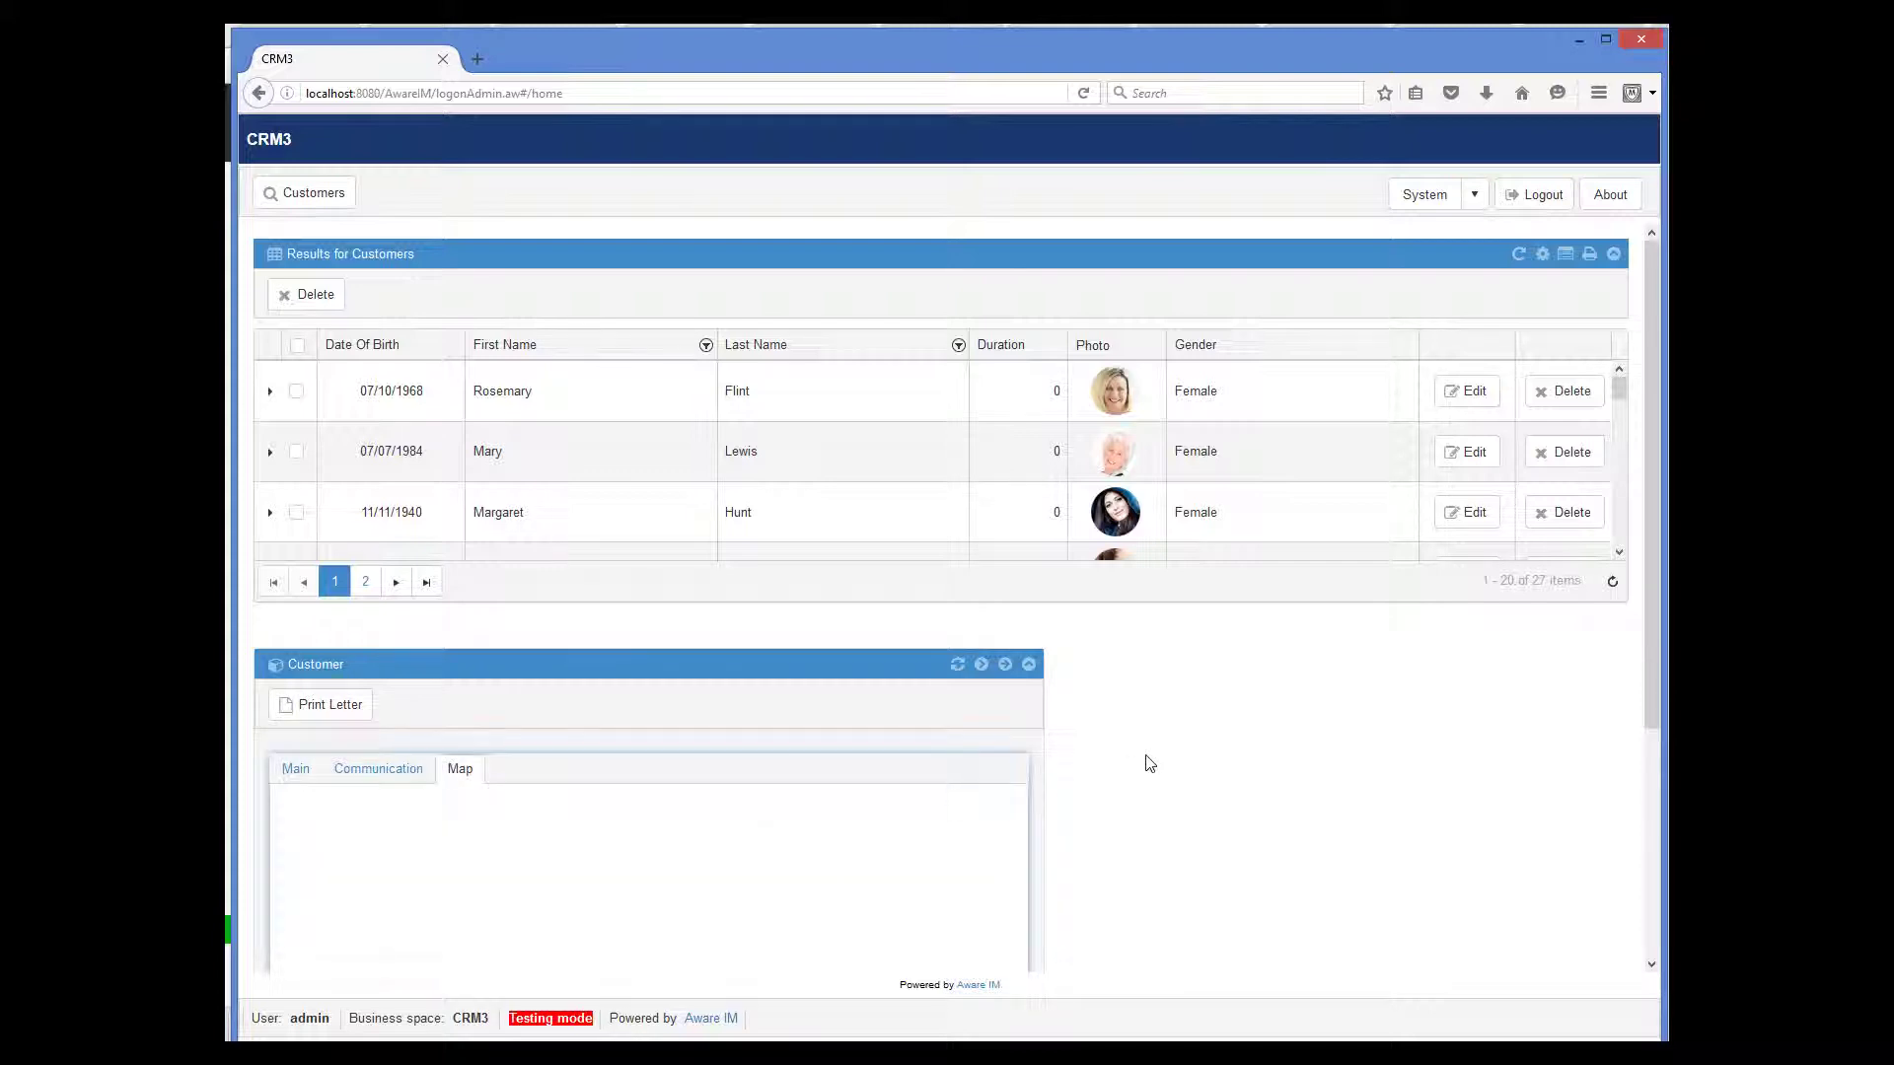
scroll(1148, 762, down, 2)
scroll(1152, 762, down, 3)
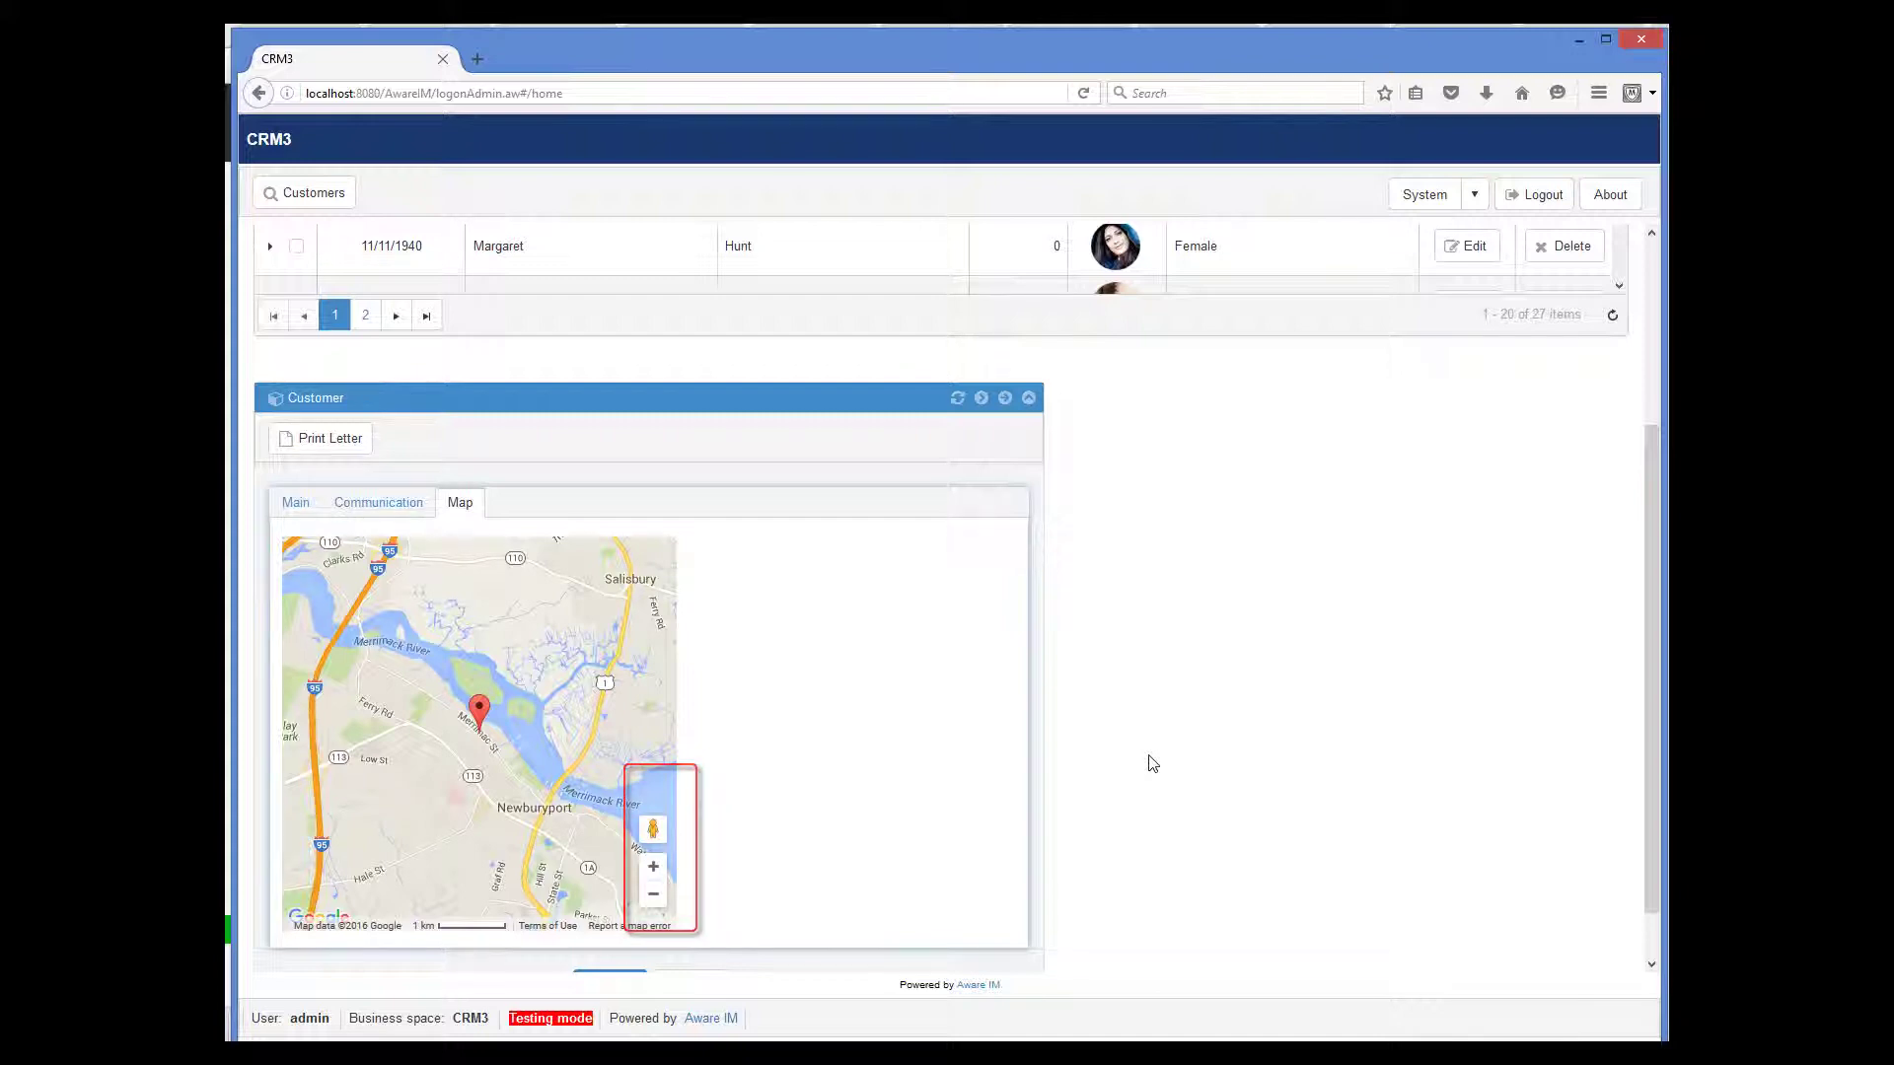
- Get a route to the customer's marker from a starting street address entered in Newburyport, MA
click(480, 714)
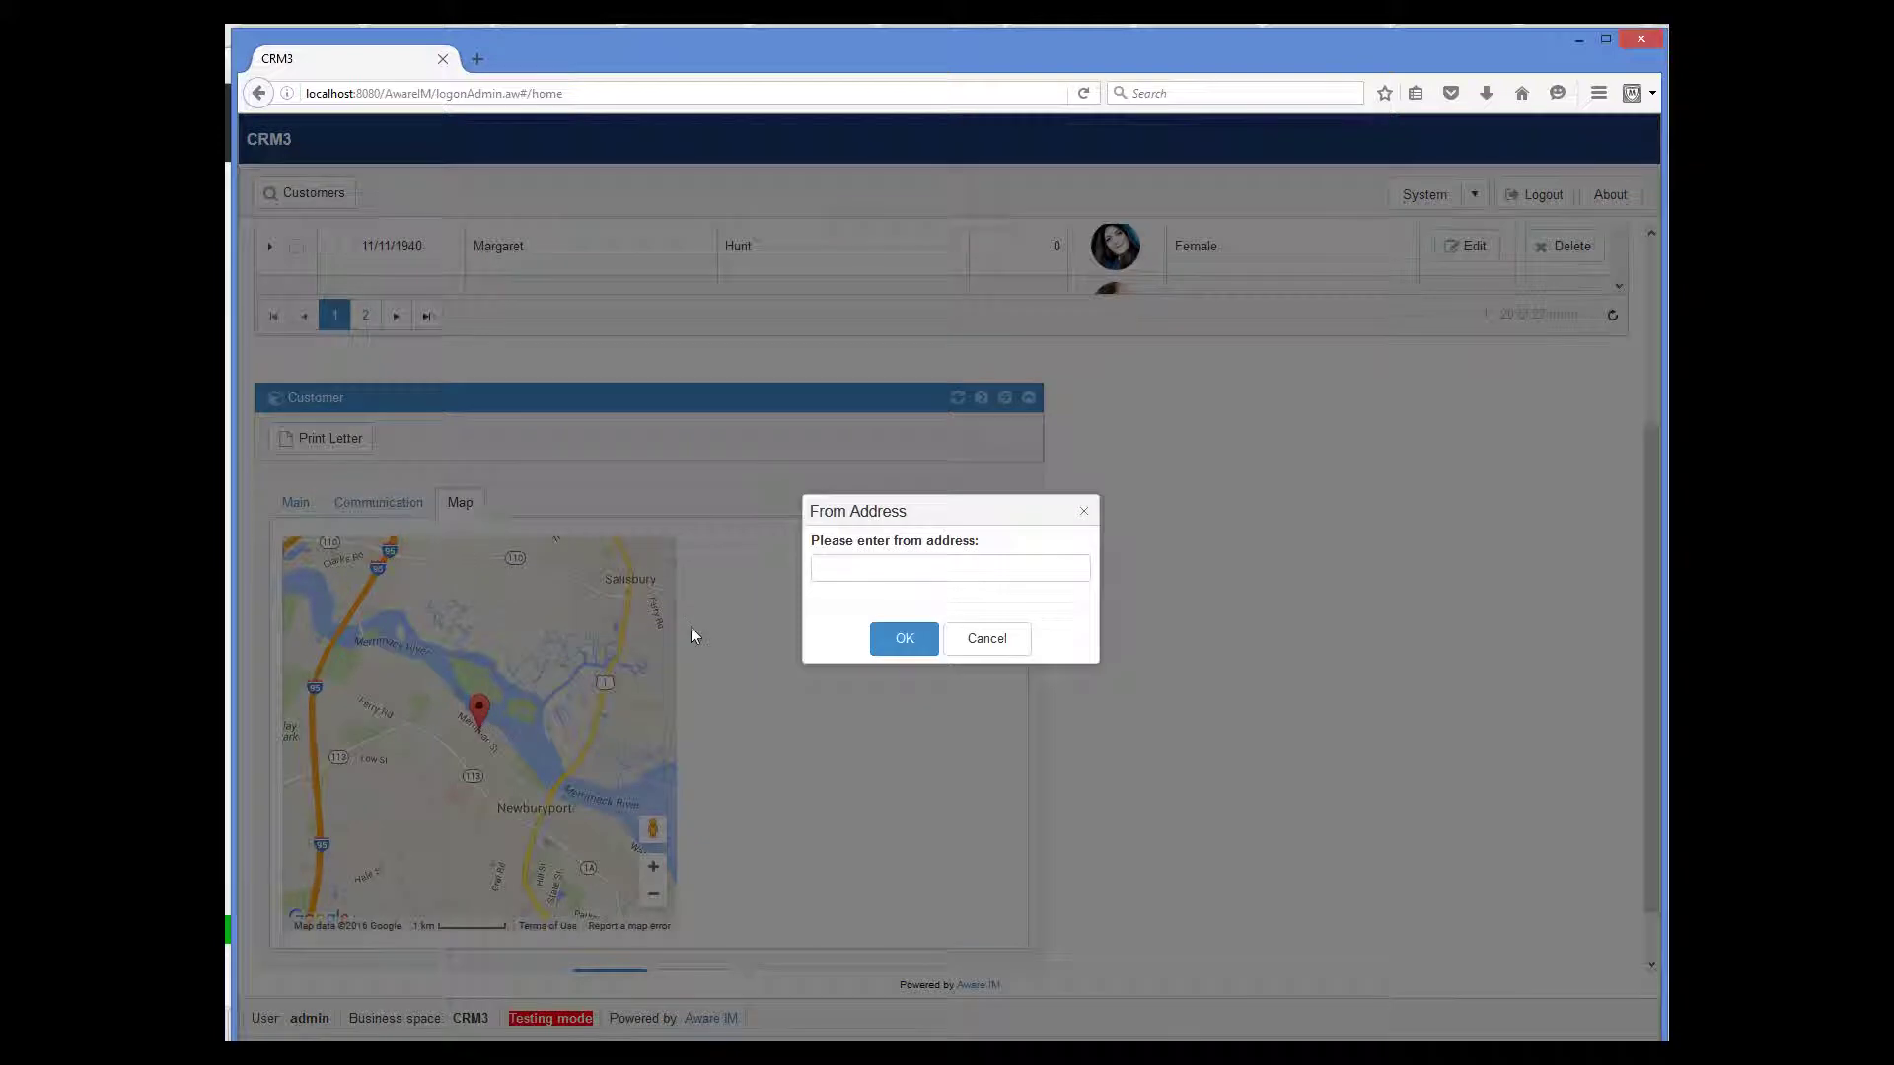
click(873, 564)
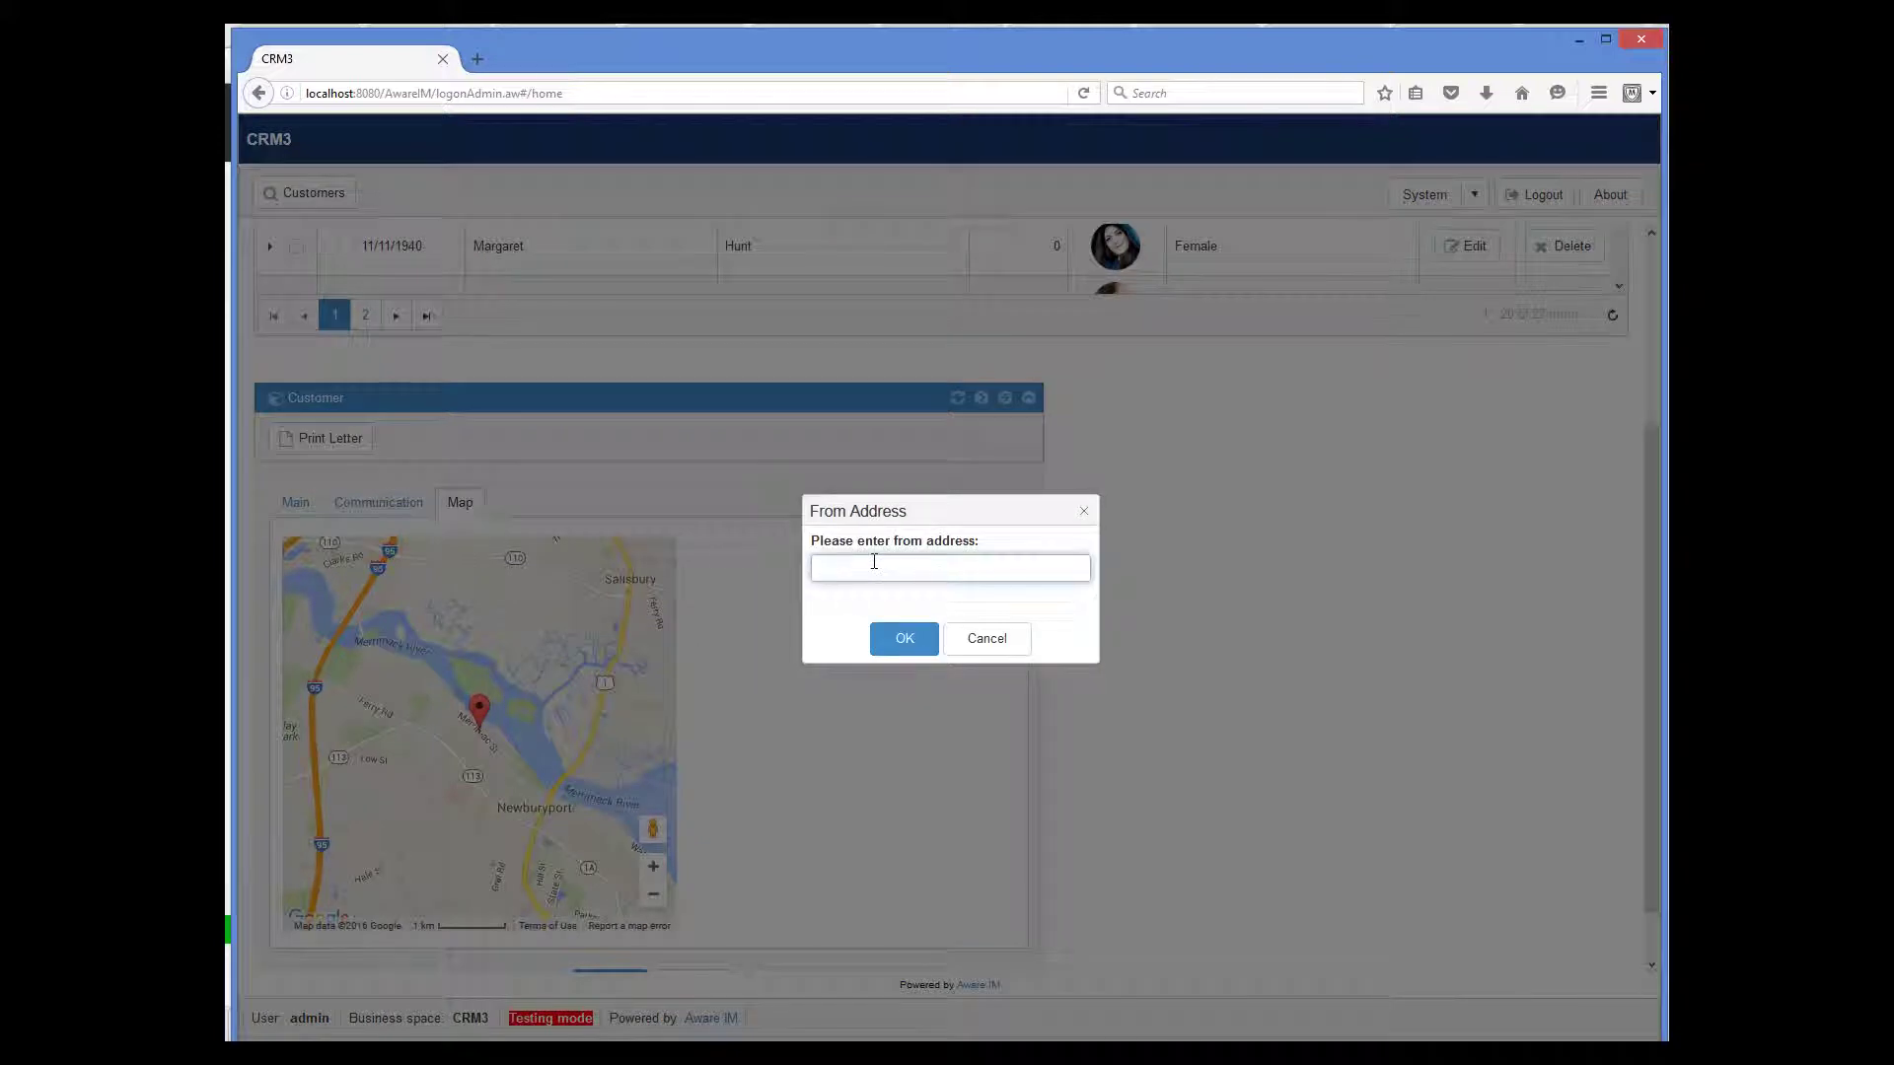
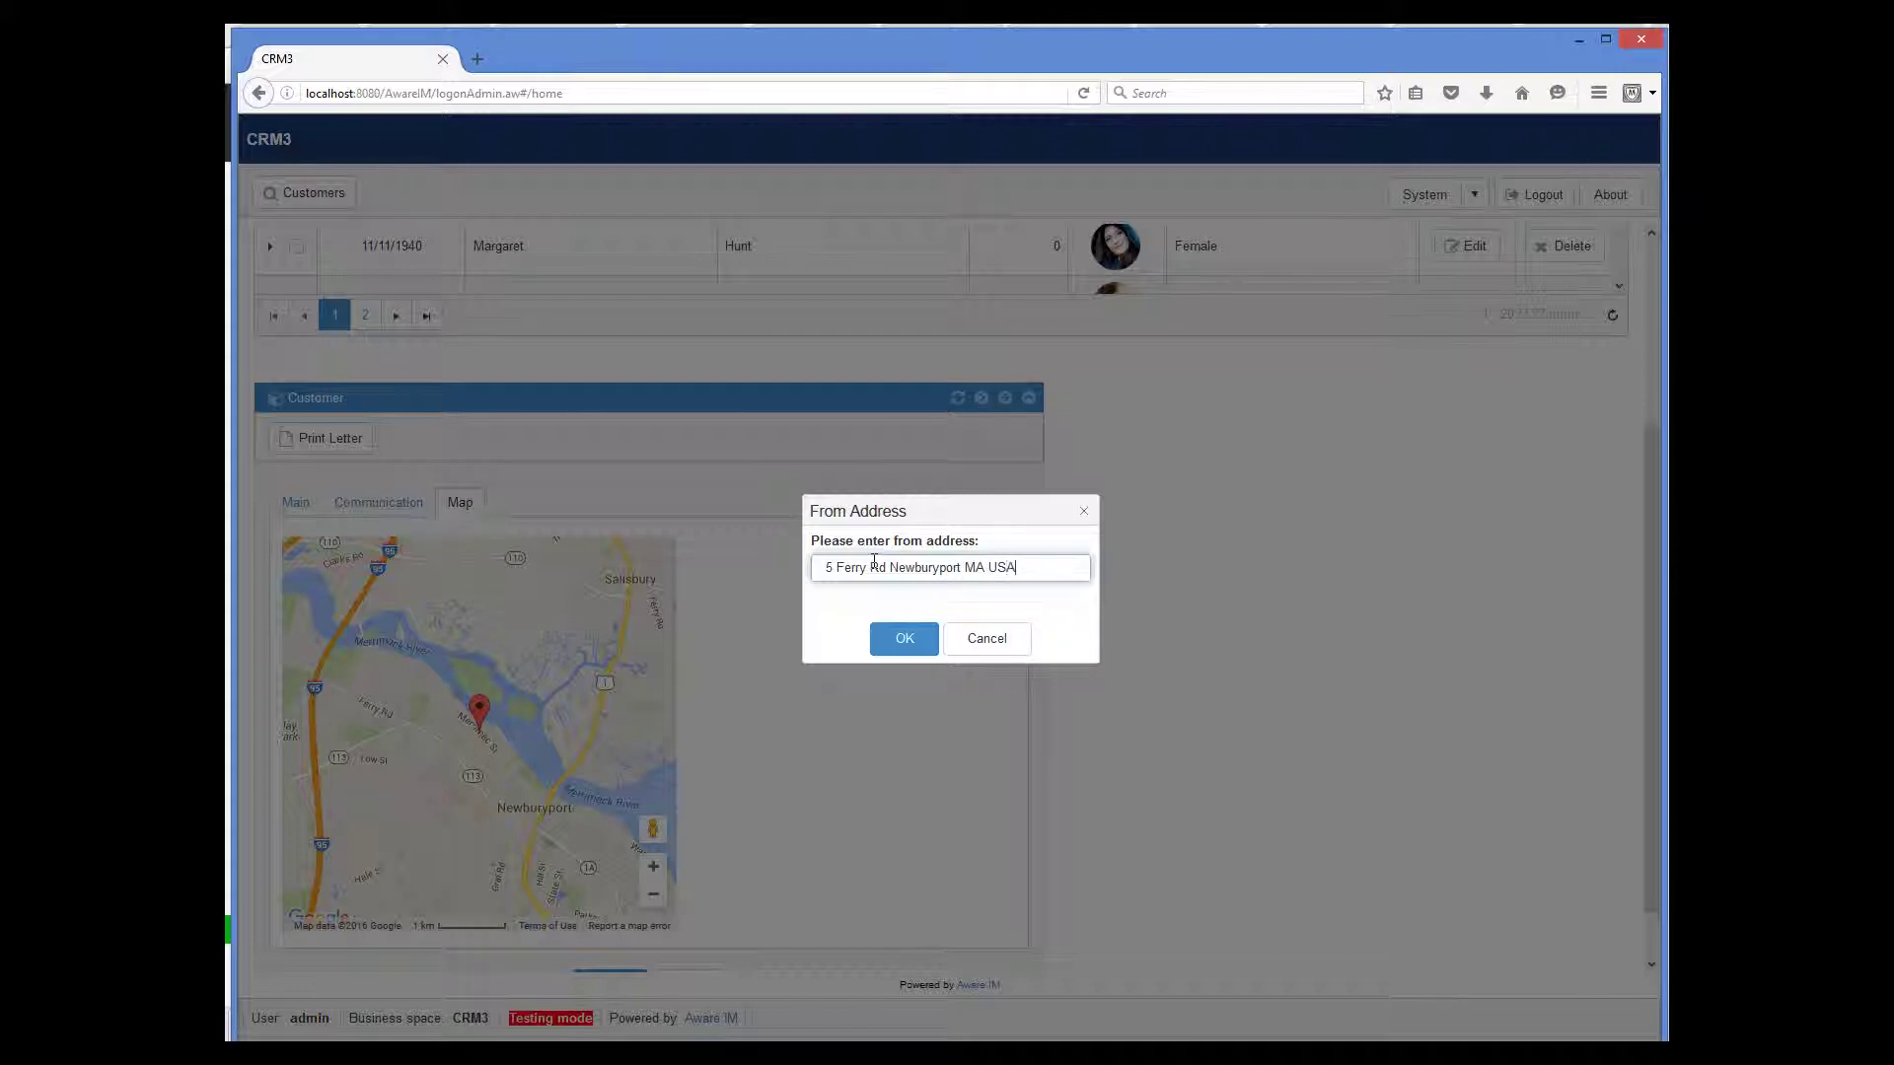
click(898, 641)
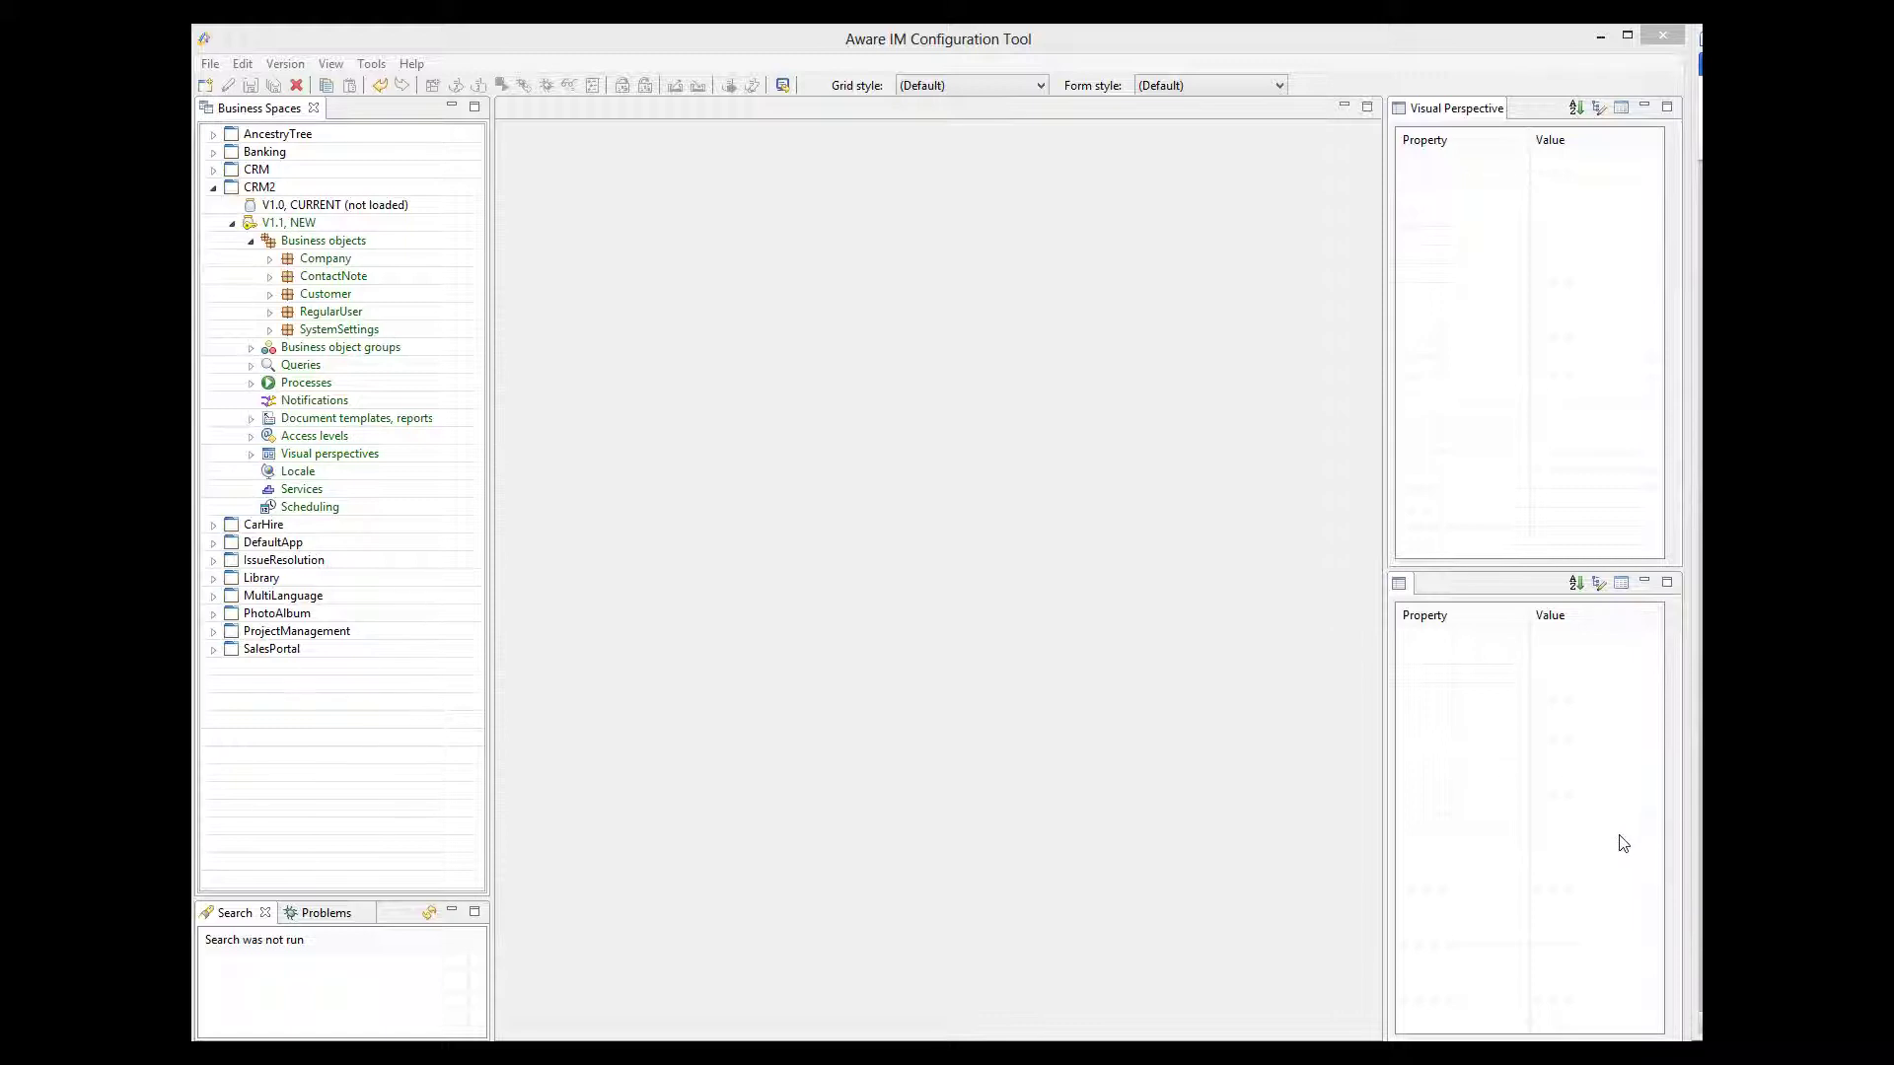
- Open the Administrator visual perspective and select the Main tab of its Main frame
click(253, 455)
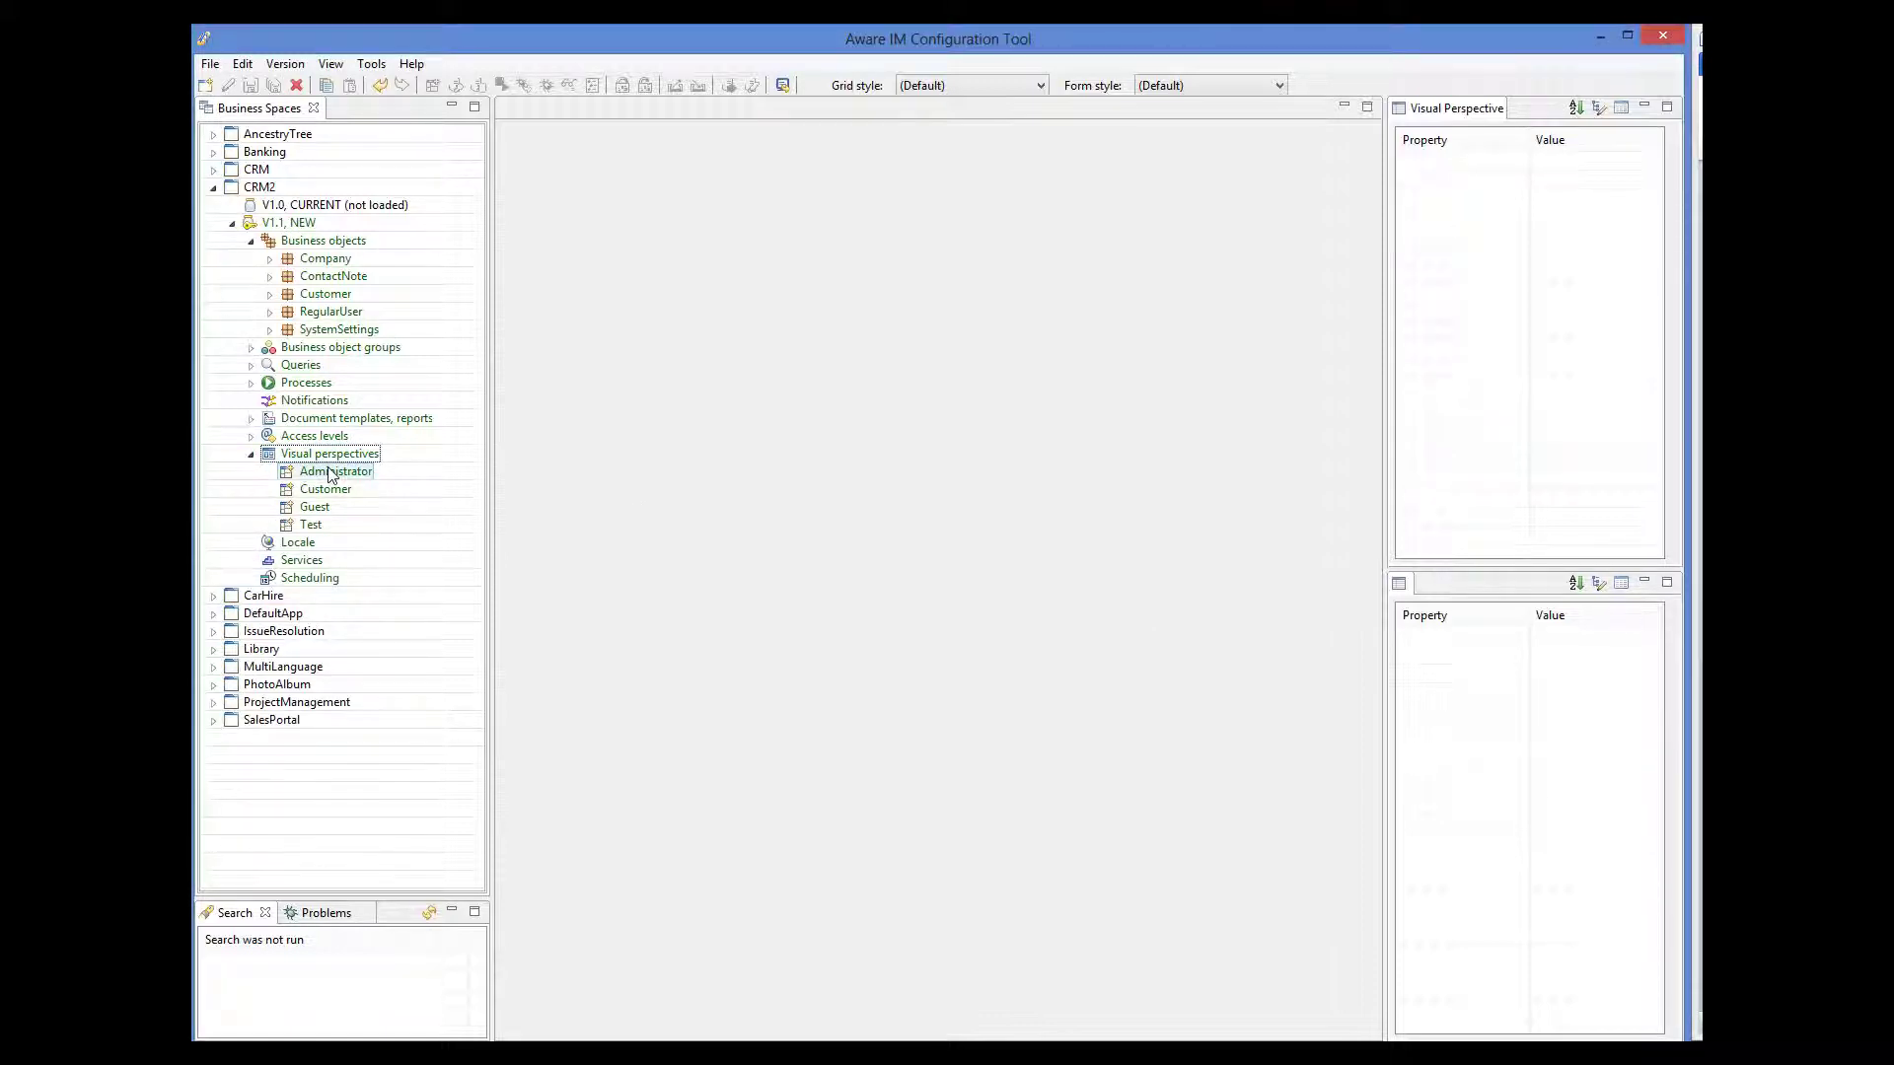
double_click(330, 473)
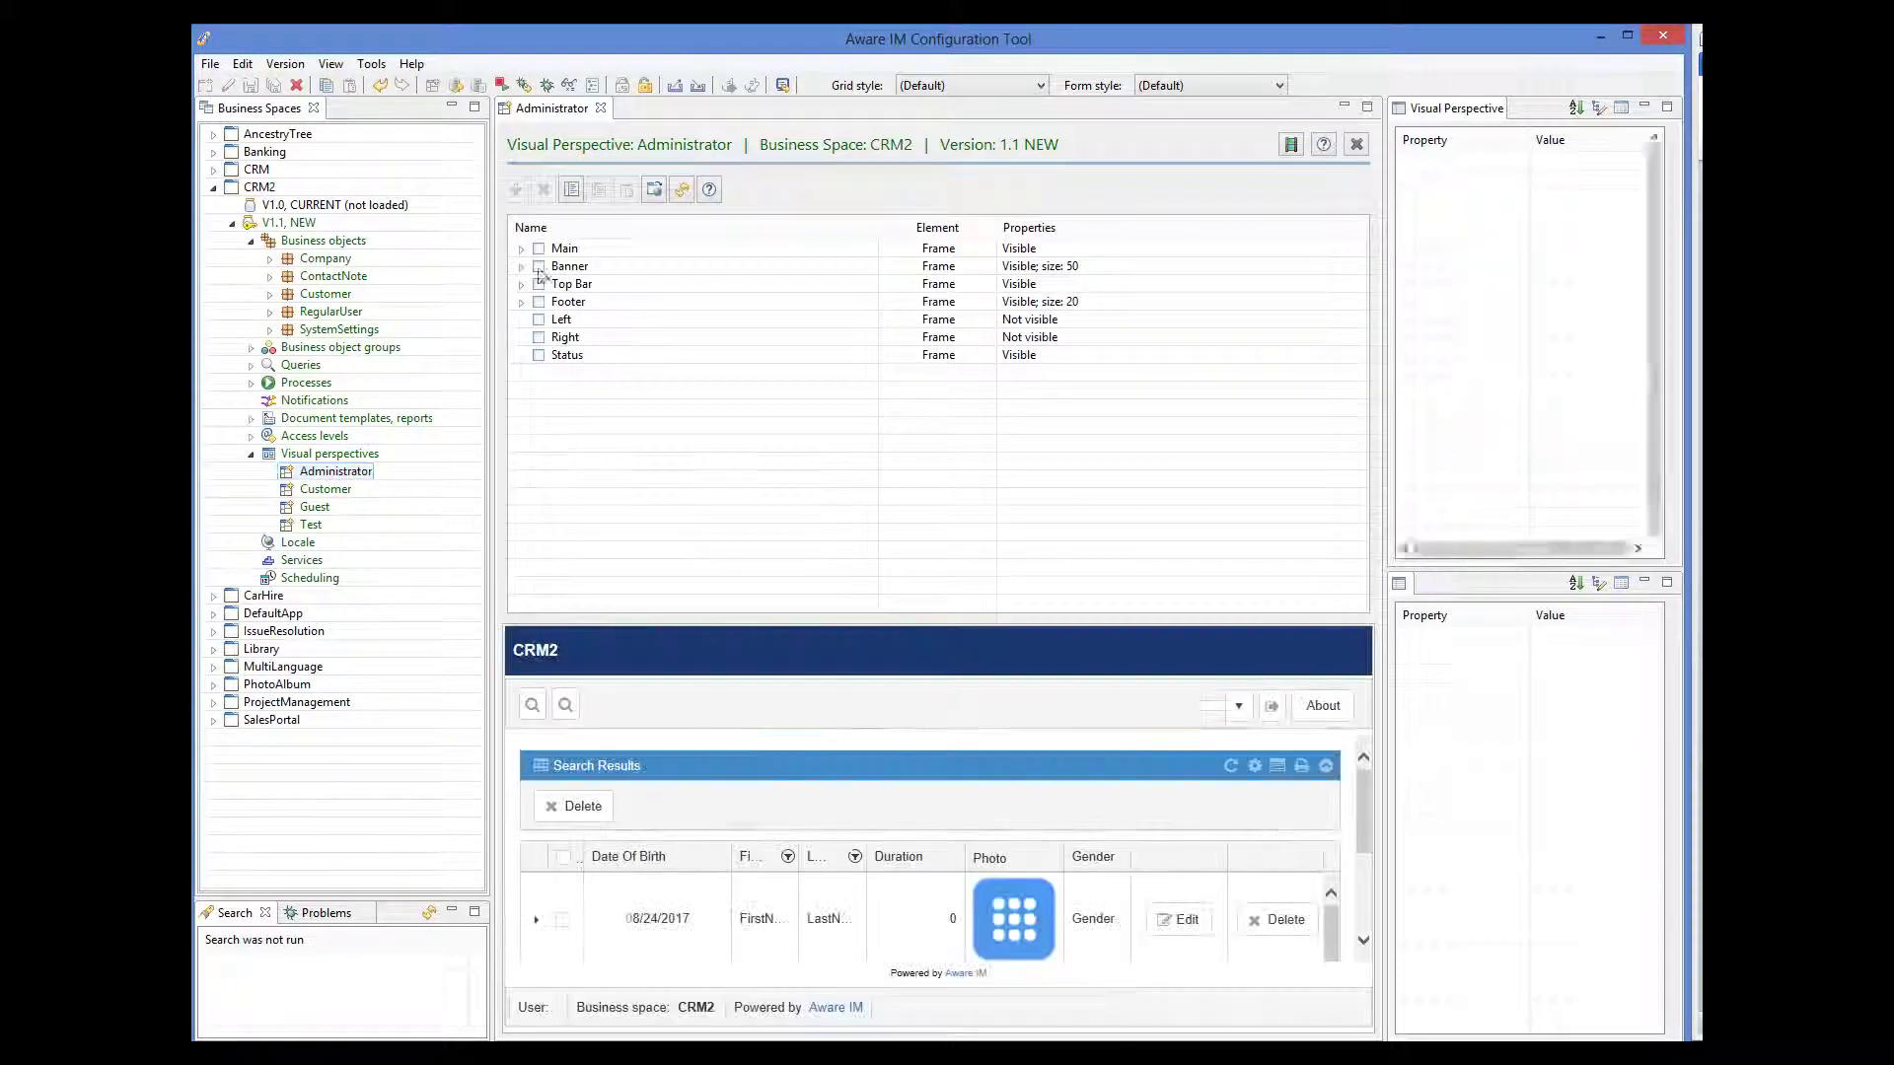
double_click(560, 249)
click(540, 267)
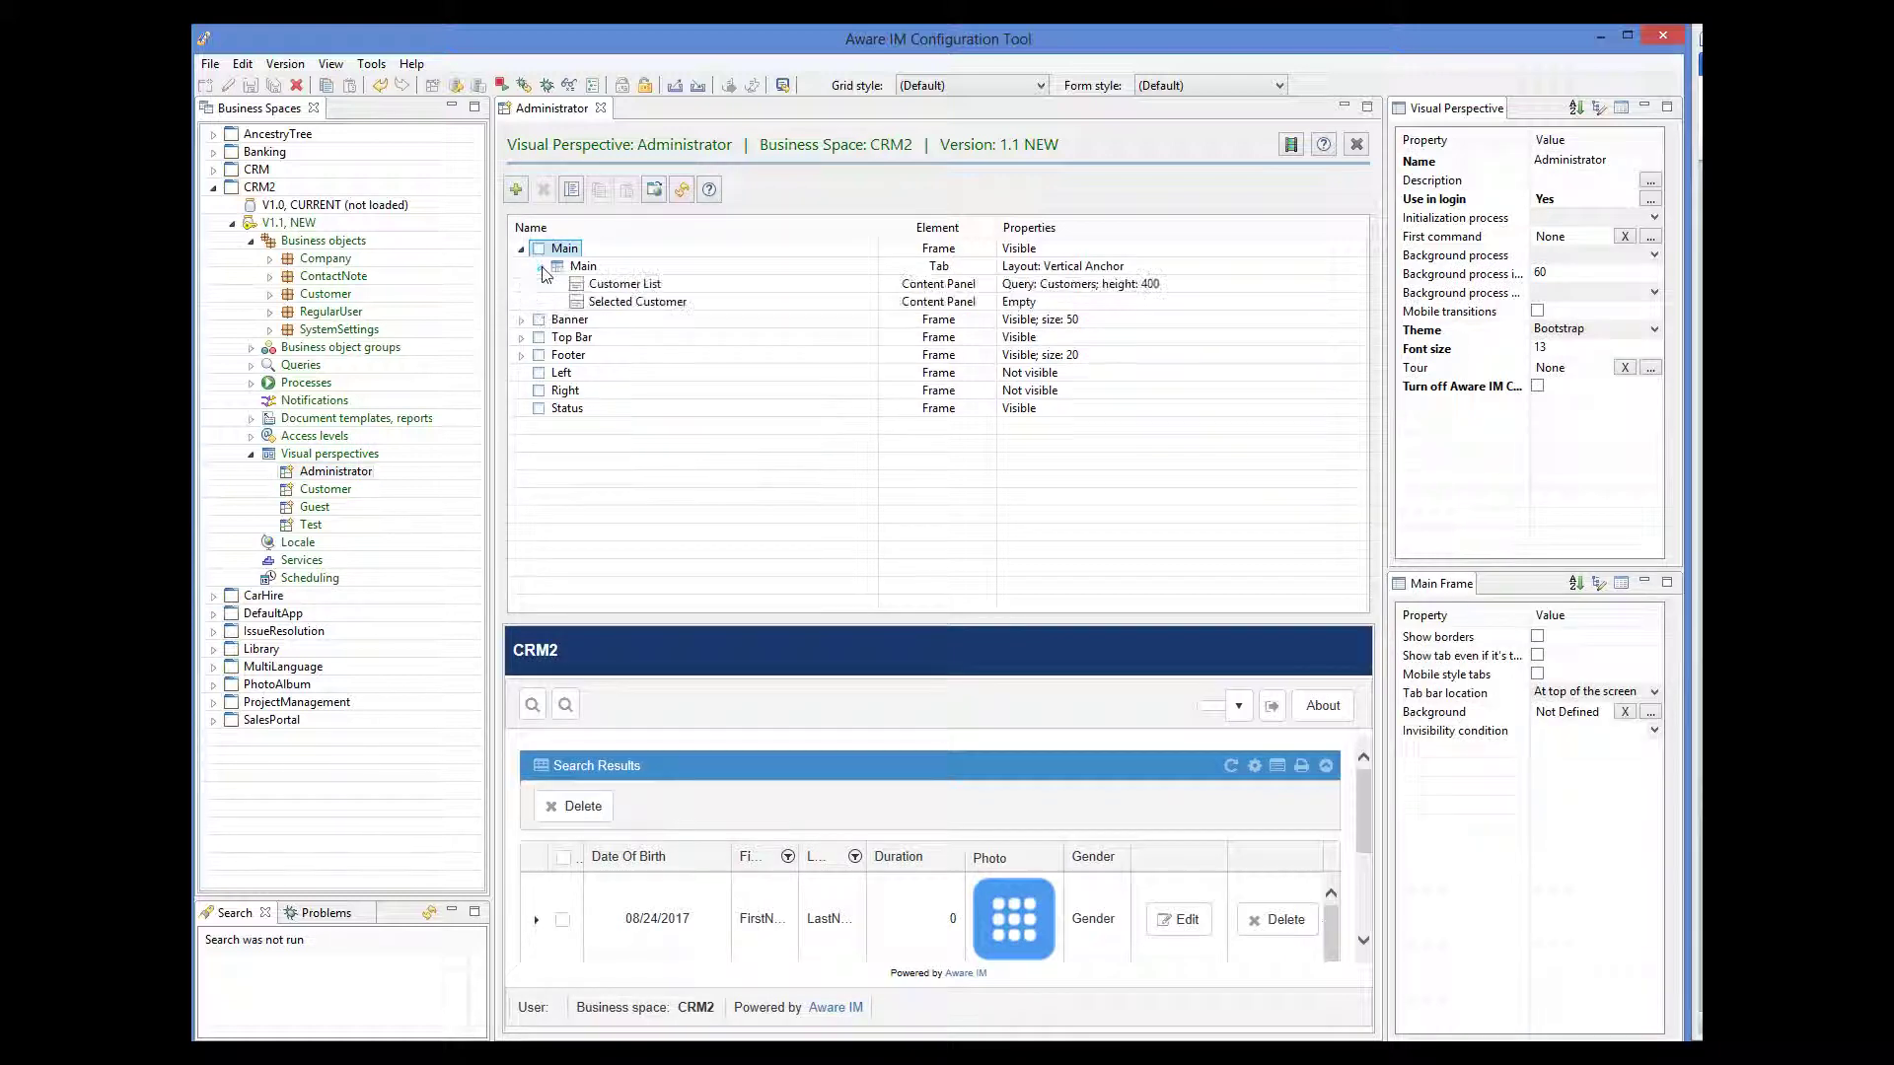
click(582, 266)
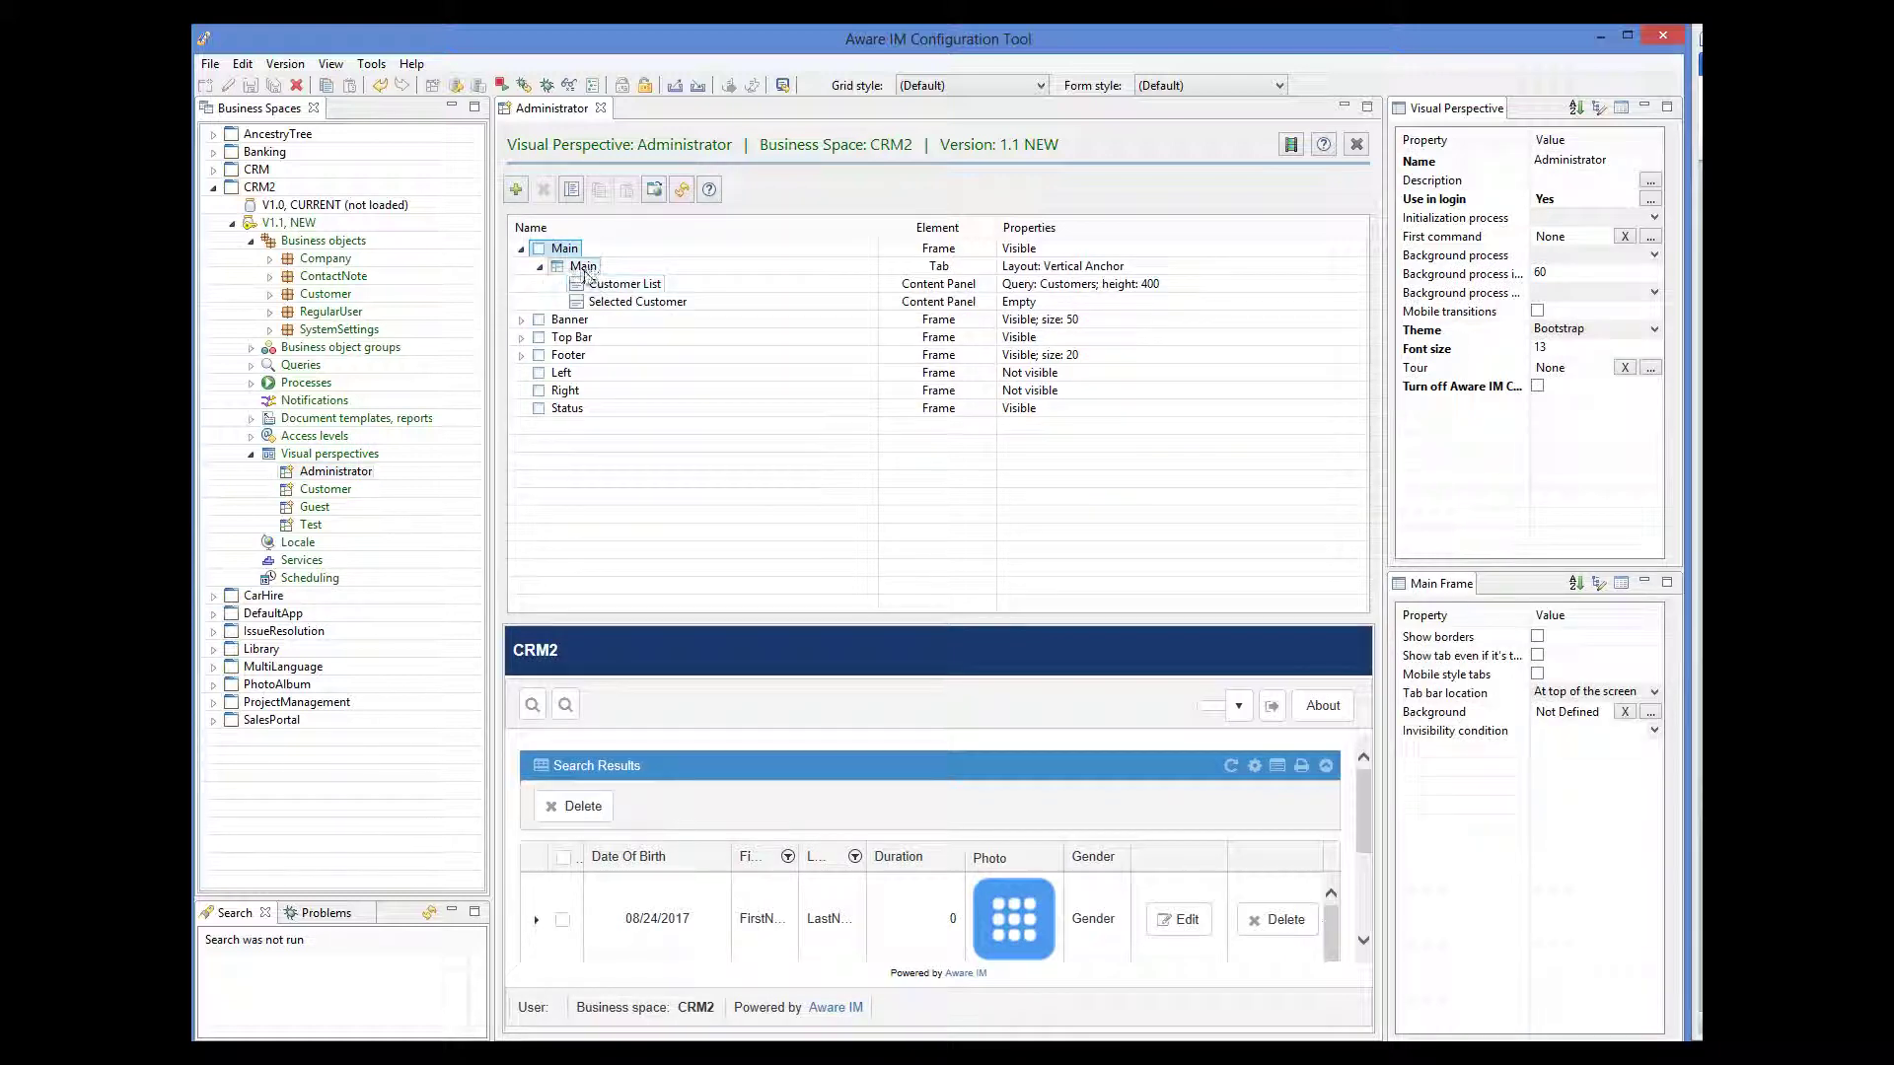
- Add a content panel named Panel3 to the Main tab and set it to display an HTML string
click(516, 191)
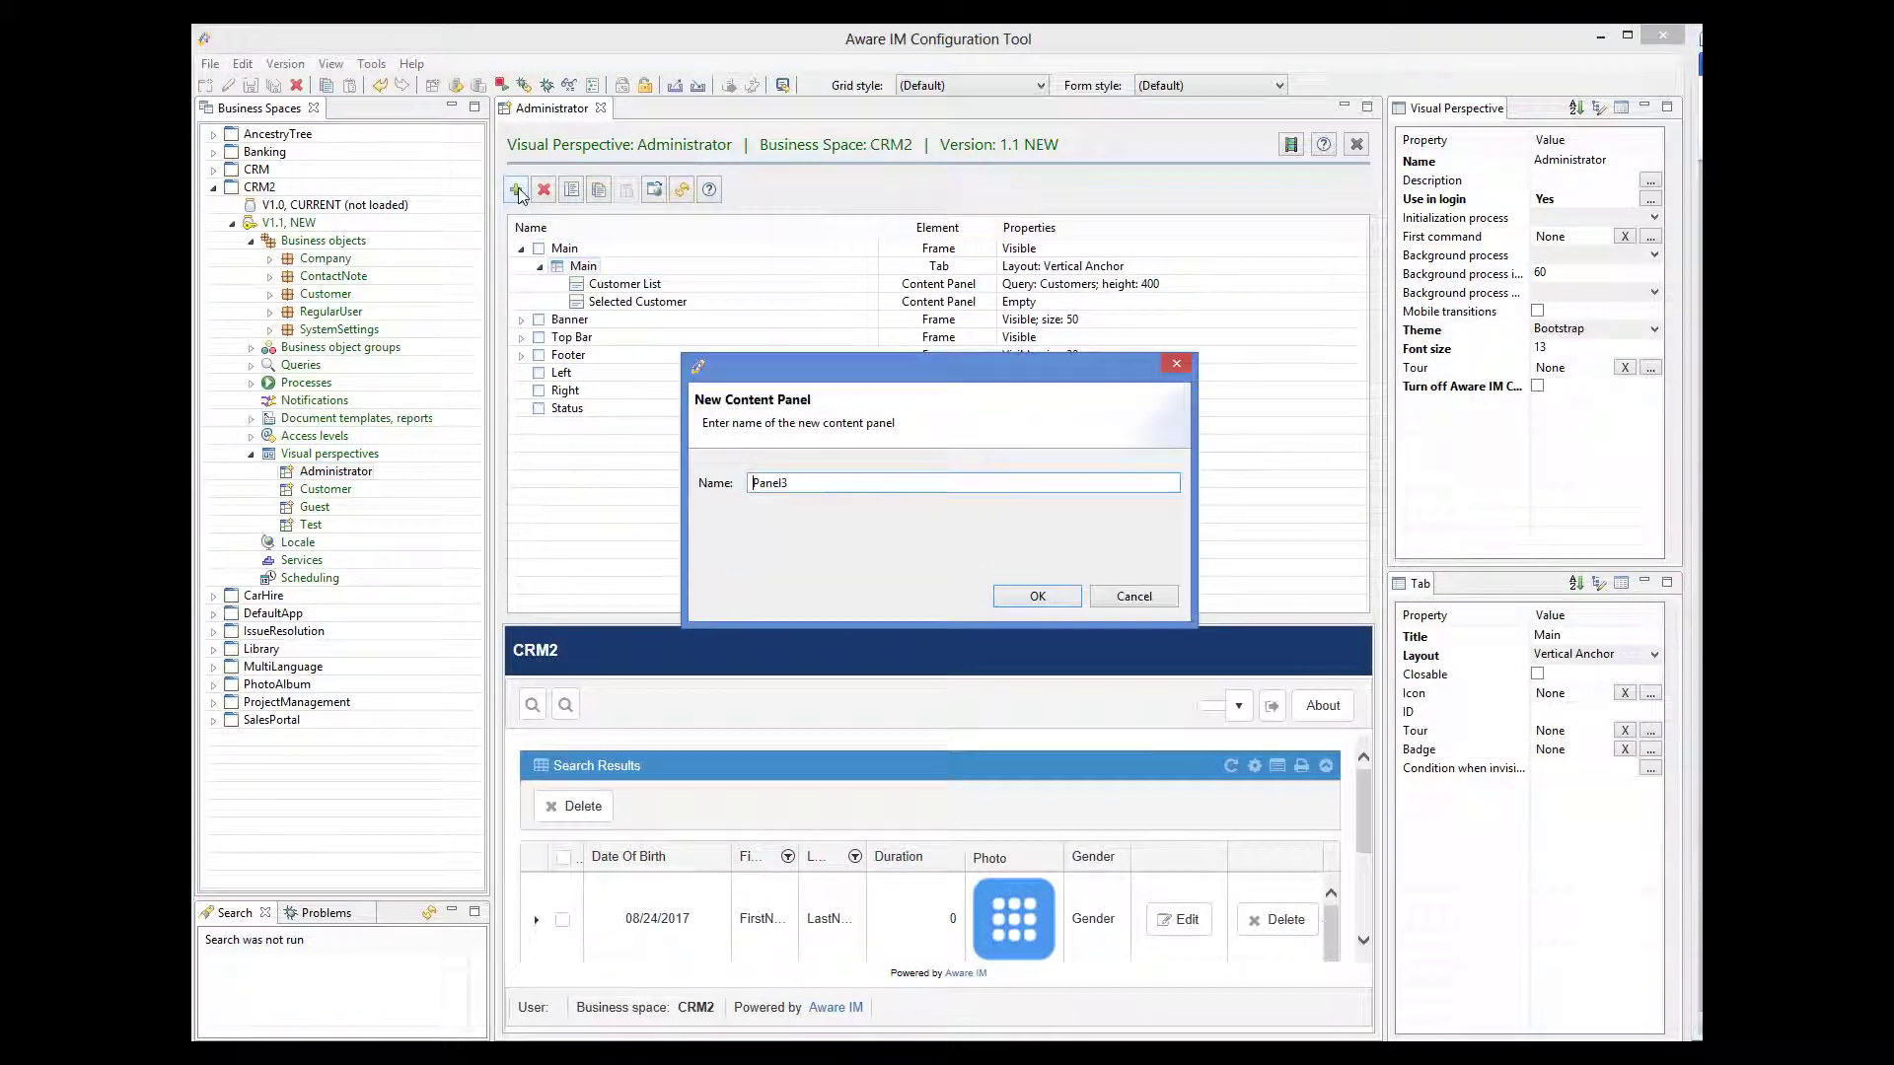
click(1040, 596)
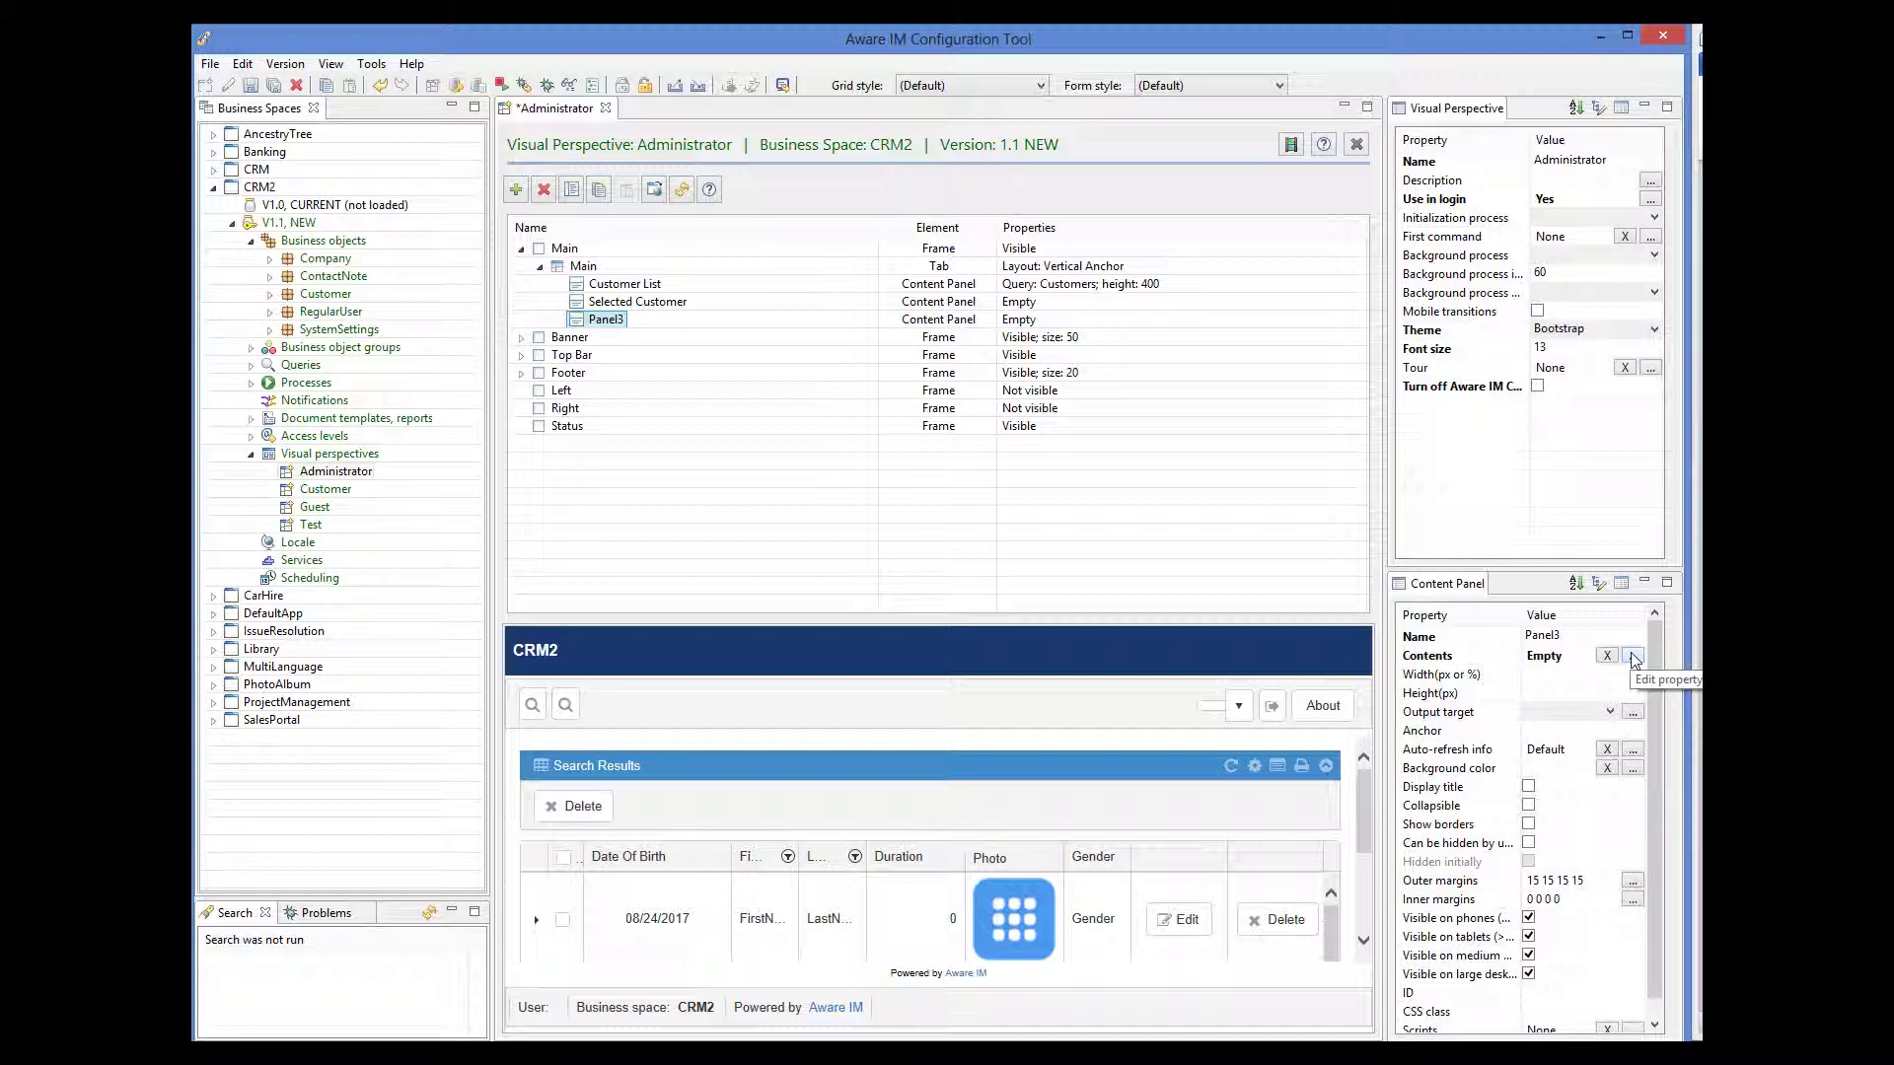
click(1632, 656)
click(784, 418)
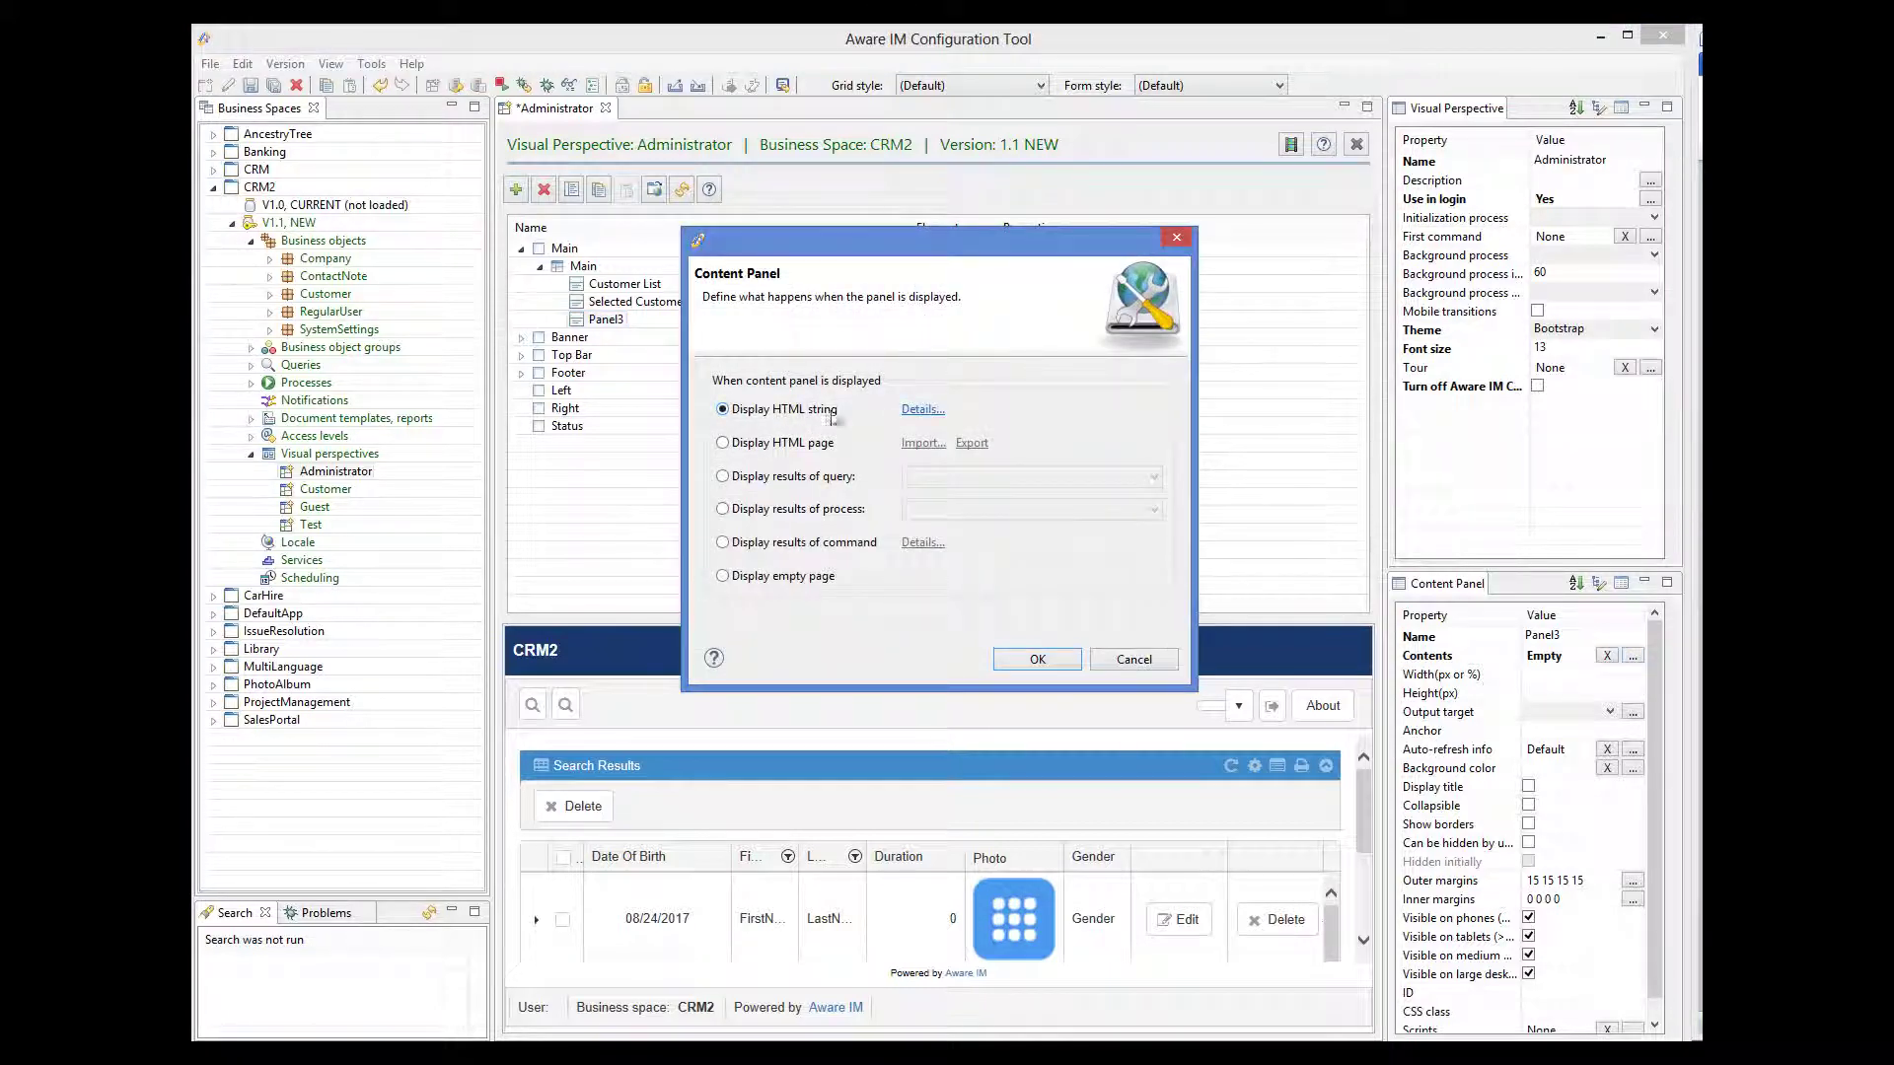
- Open Panel3's HTML editor and choose Google Map as the predefined element
click(920, 412)
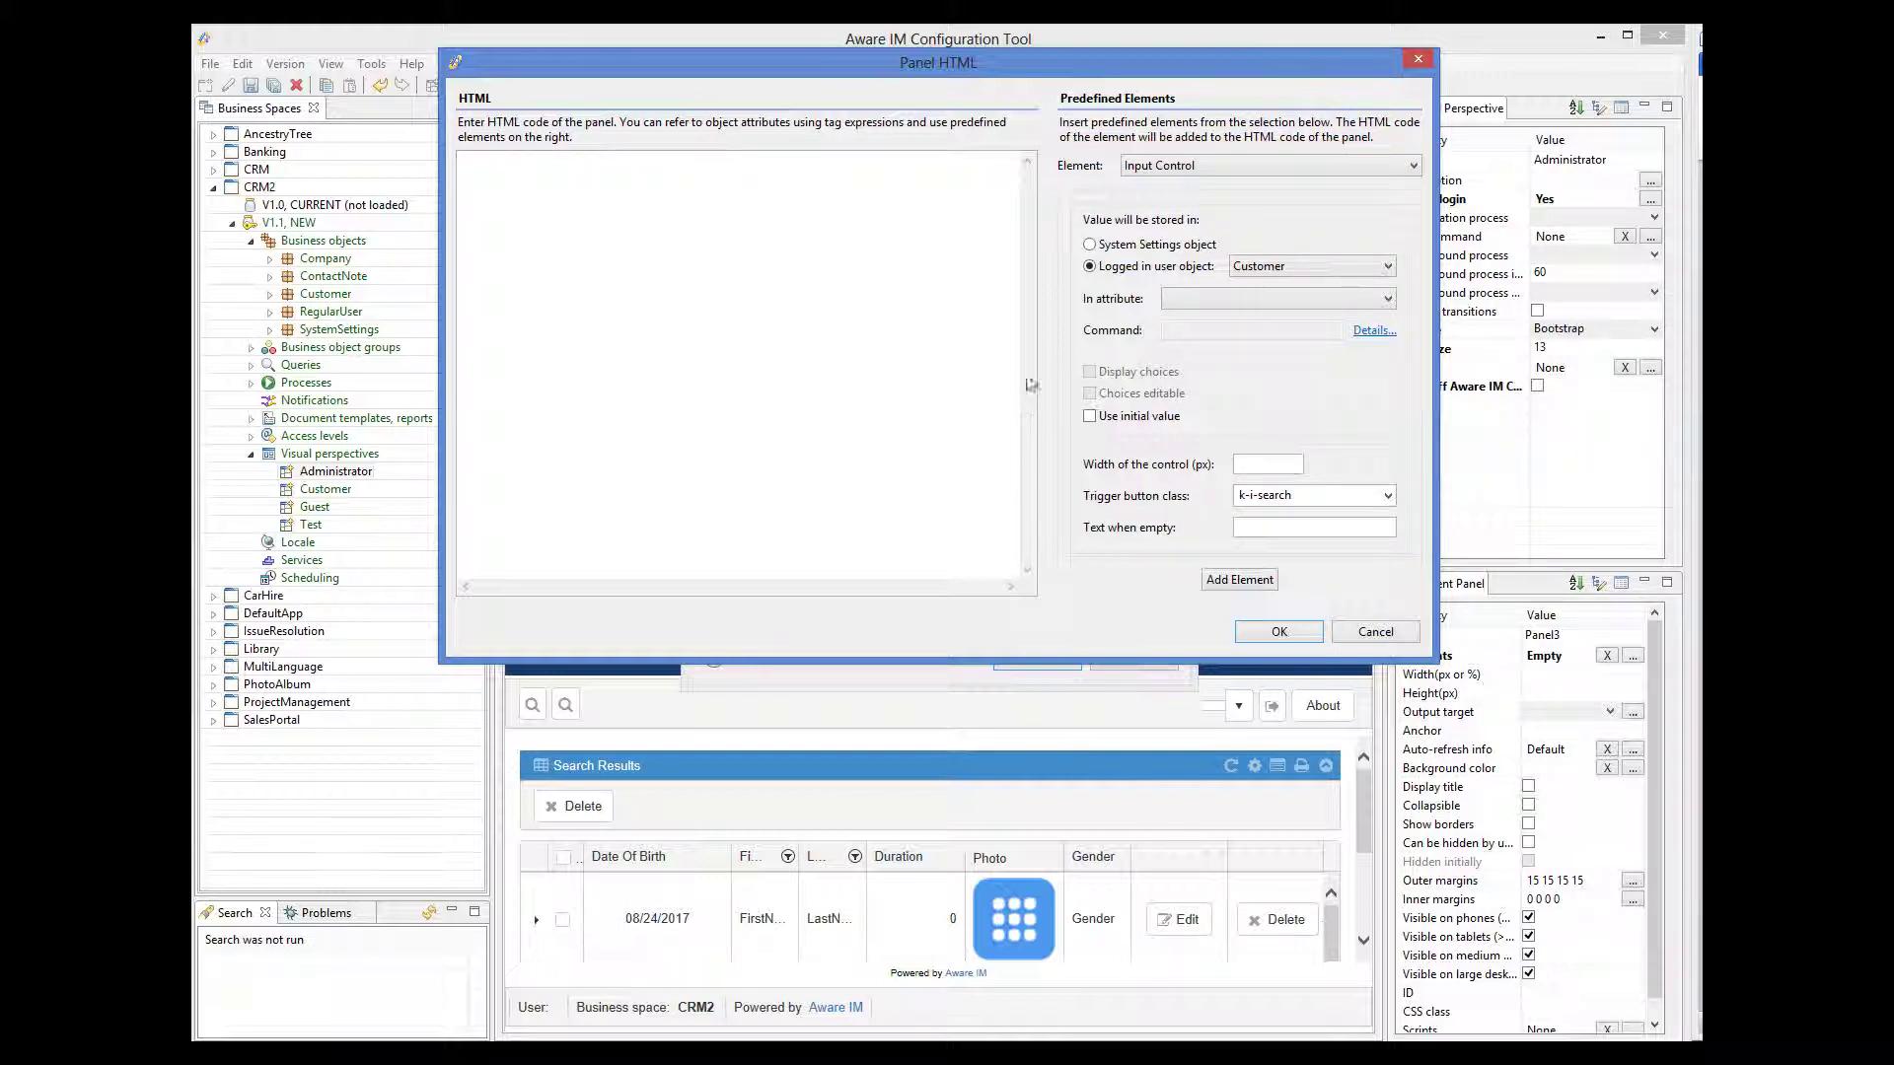
click(1179, 166)
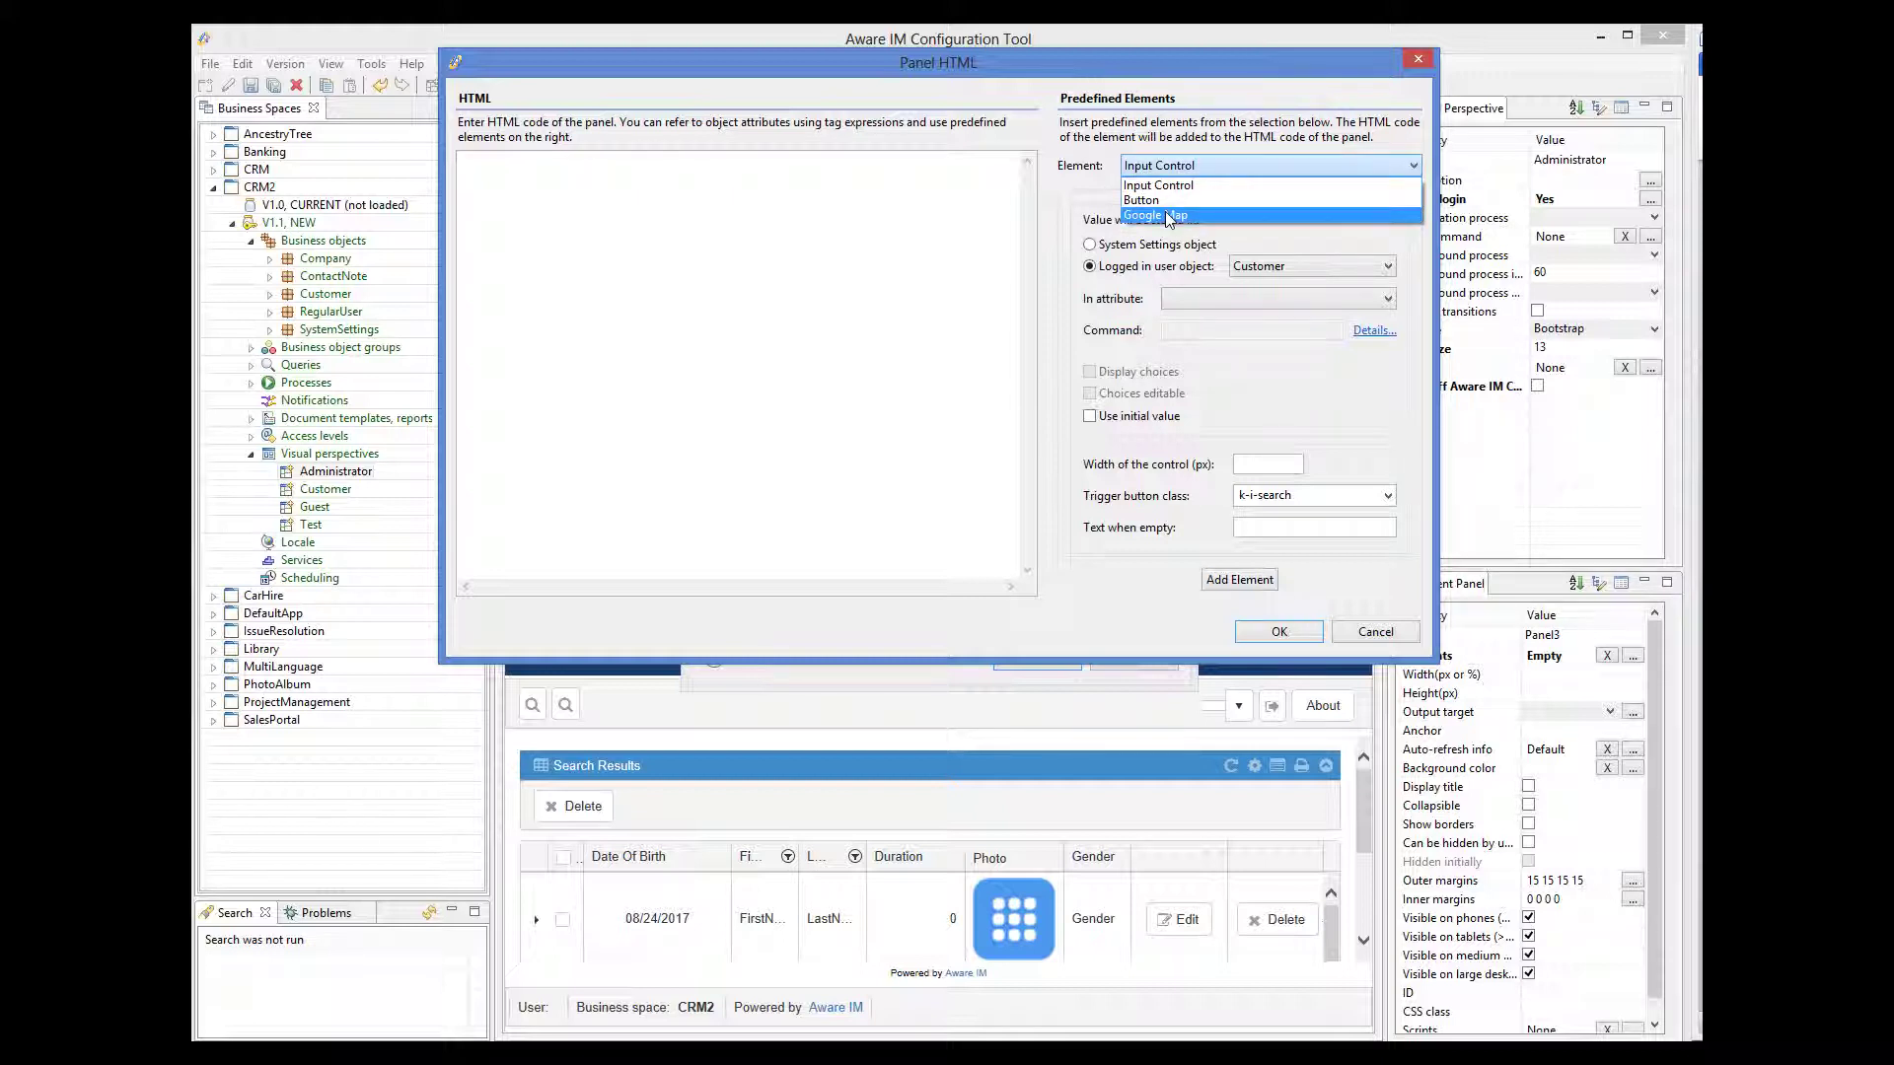
click(1170, 214)
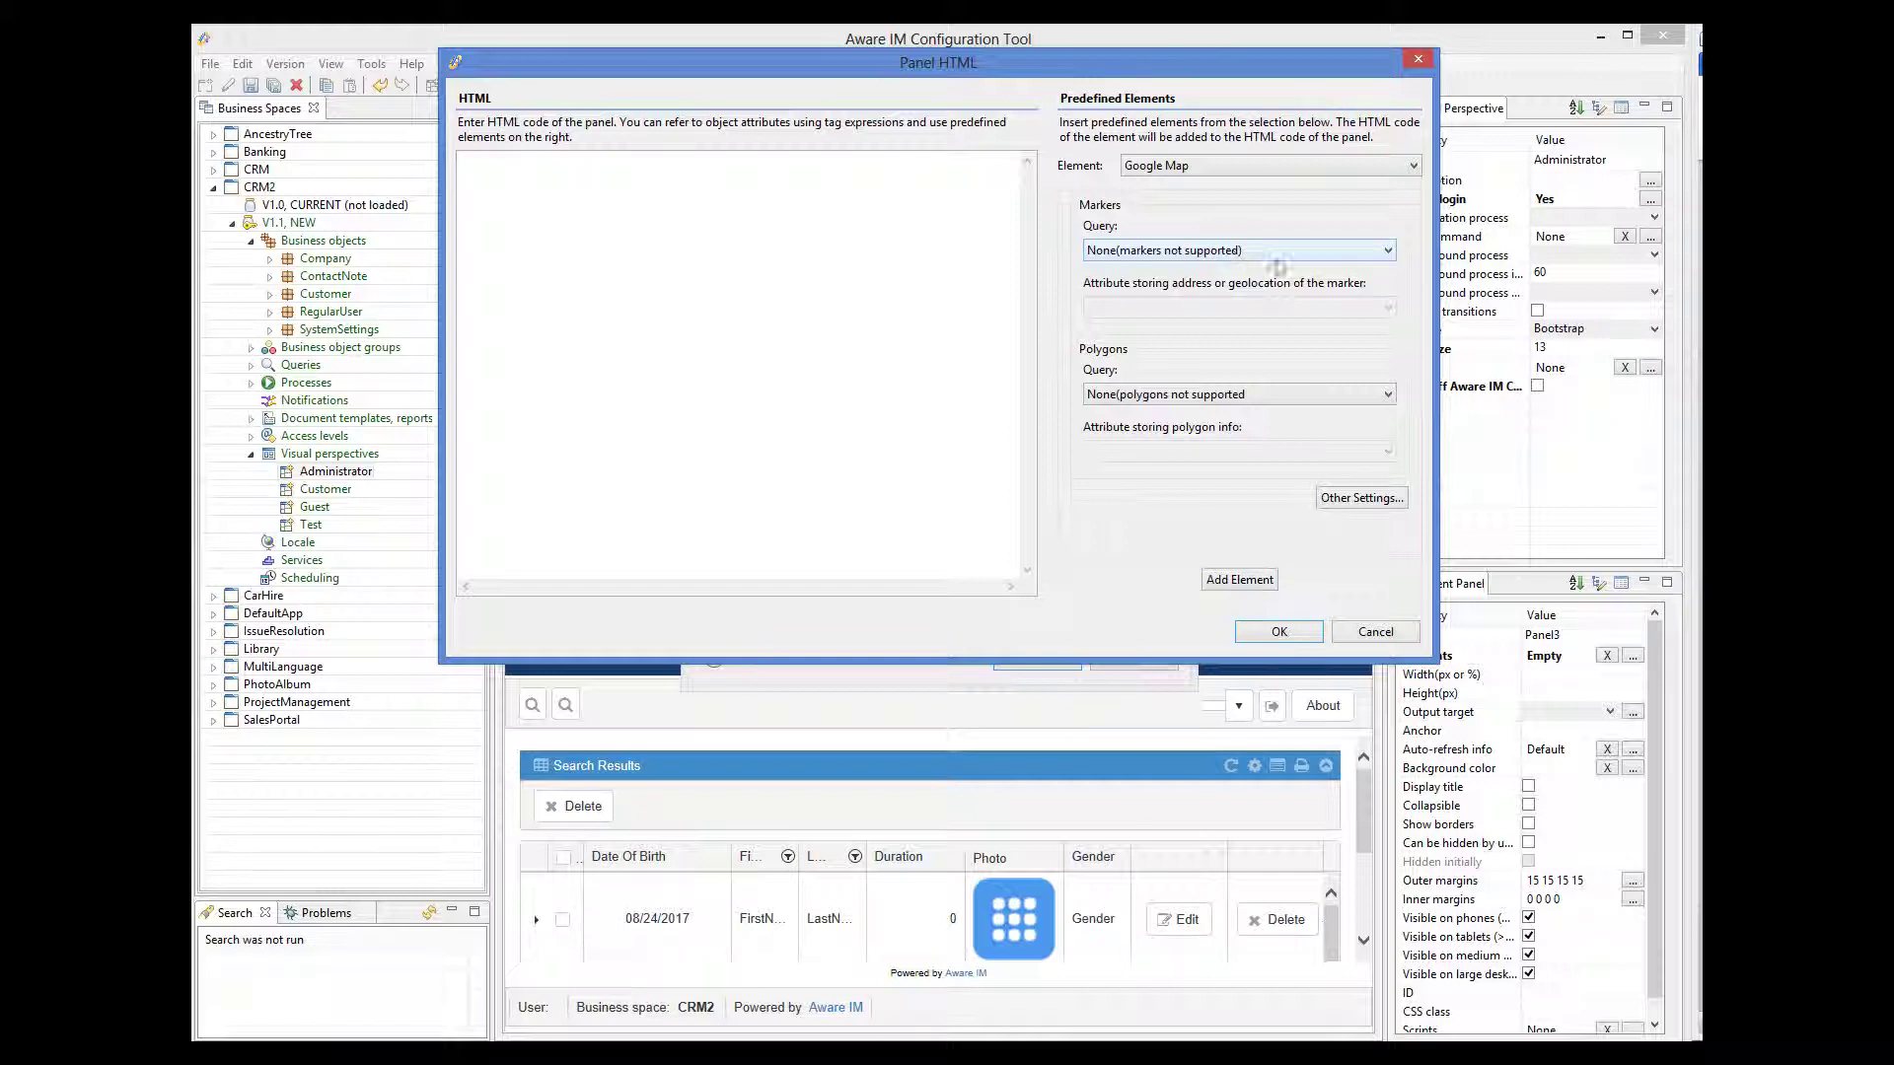
- Cancel the Panel HTML and content panel dialogs, then close Administrator discarding the changes
click(1460, 737)
click(1394, 635)
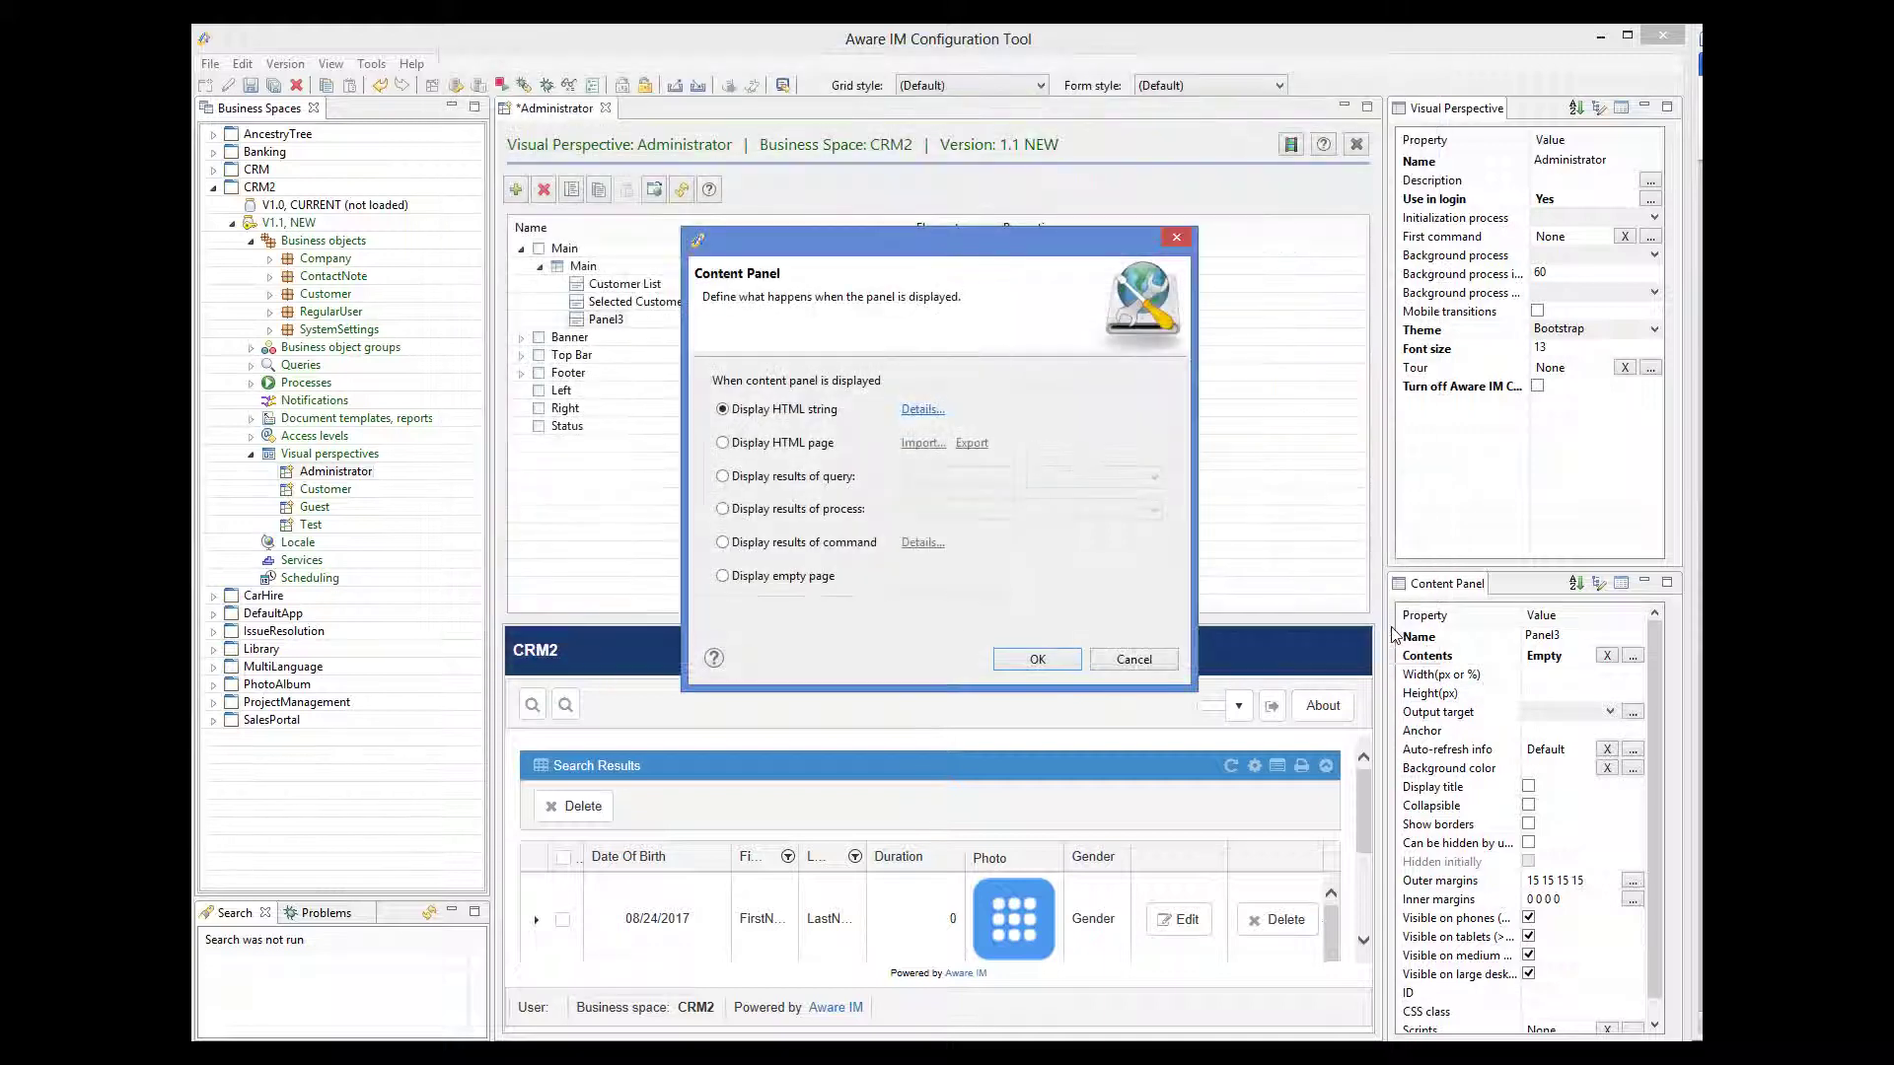
click(1105, 654)
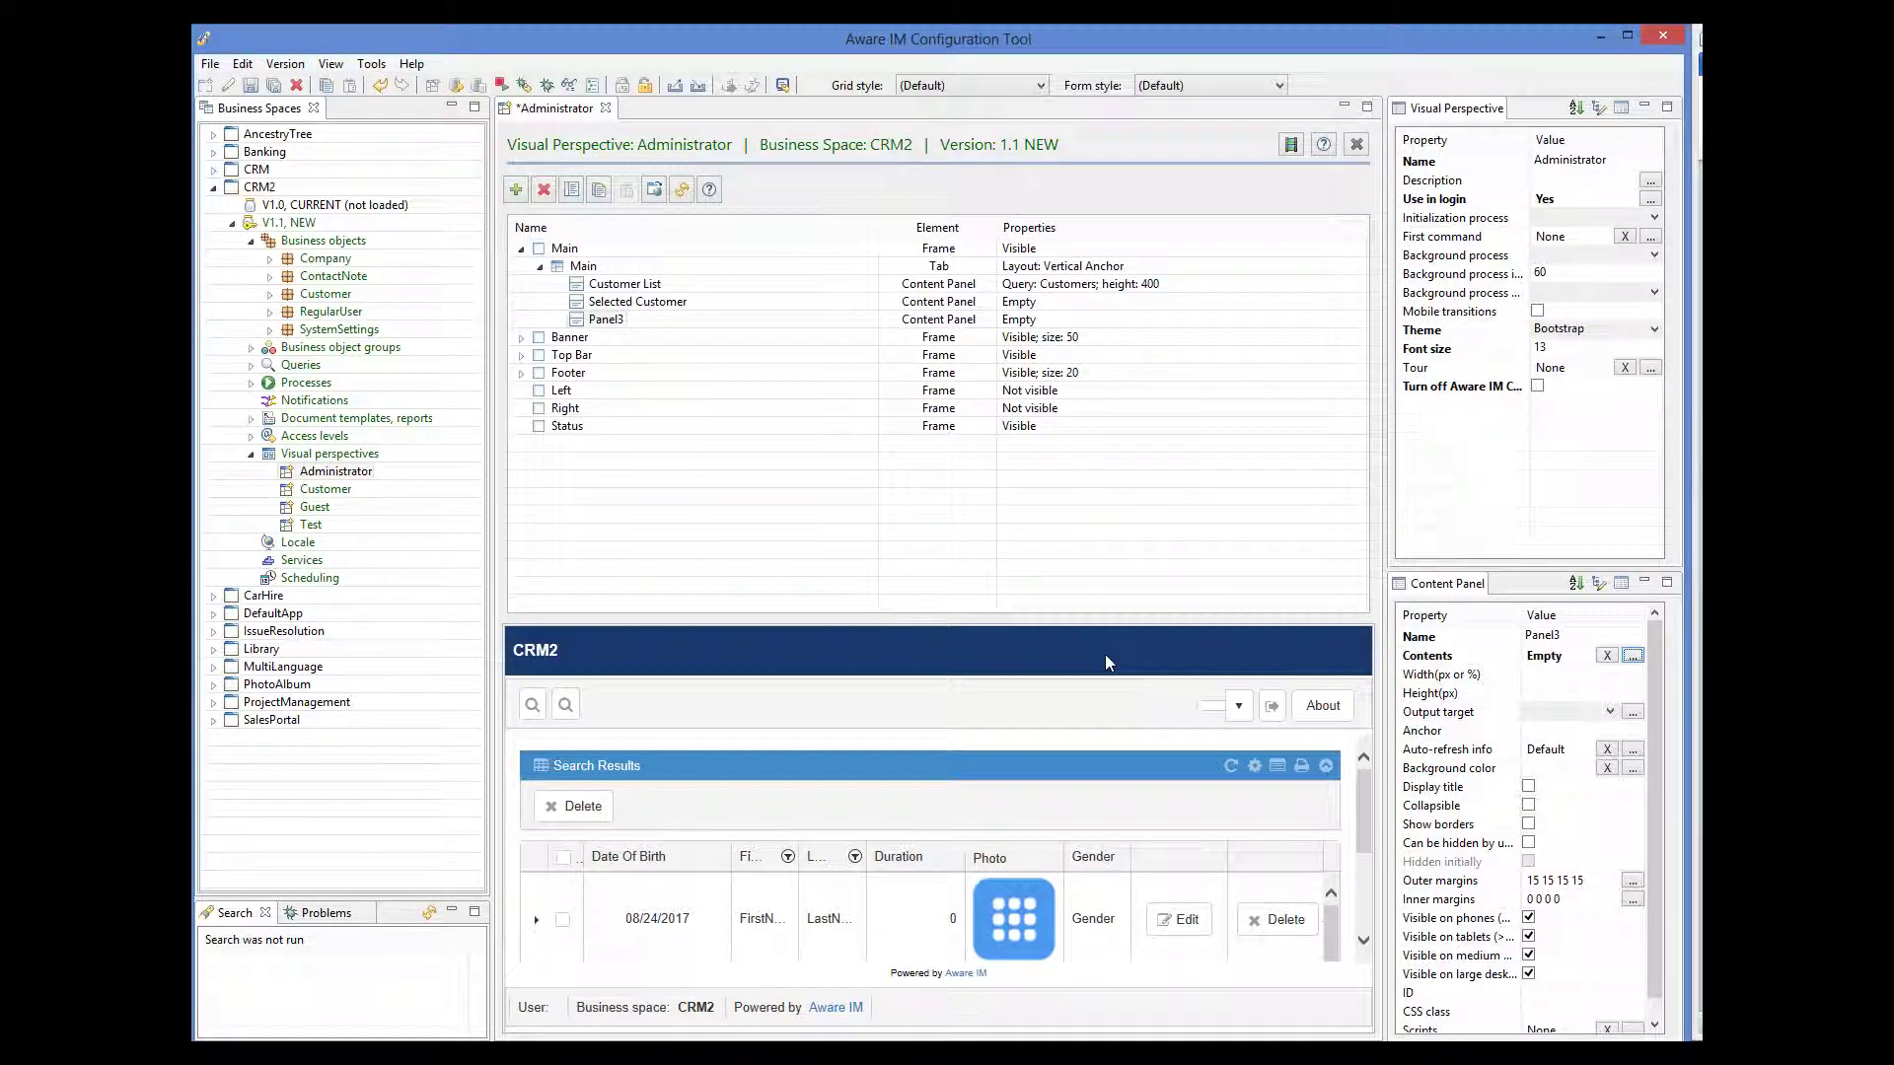
click(606, 108)
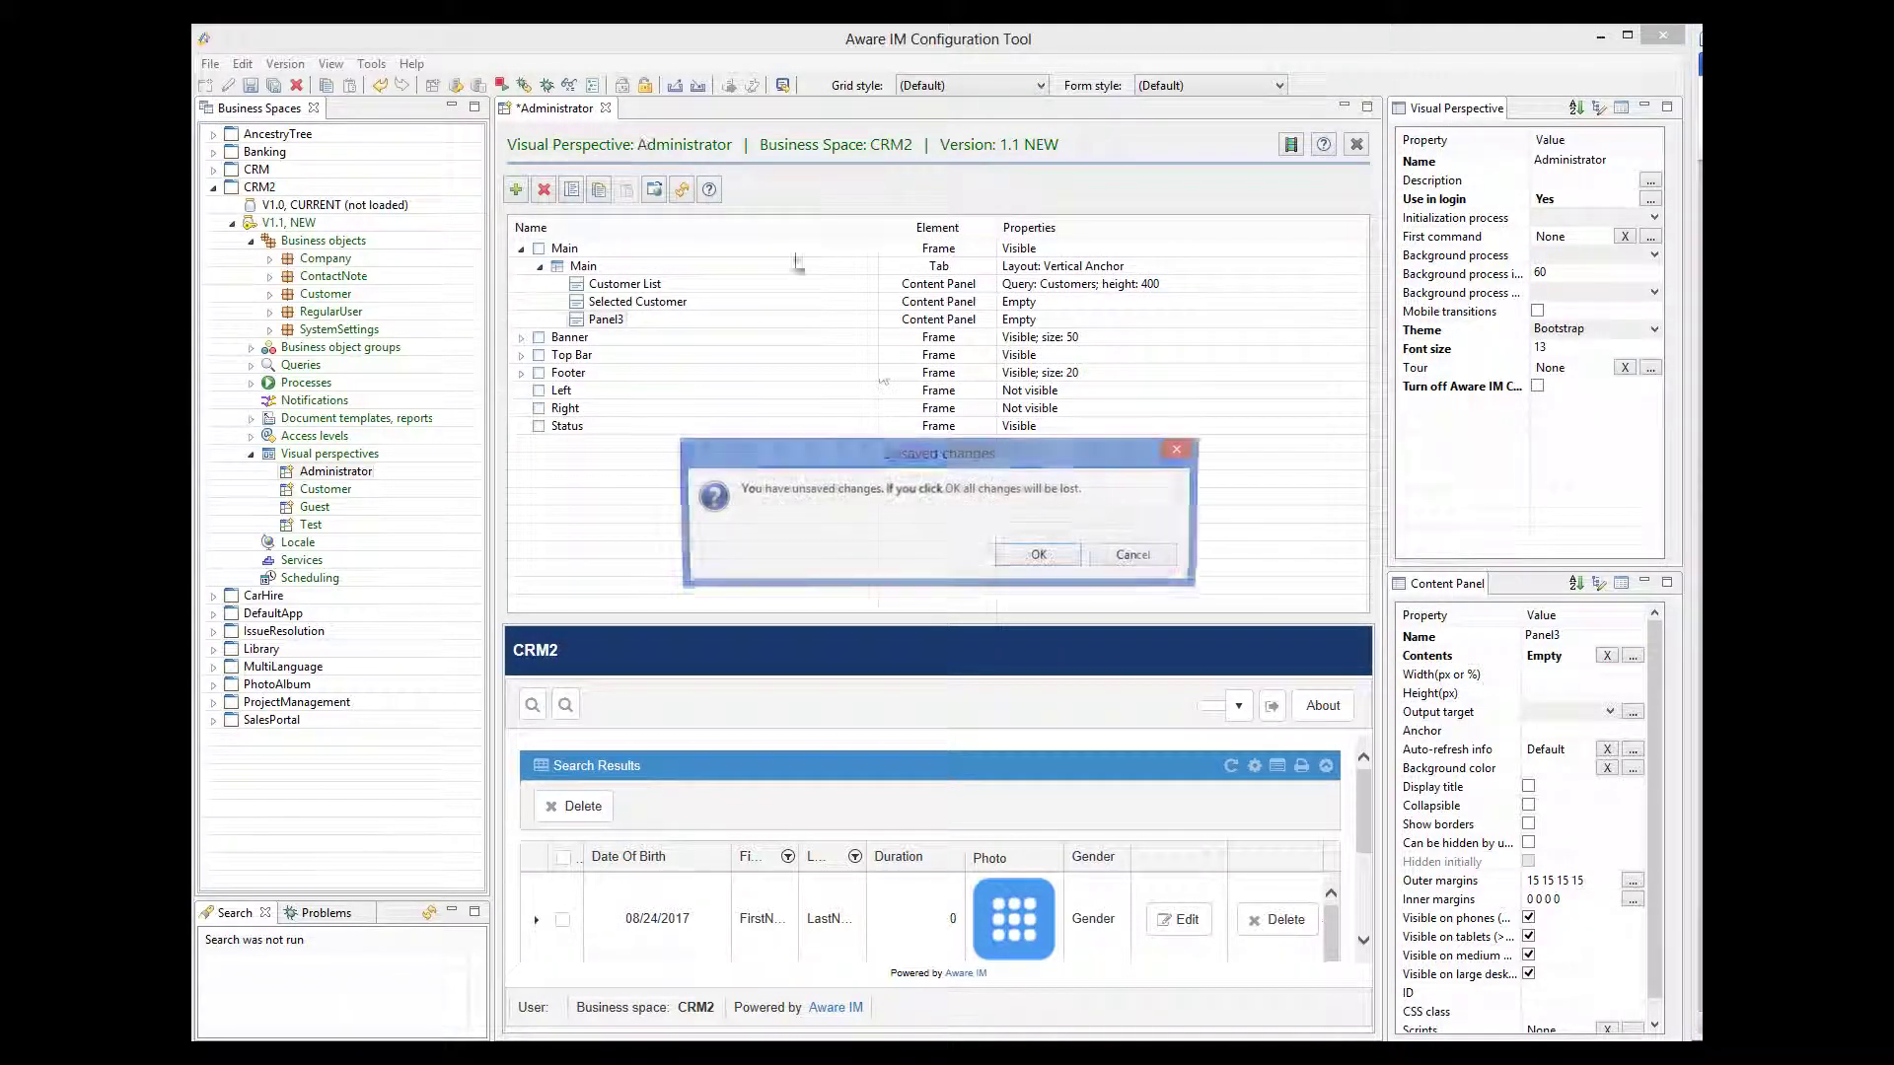
click(1045, 561)
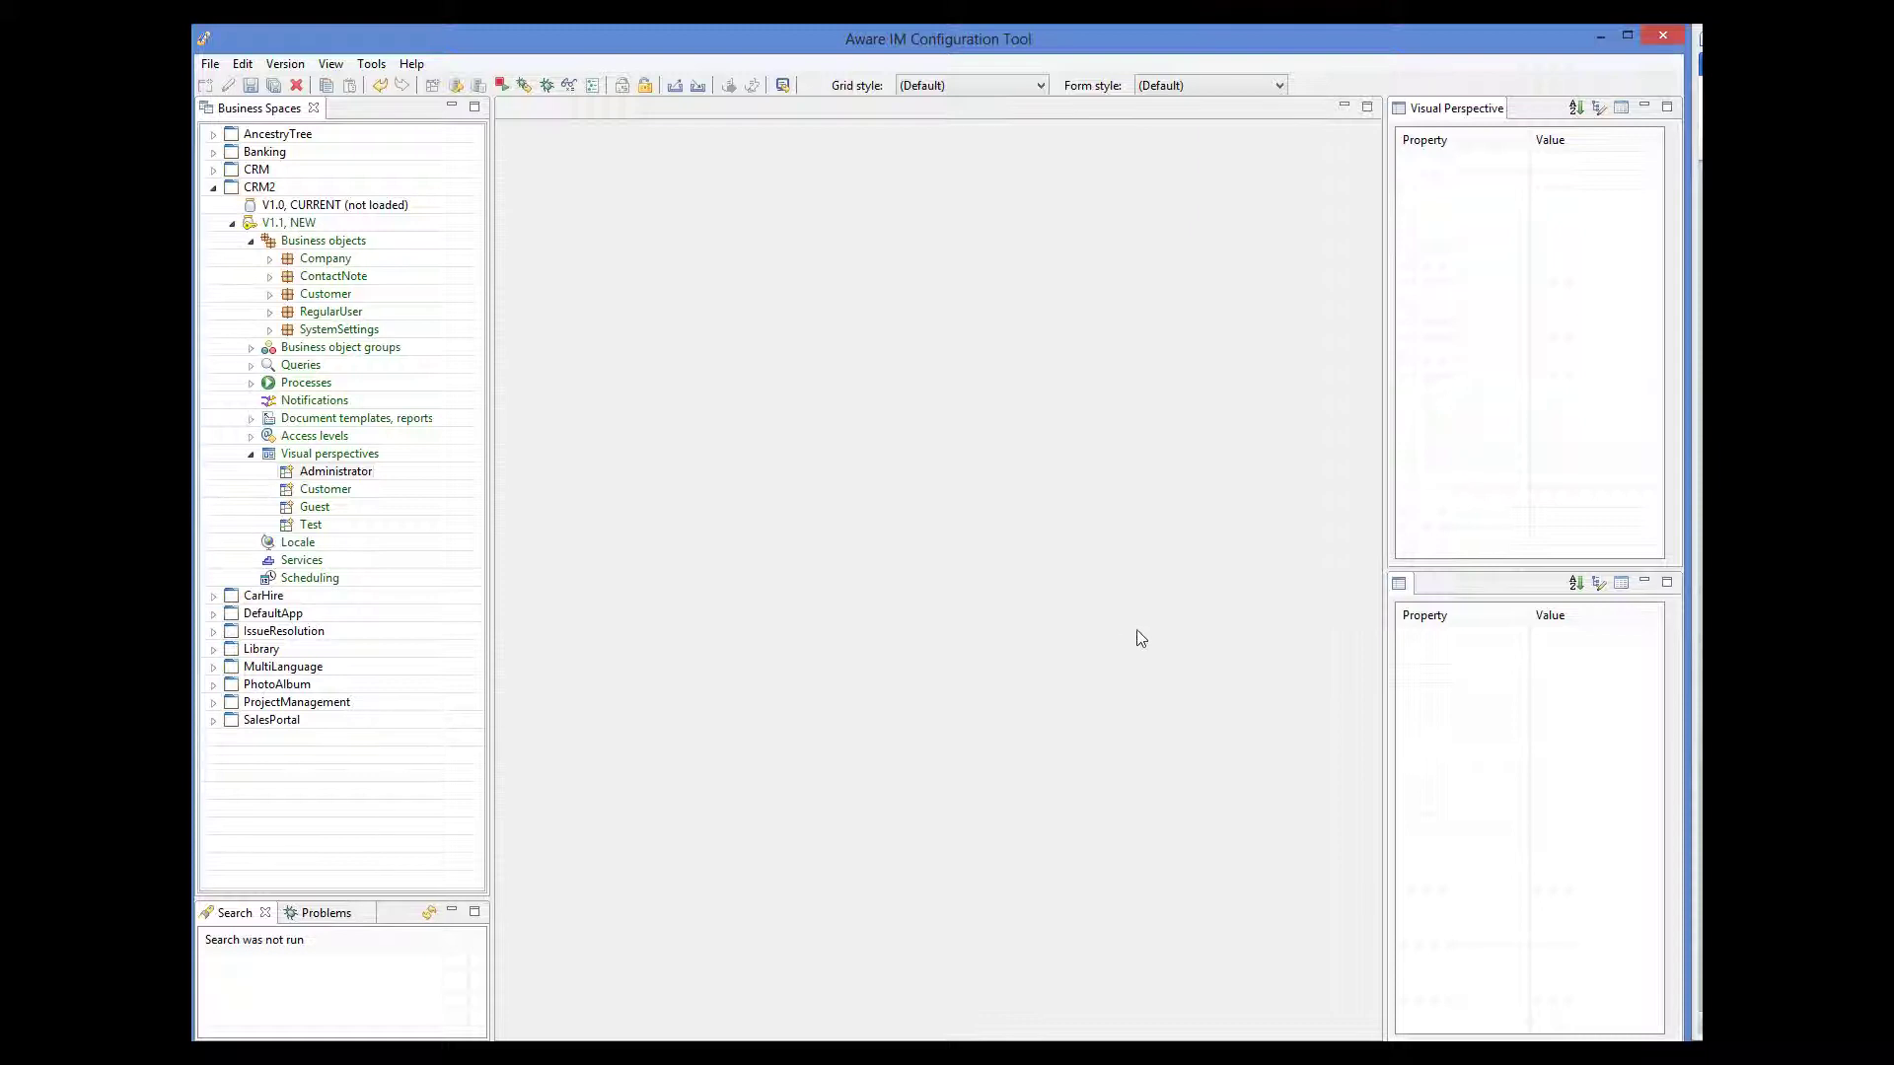
- Create a new query named 'Customers in California' that searches Customer records
right_click(303, 367)
click(343, 374)
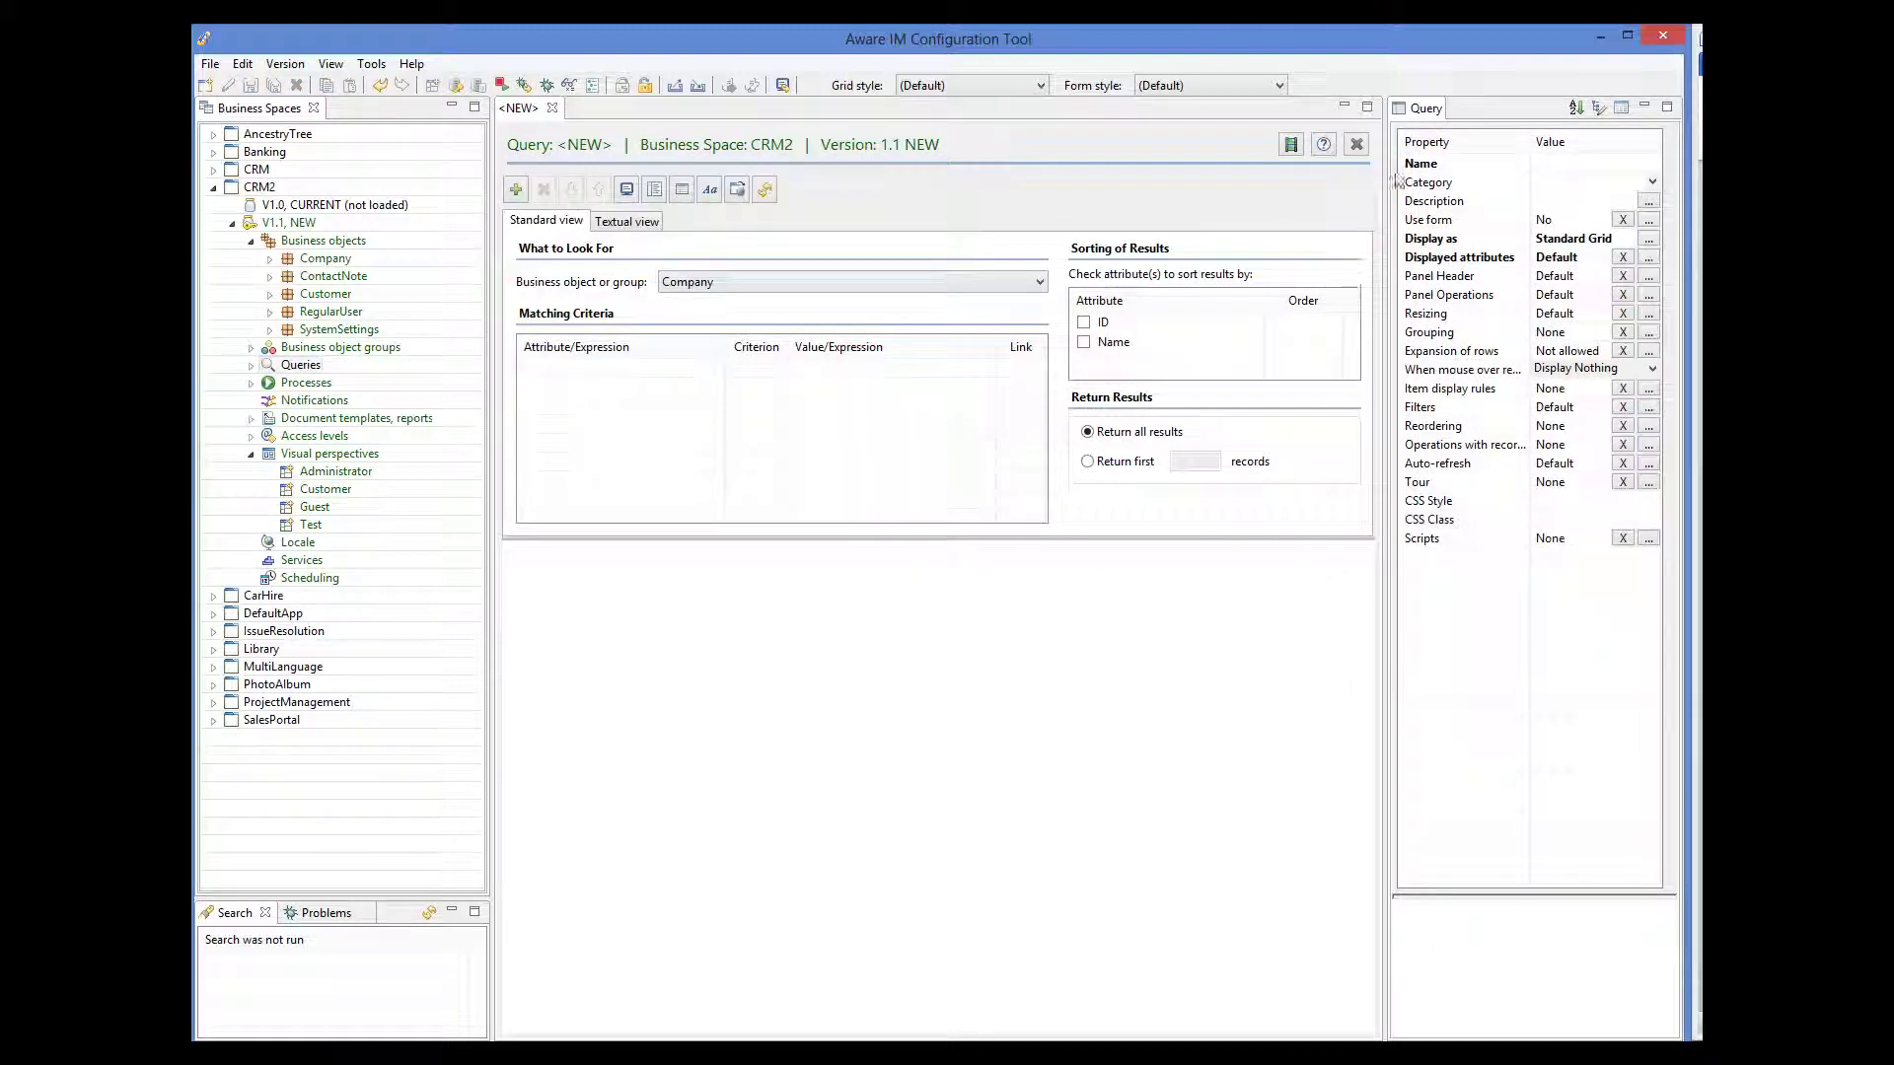
click(1563, 169)
text(Customers in California)
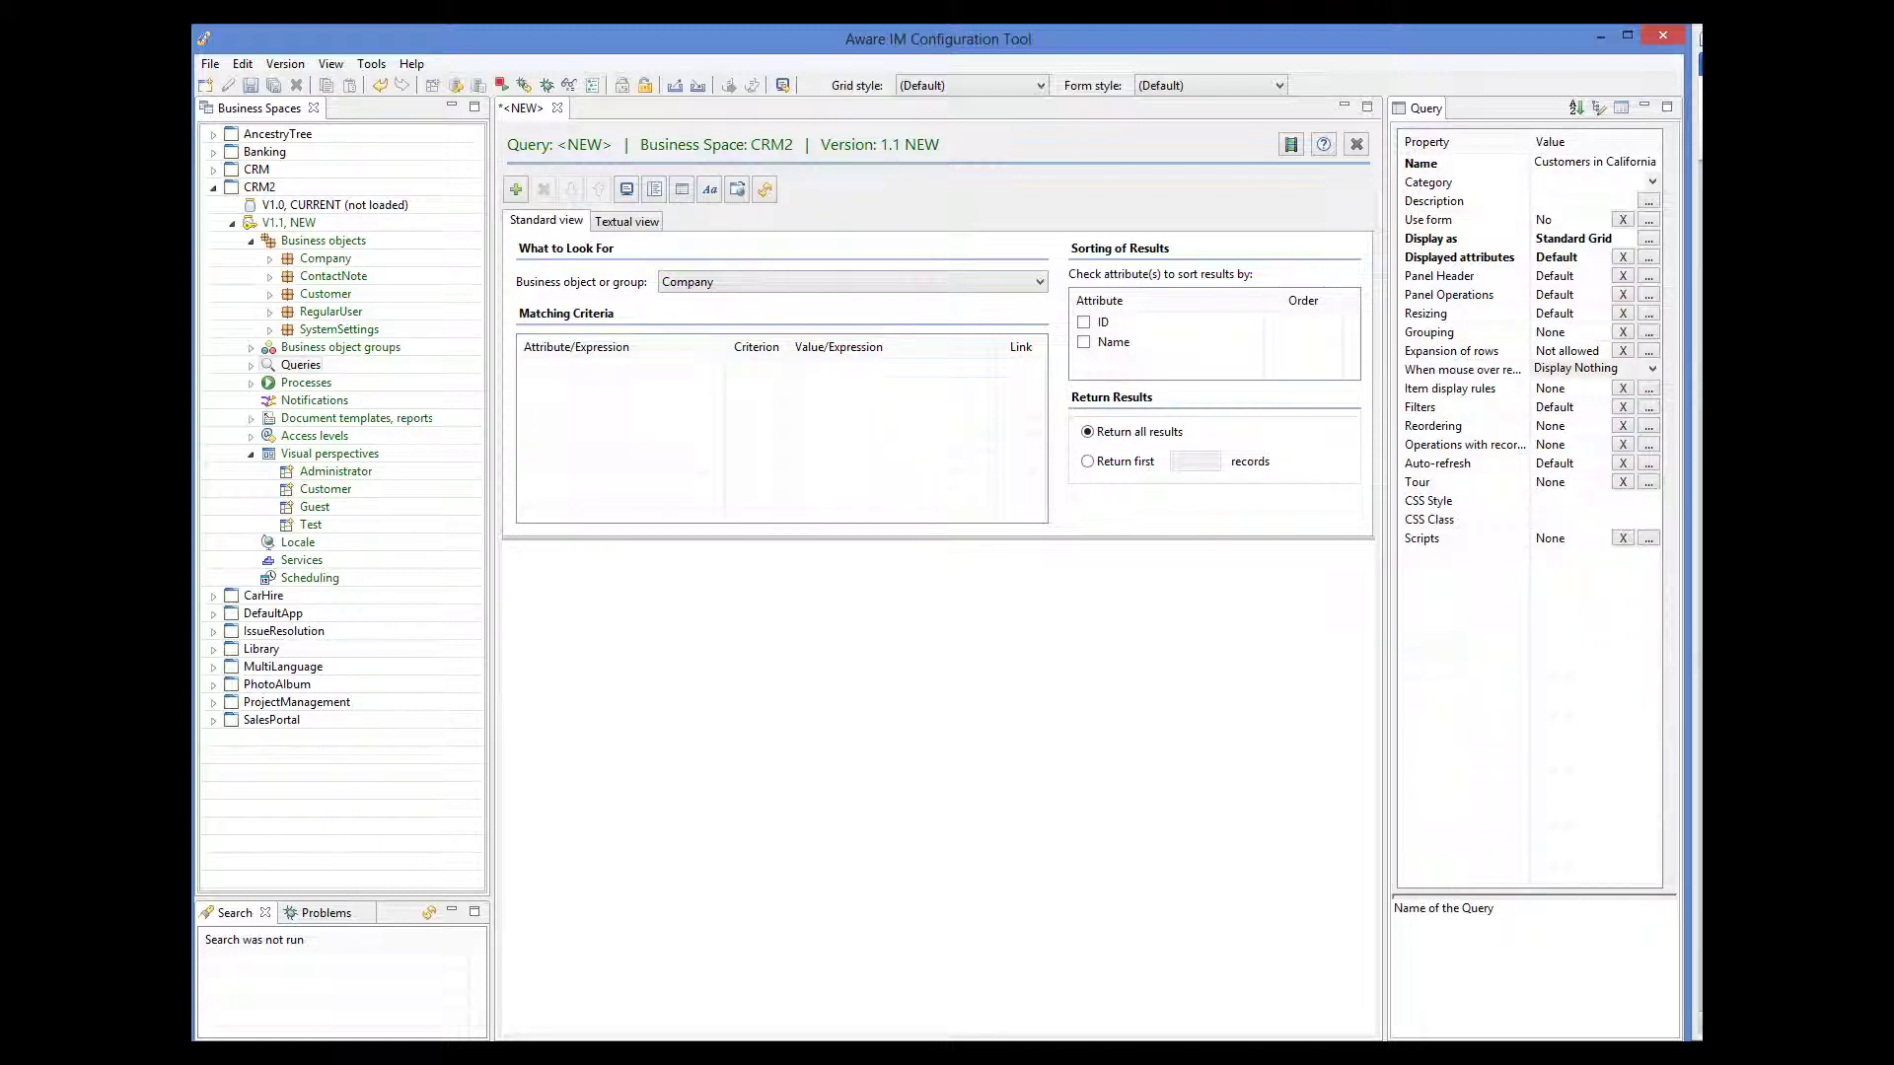
click(959, 258)
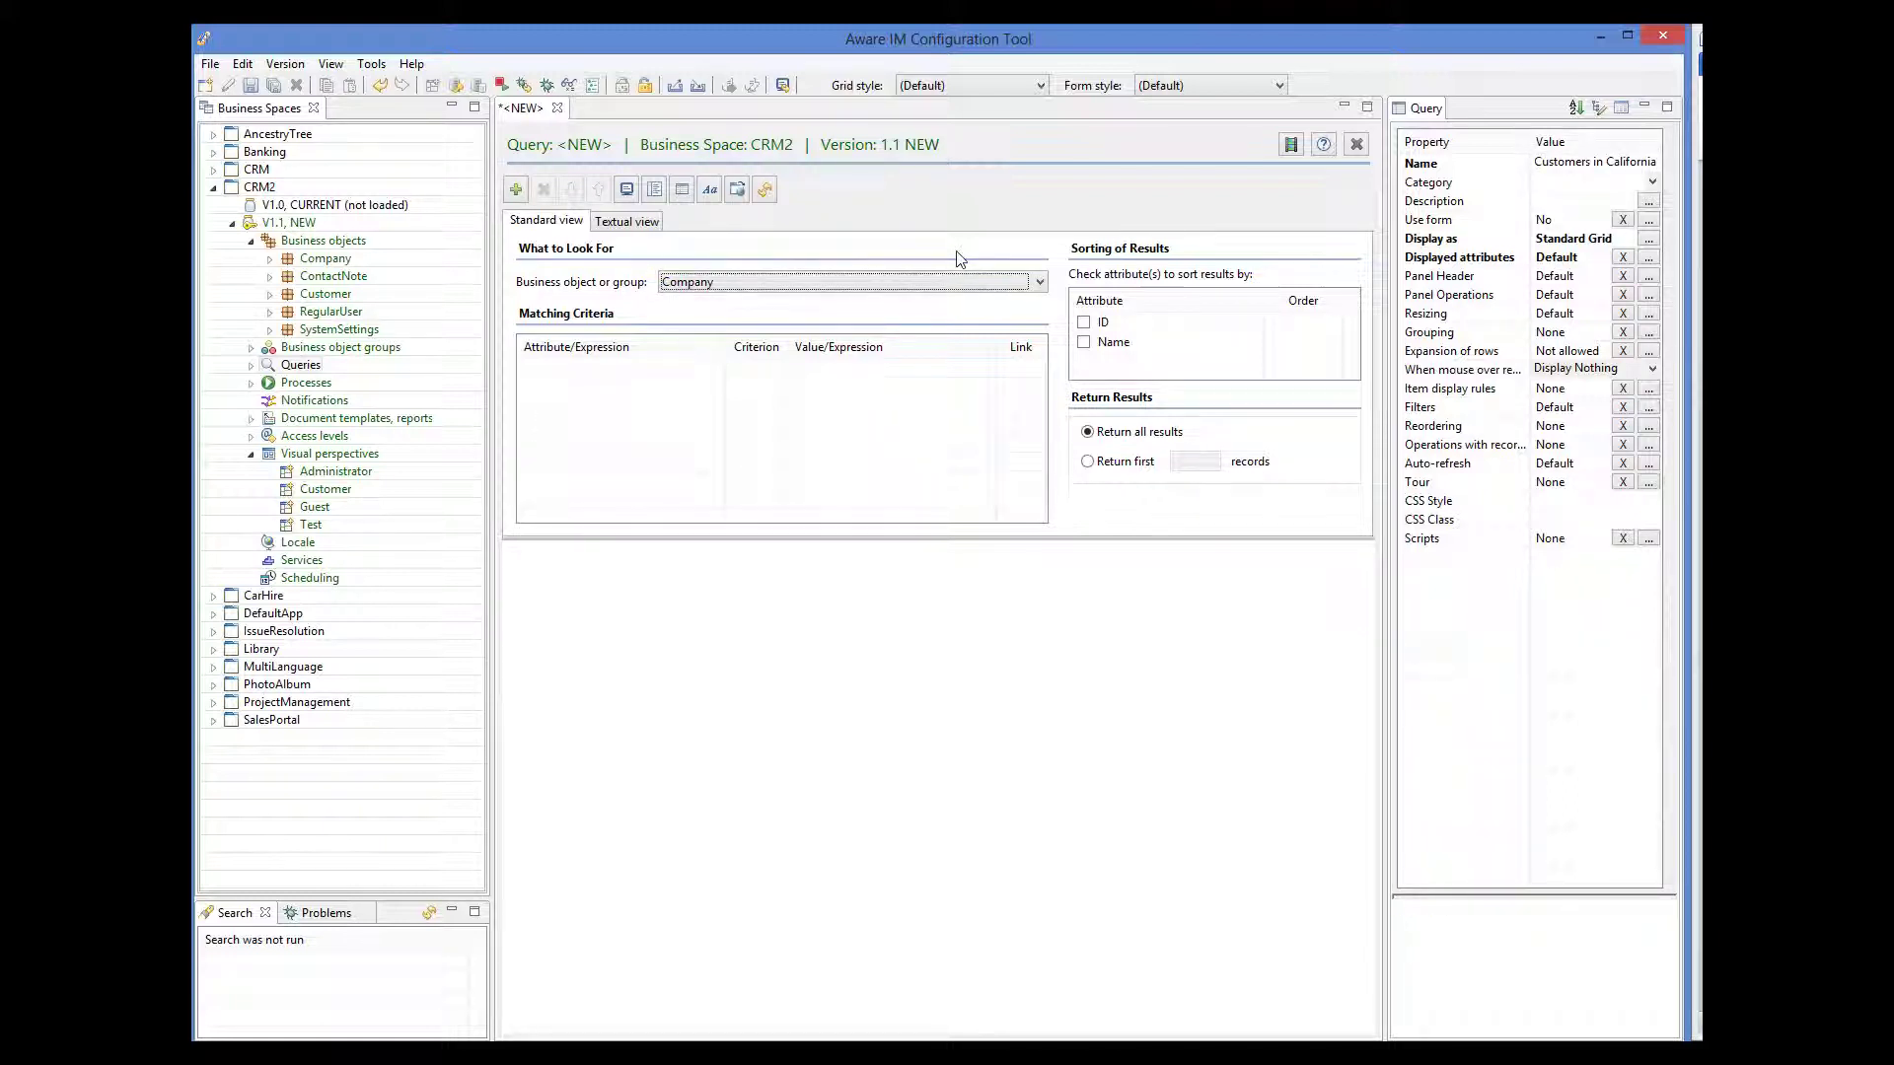
click(926, 281)
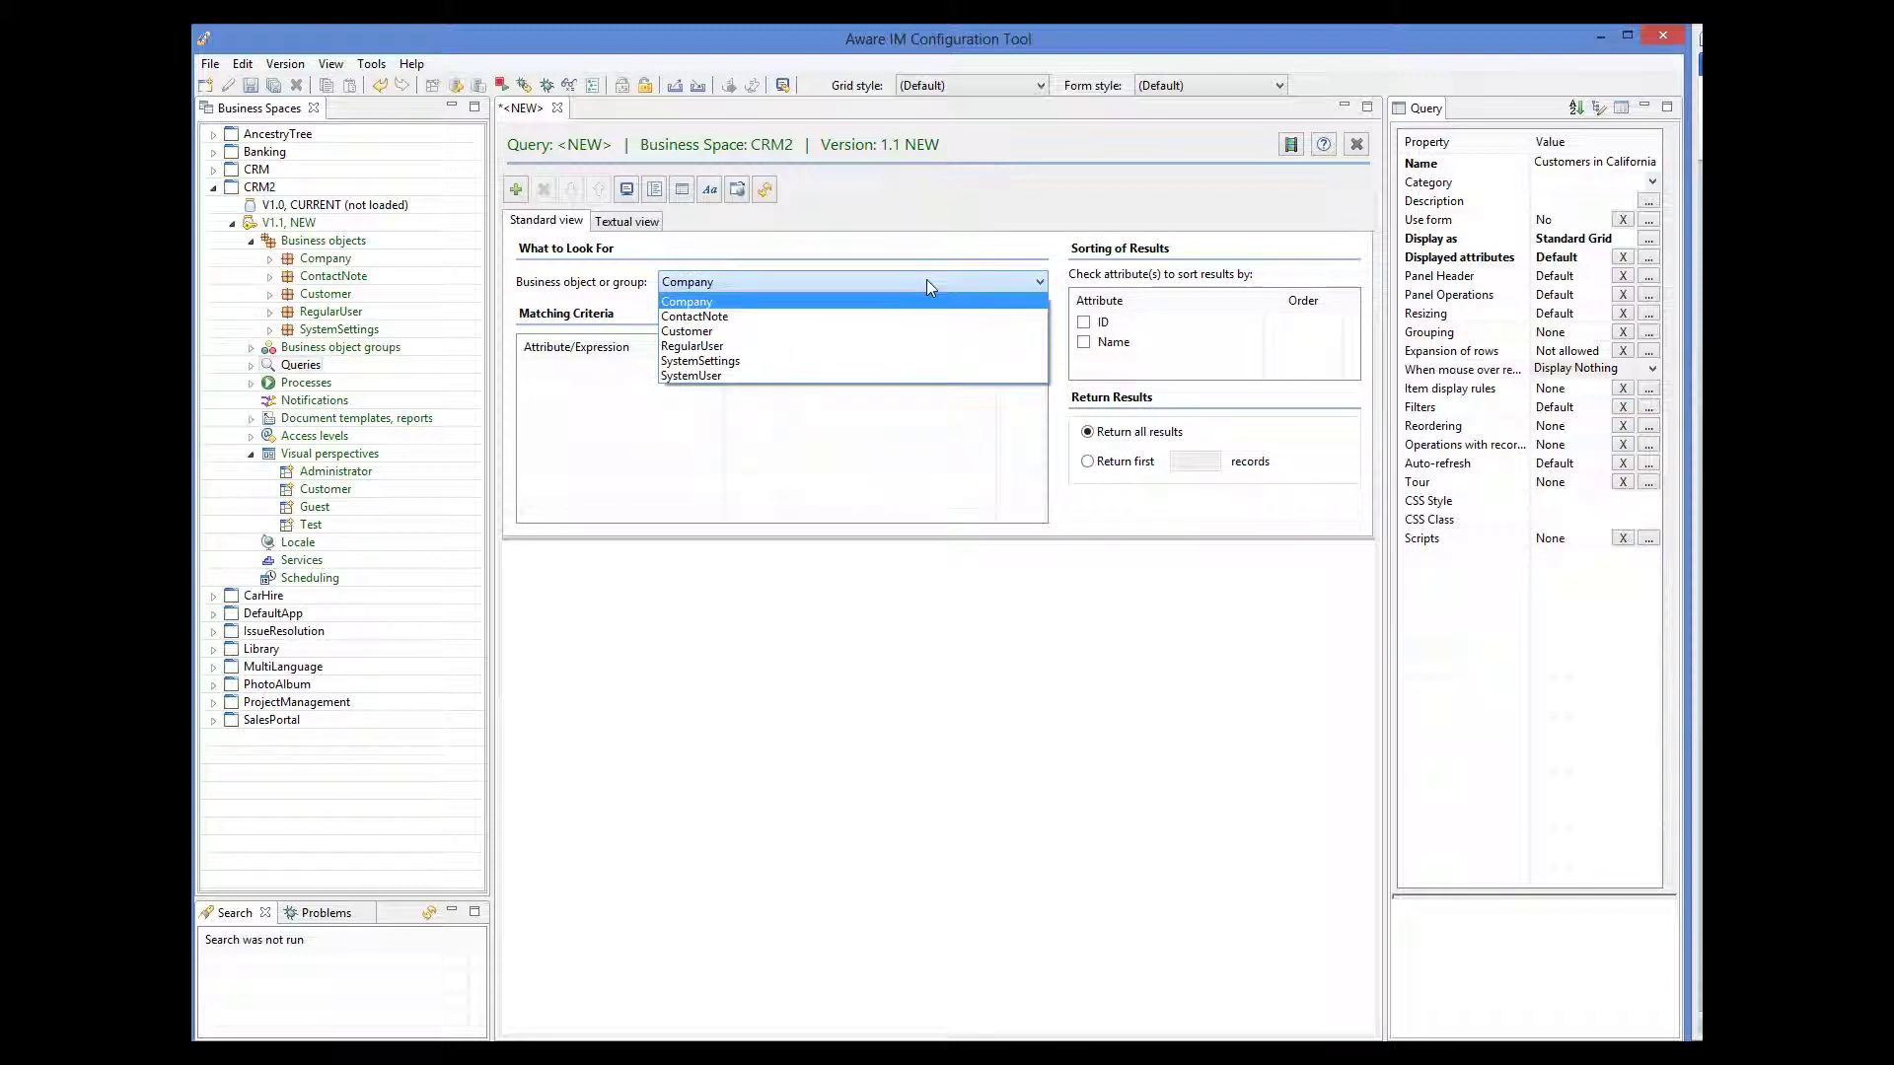
click(690, 331)
- Add the criterion Customer.State equals CA and save the query
click(639, 370)
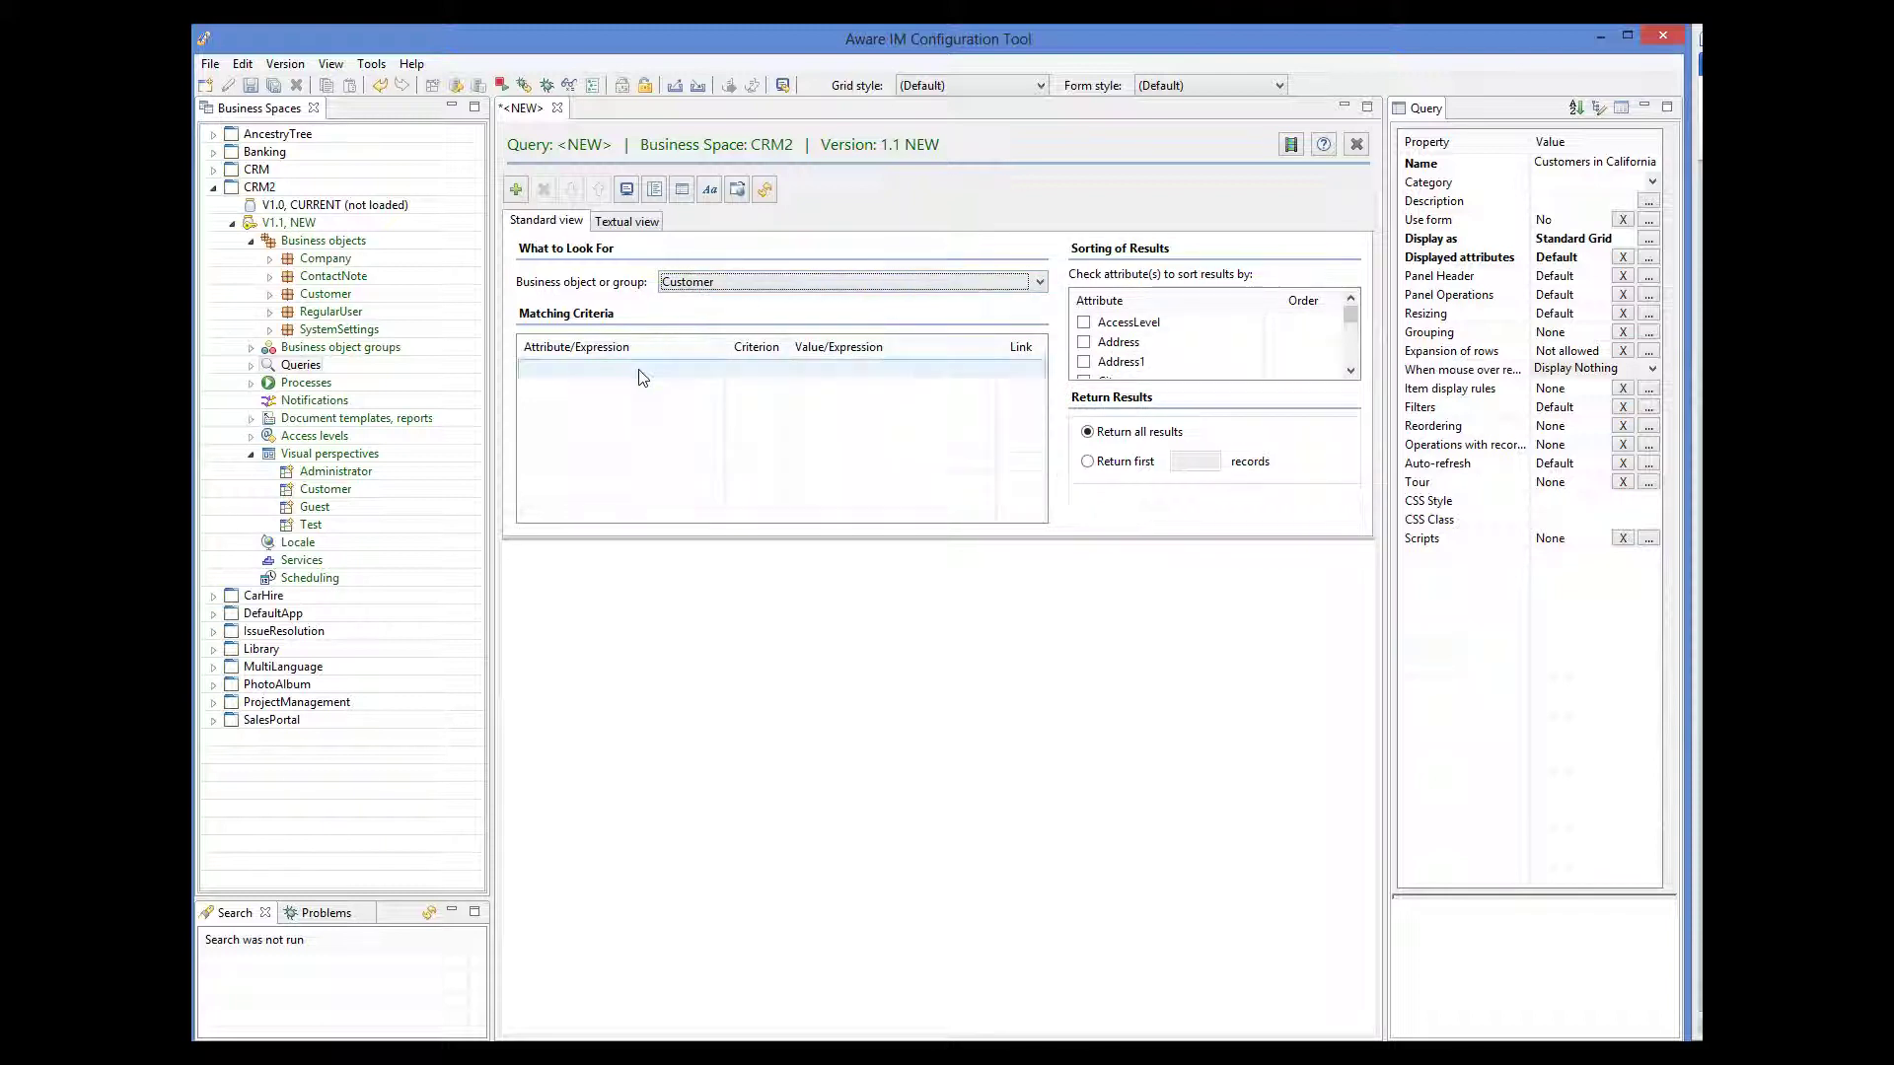
click(713, 369)
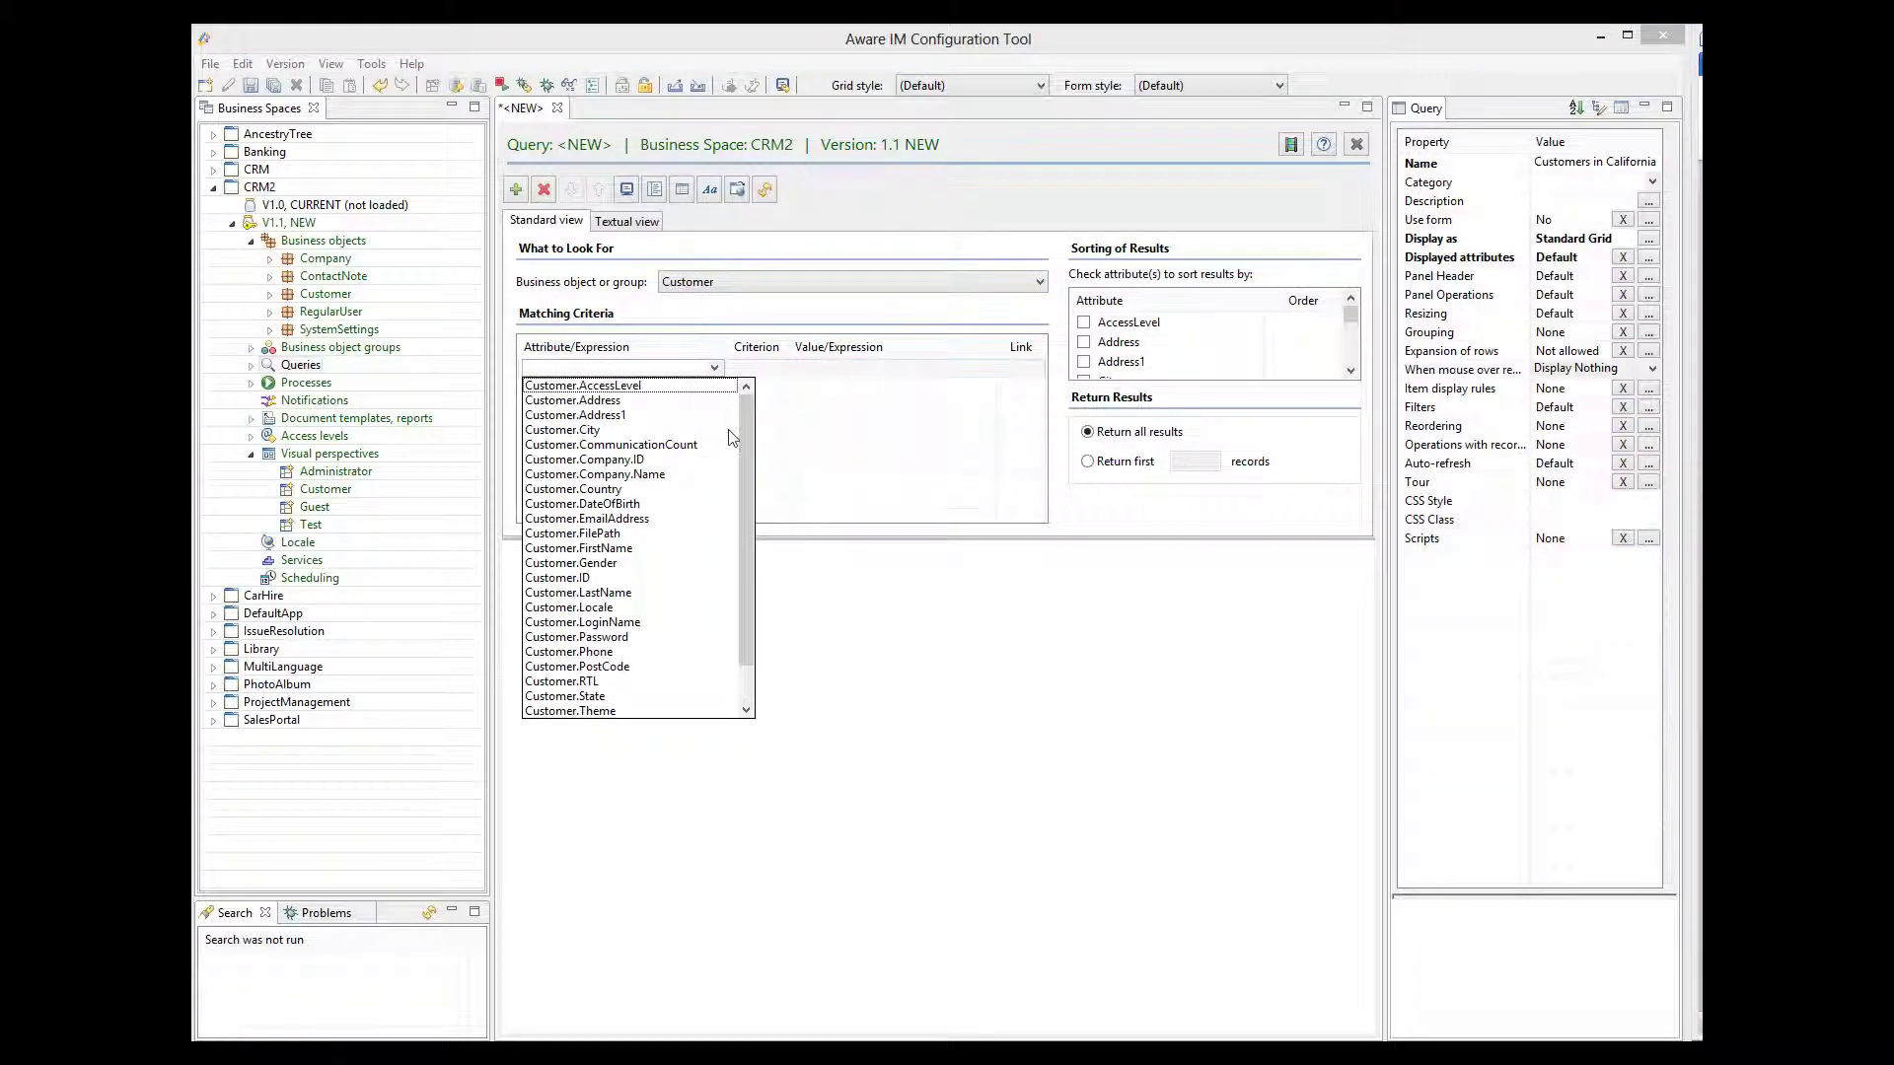
click(593, 696)
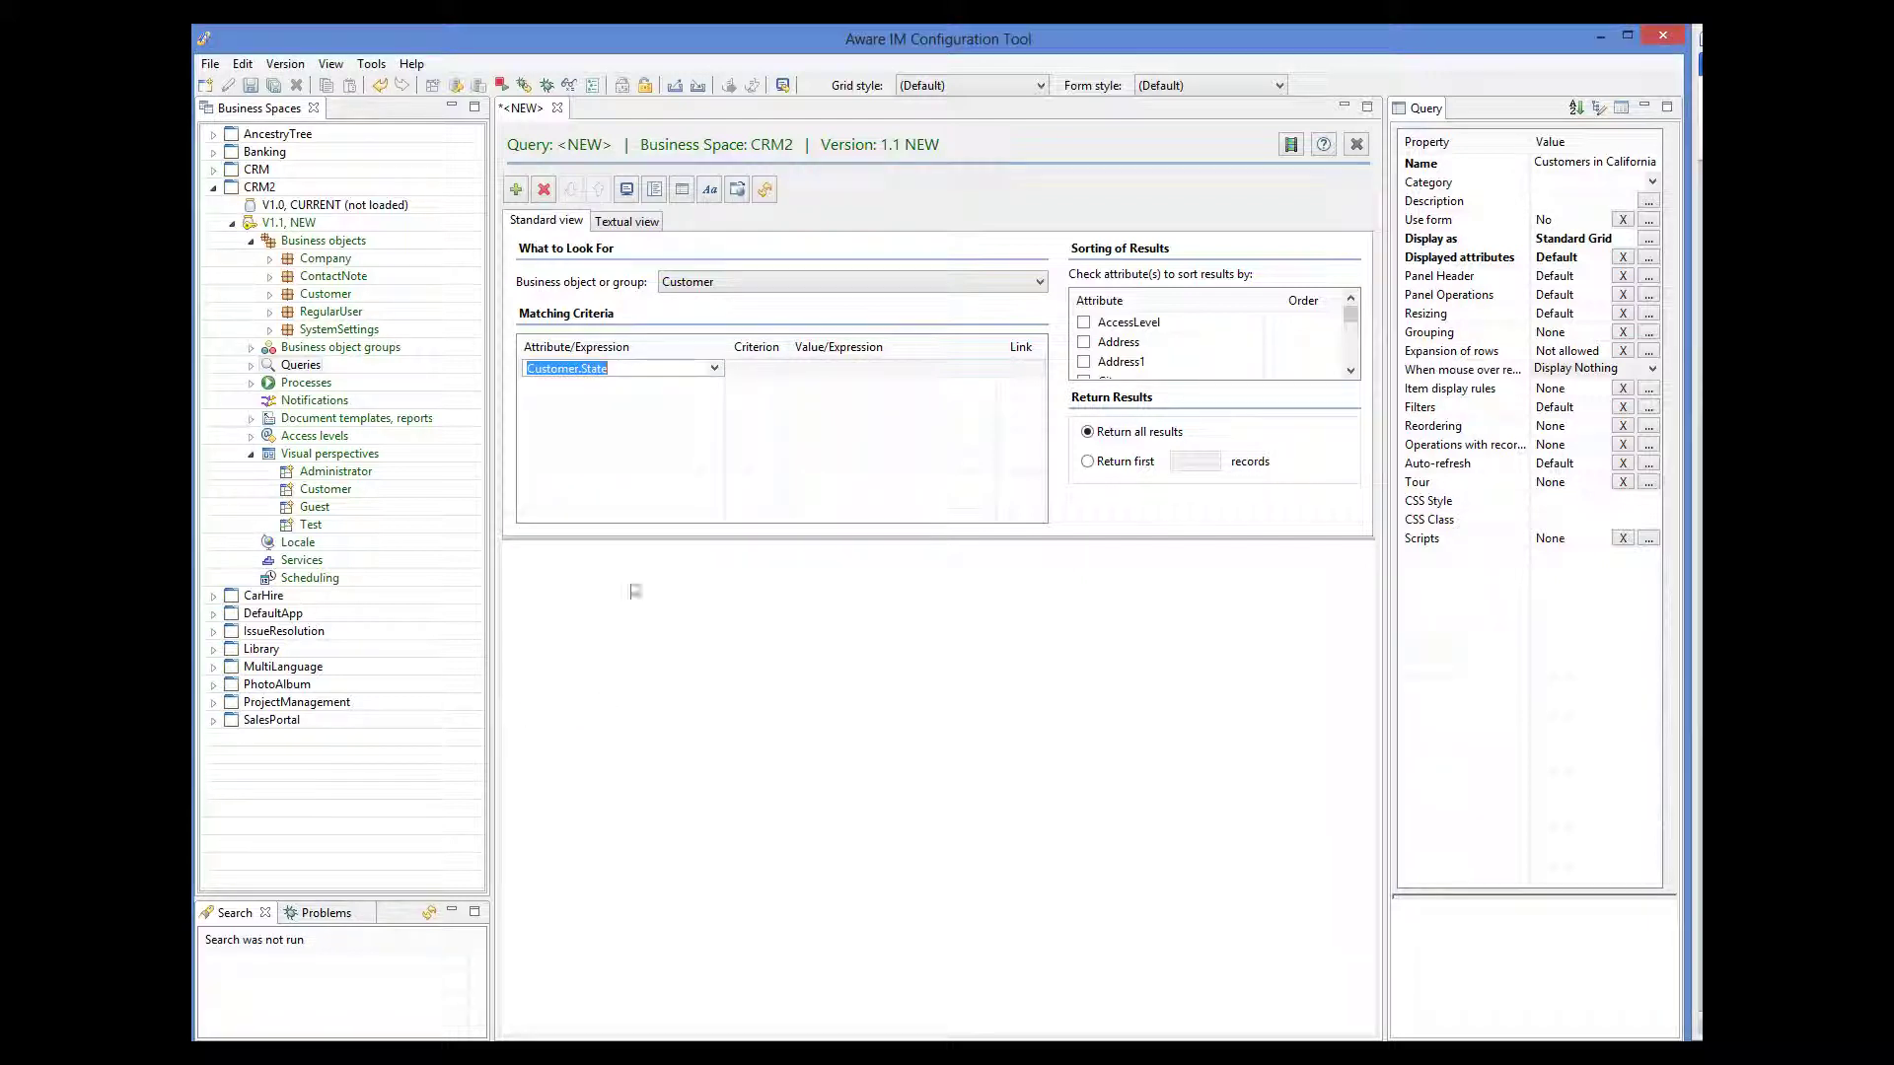
click(746, 368)
click(786, 368)
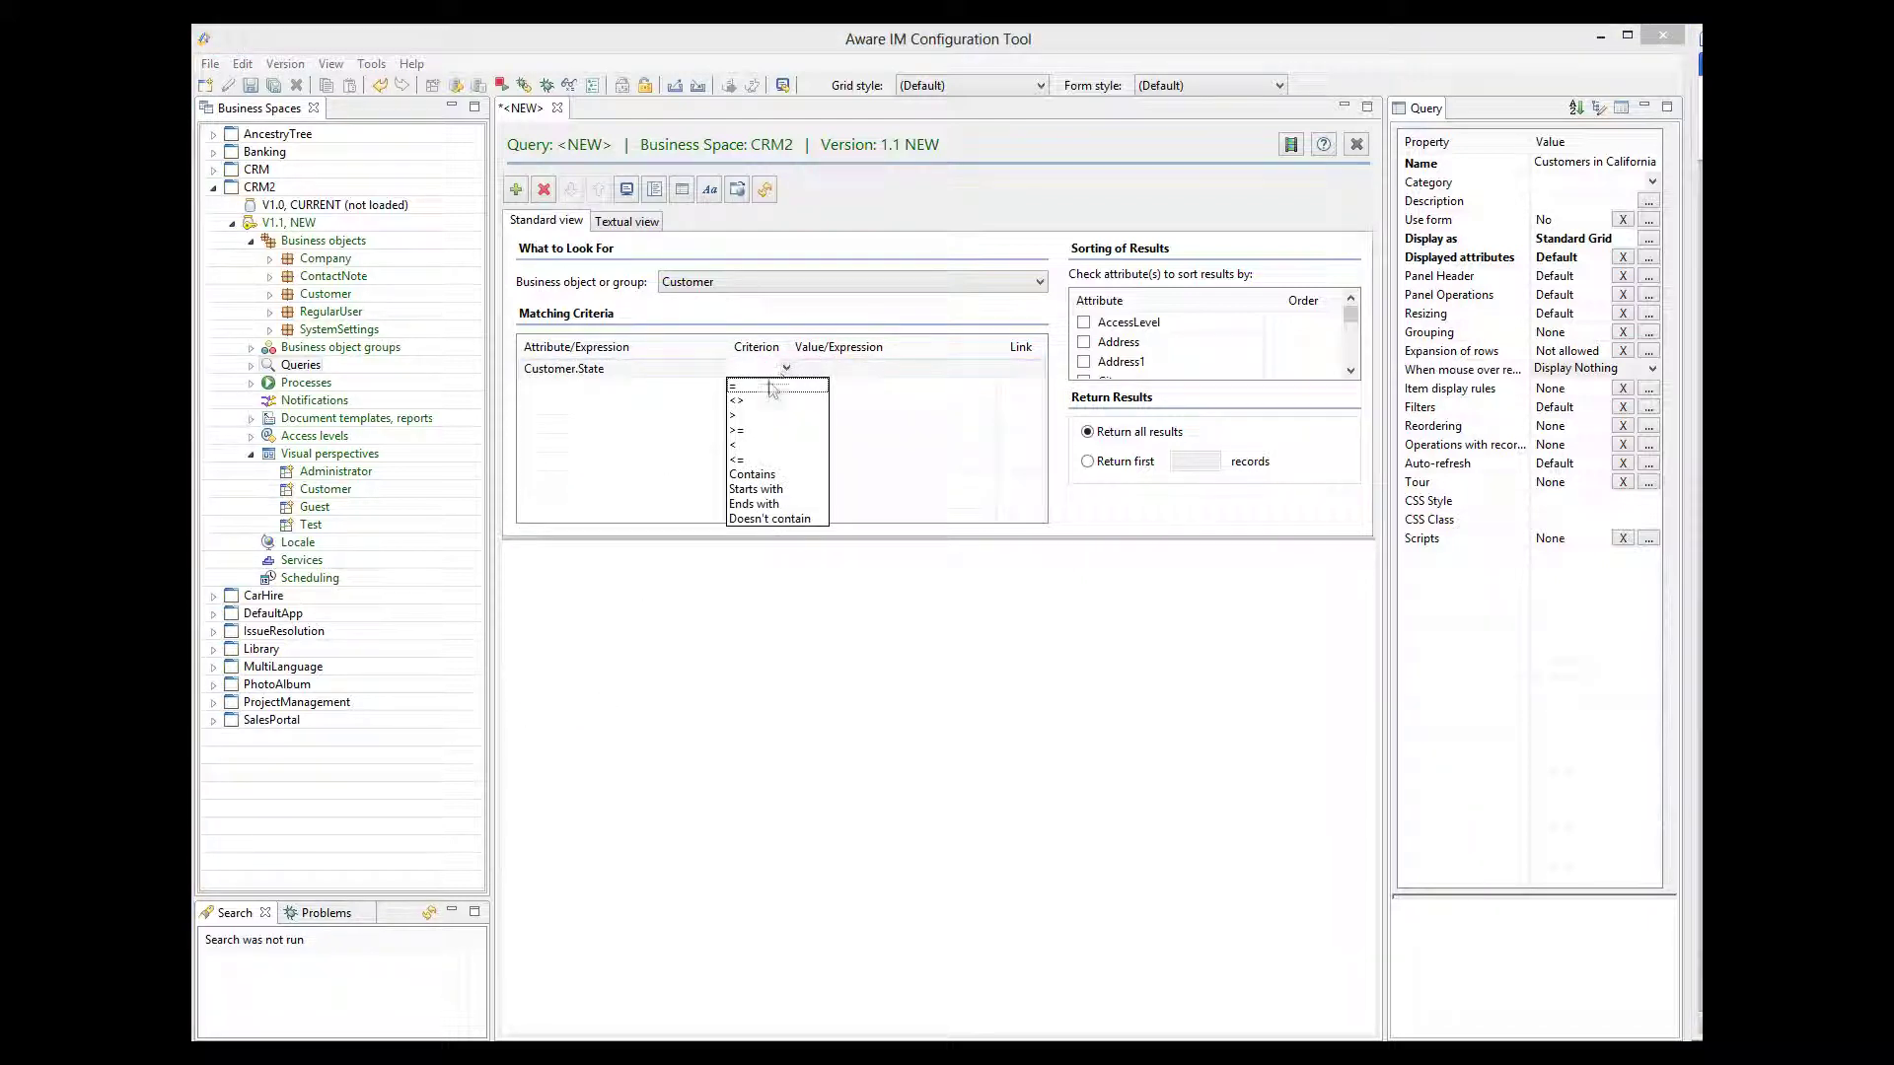
click(759, 393)
click(861, 368)
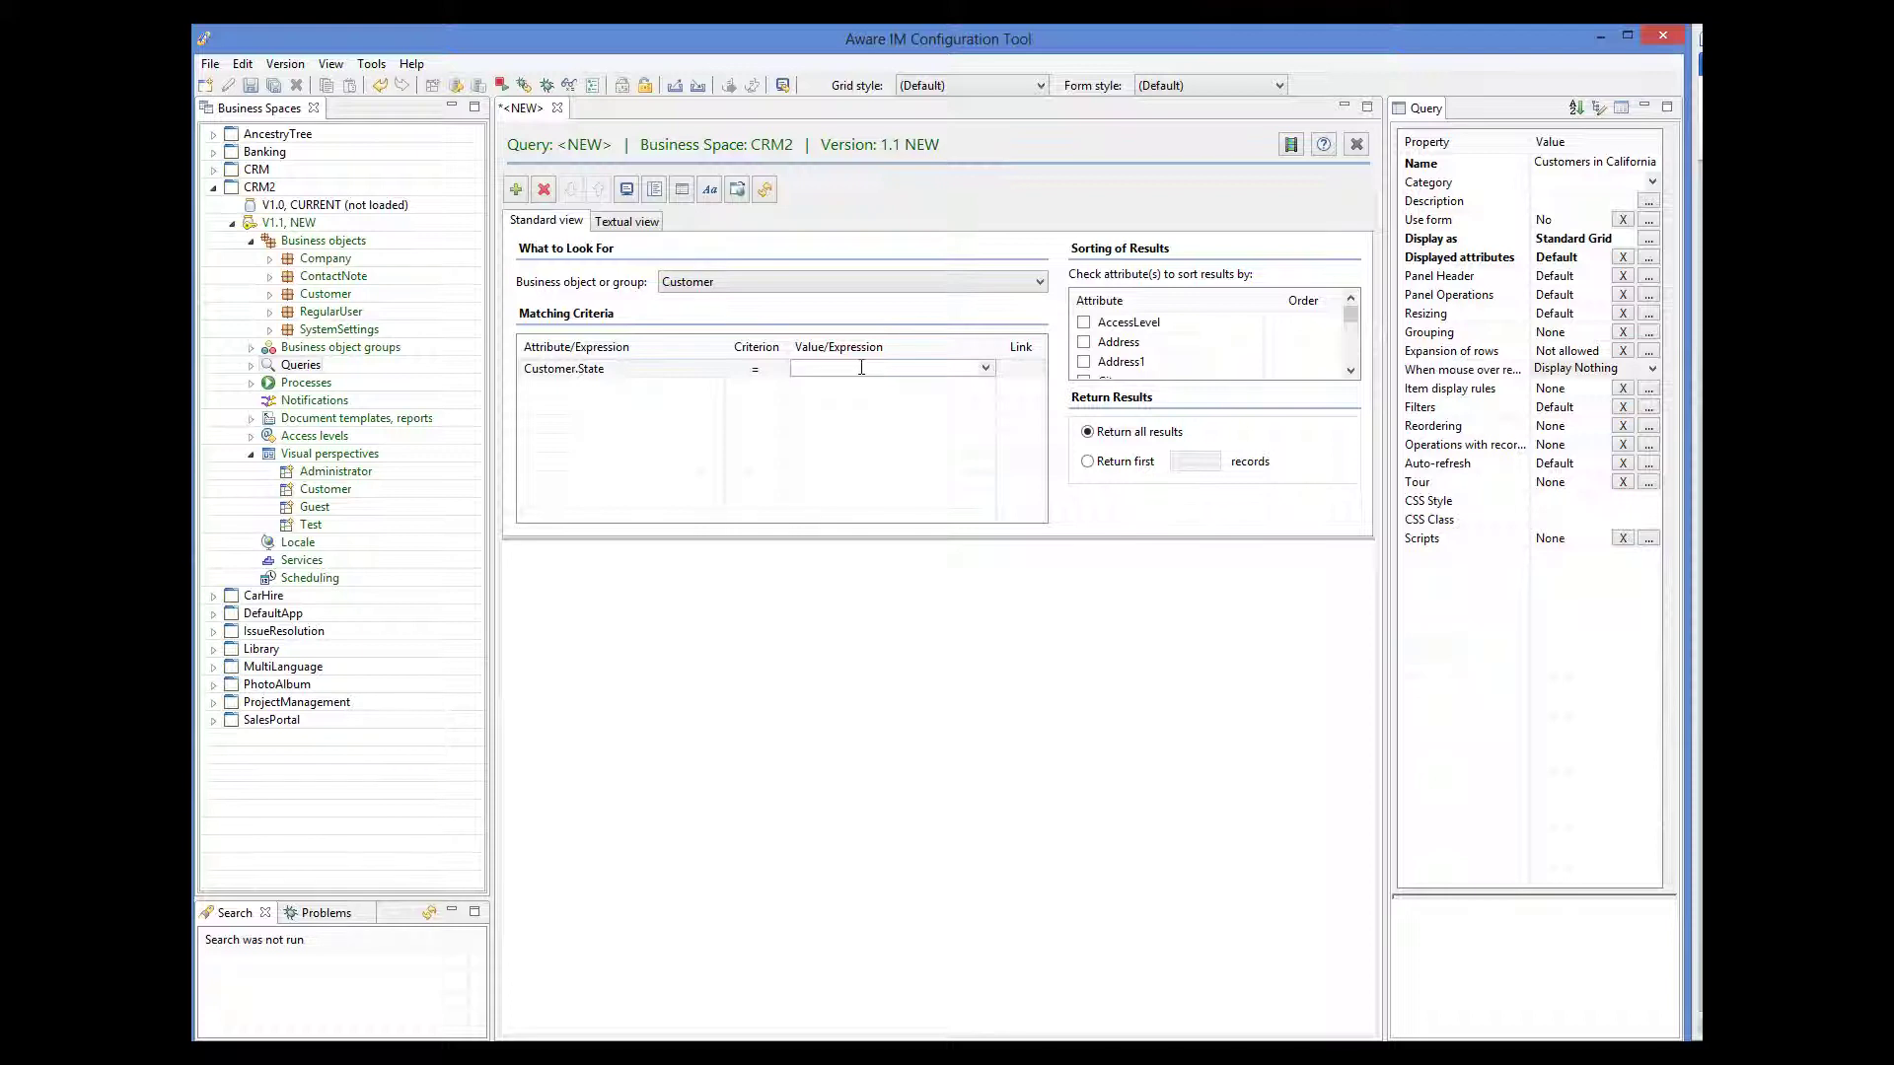
text(CA)
key(Return)
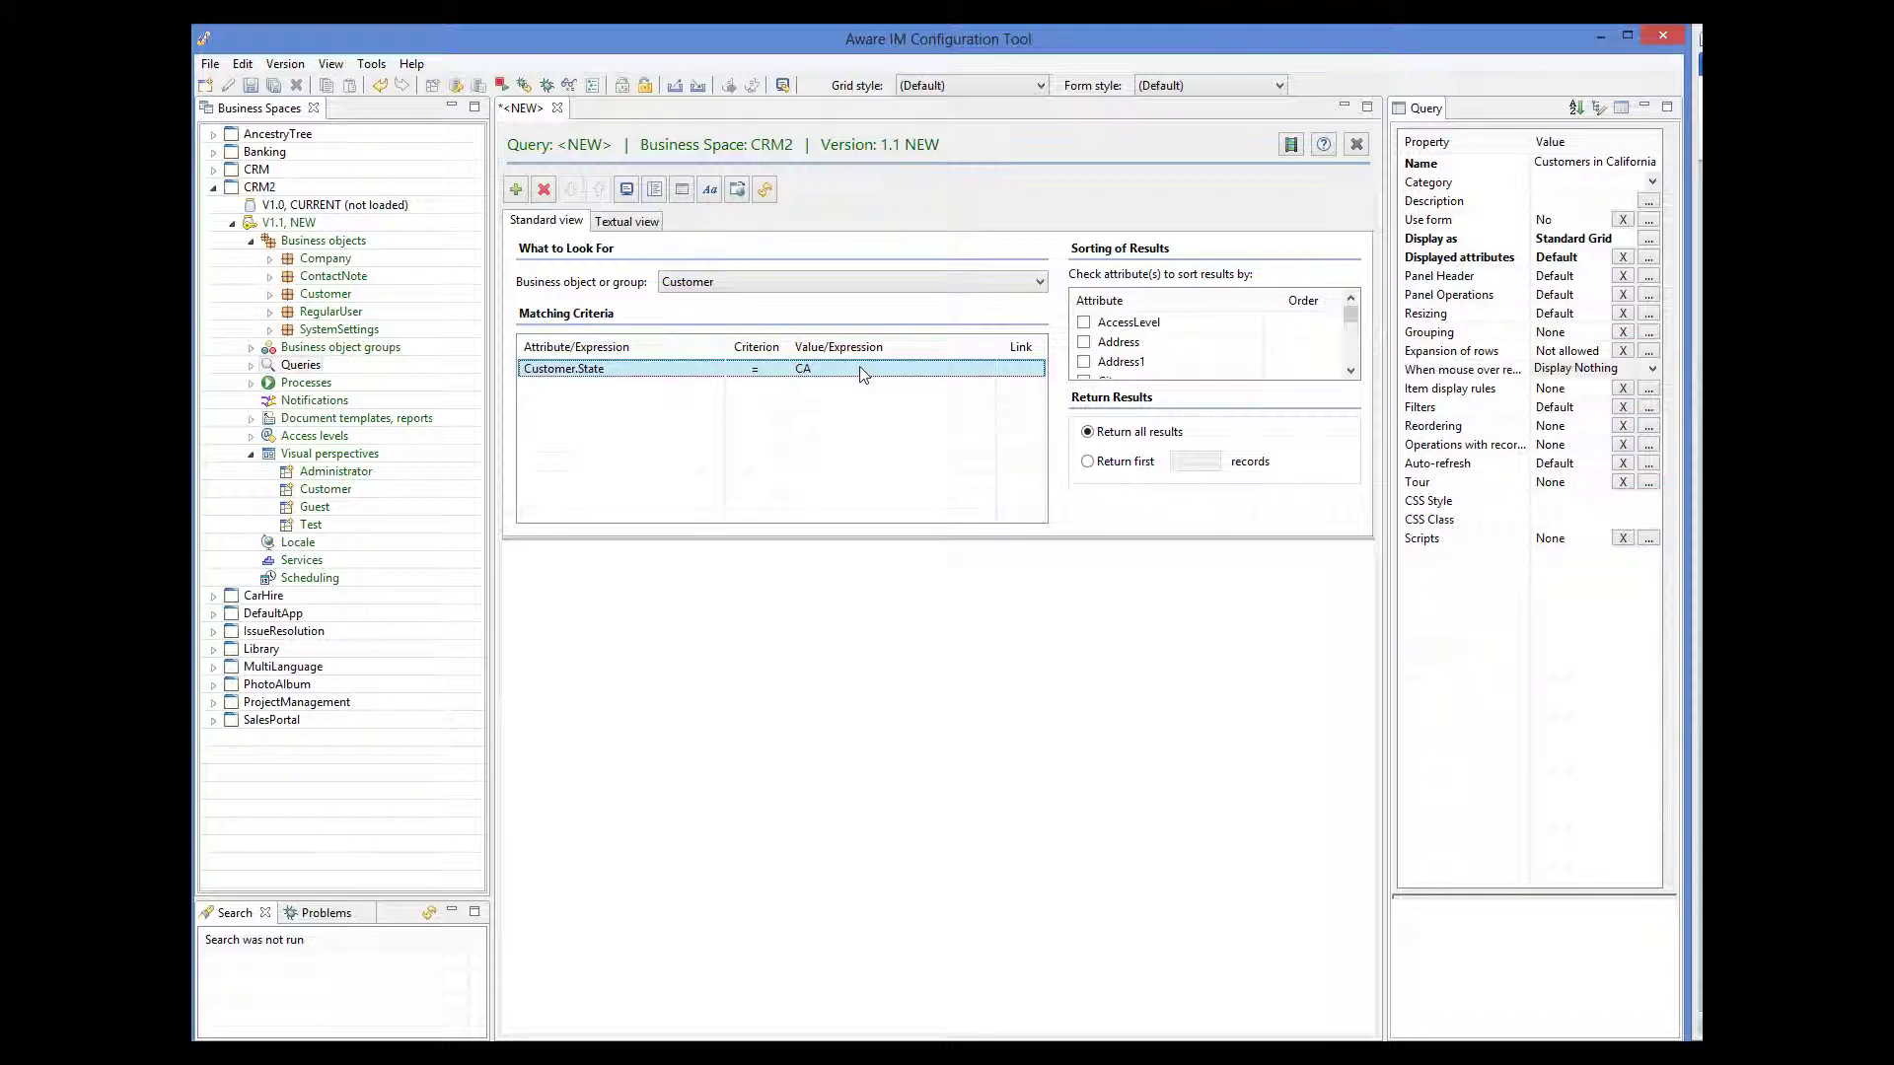
click(250, 86)
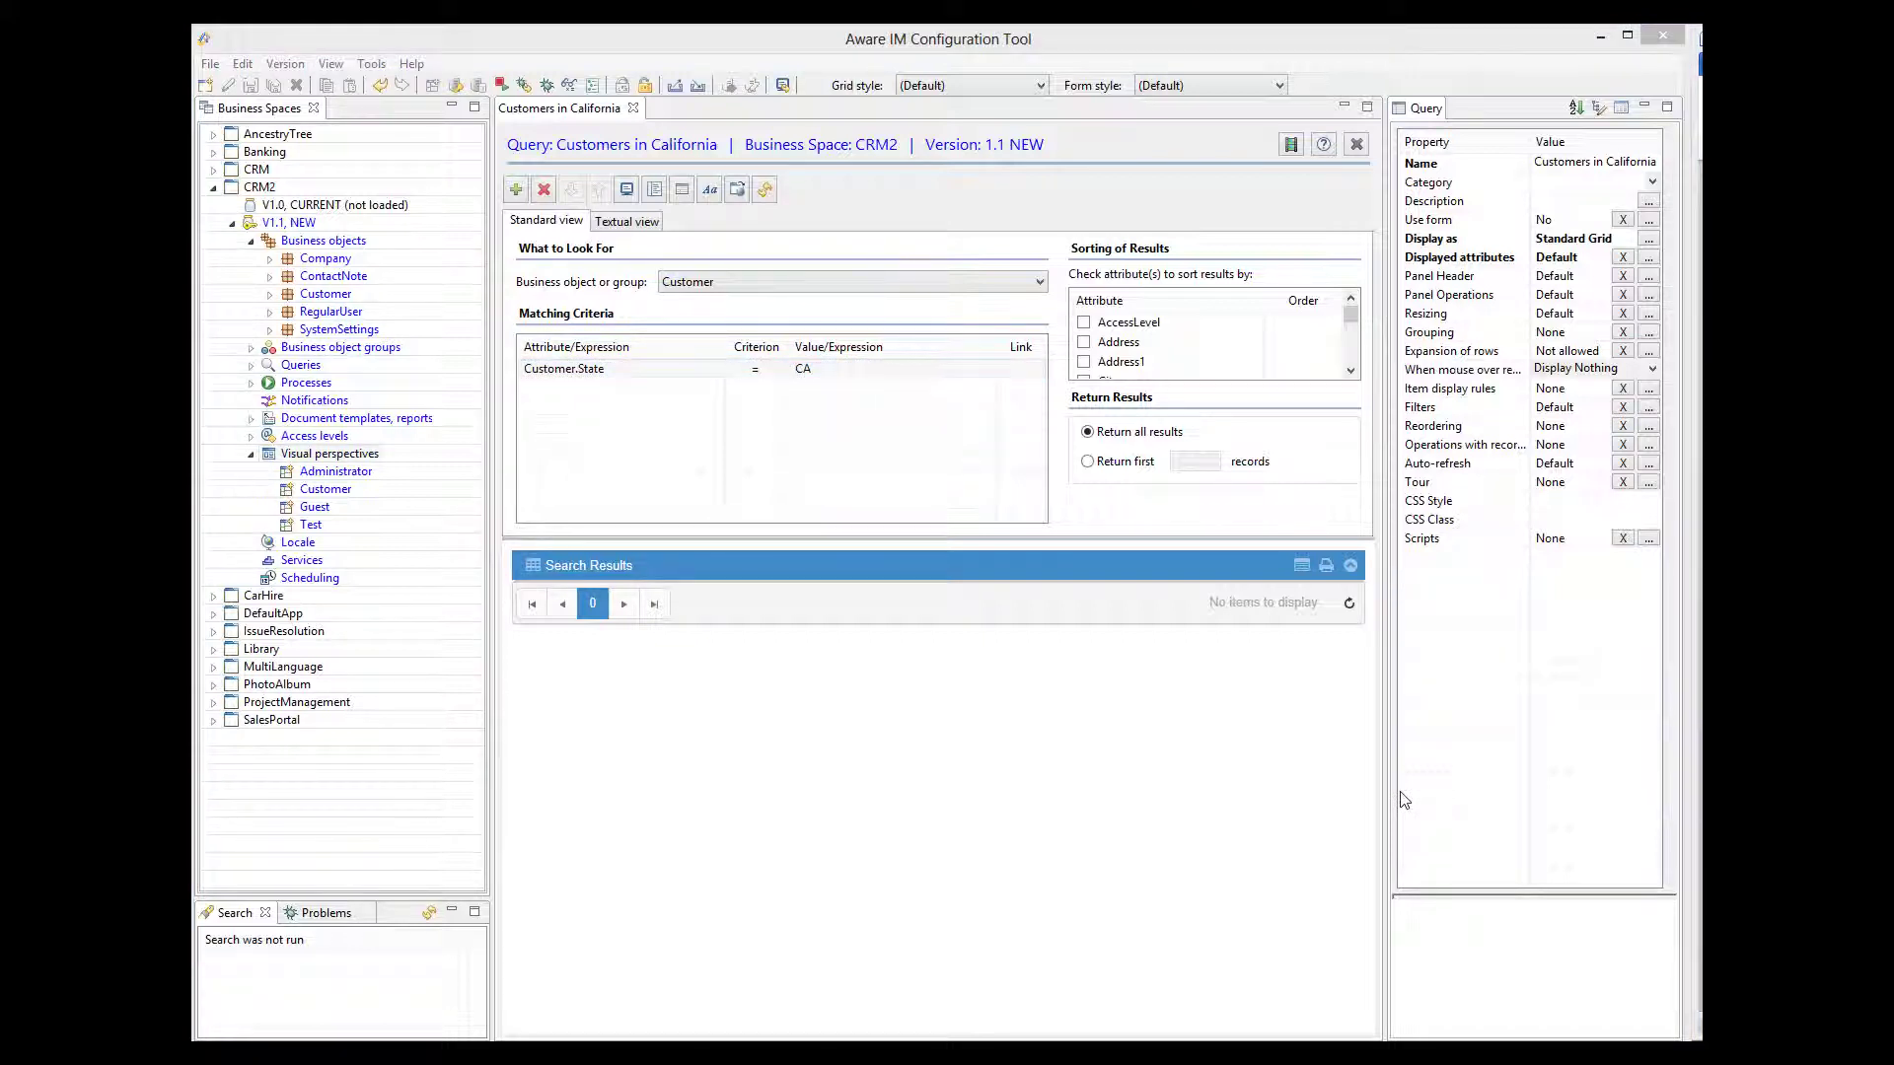
- Create a visual perspective named Map and edit its Main content panel's contents
right_click(336, 457)
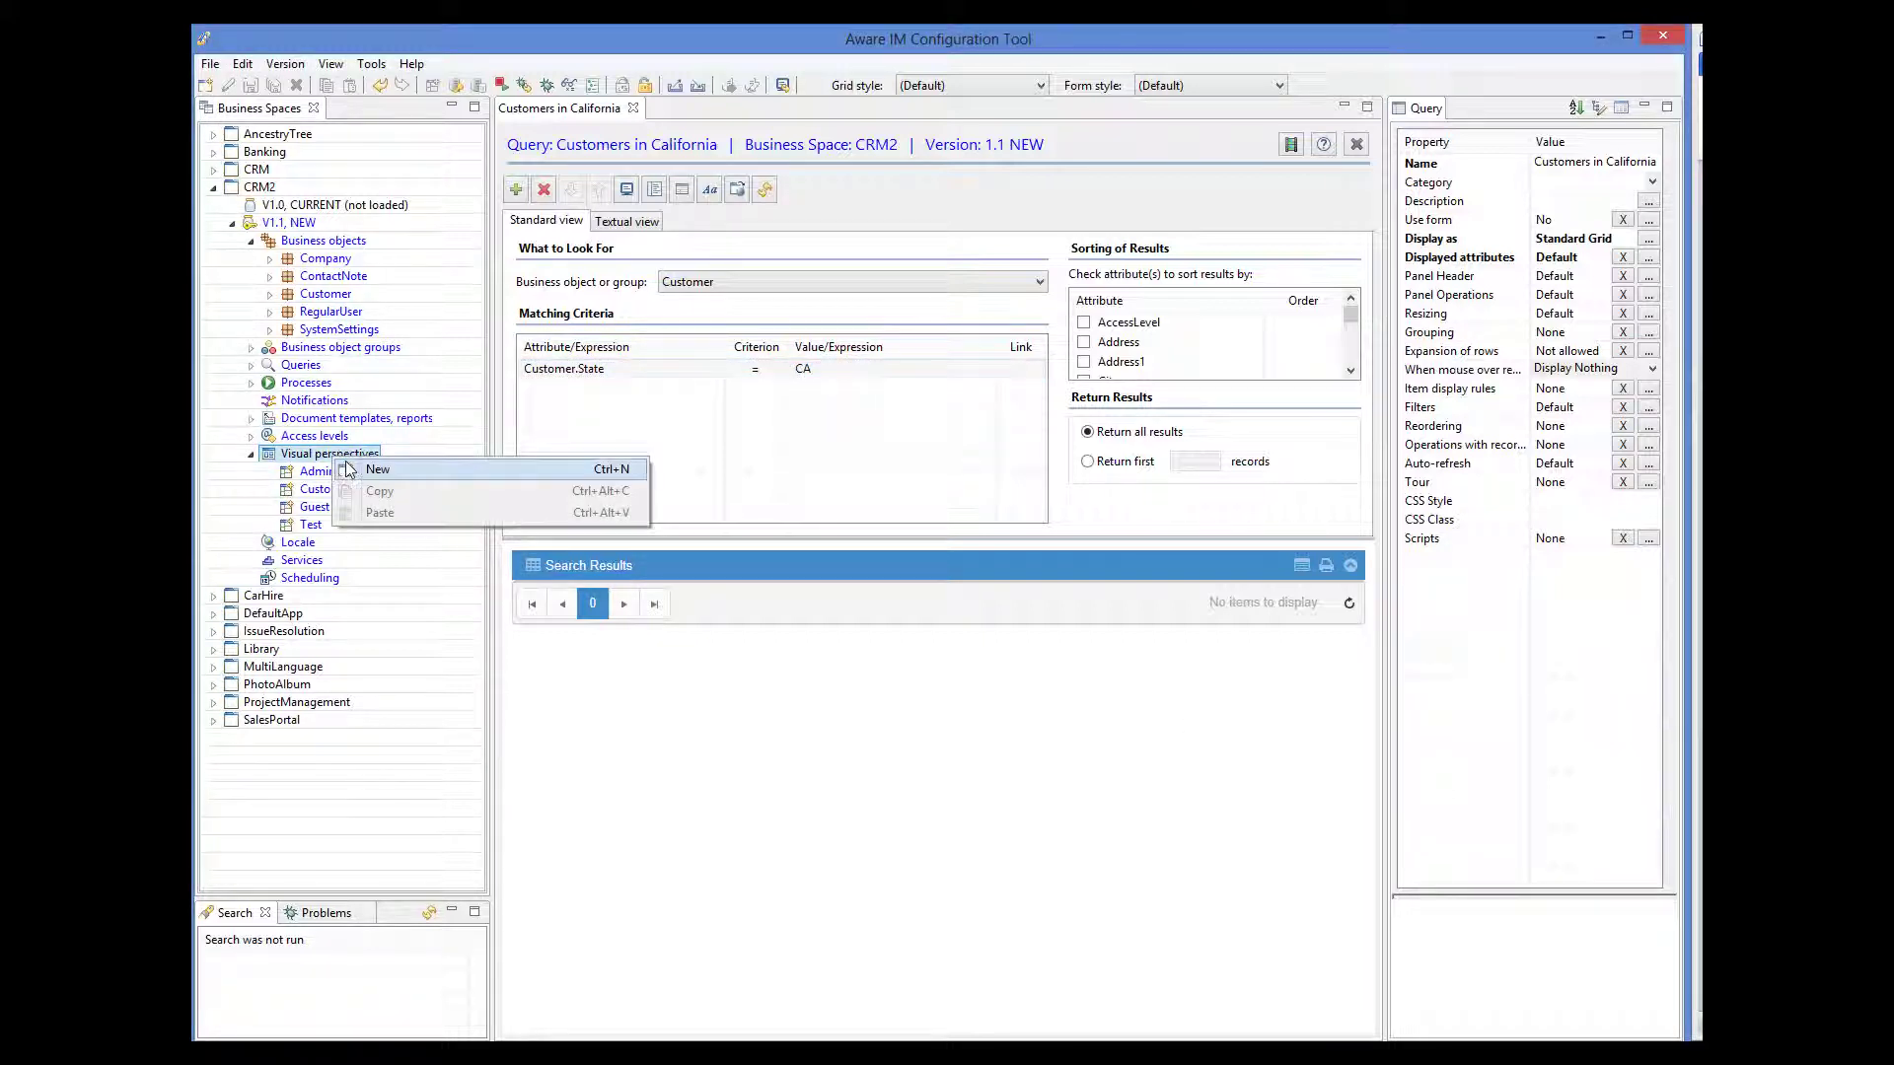
click(348, 469)
click(1554, 160)
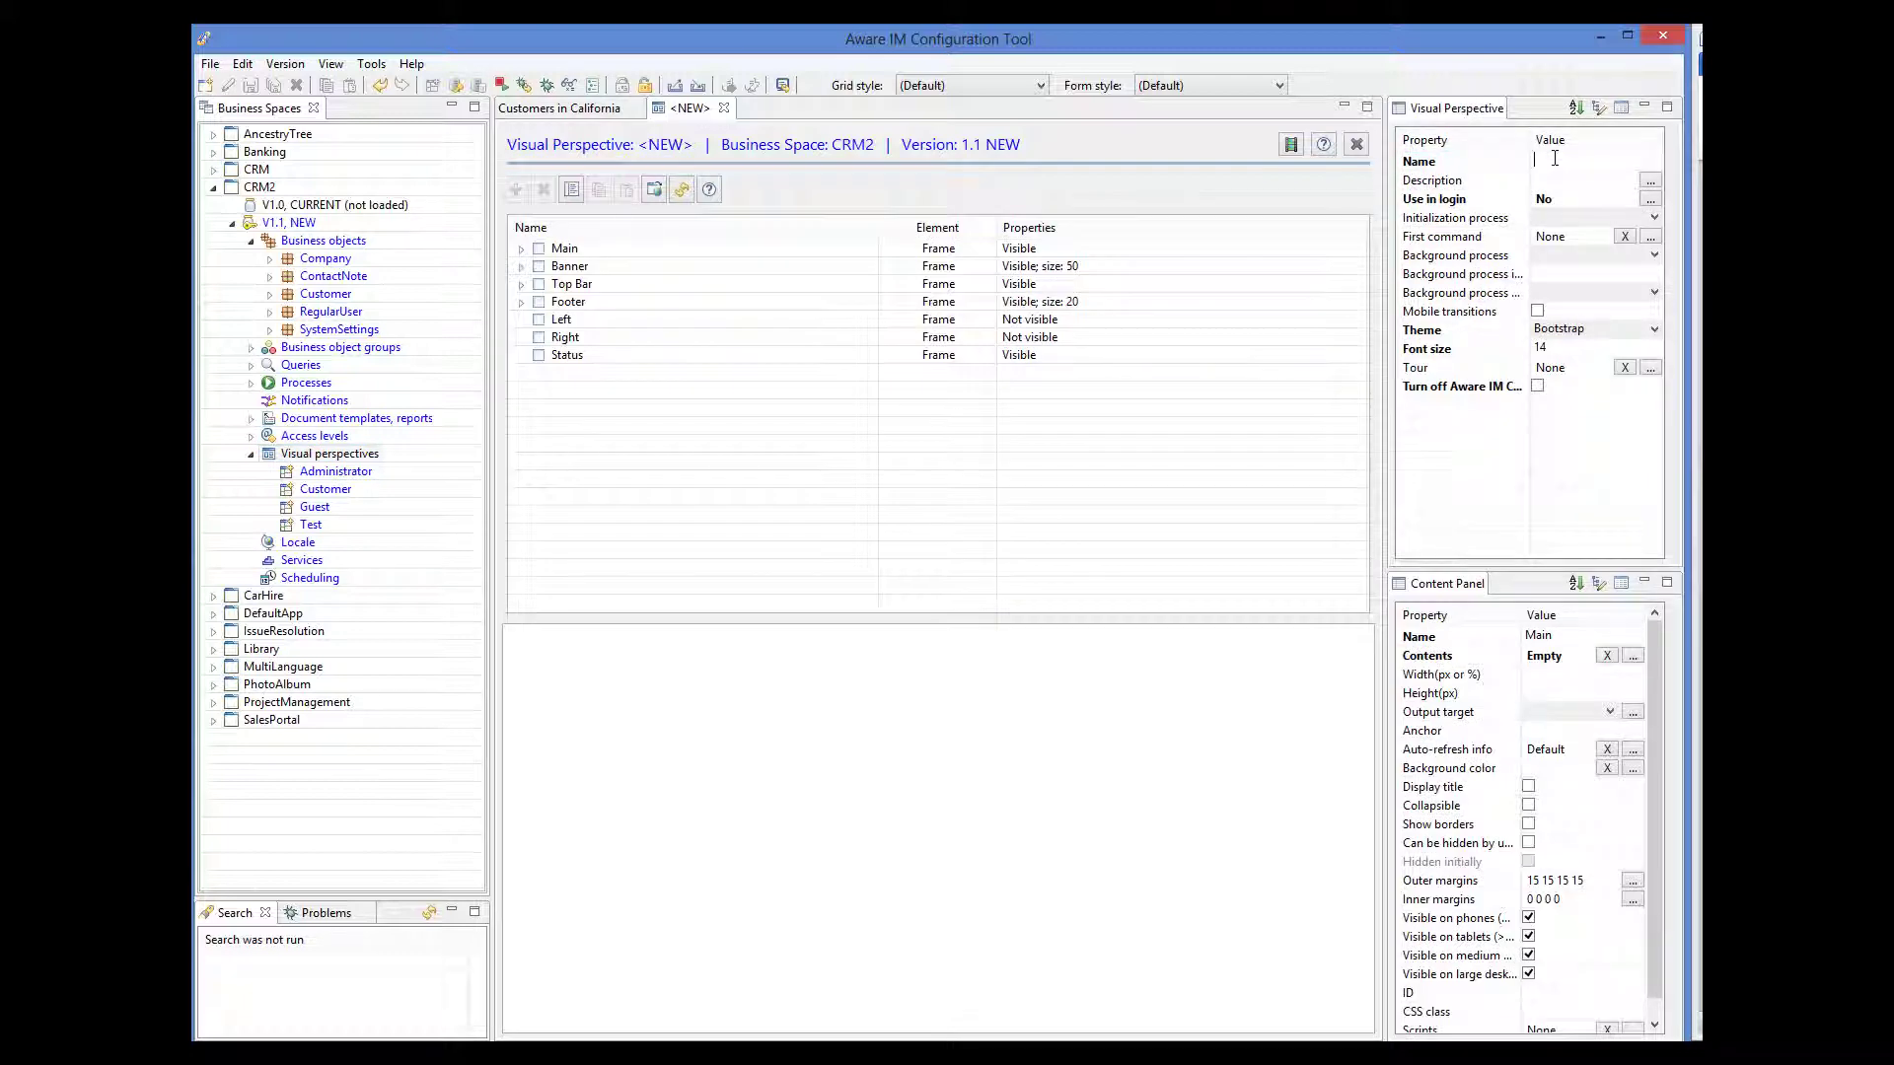
text(Map)
click(521, 249)
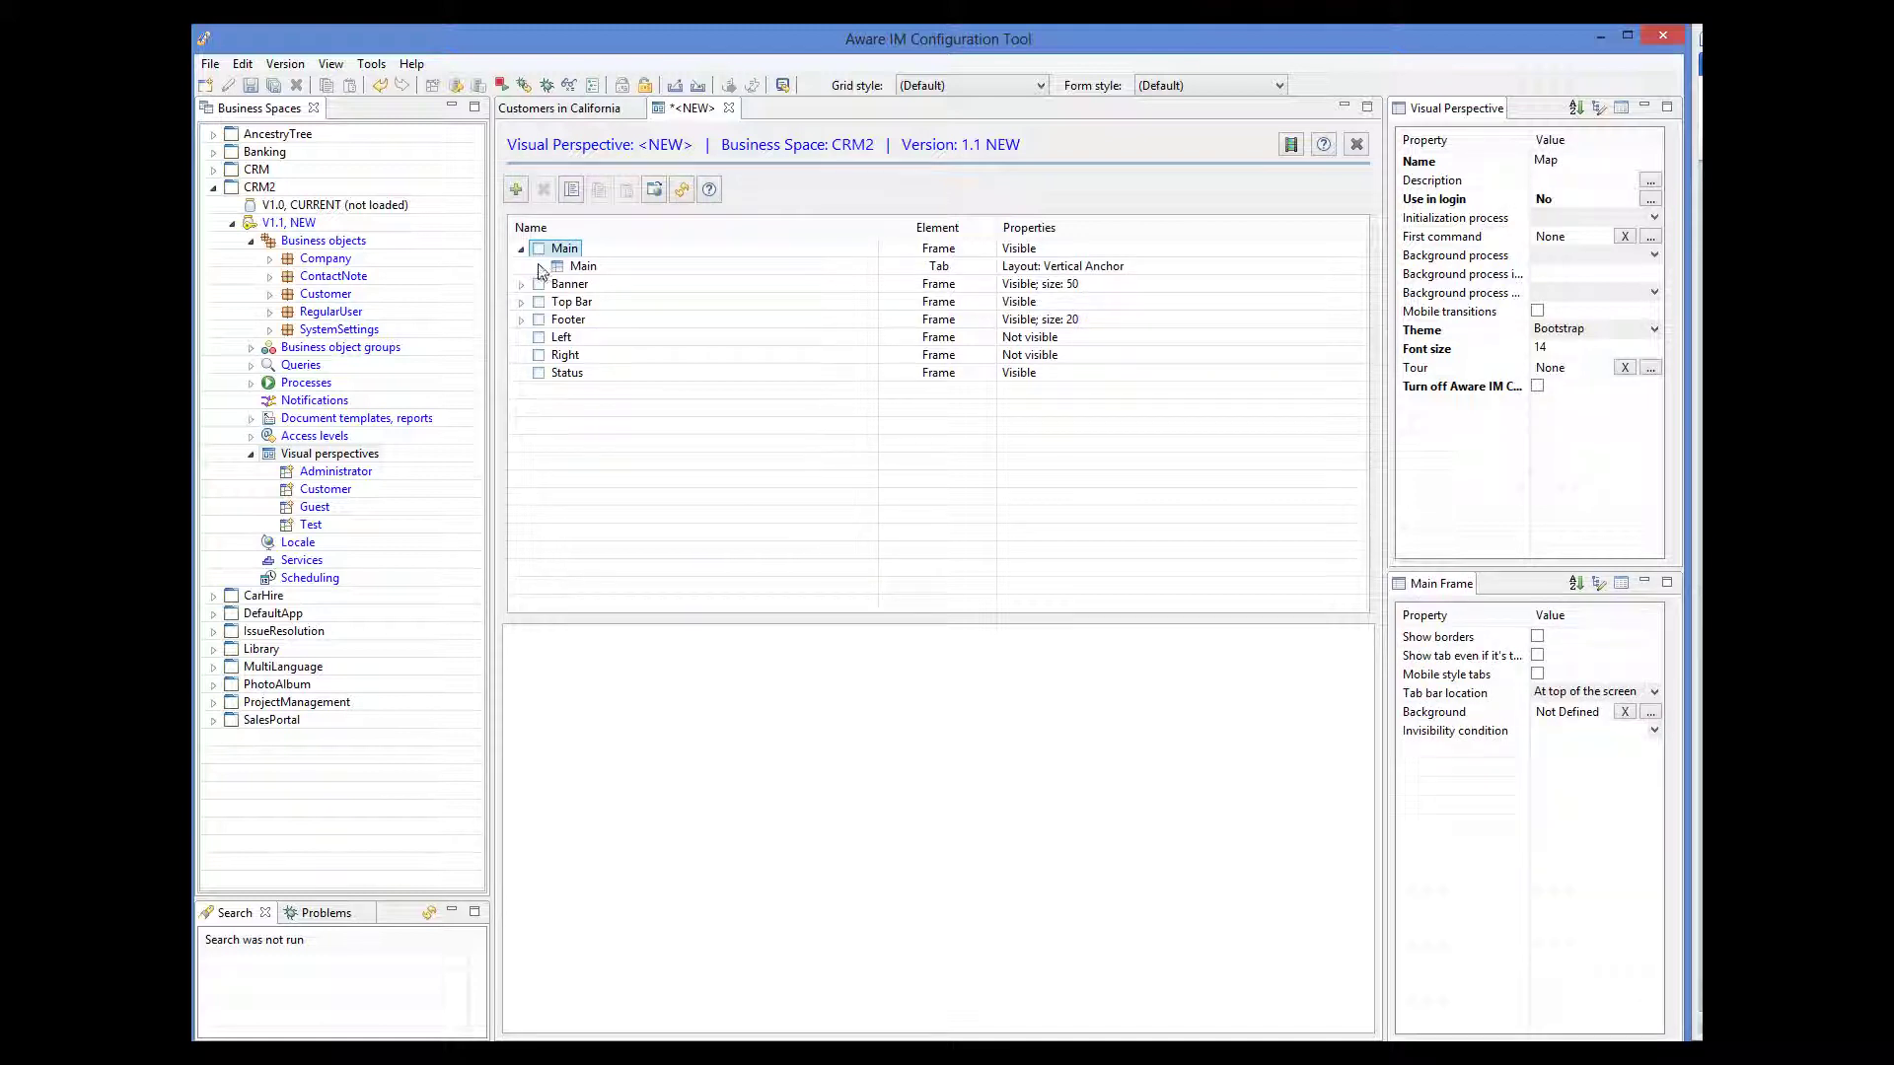
click(539, 266)
click(602, 286)
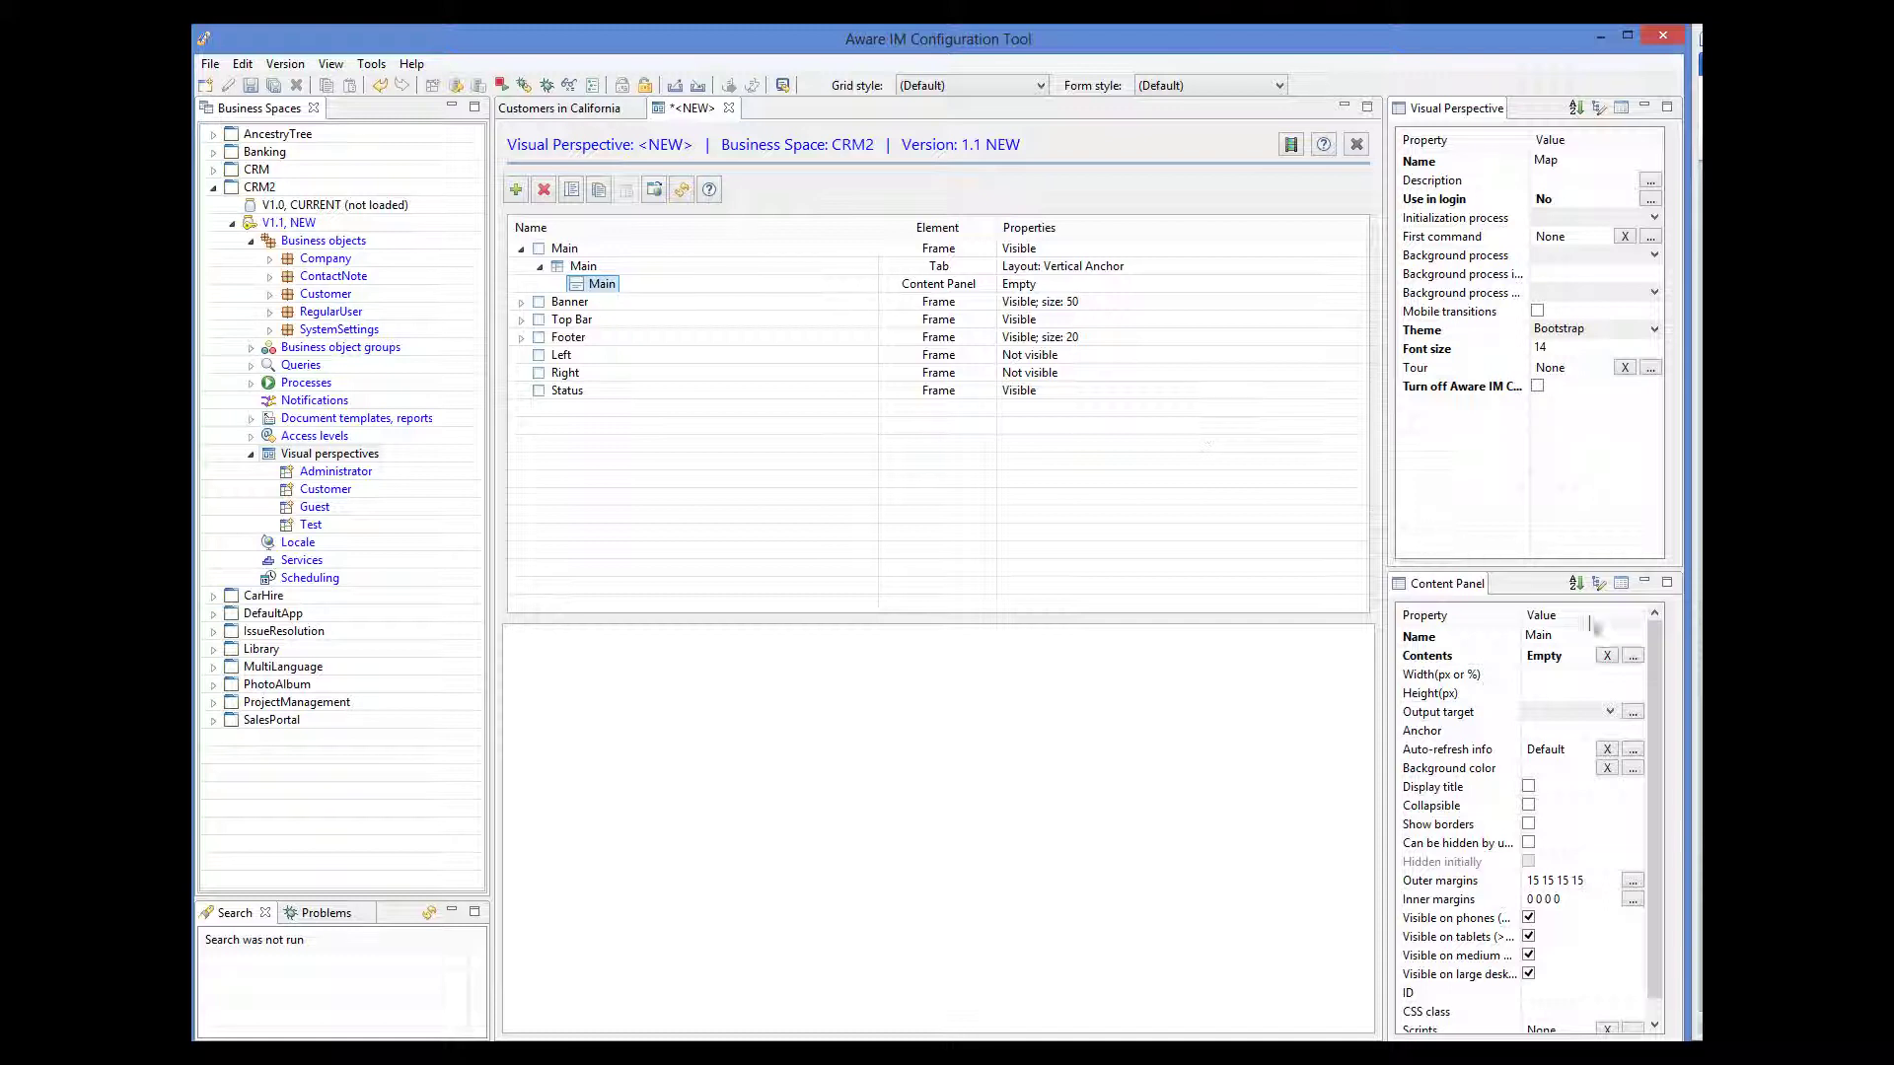
click(1633, 658)
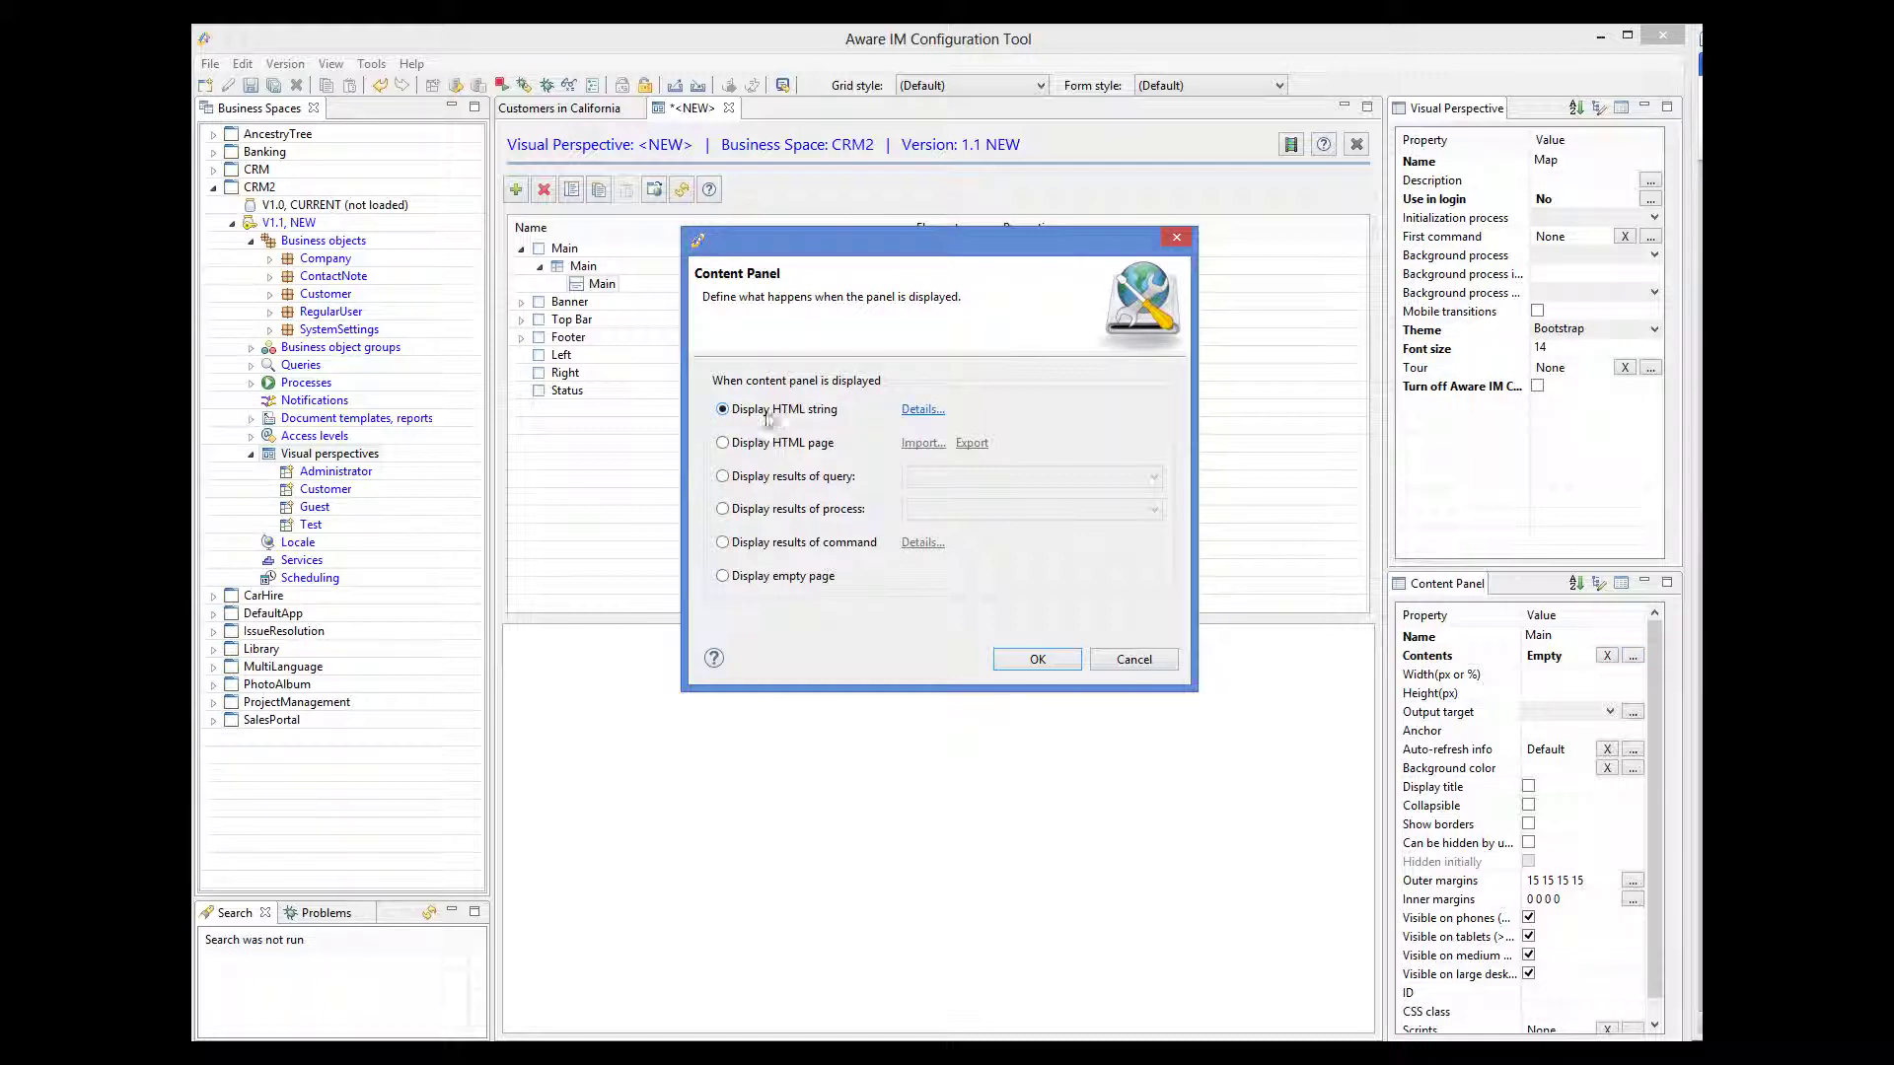
- Set the panel HTML element to Google Map with markers from Customers in California placed by Address
click(924, 410)
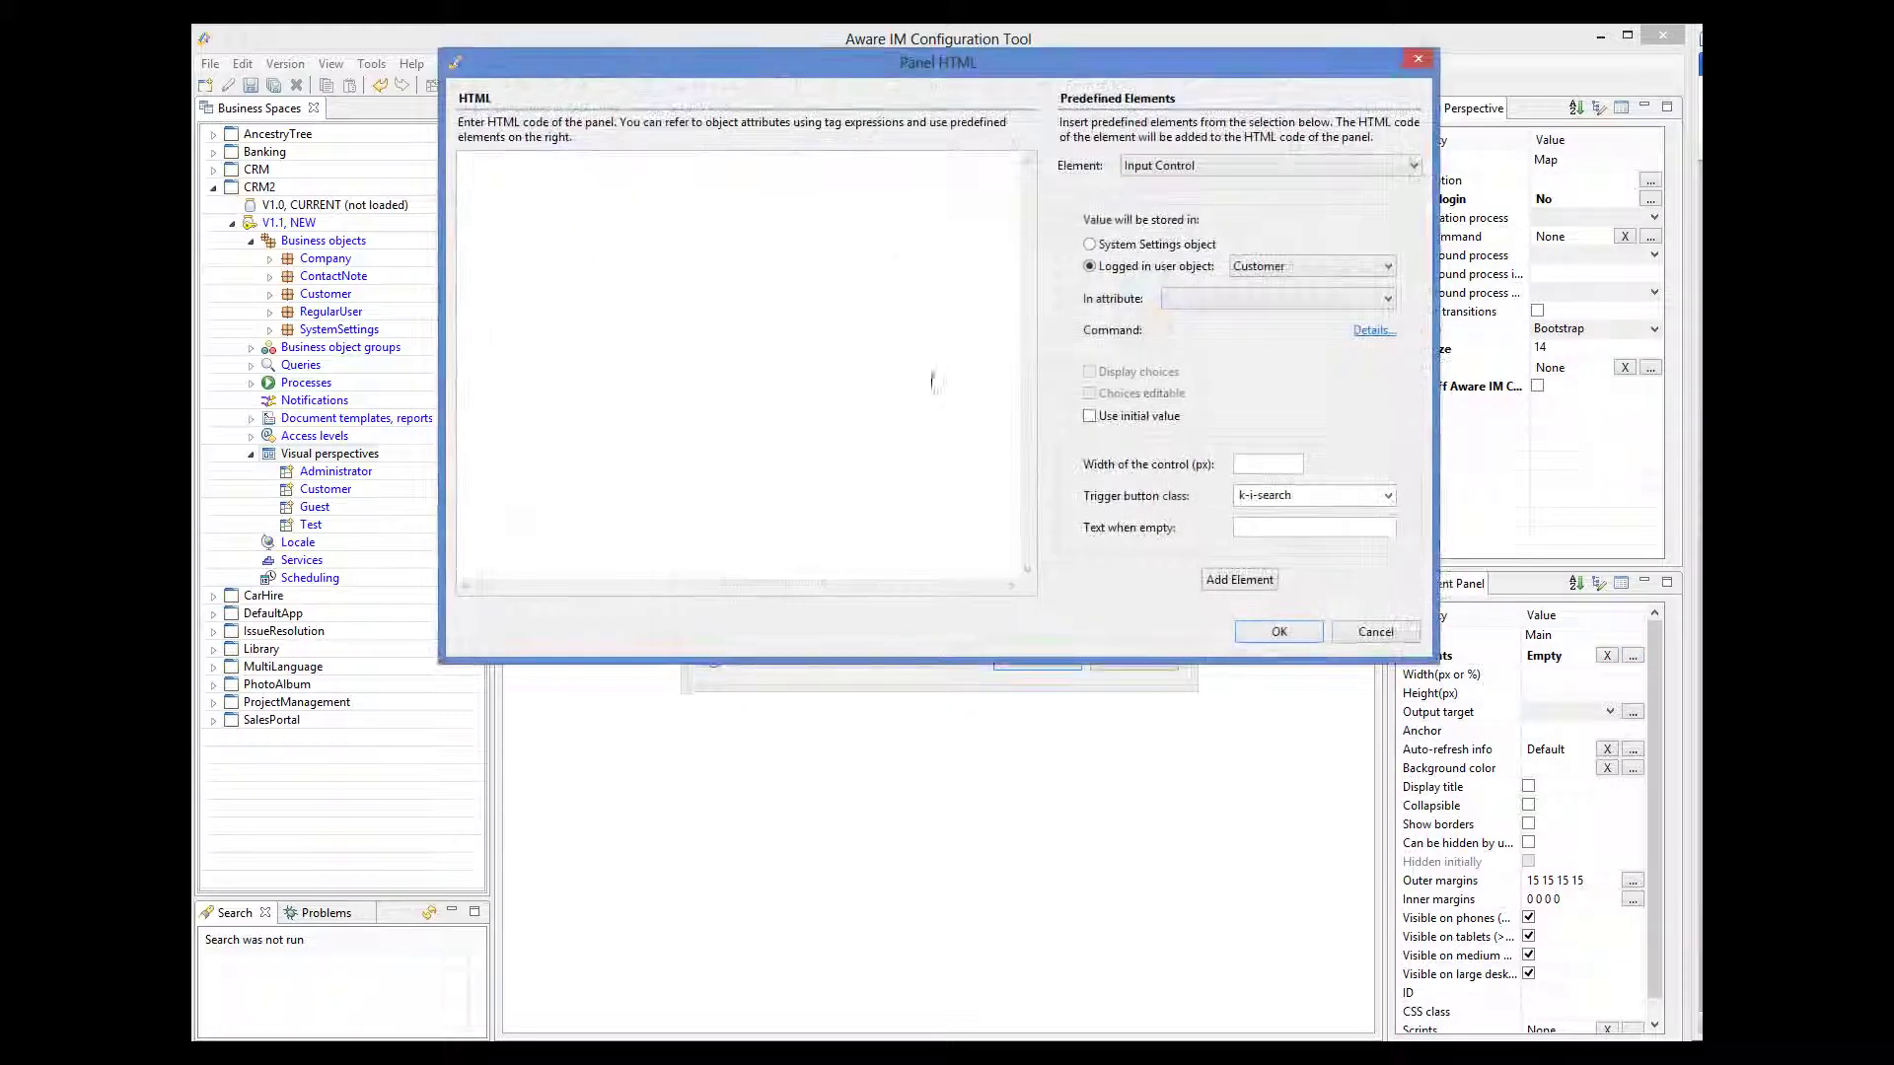
click(1182, 169)
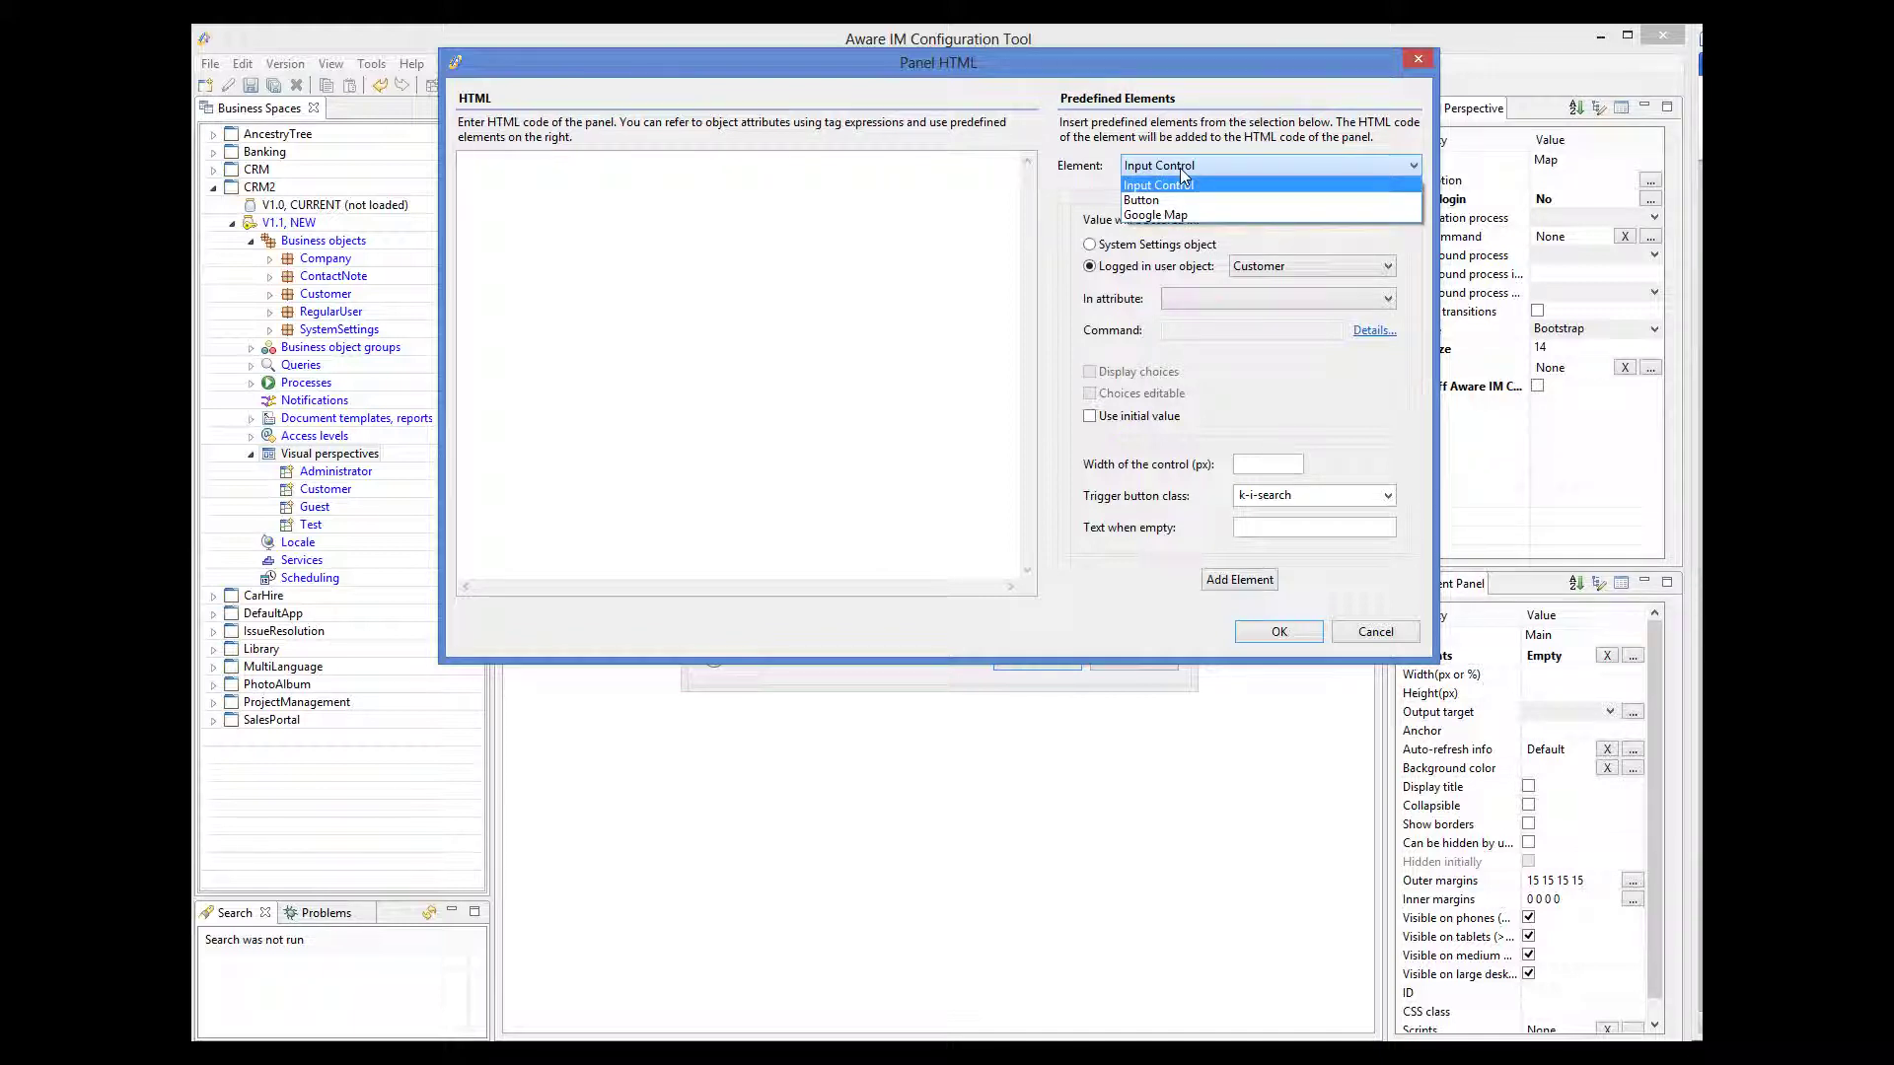
click(1180, 217)
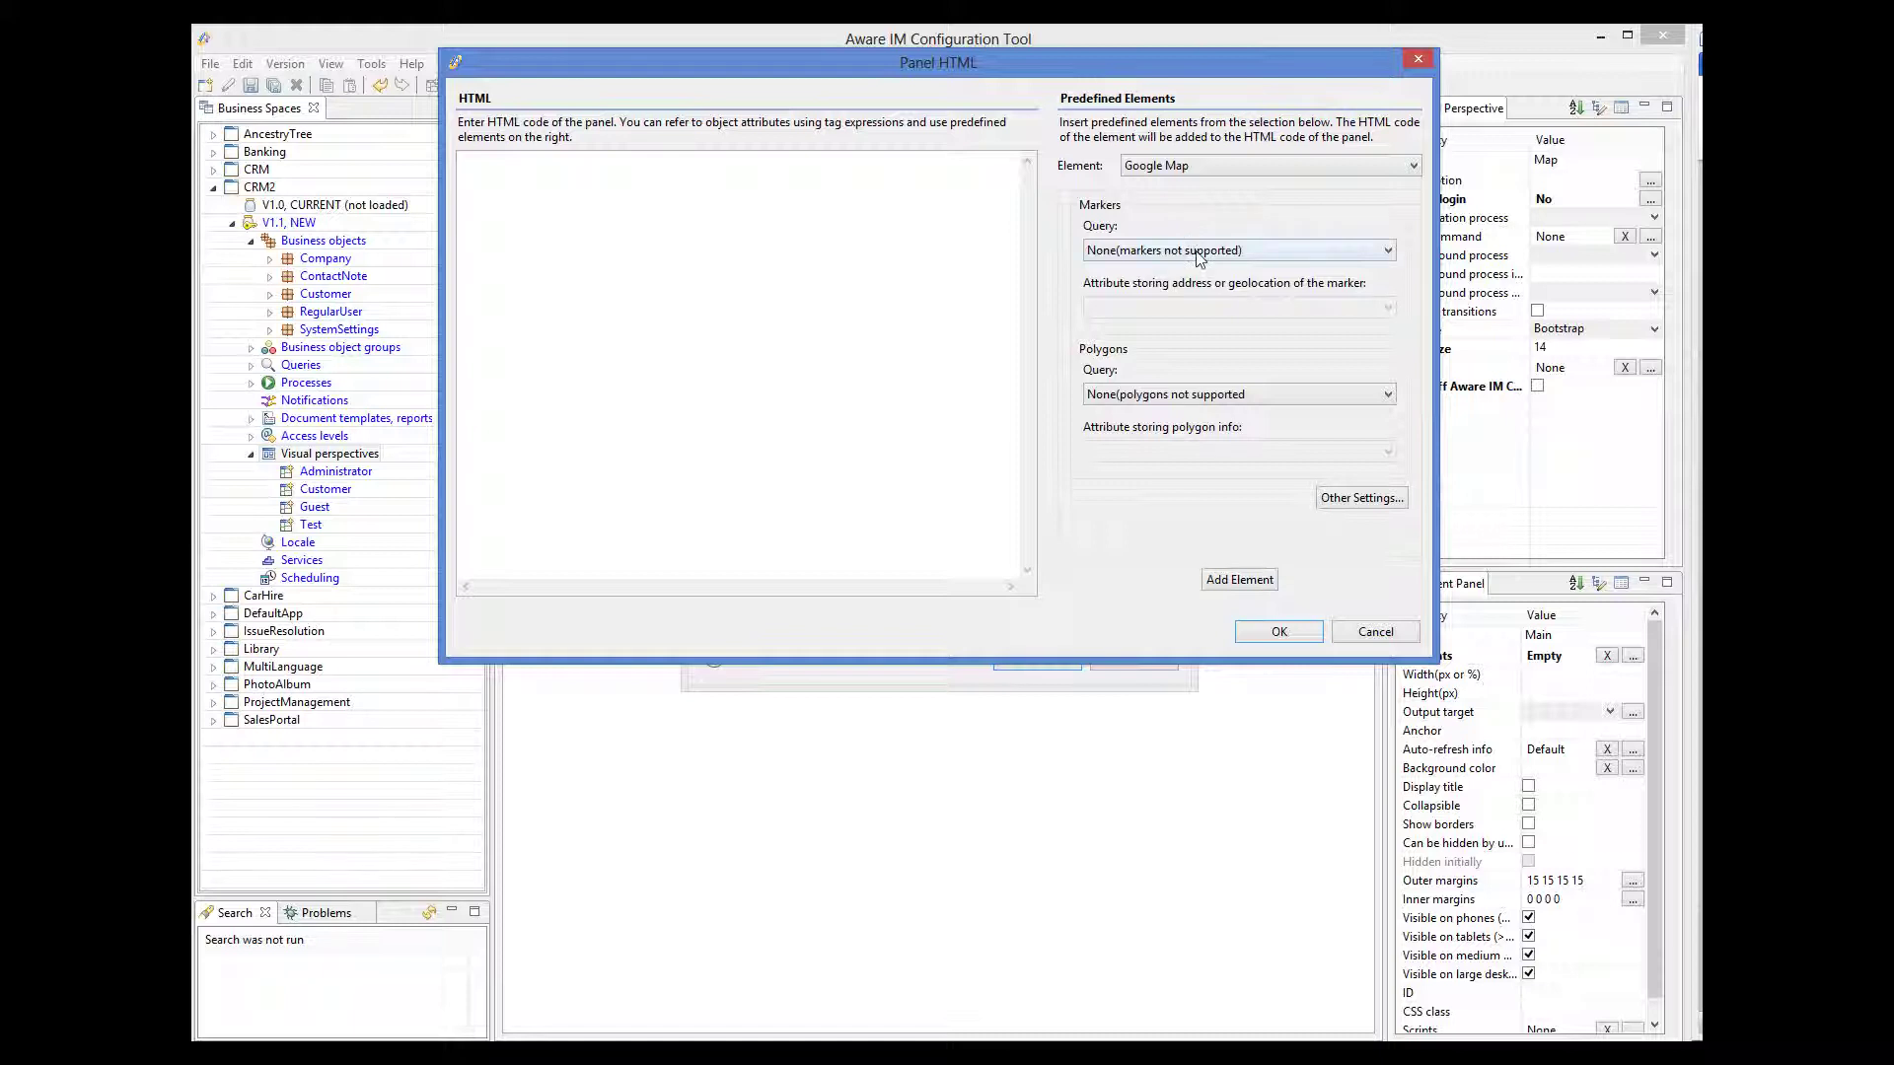
click(1198, 252)
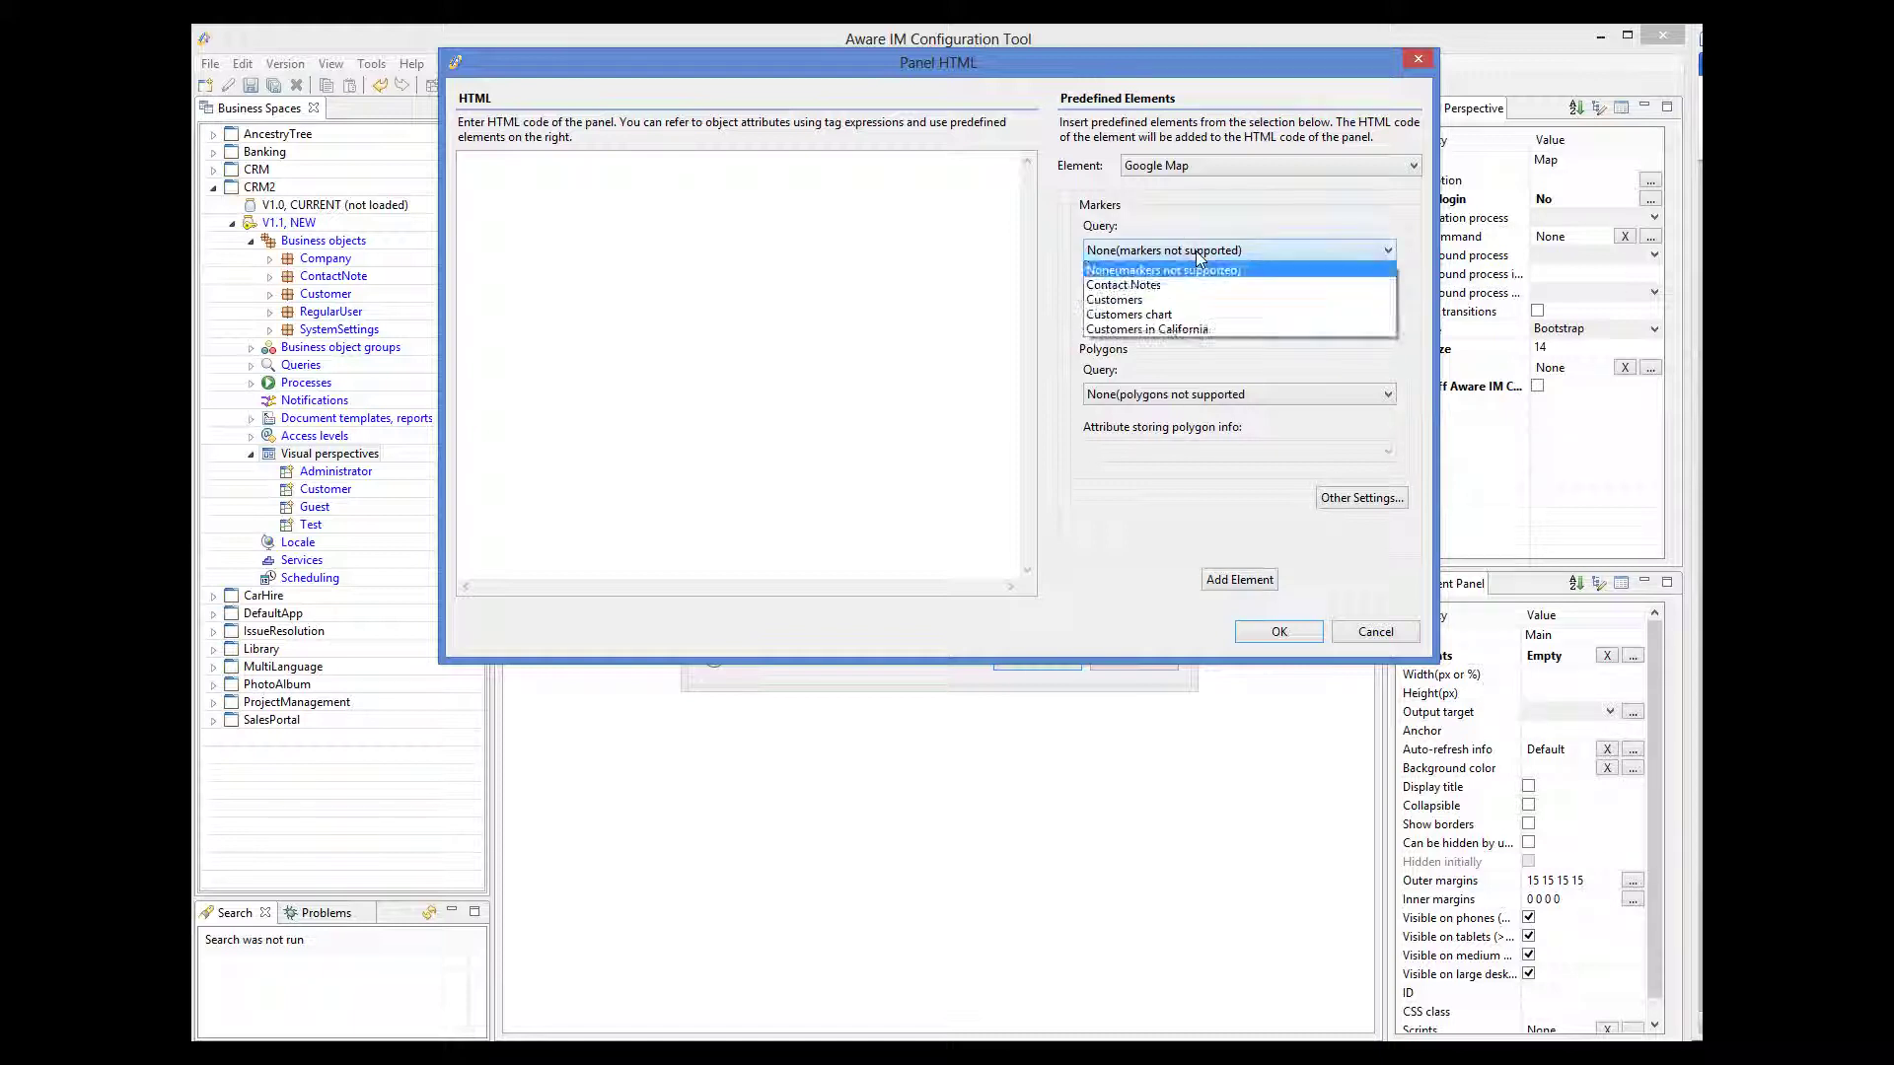
click(1188, 330)
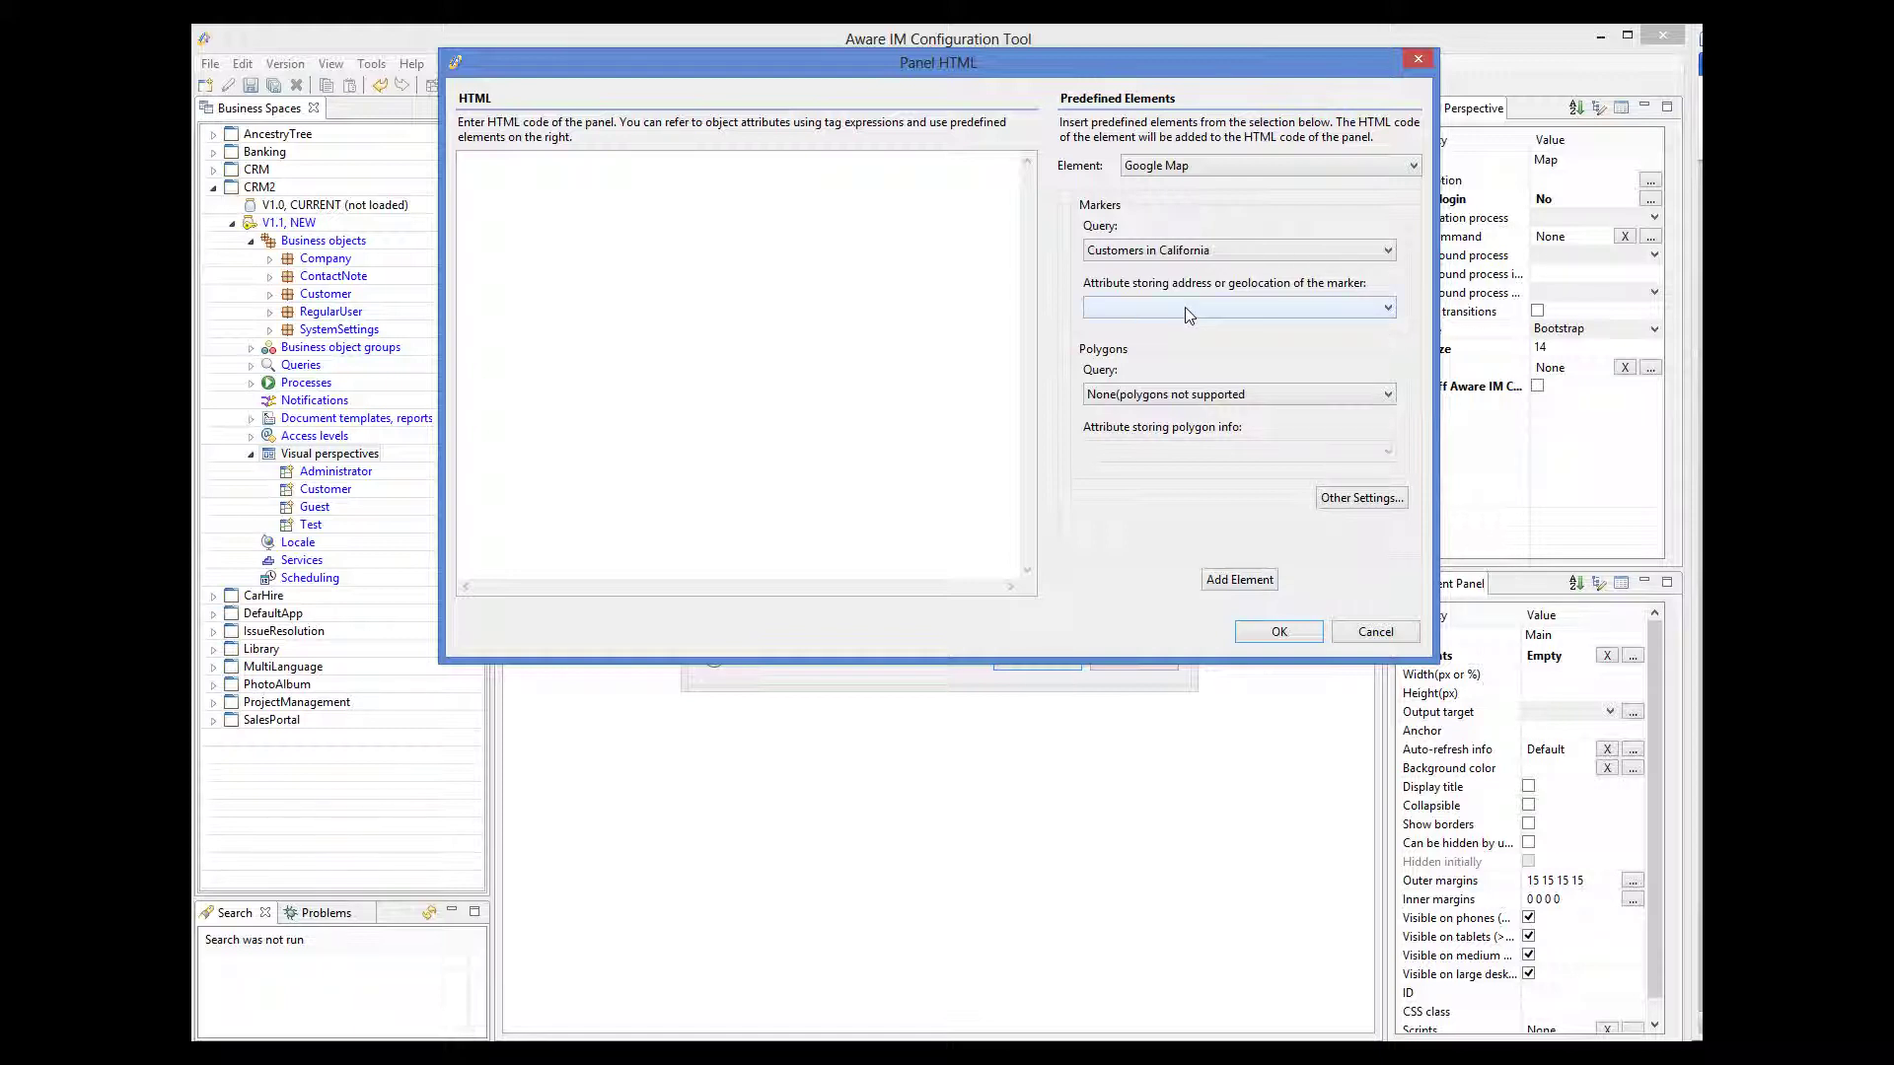
click(1187, 309)
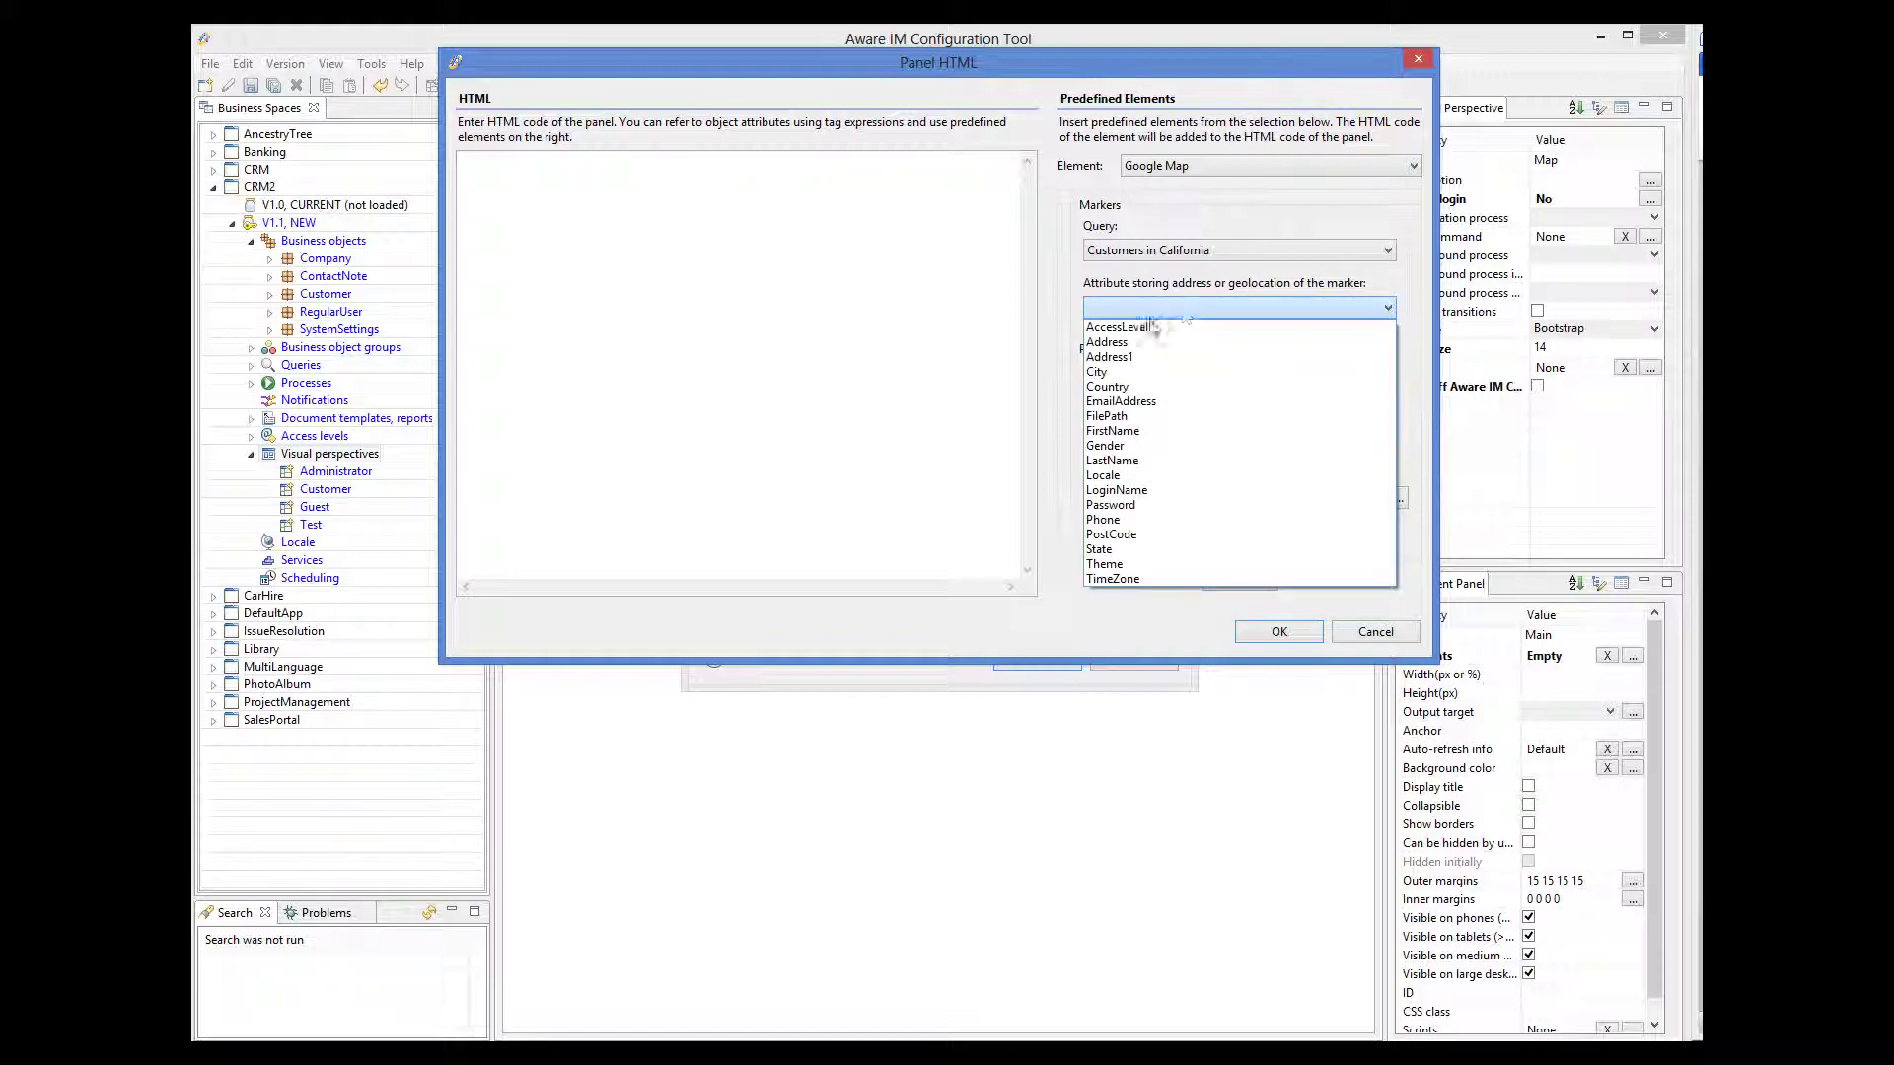
click(1124, 342)
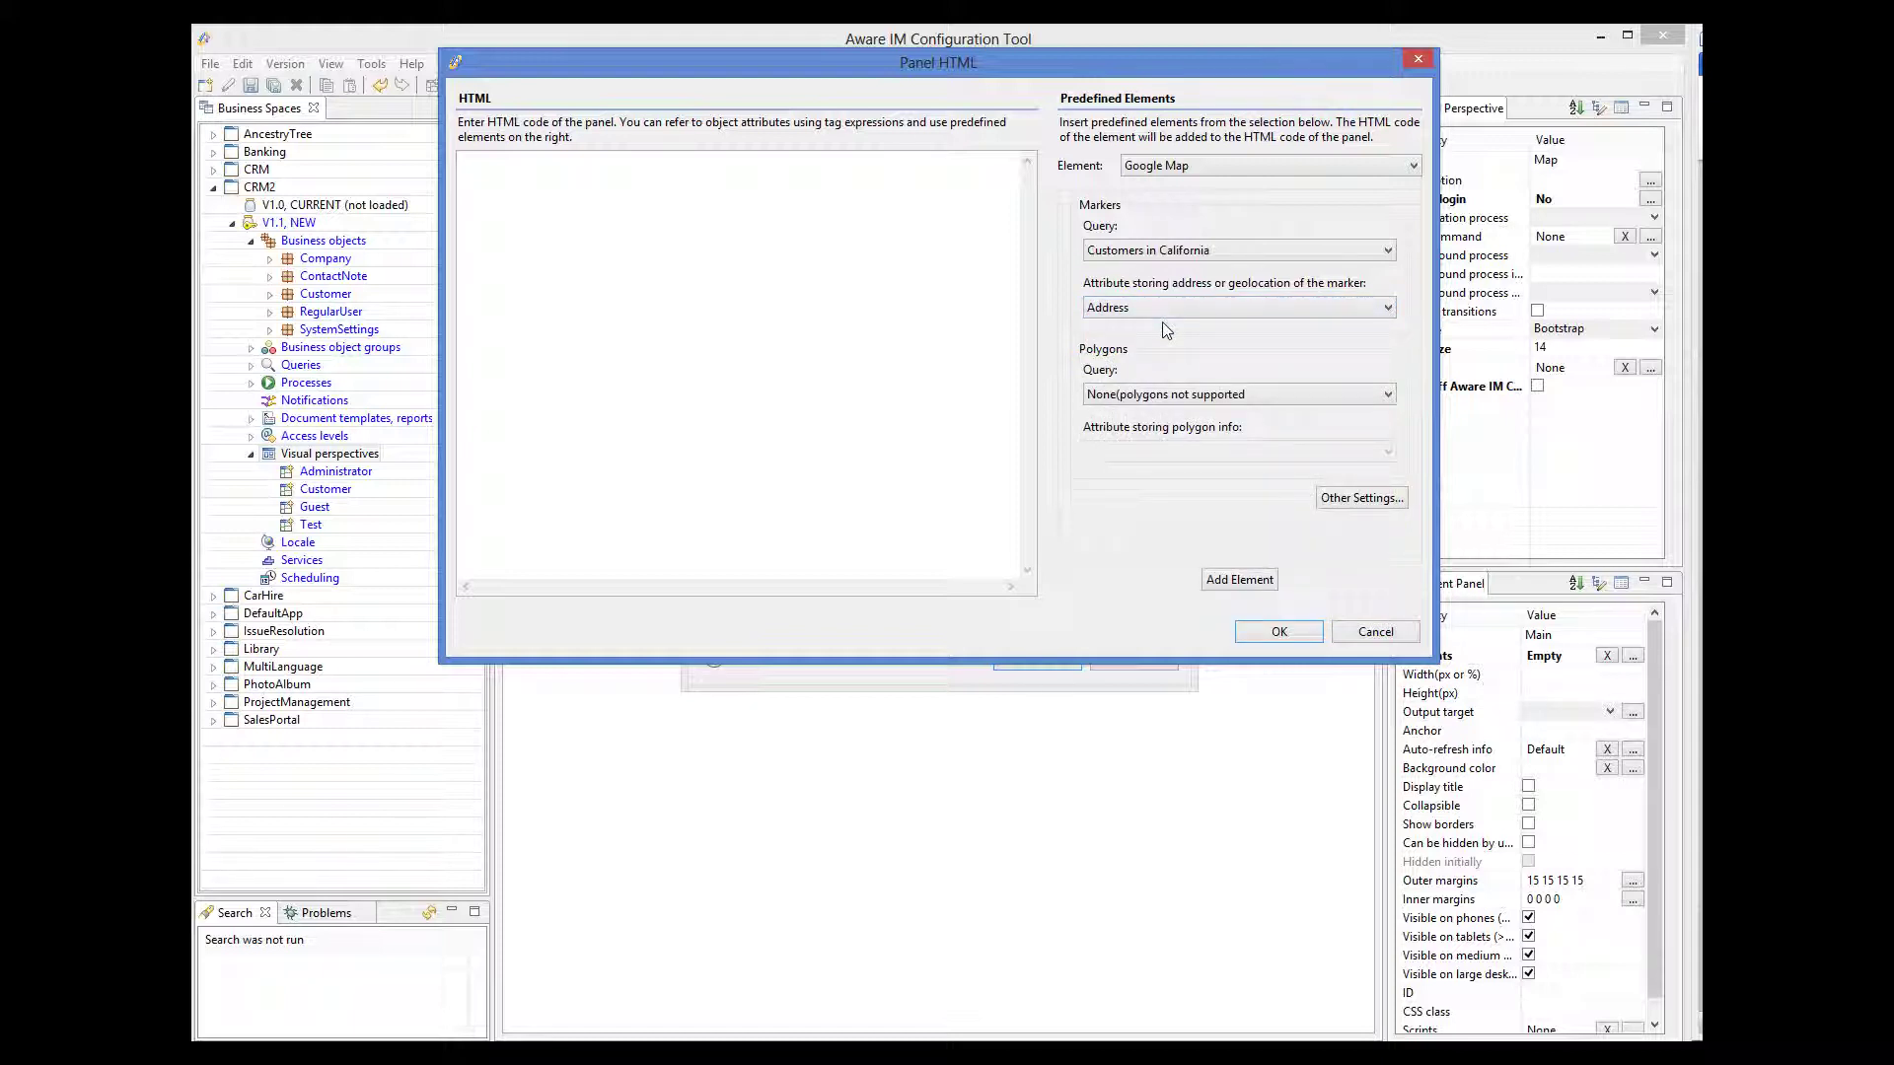
- Change the Google Map's initial zoom from 13 to 5 and enable zoom and scale controls
click(1384, 501)
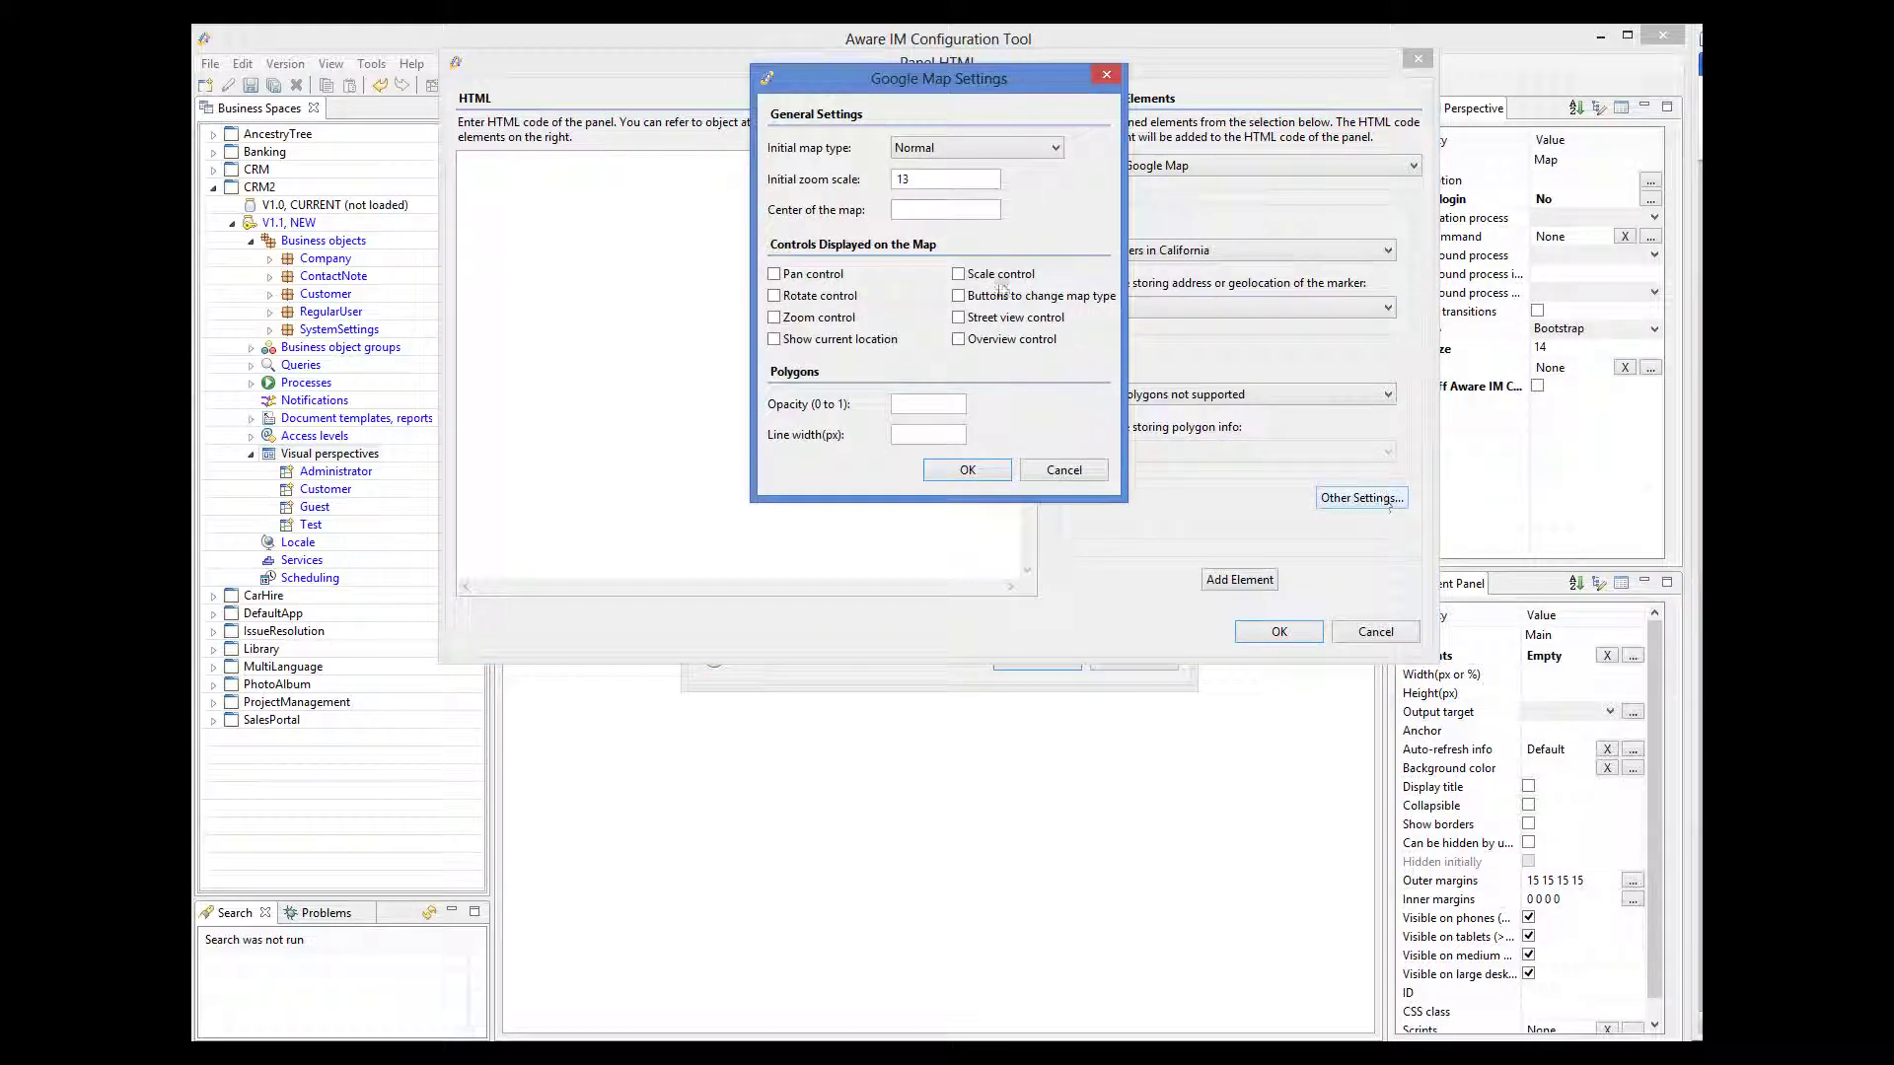
drag(918, 180, 881, 188)
text(5)
click(775, 319)
click(958, 274)
click(992, 471)
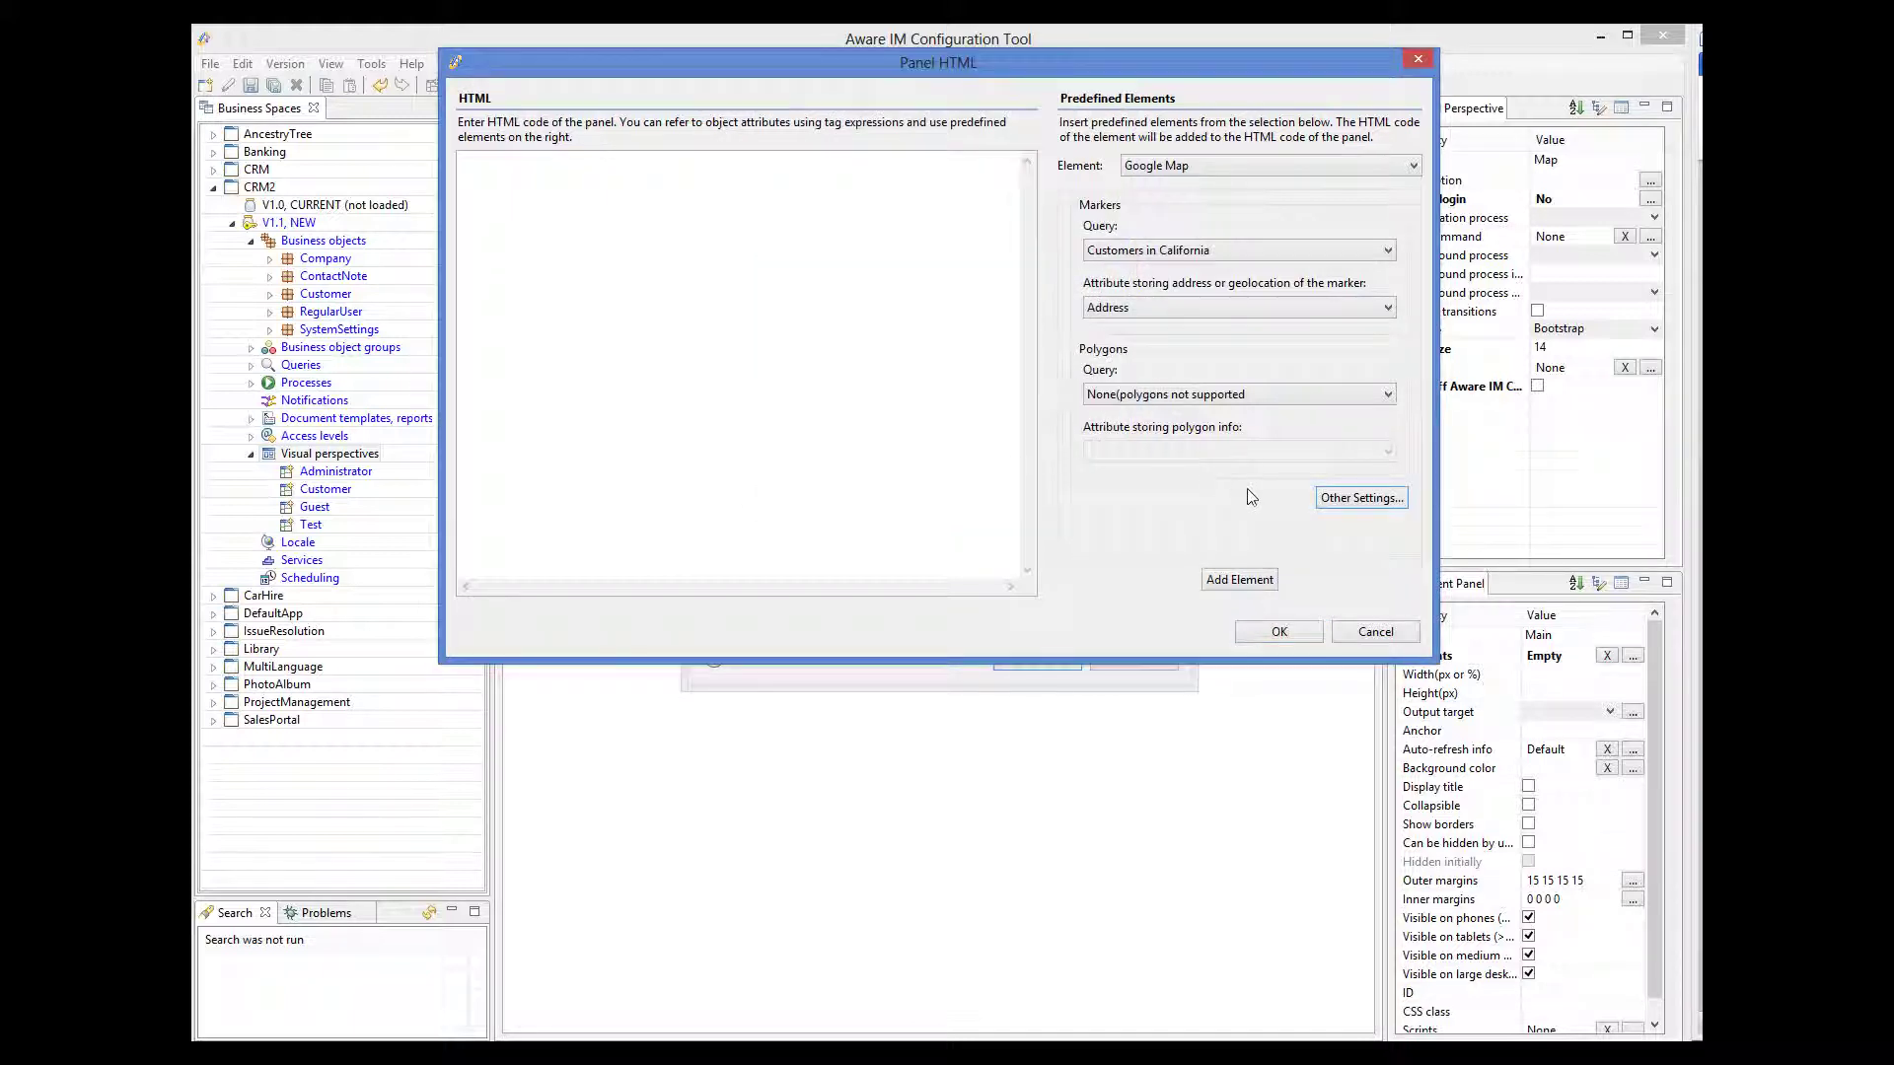
- Insert the Google Map code into the panel HTML, acknowledging the data-ref warning
click(1265, 585)
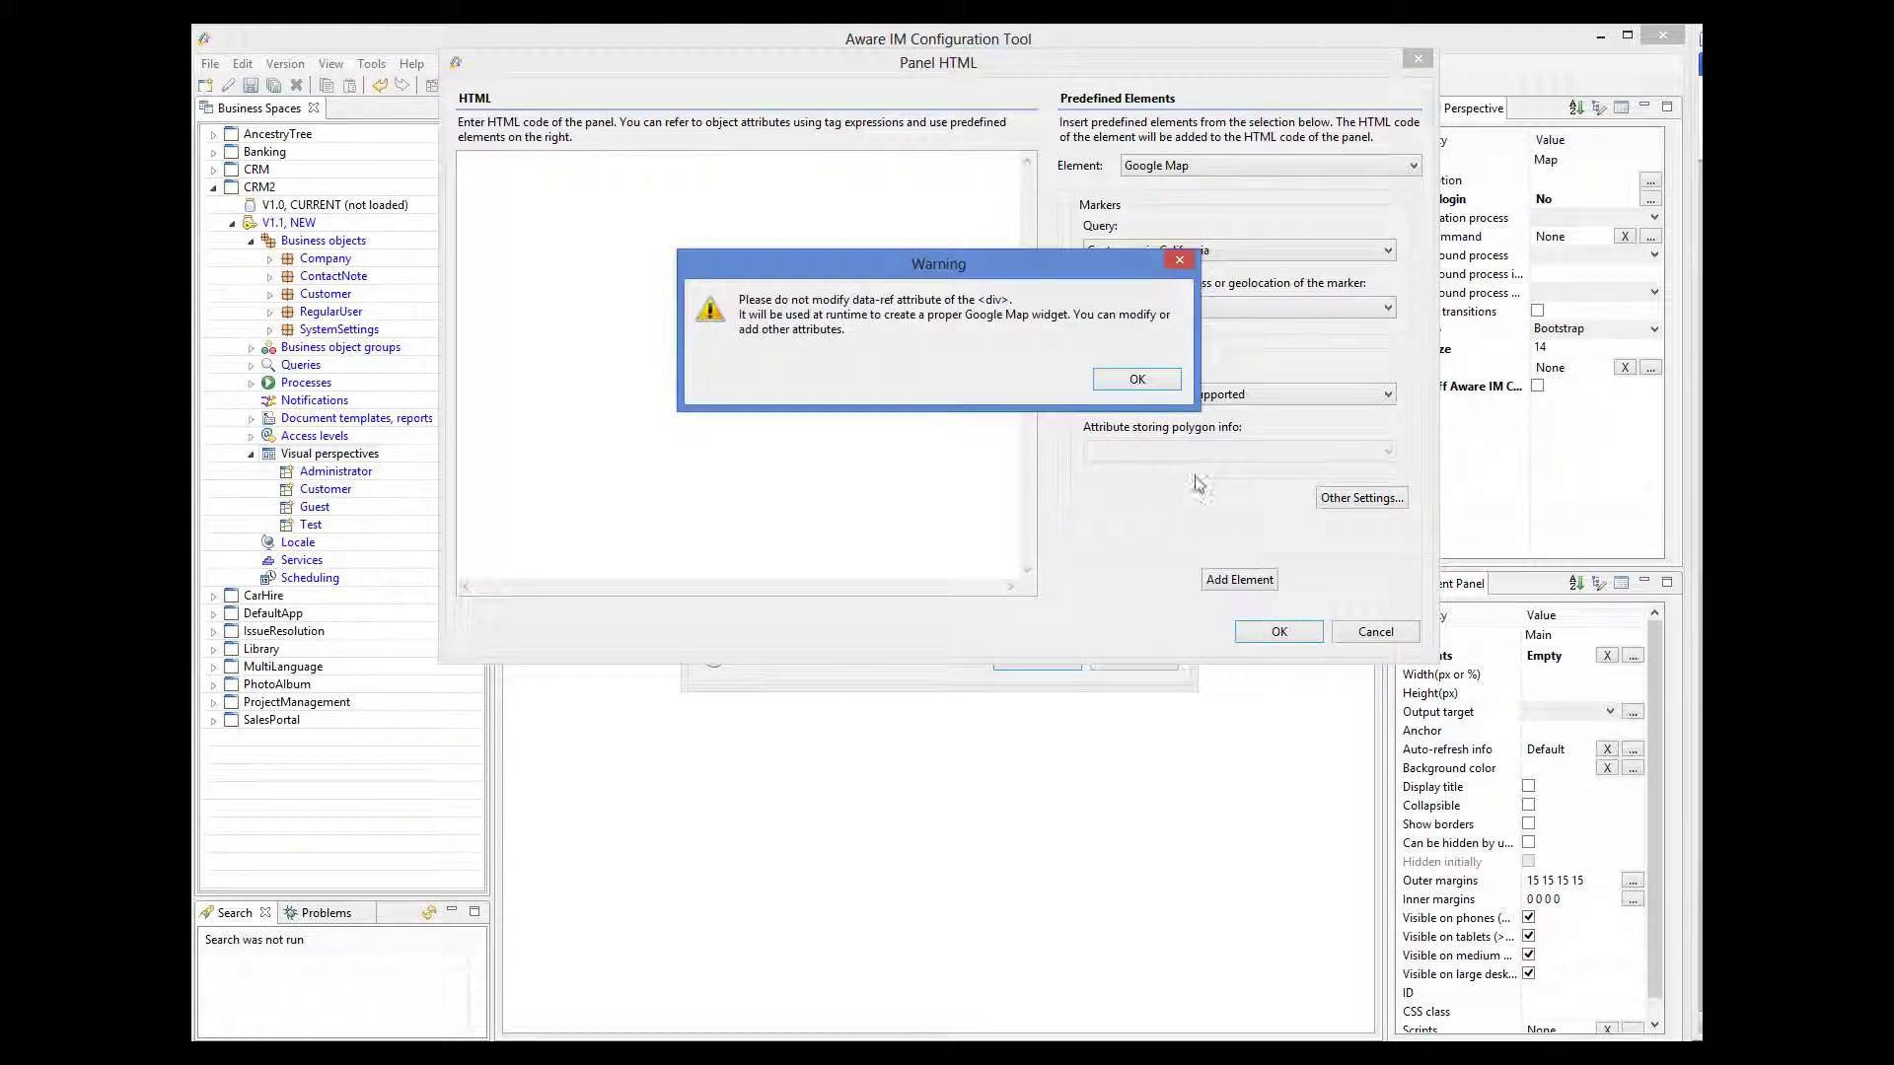
click(1137, 380)
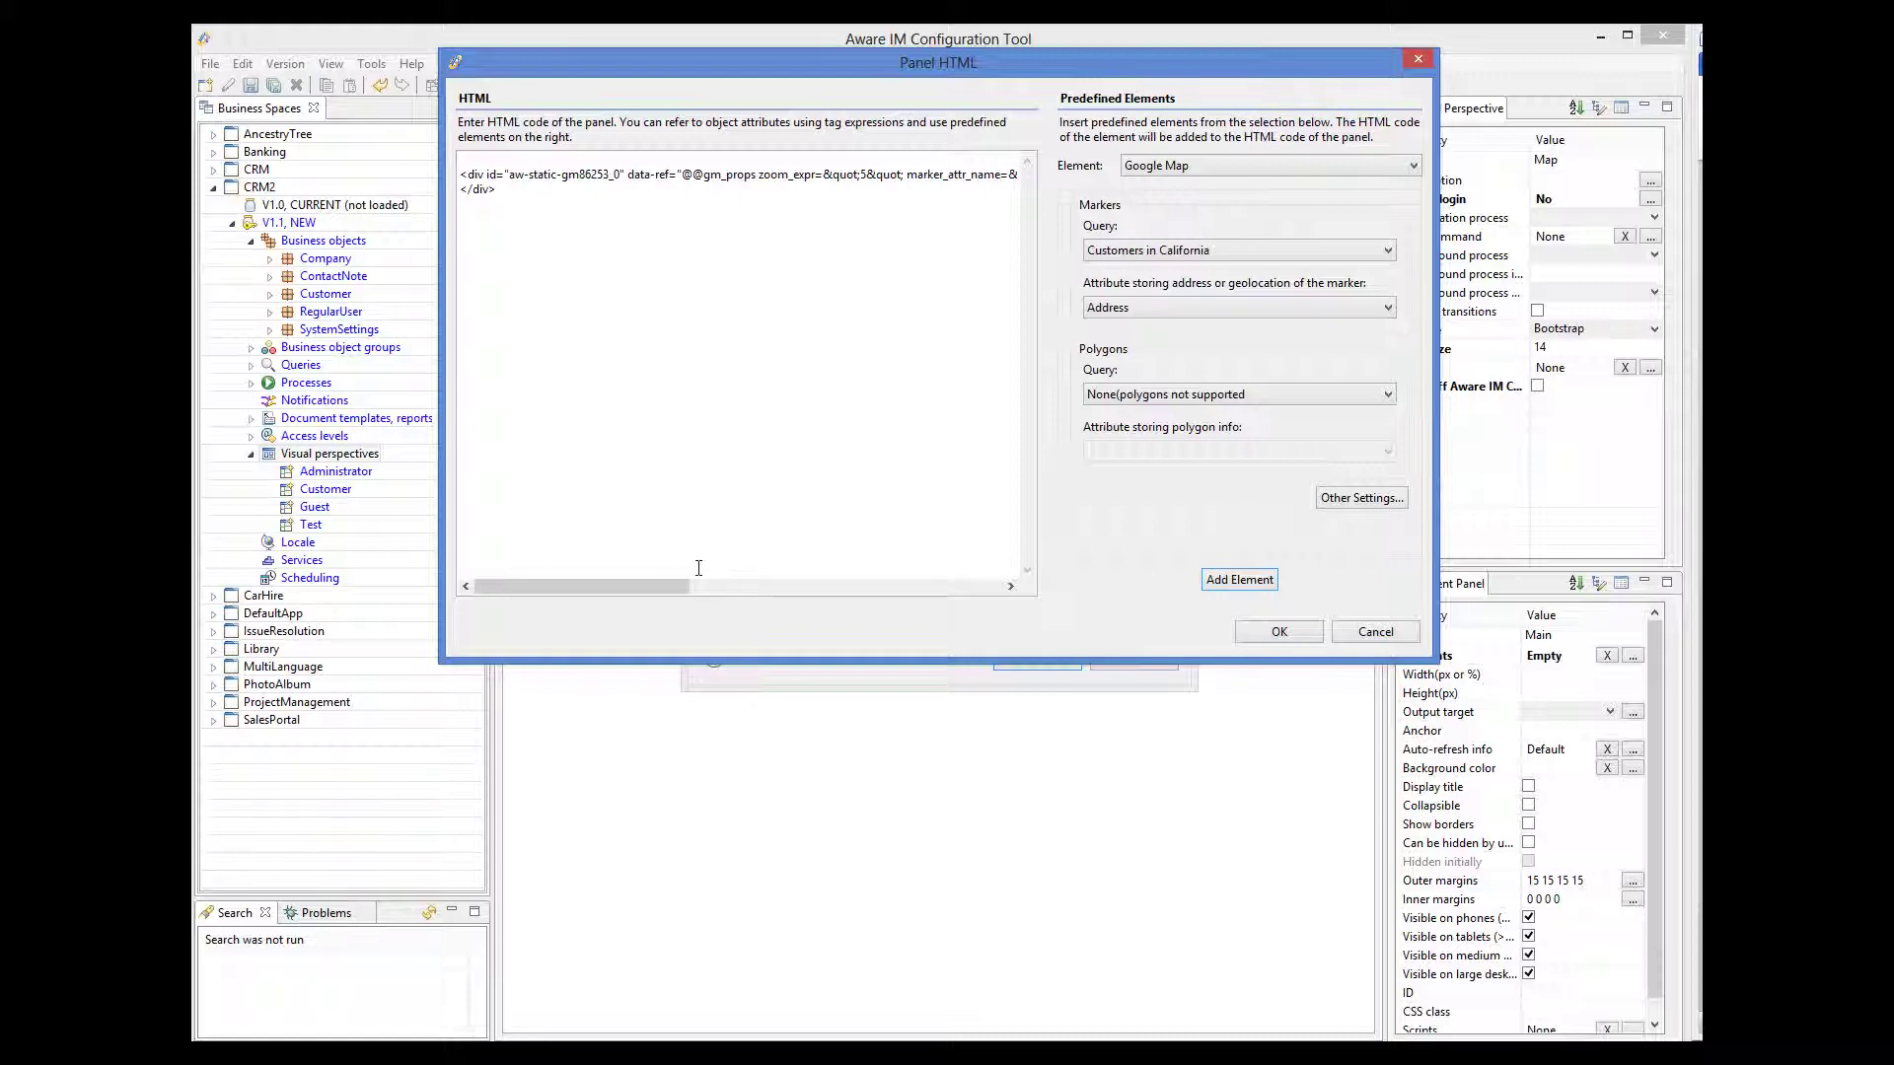
mouse_move(678, 584)
mouse_down()
mouse_move(900, 589)
mouse_move(698, 589)
mouse_up()
- Give the map div style="width:370px;height:370px;", accept the dialogs and save the Map perspective
click(490, 175)
text(style="width:370px;height:370px;")
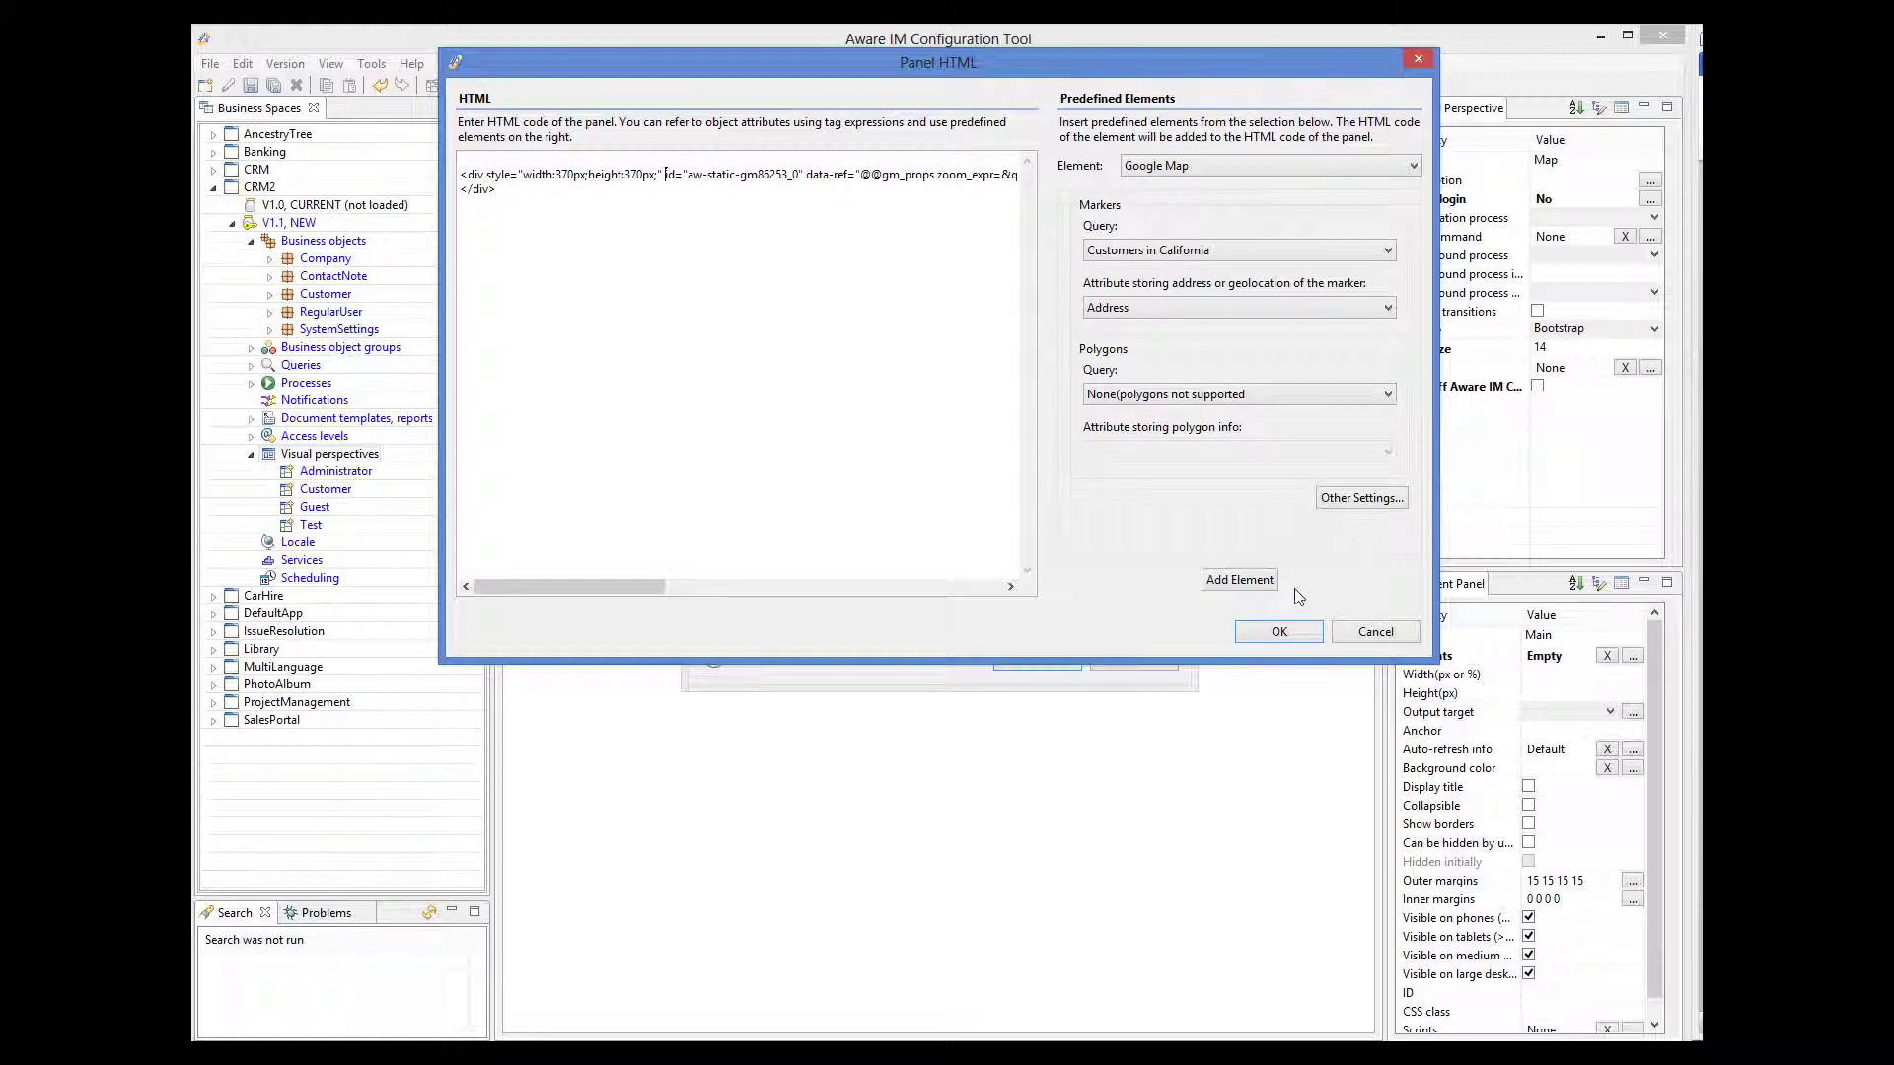
click(1279, 633)
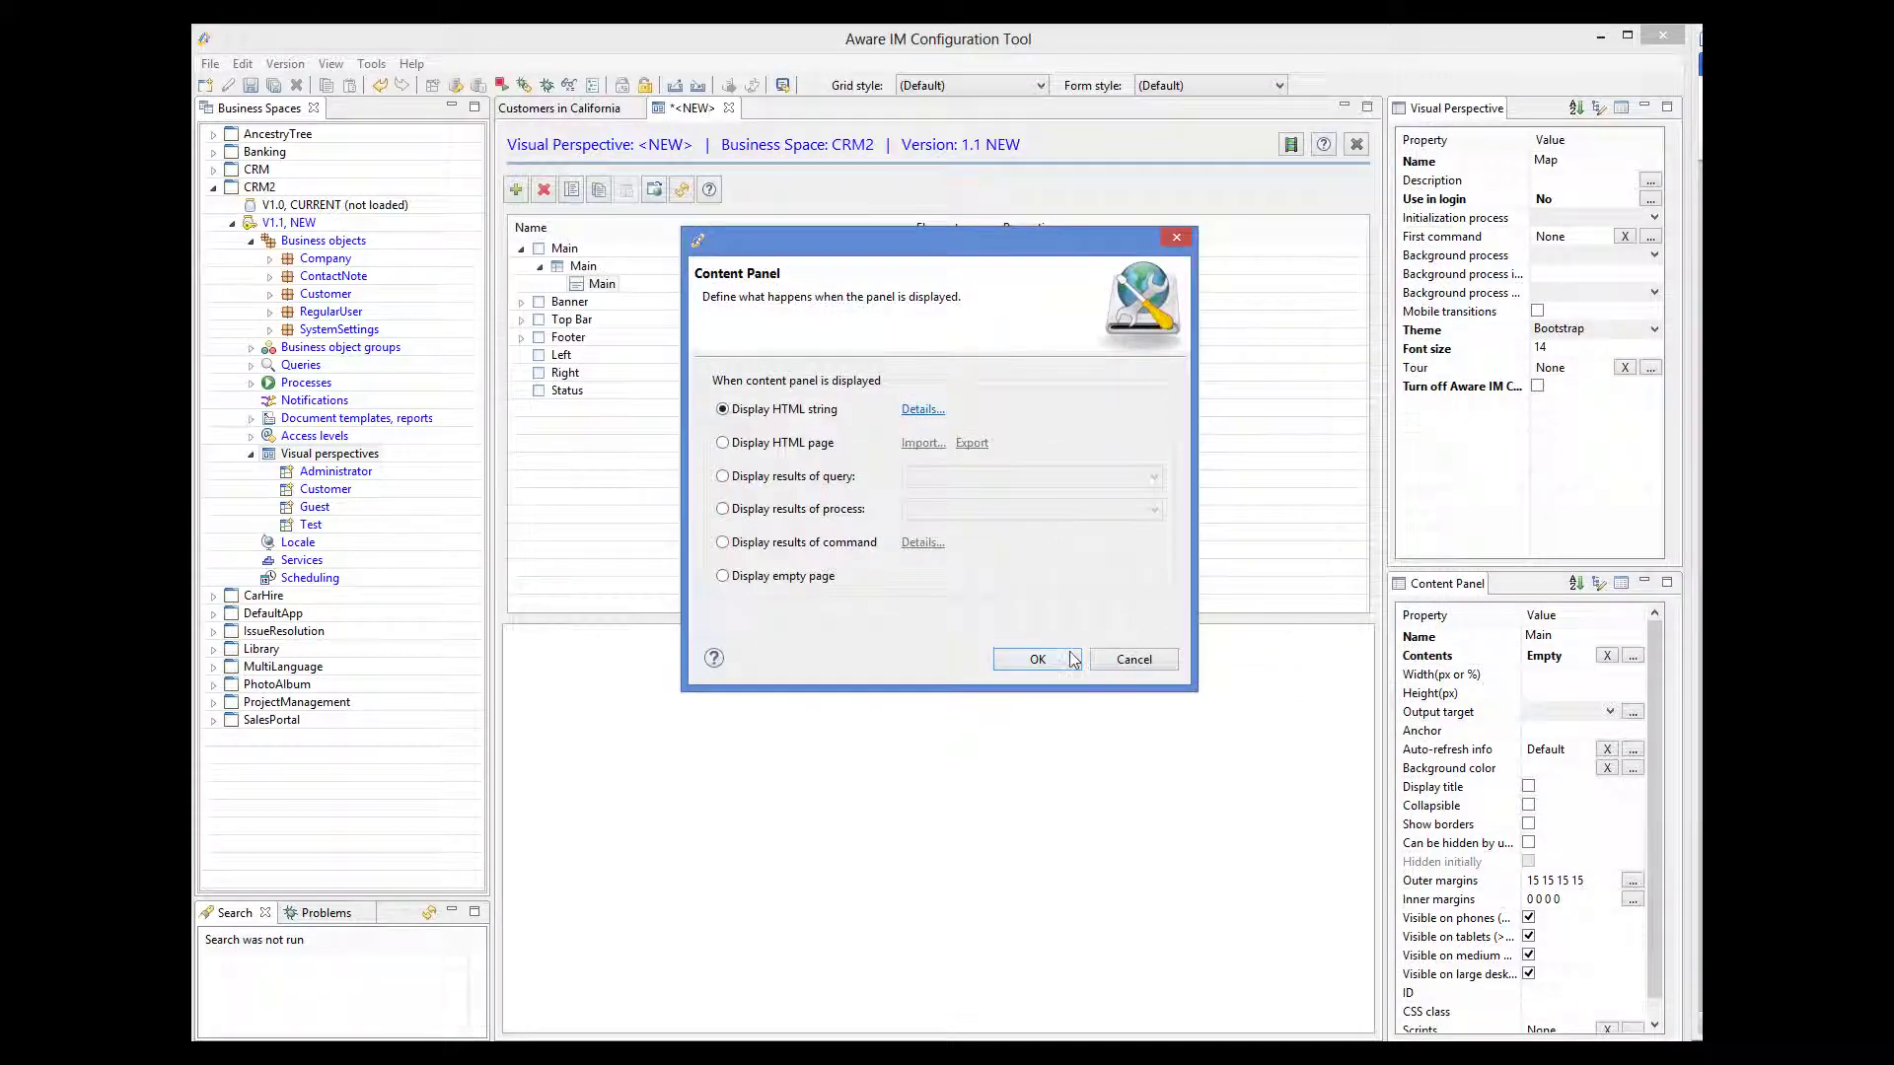
click(1073, 660)
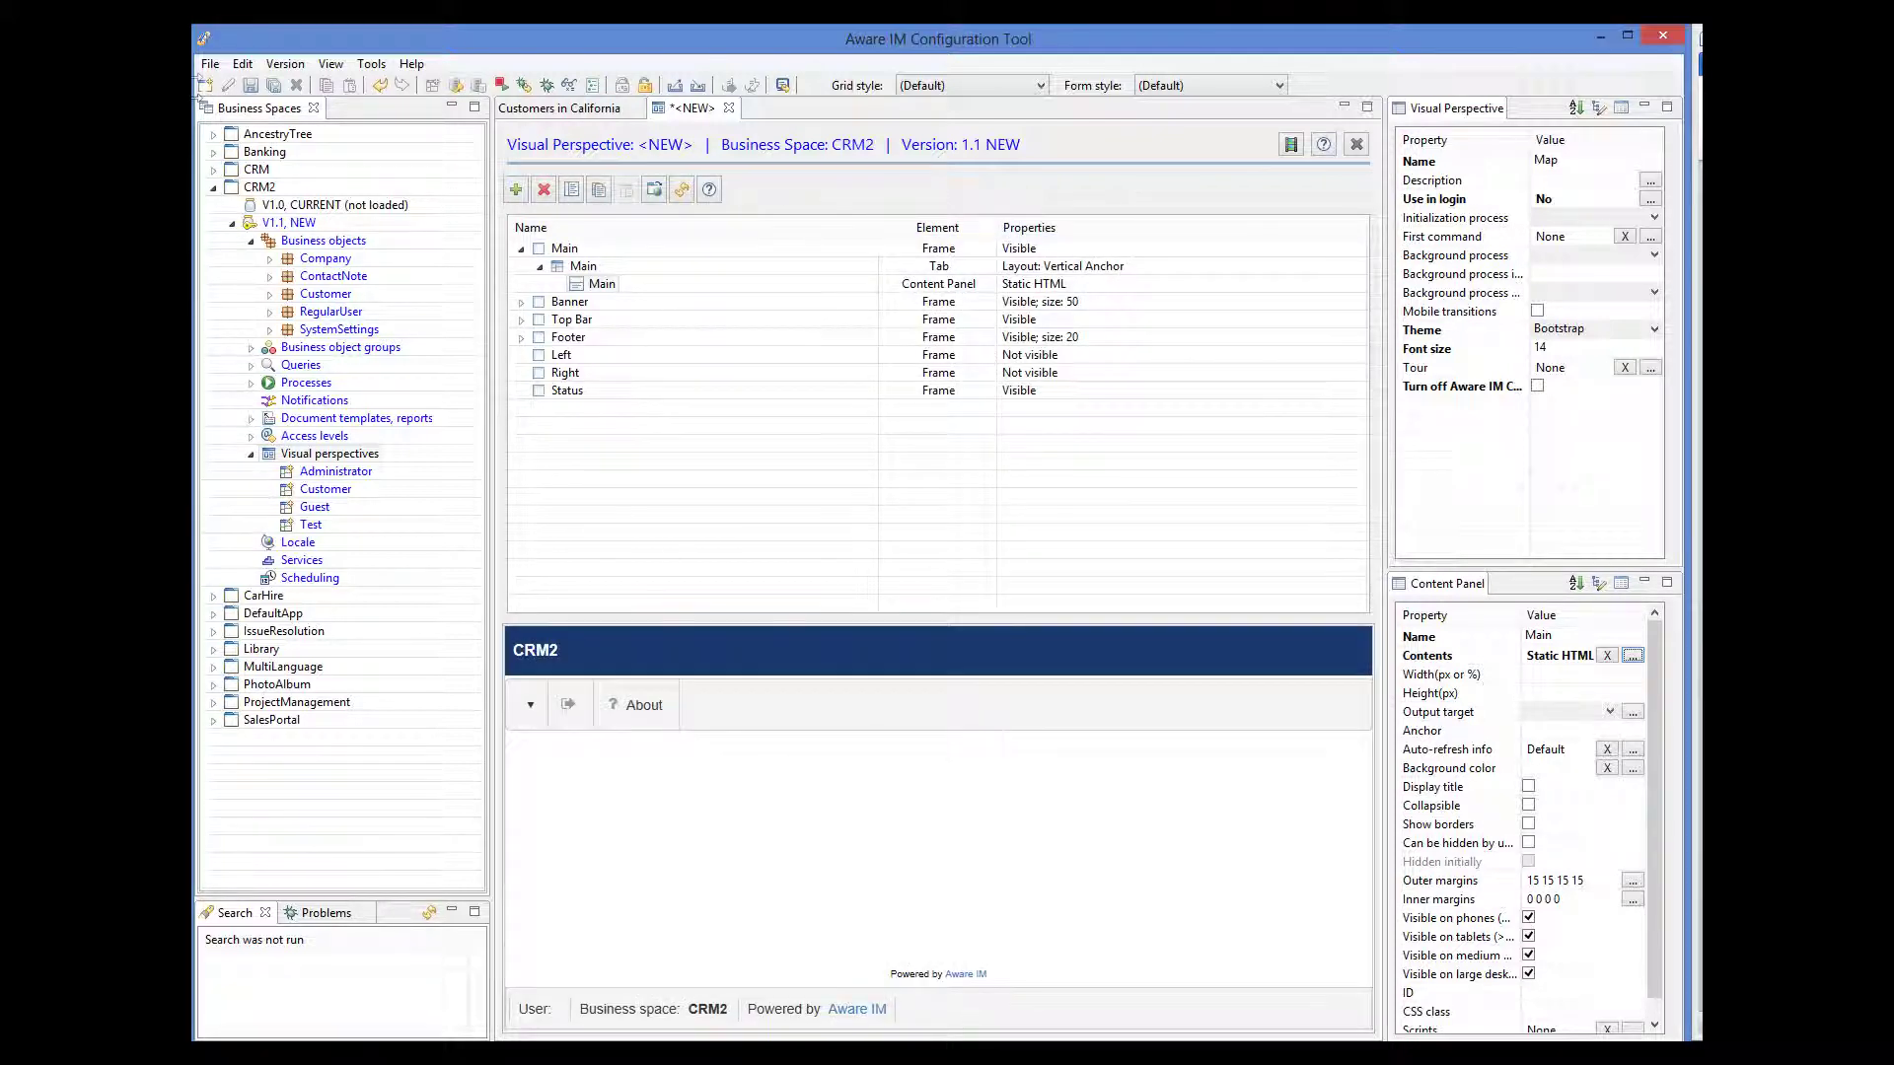
click(250, 86)
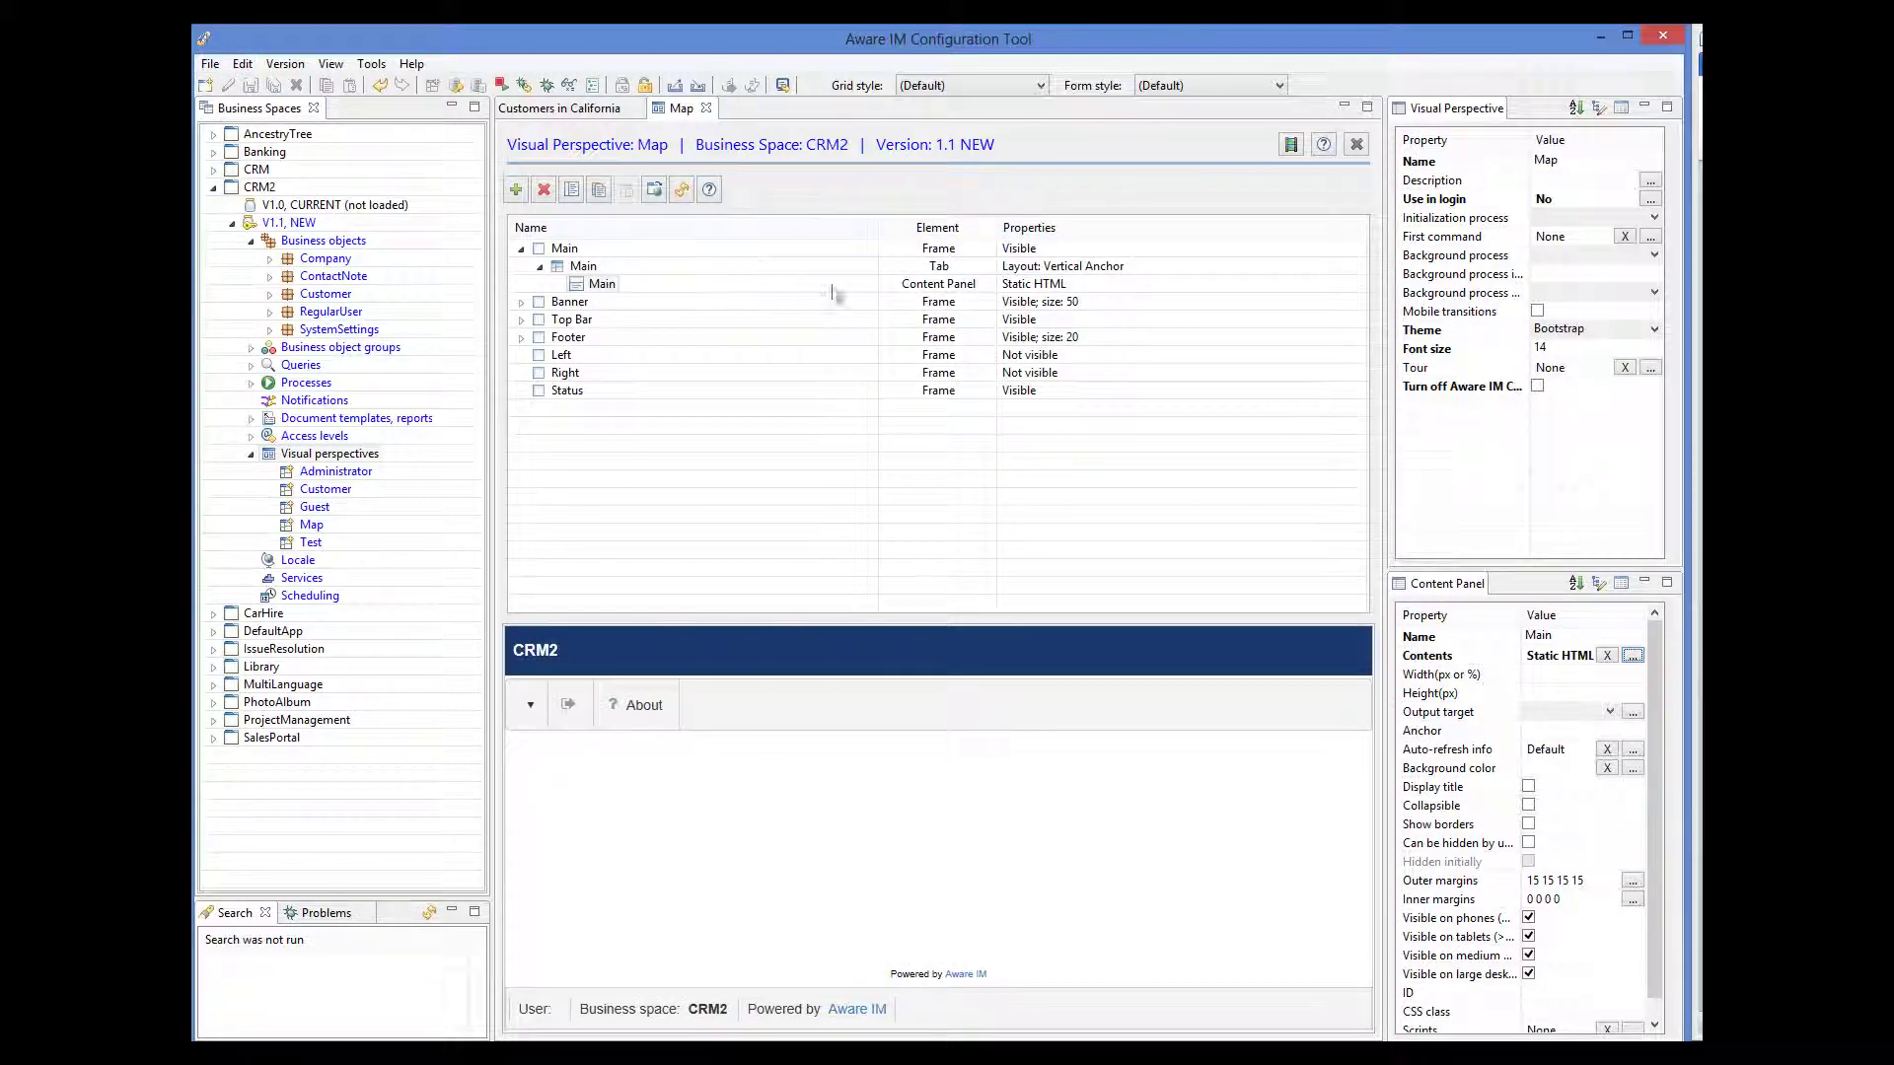
click(1632, 656)
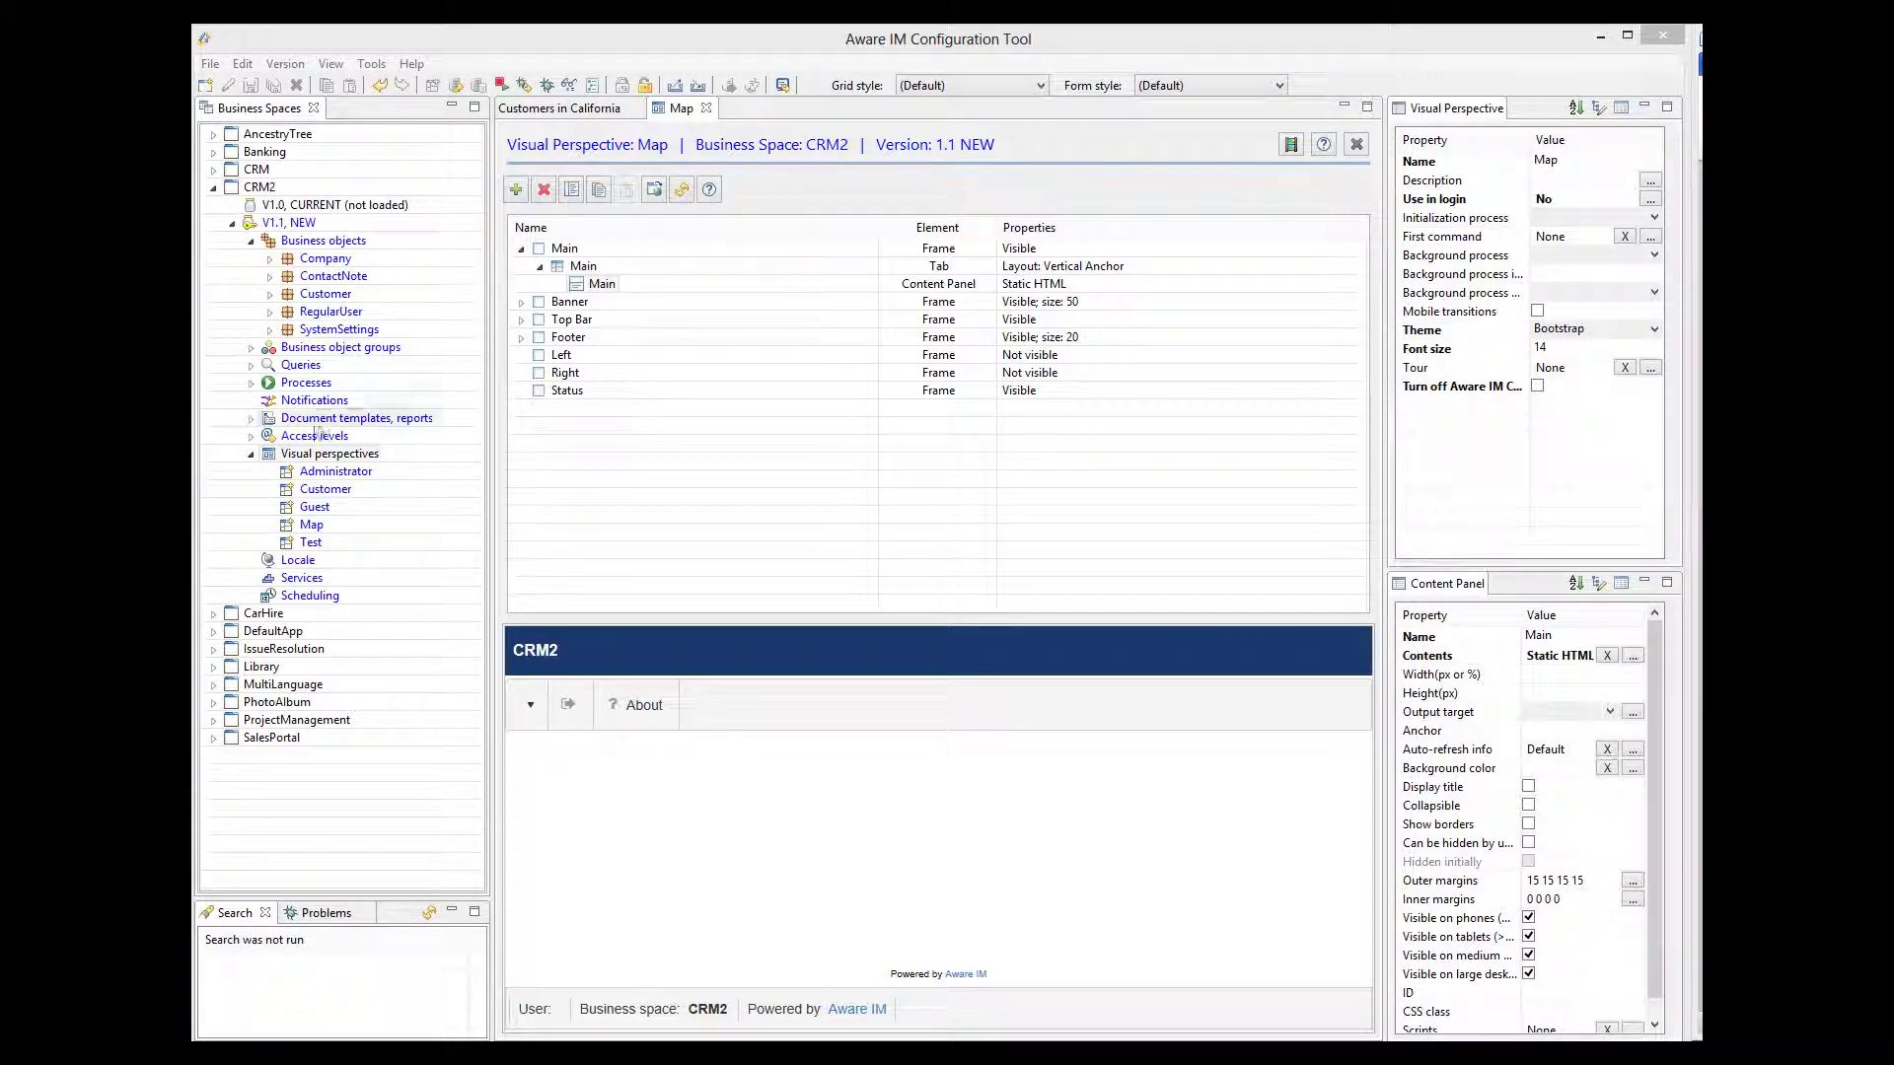
right_click(300, 382)
- Create a new process named ShowMap with a rule called 'Show map'
click(340, 393)
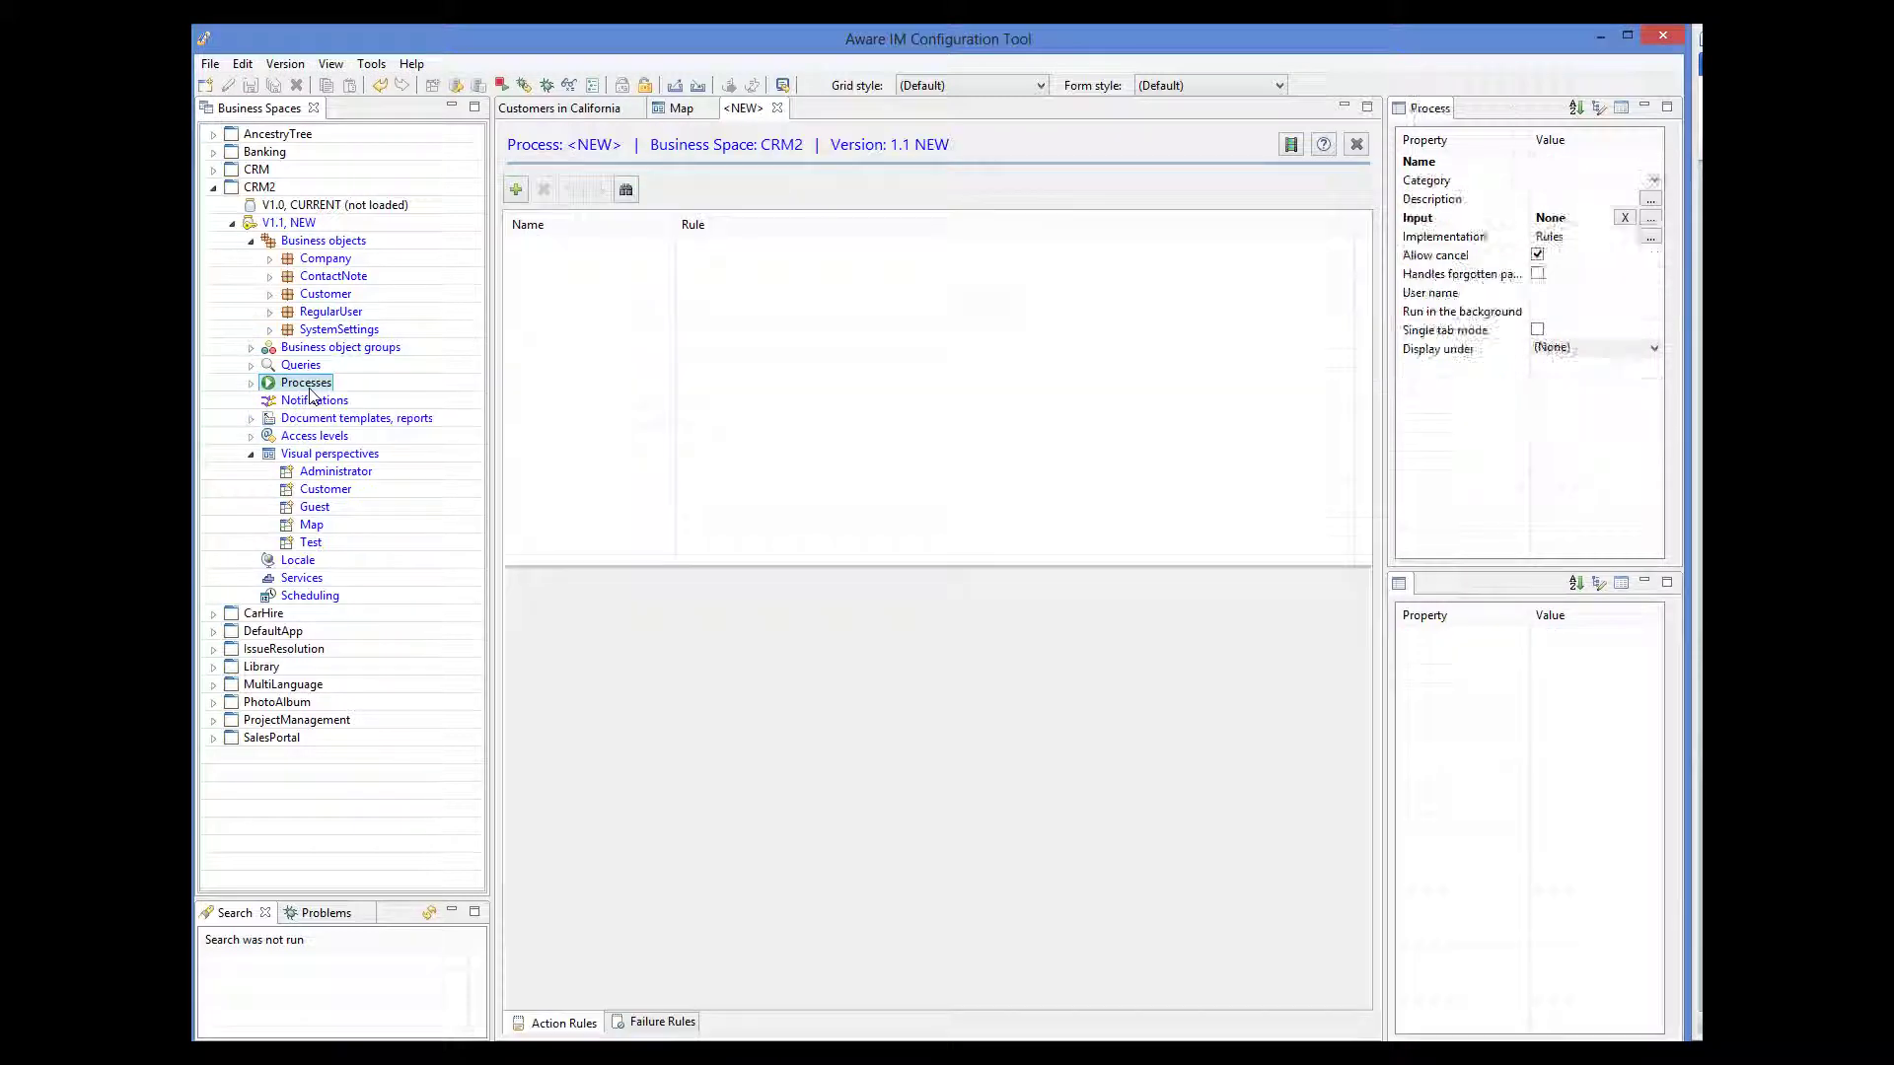
click(1535, 160)
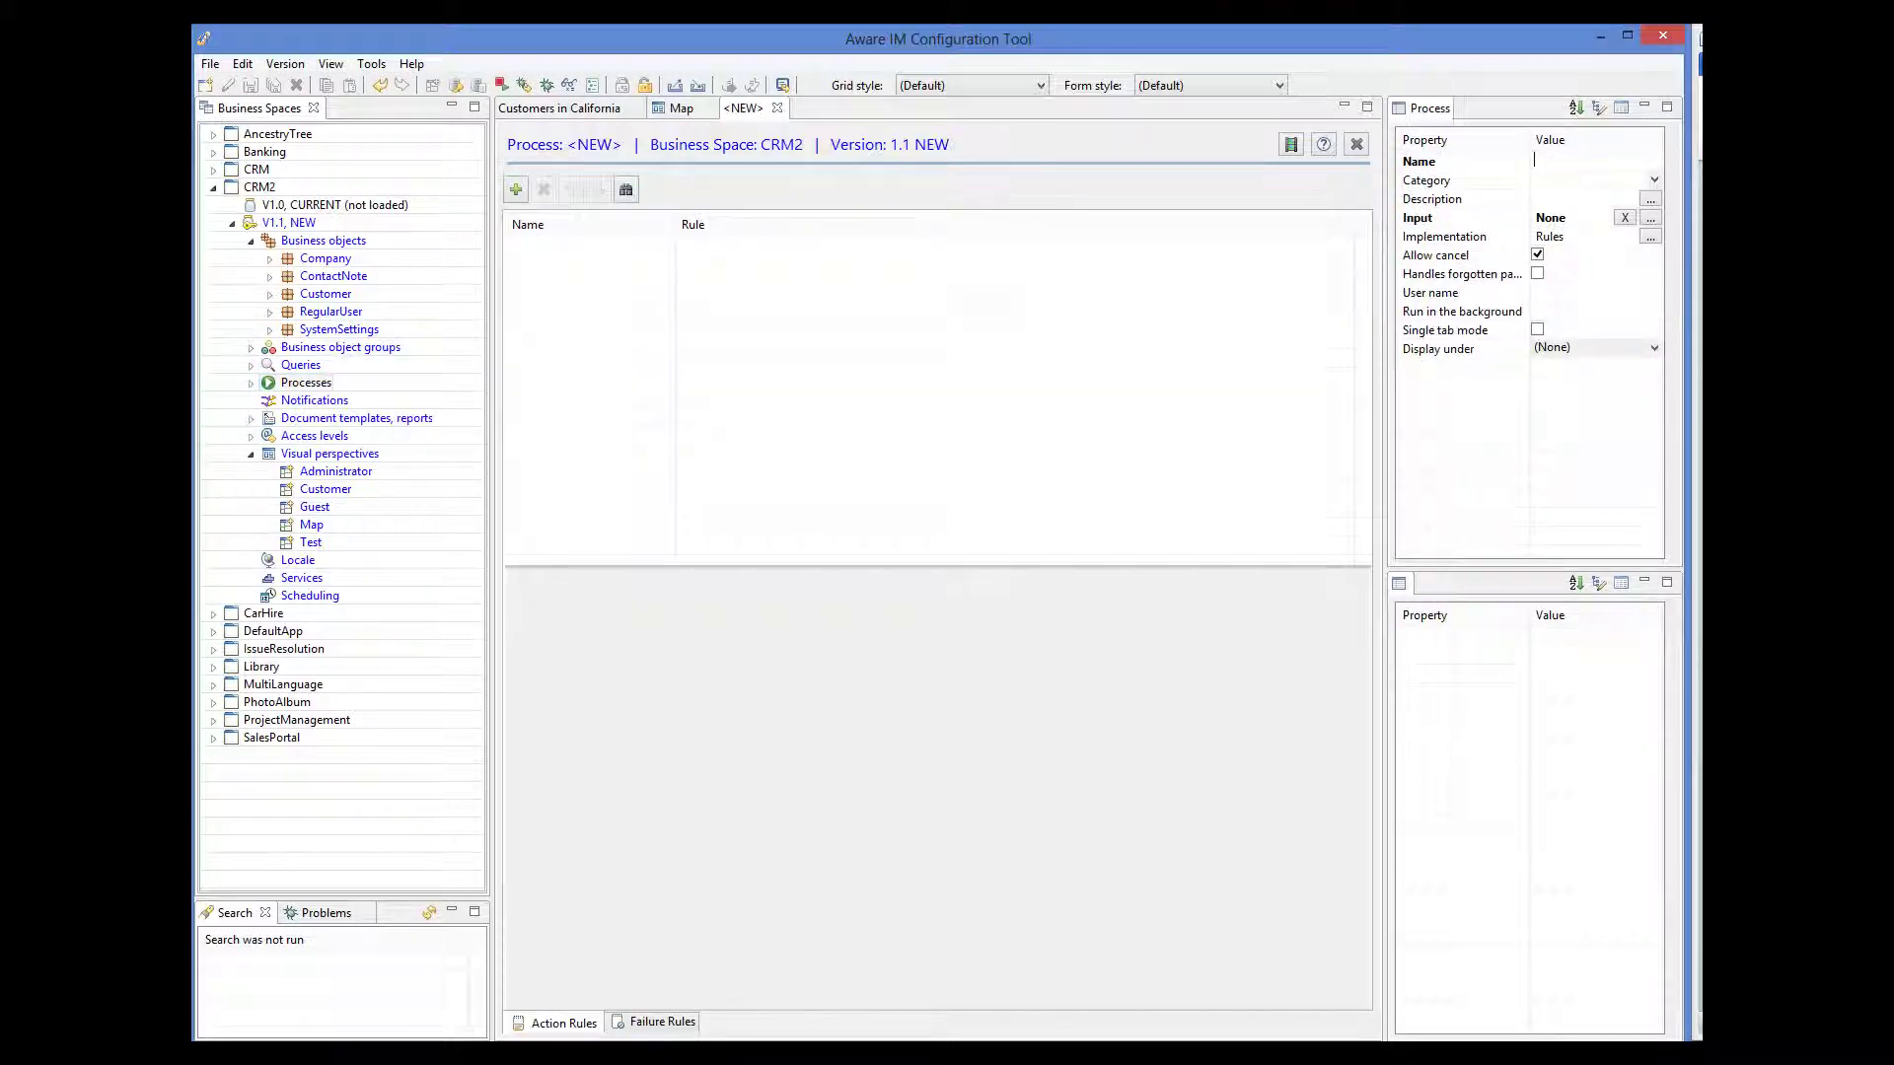
text(ShowMap)
click(516, 189)
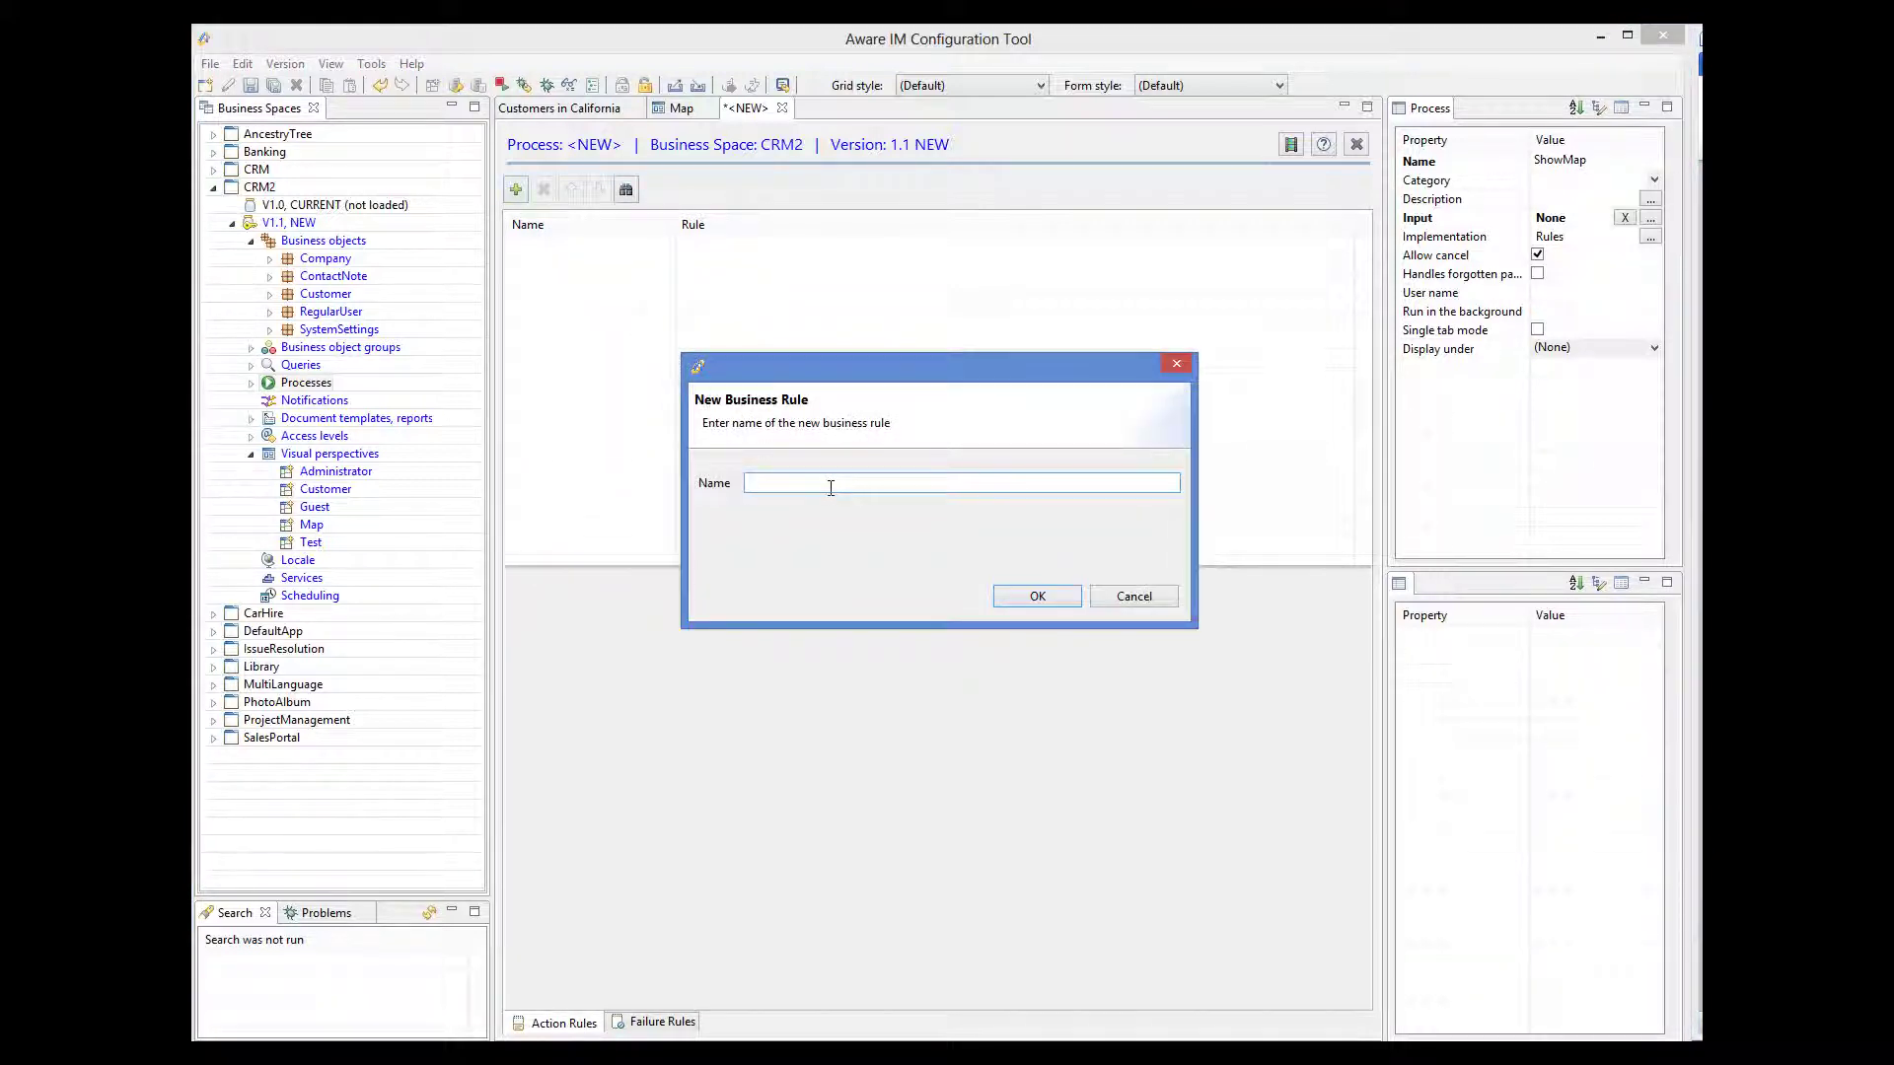
text(Show map)
click(1028, 598)
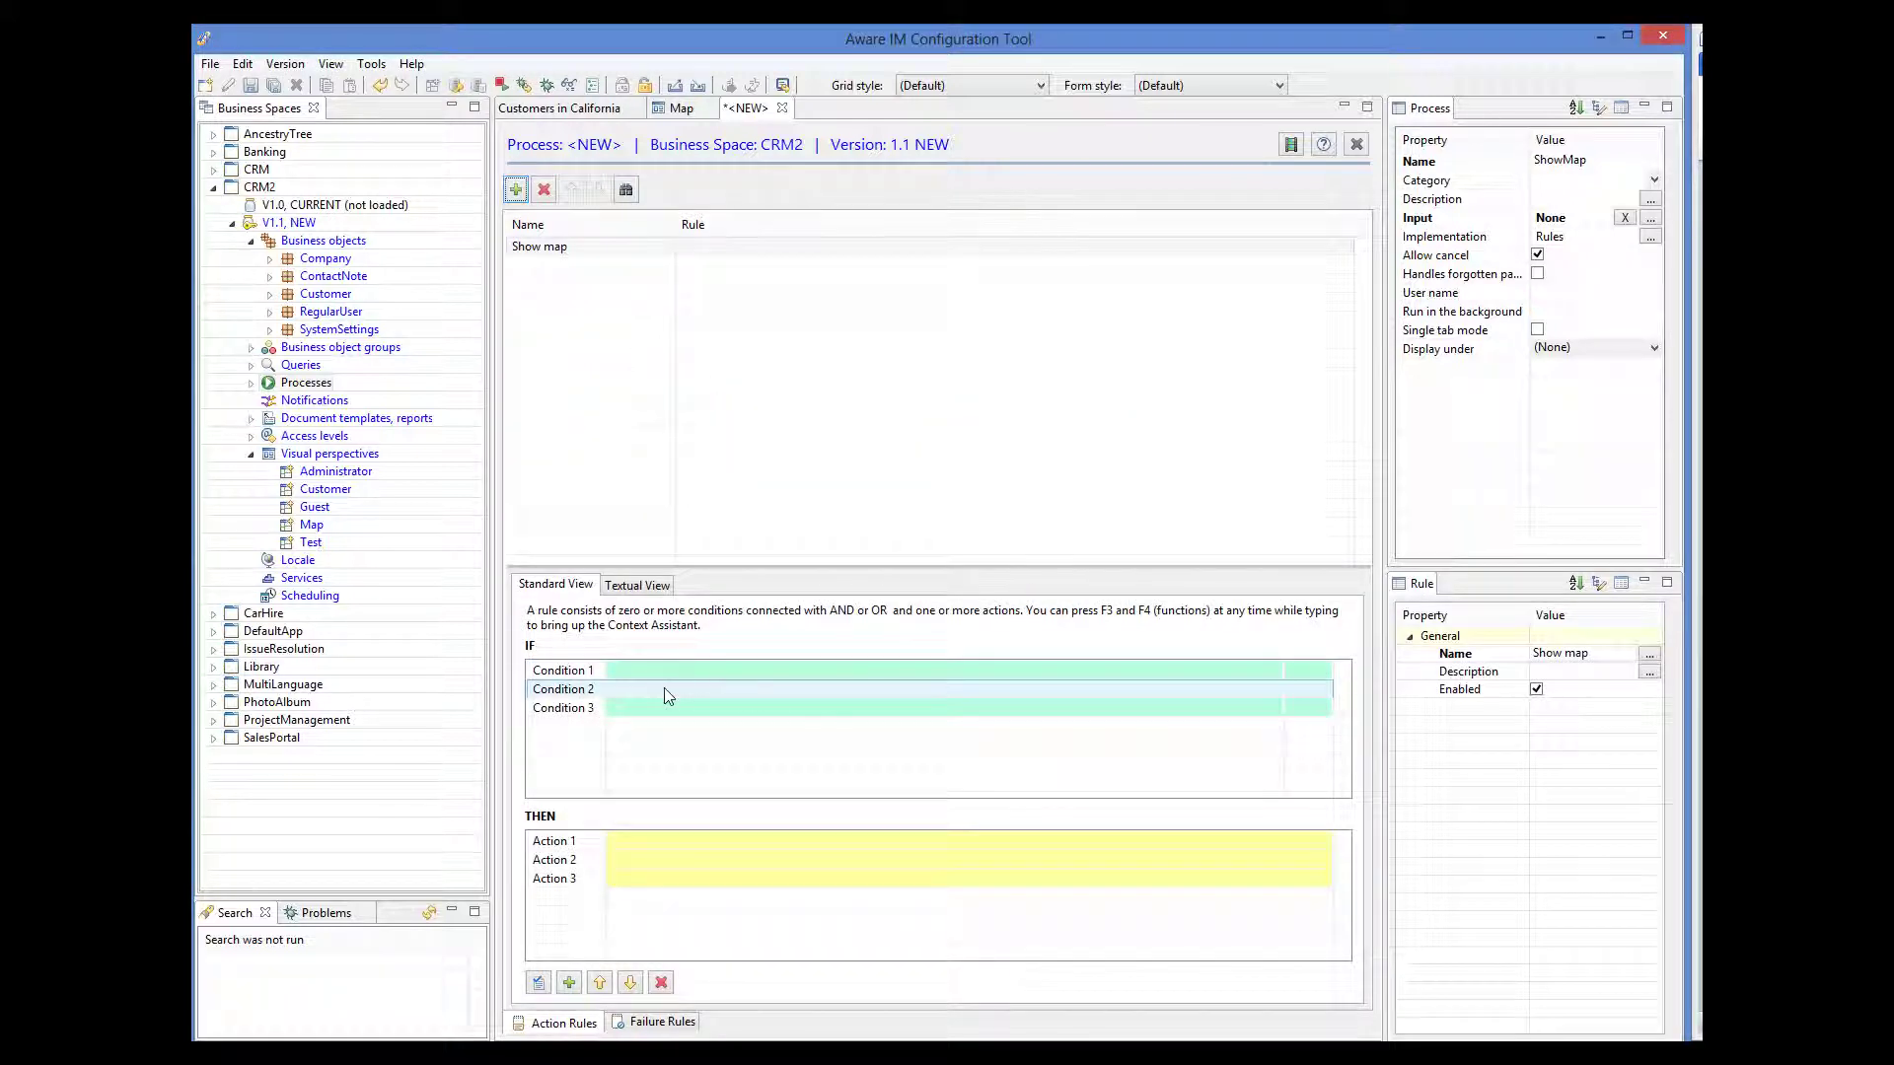
- Give the rule the action DISPLAY LAYOUT Main FROM_VP Map, save, and open the Customers query
click(645, 841)
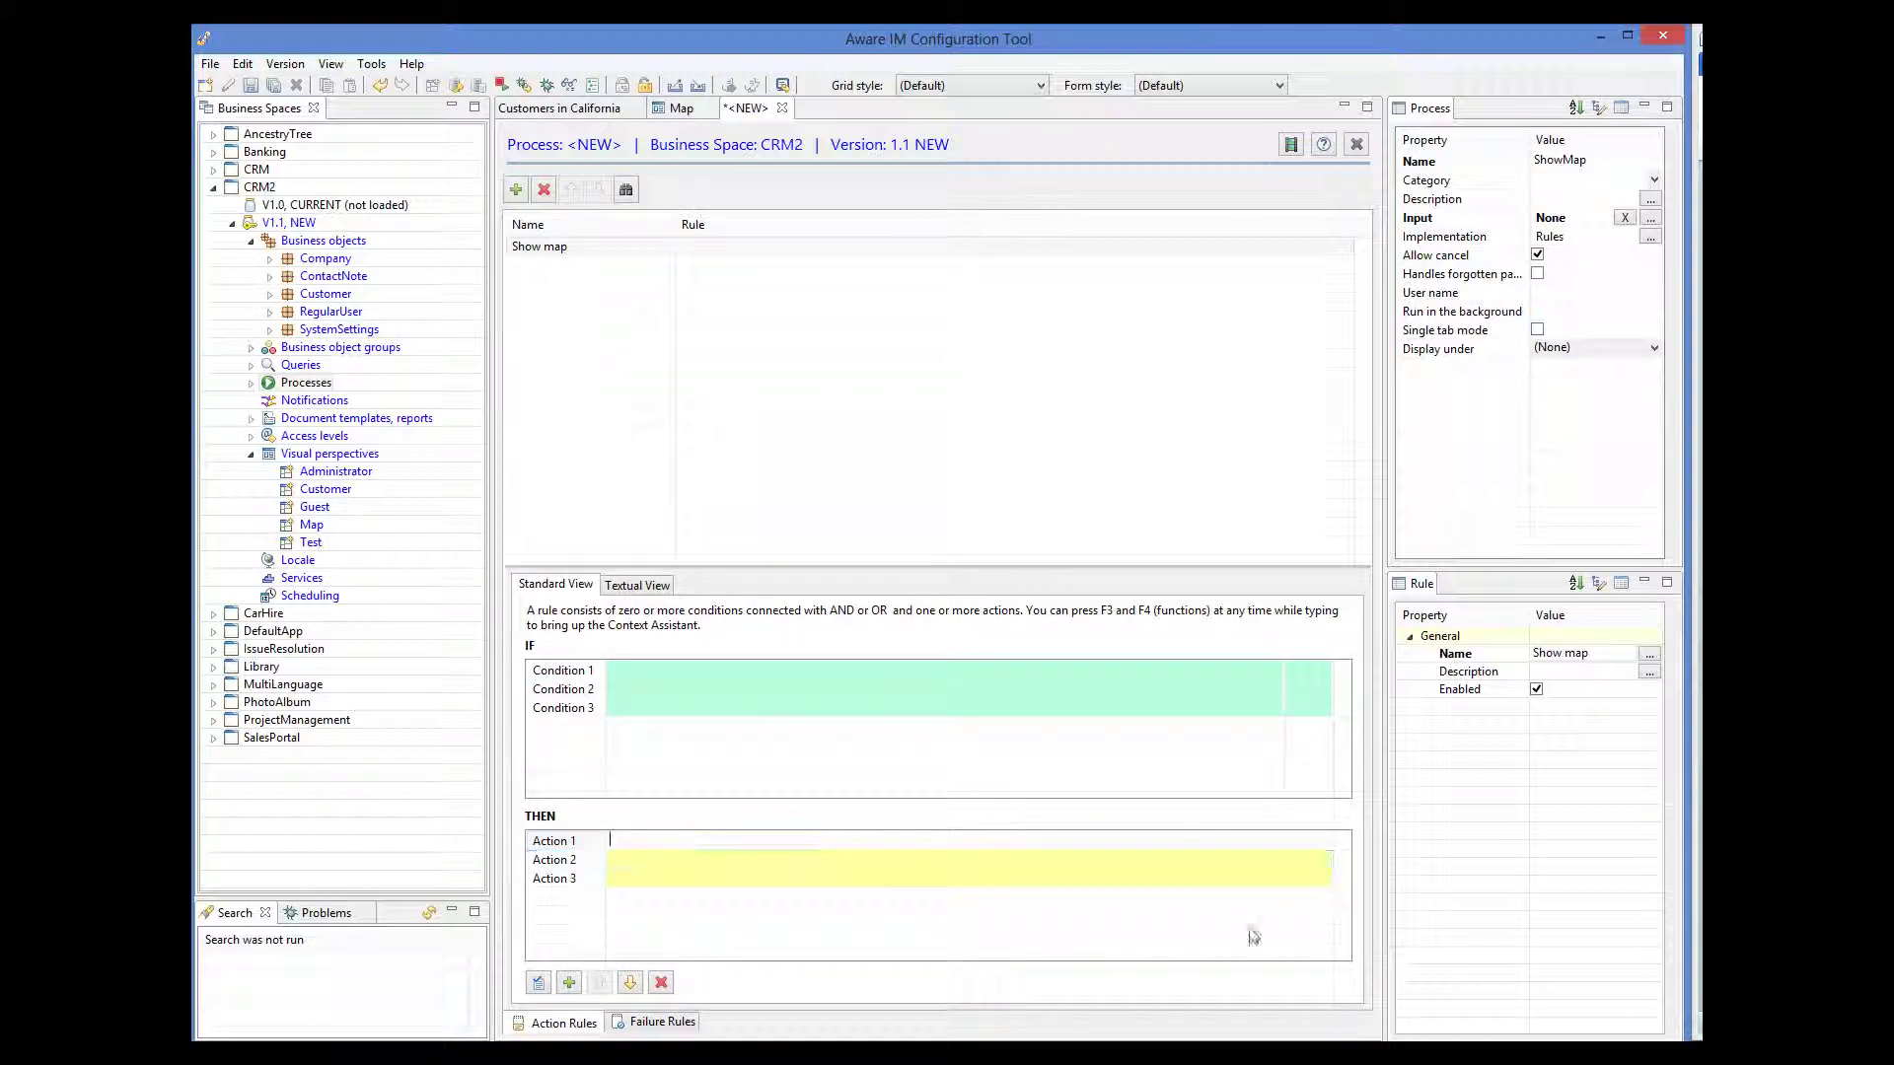
text(DISPLAY LAYOUT)
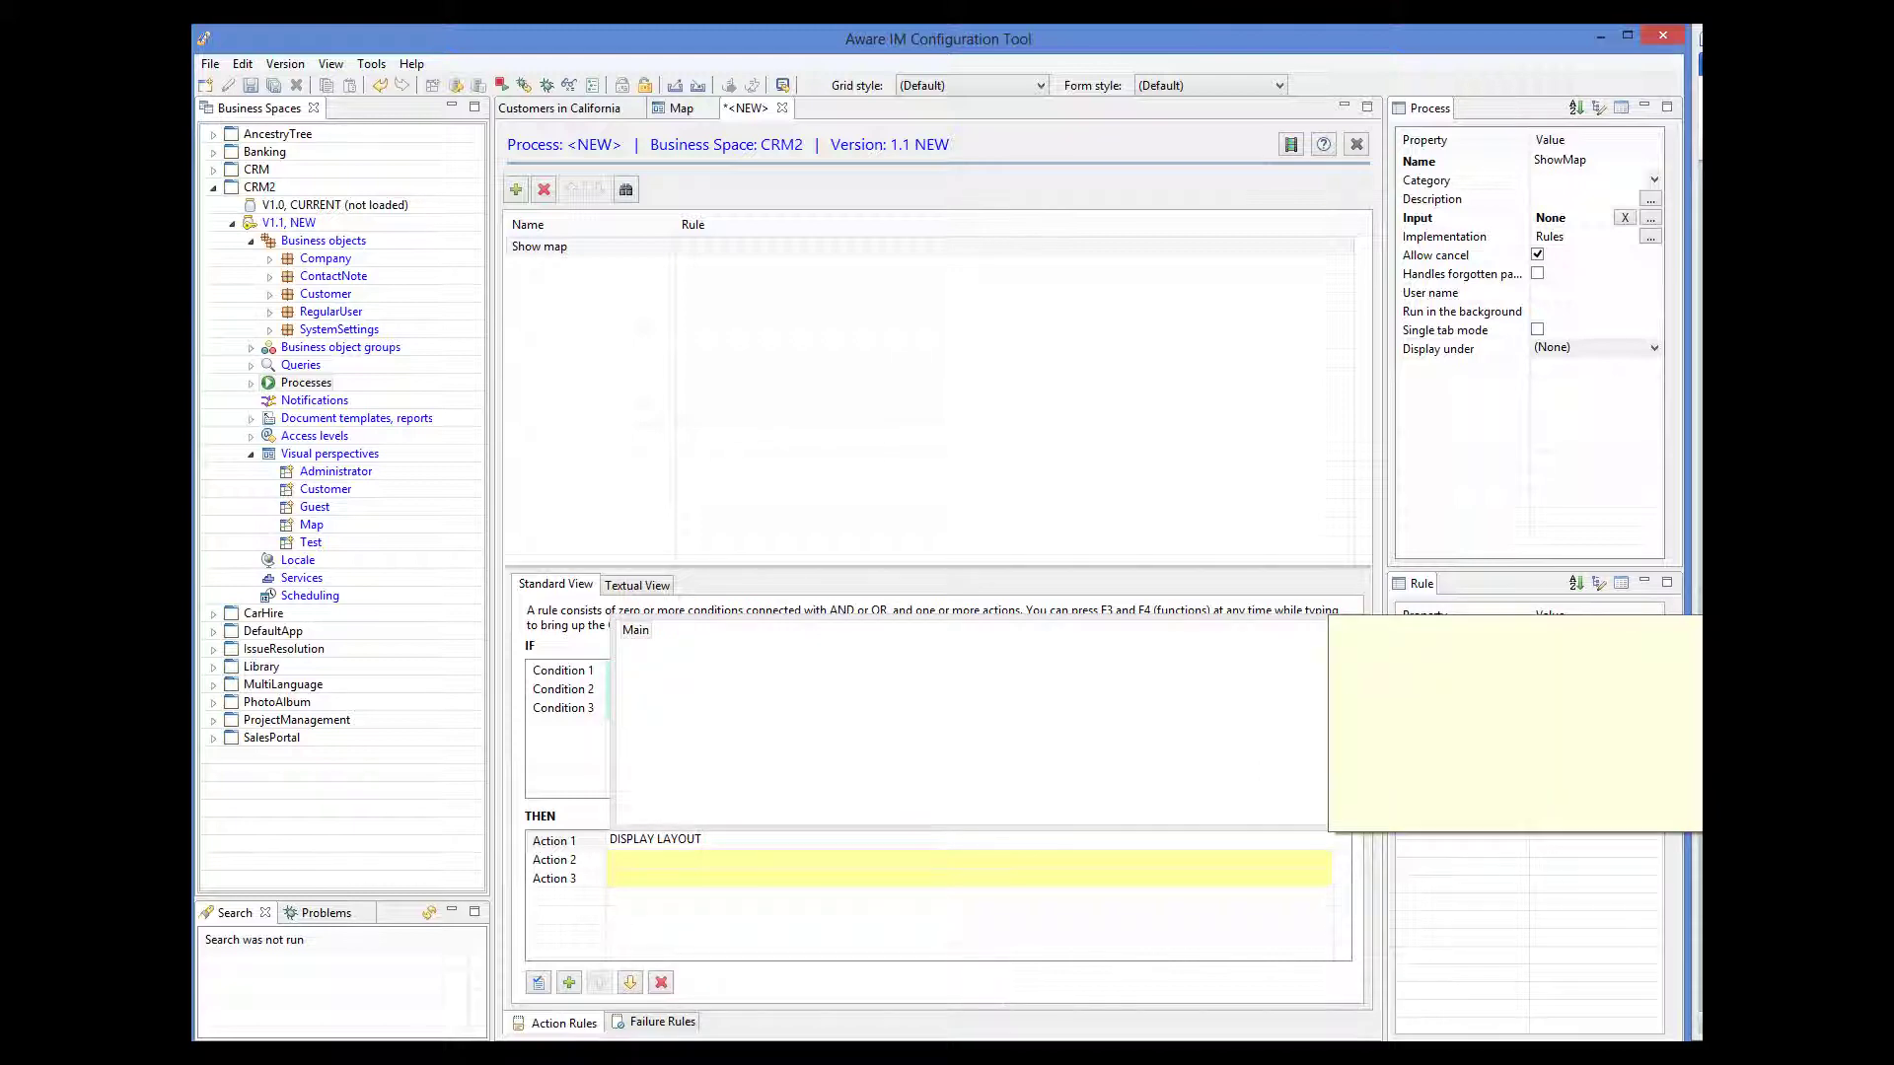
key(Return)
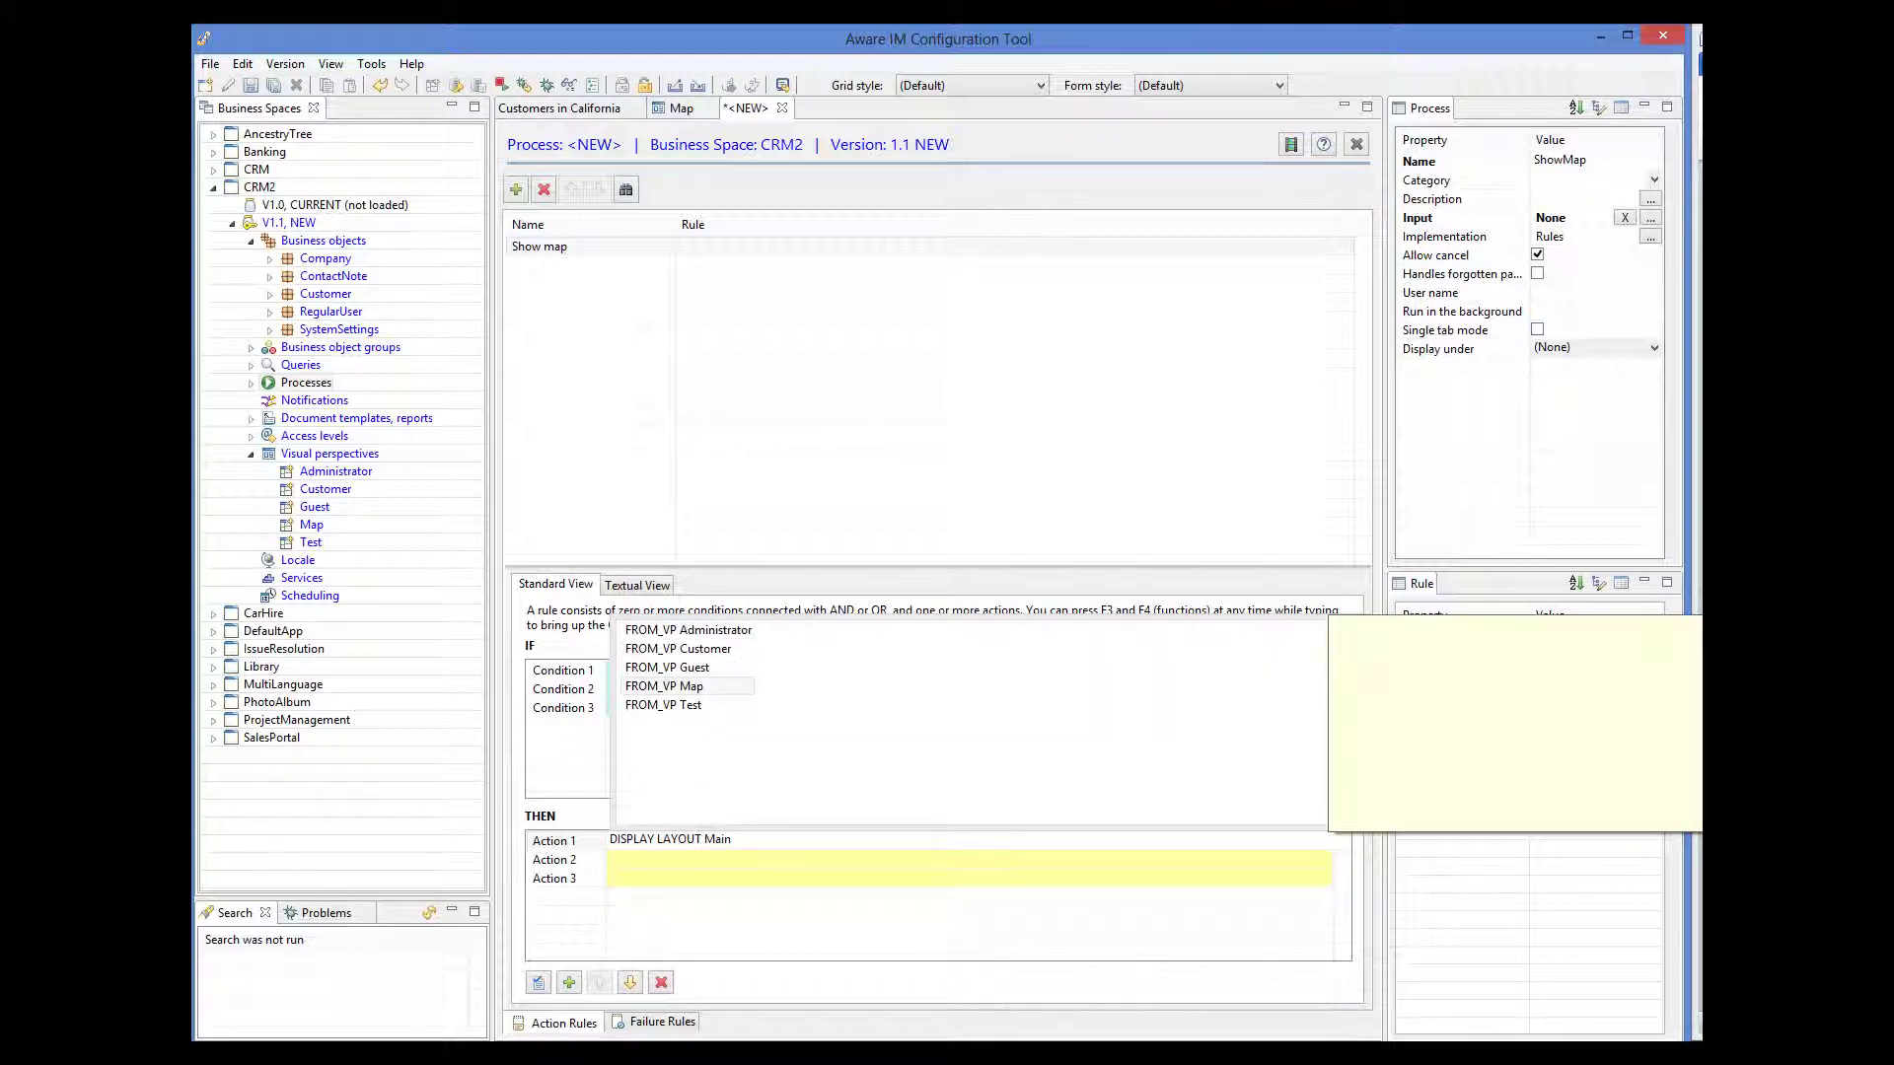
key(Return)
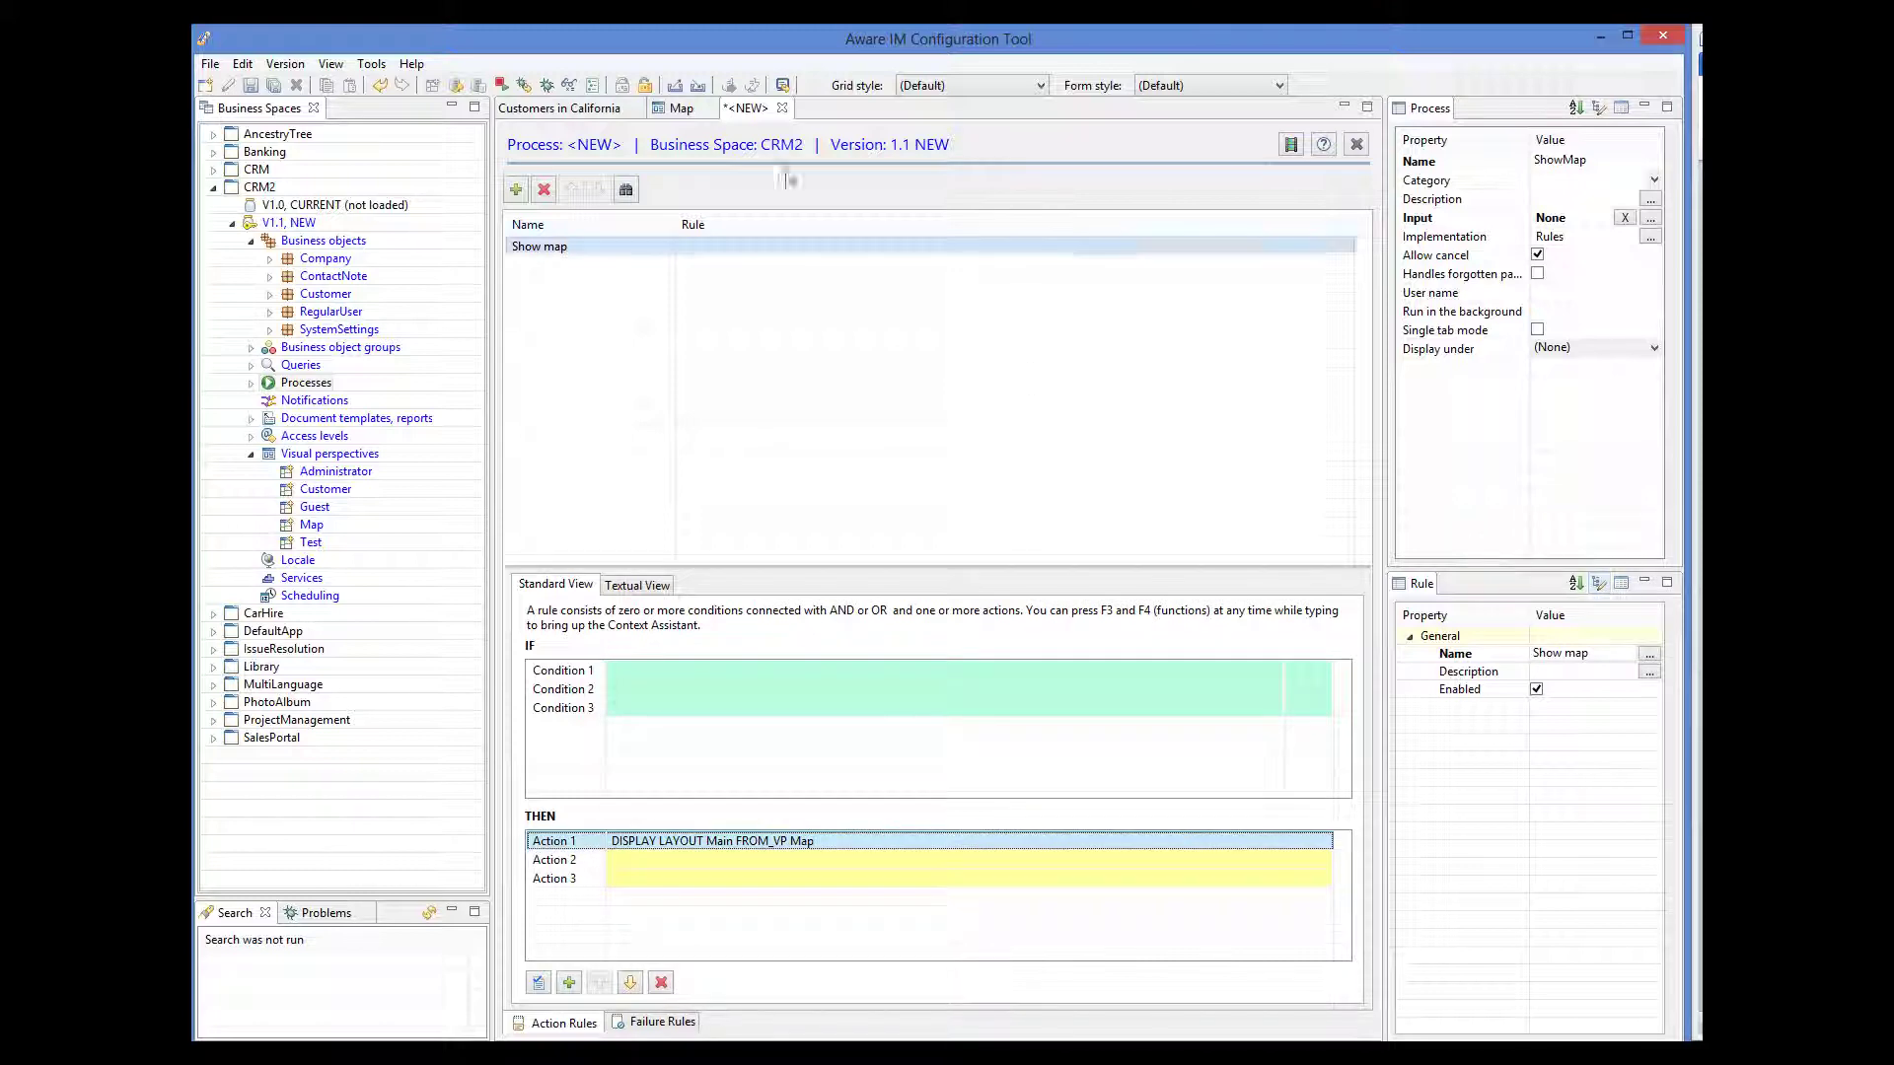
click(251, 86)
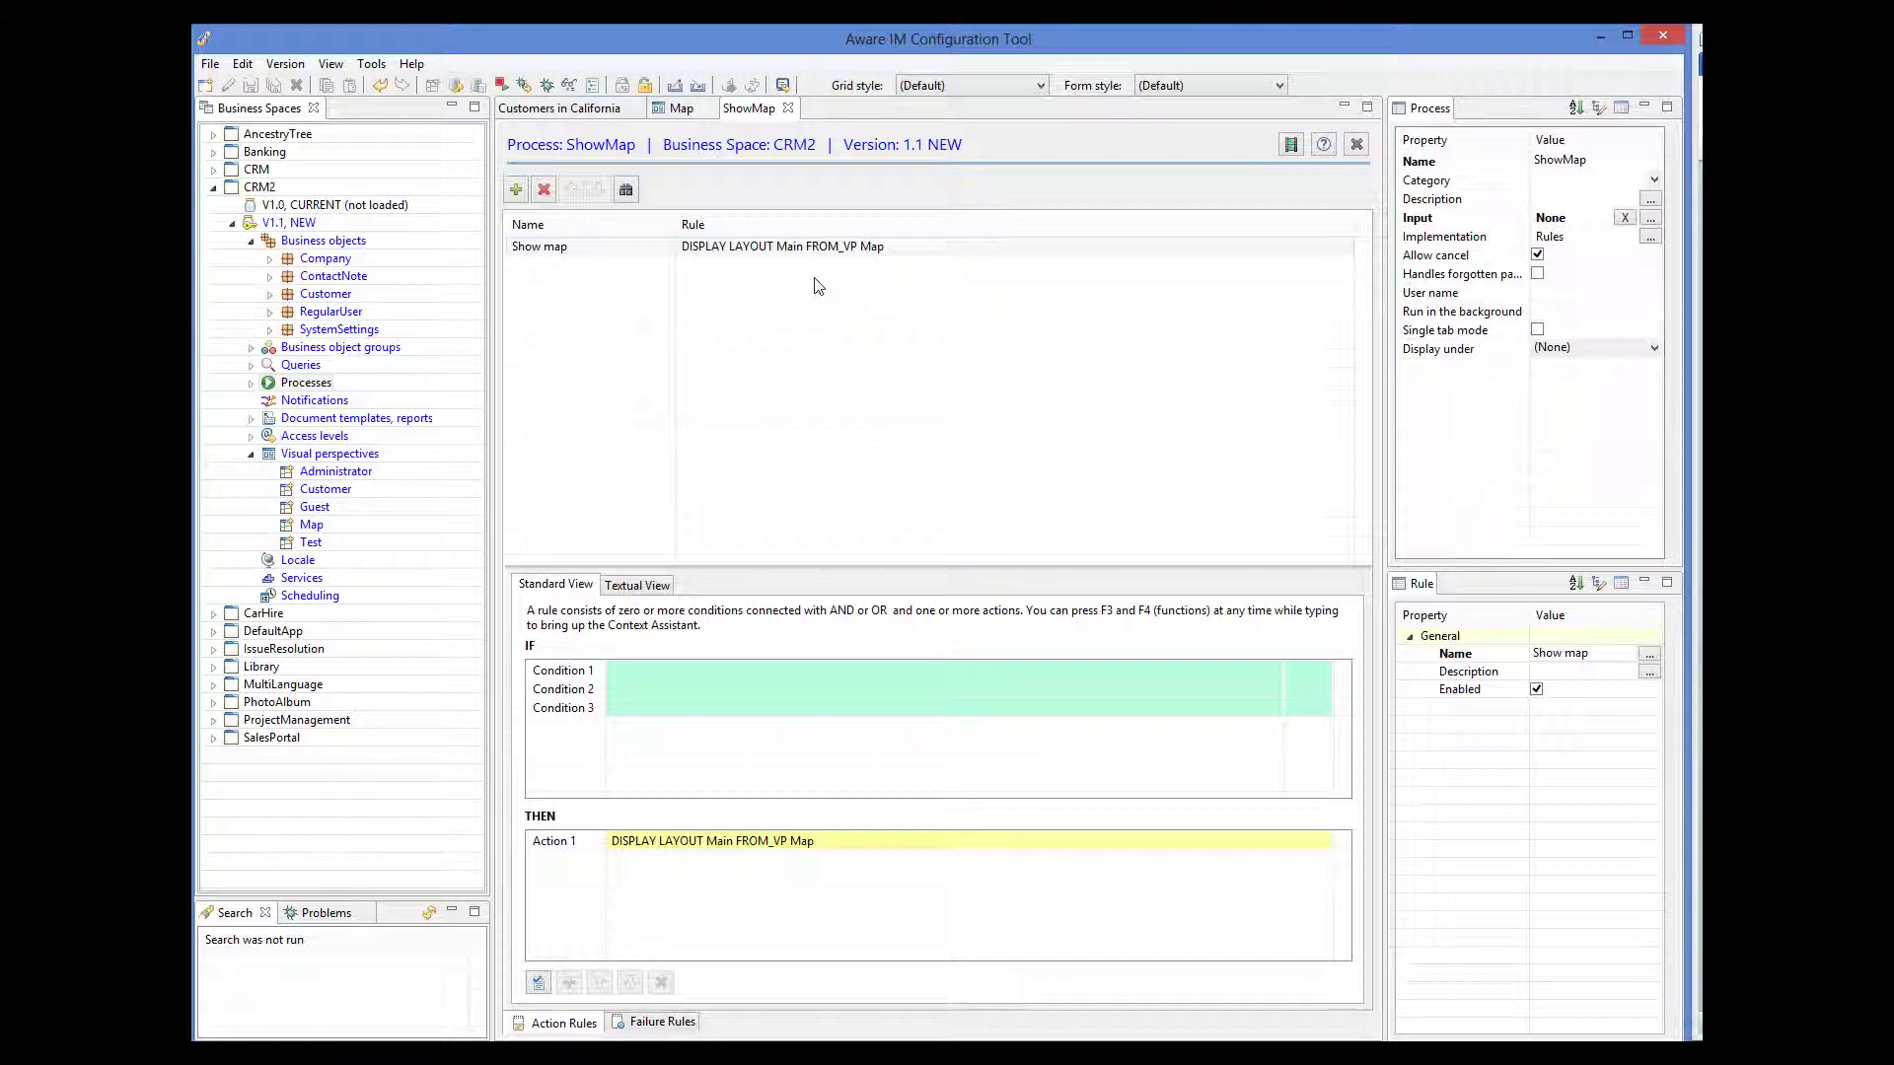
click(251, 365)
double_click(328, 400)
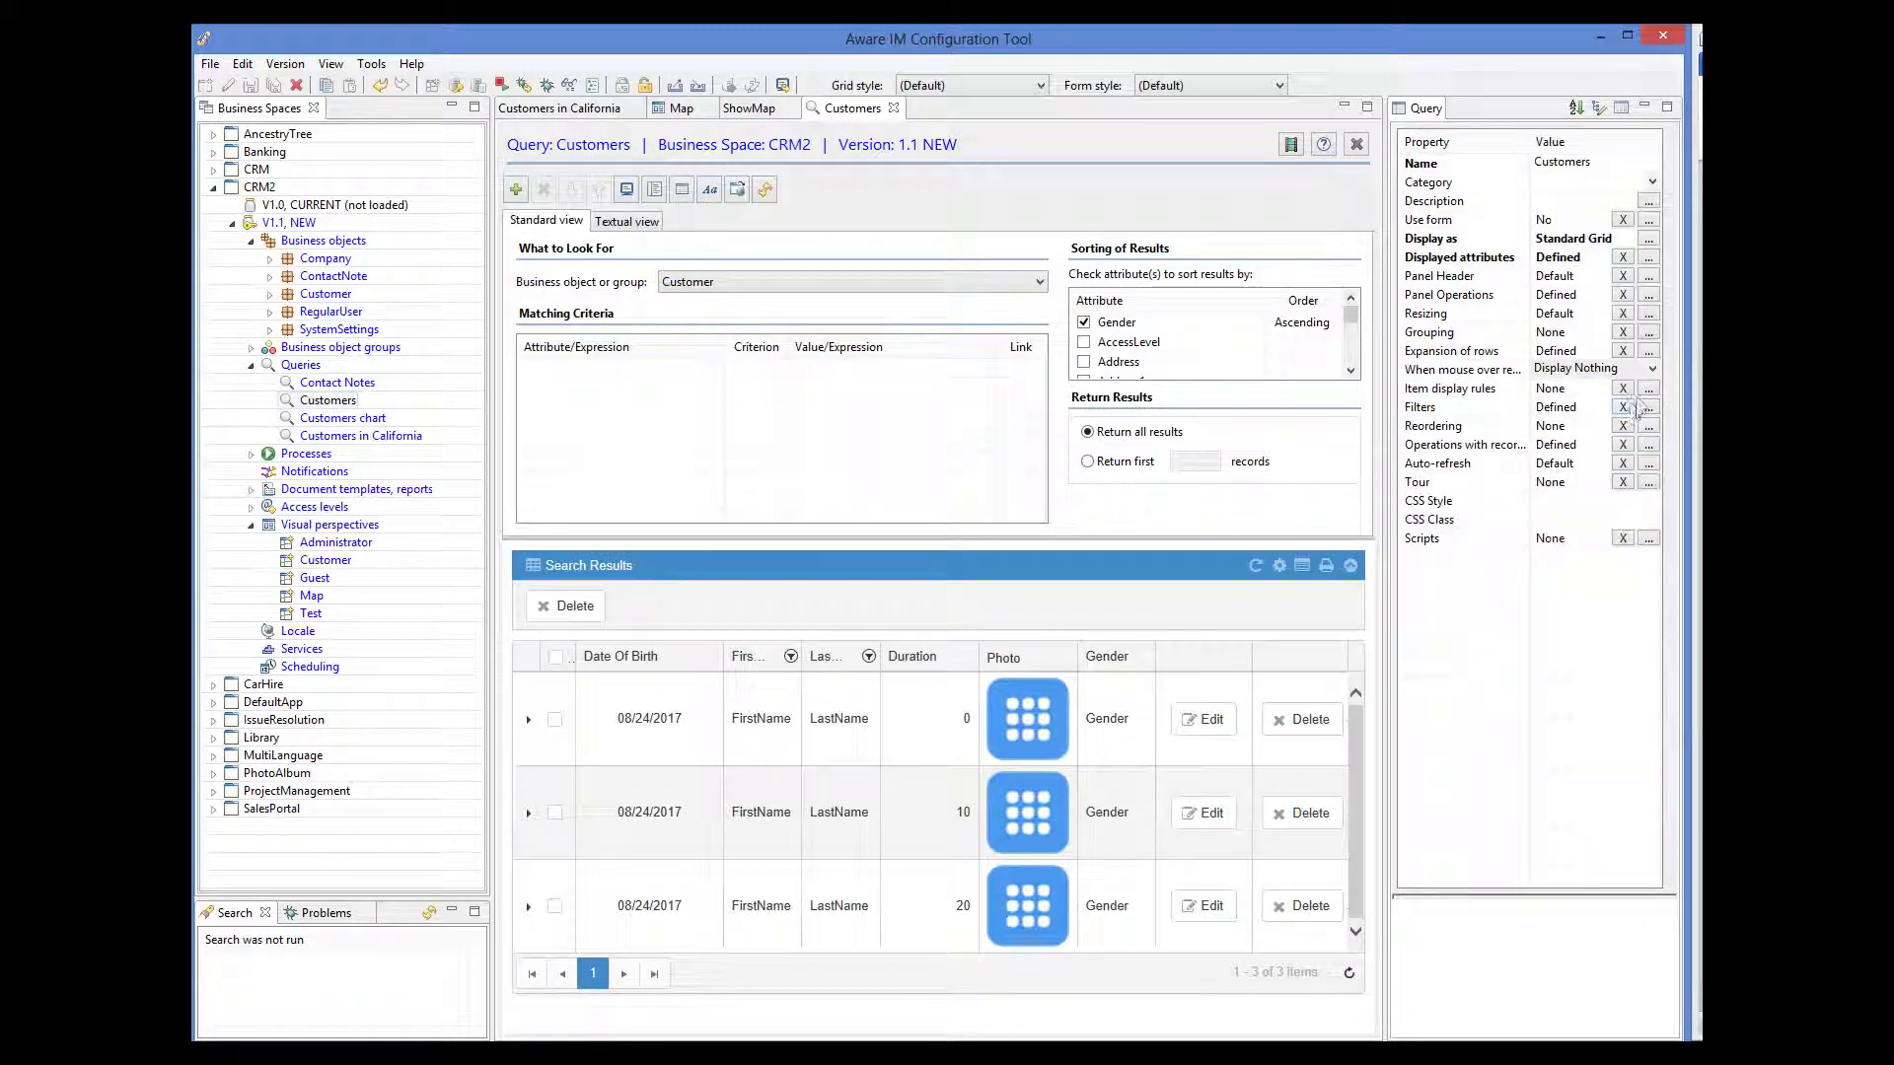
- Add a 'Map' panel operation of type Start Process running ShowMap to the Customers grid
click(1648, 295)
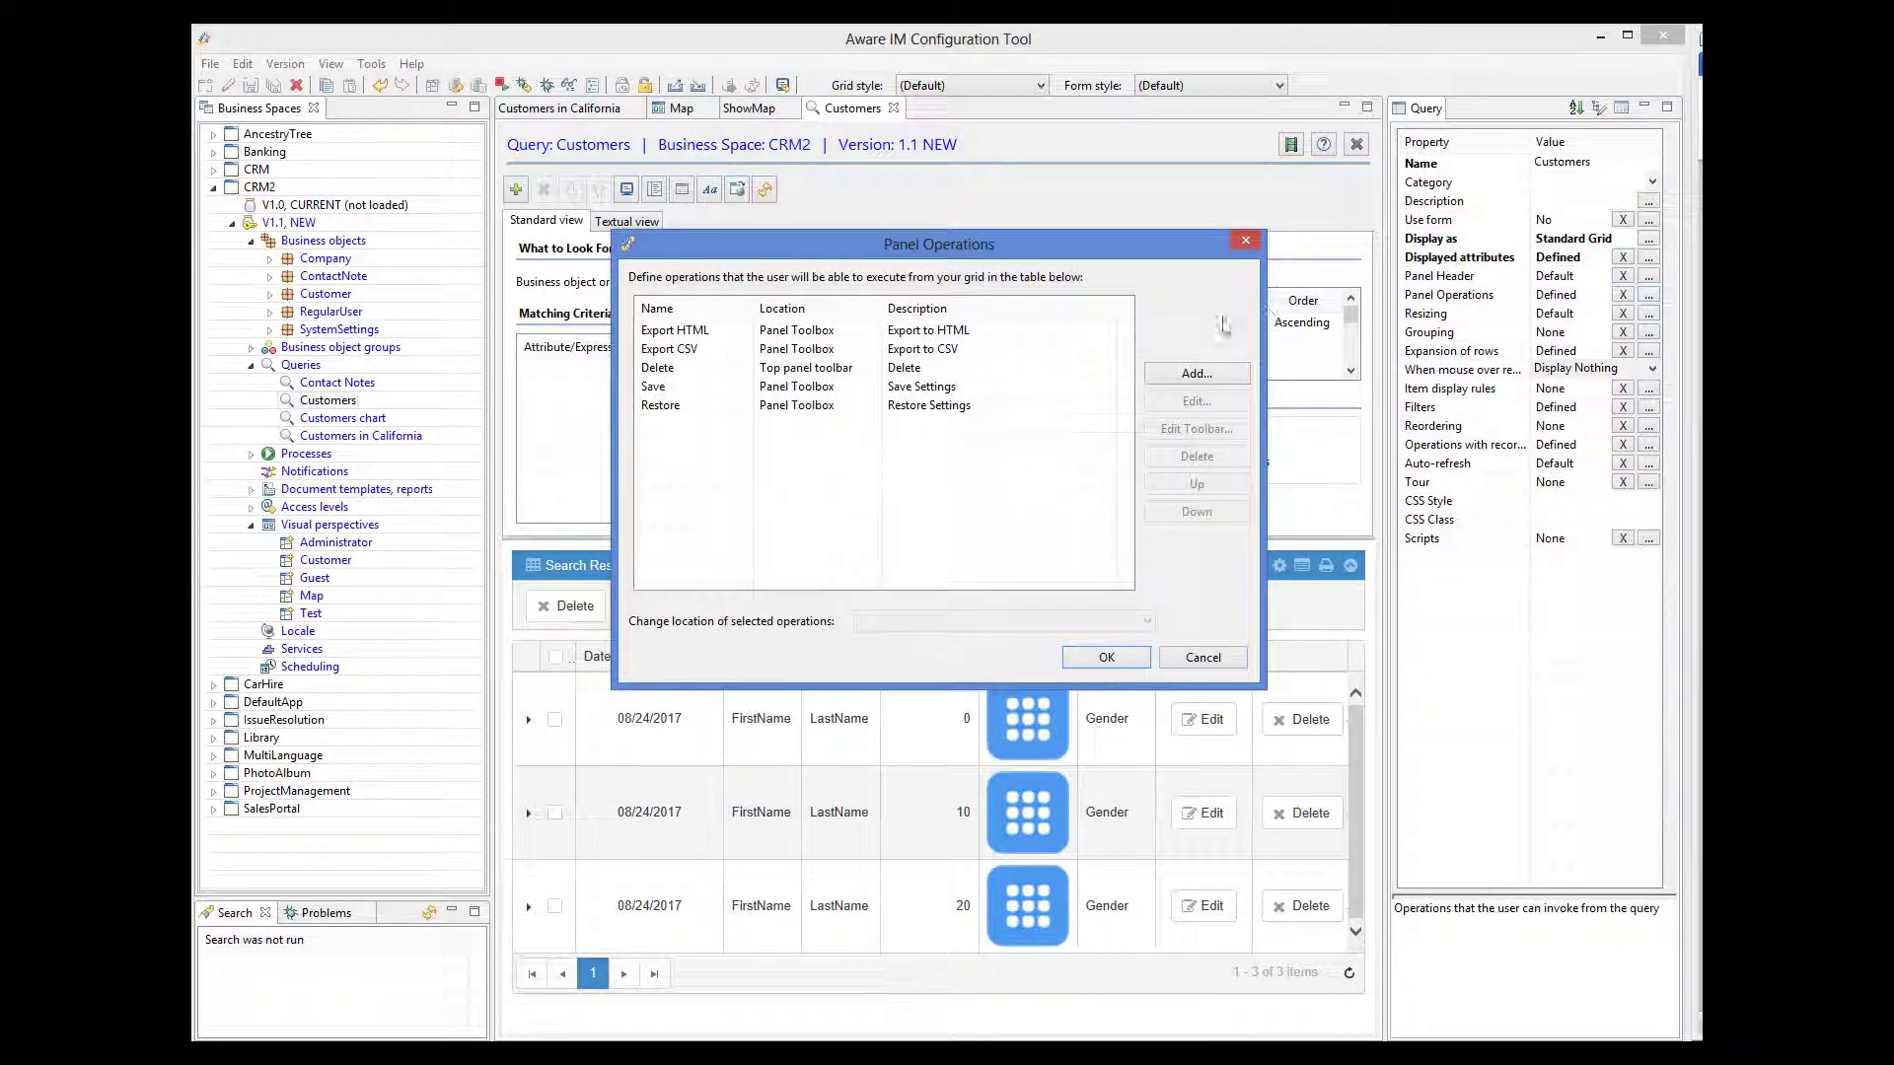
click(1215, 369)
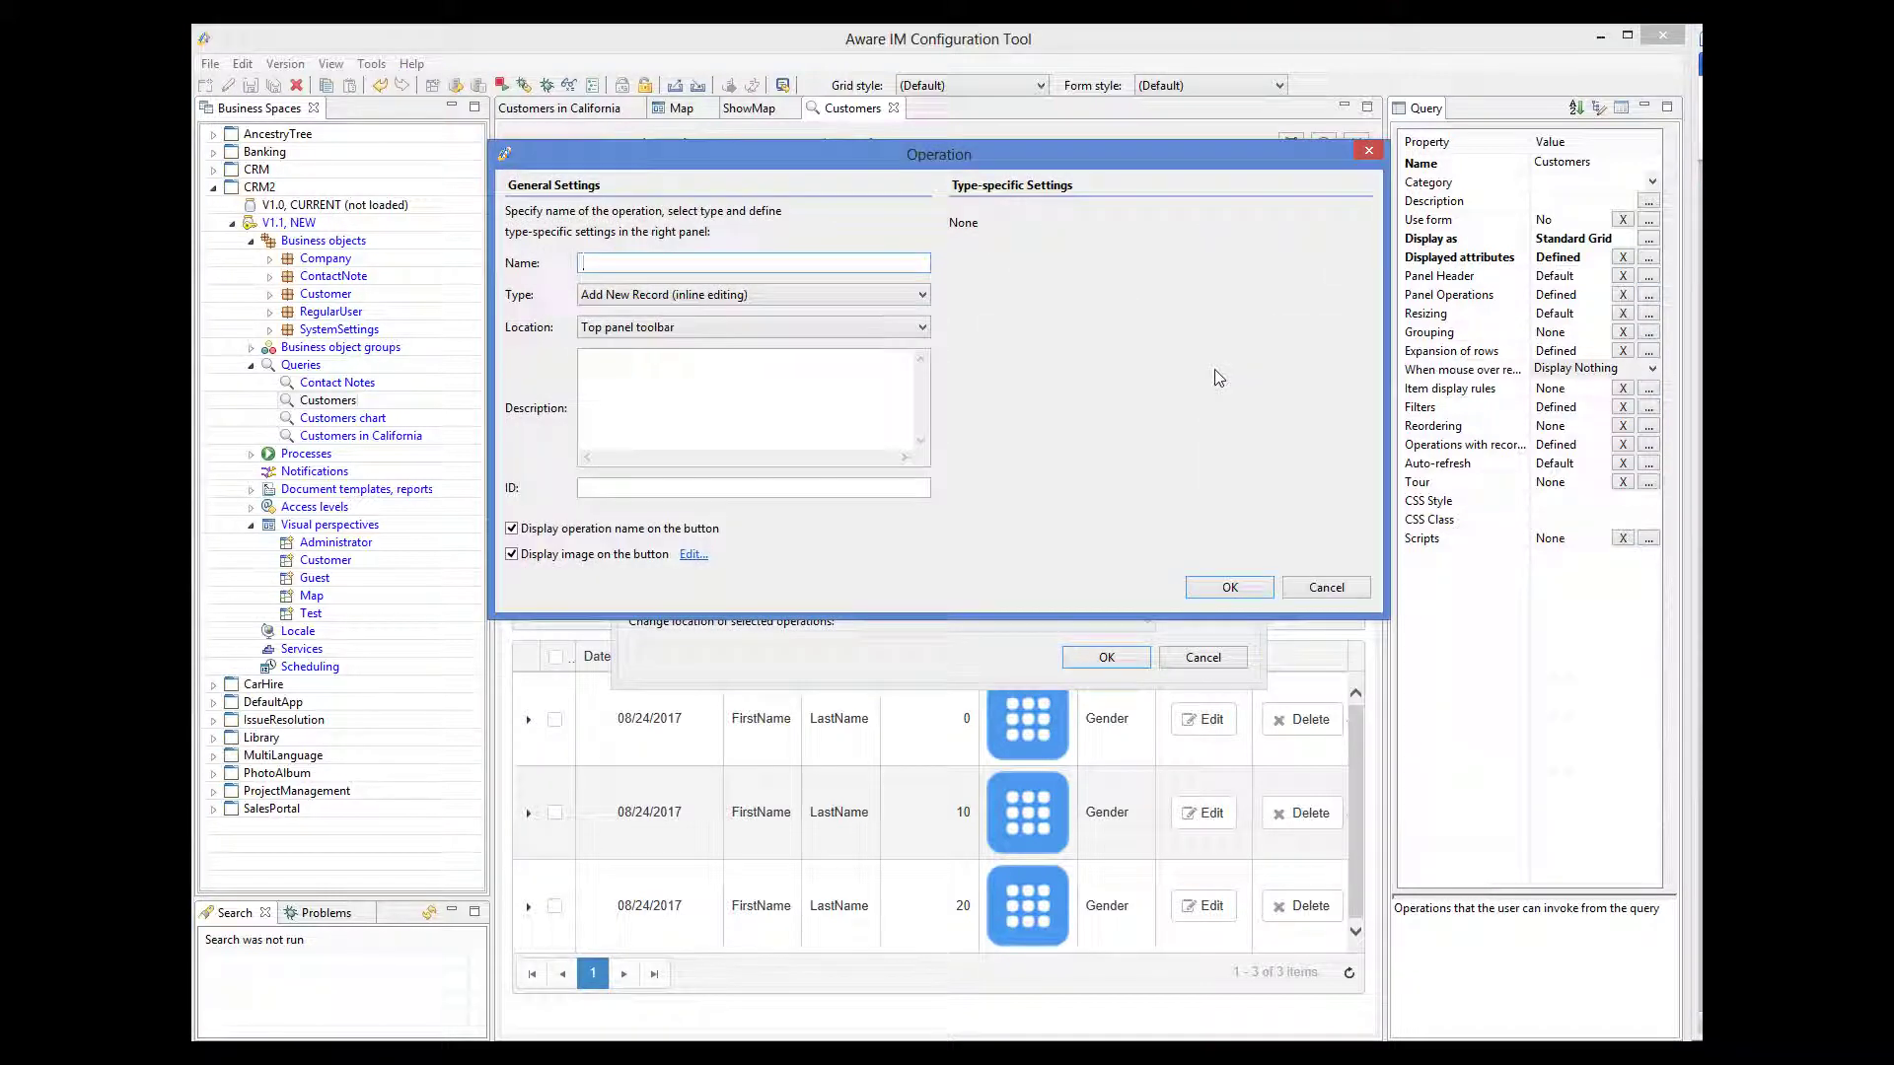
text(Map)
click(701, 294)
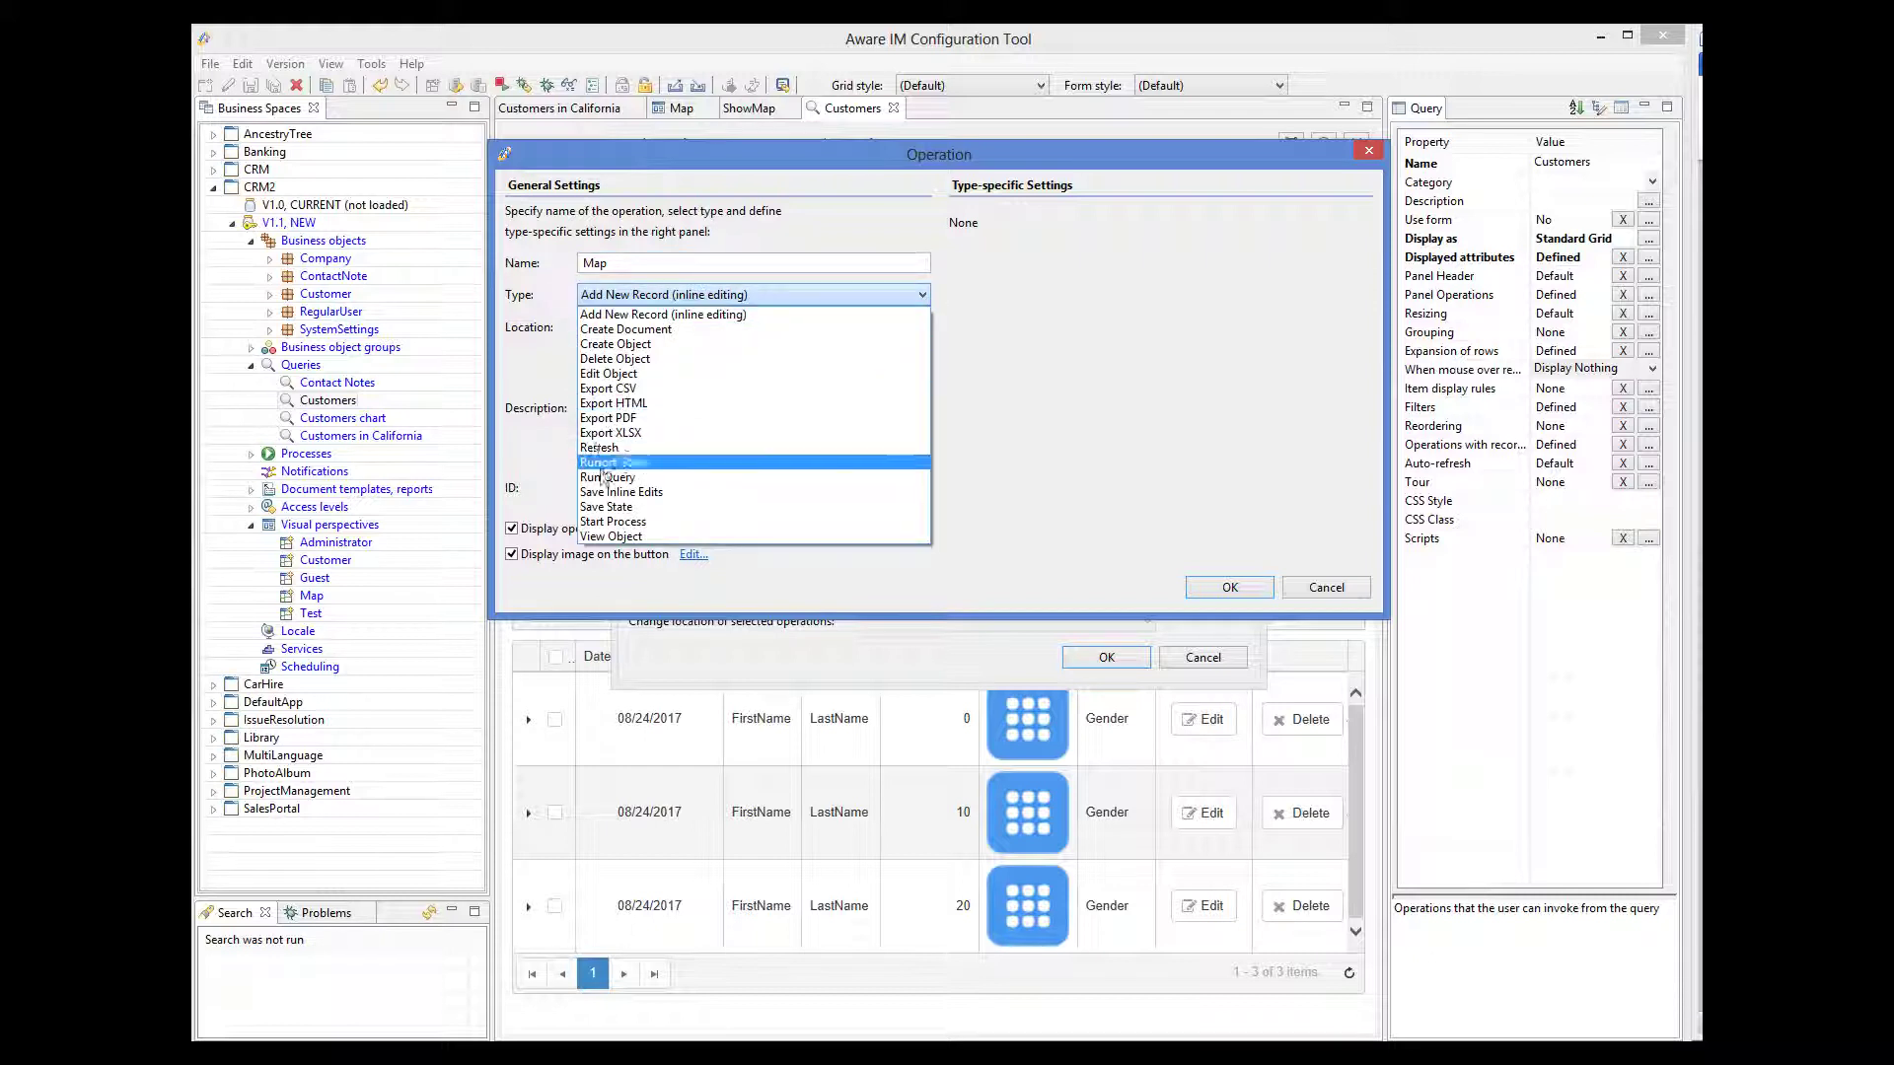
click(615, 521)
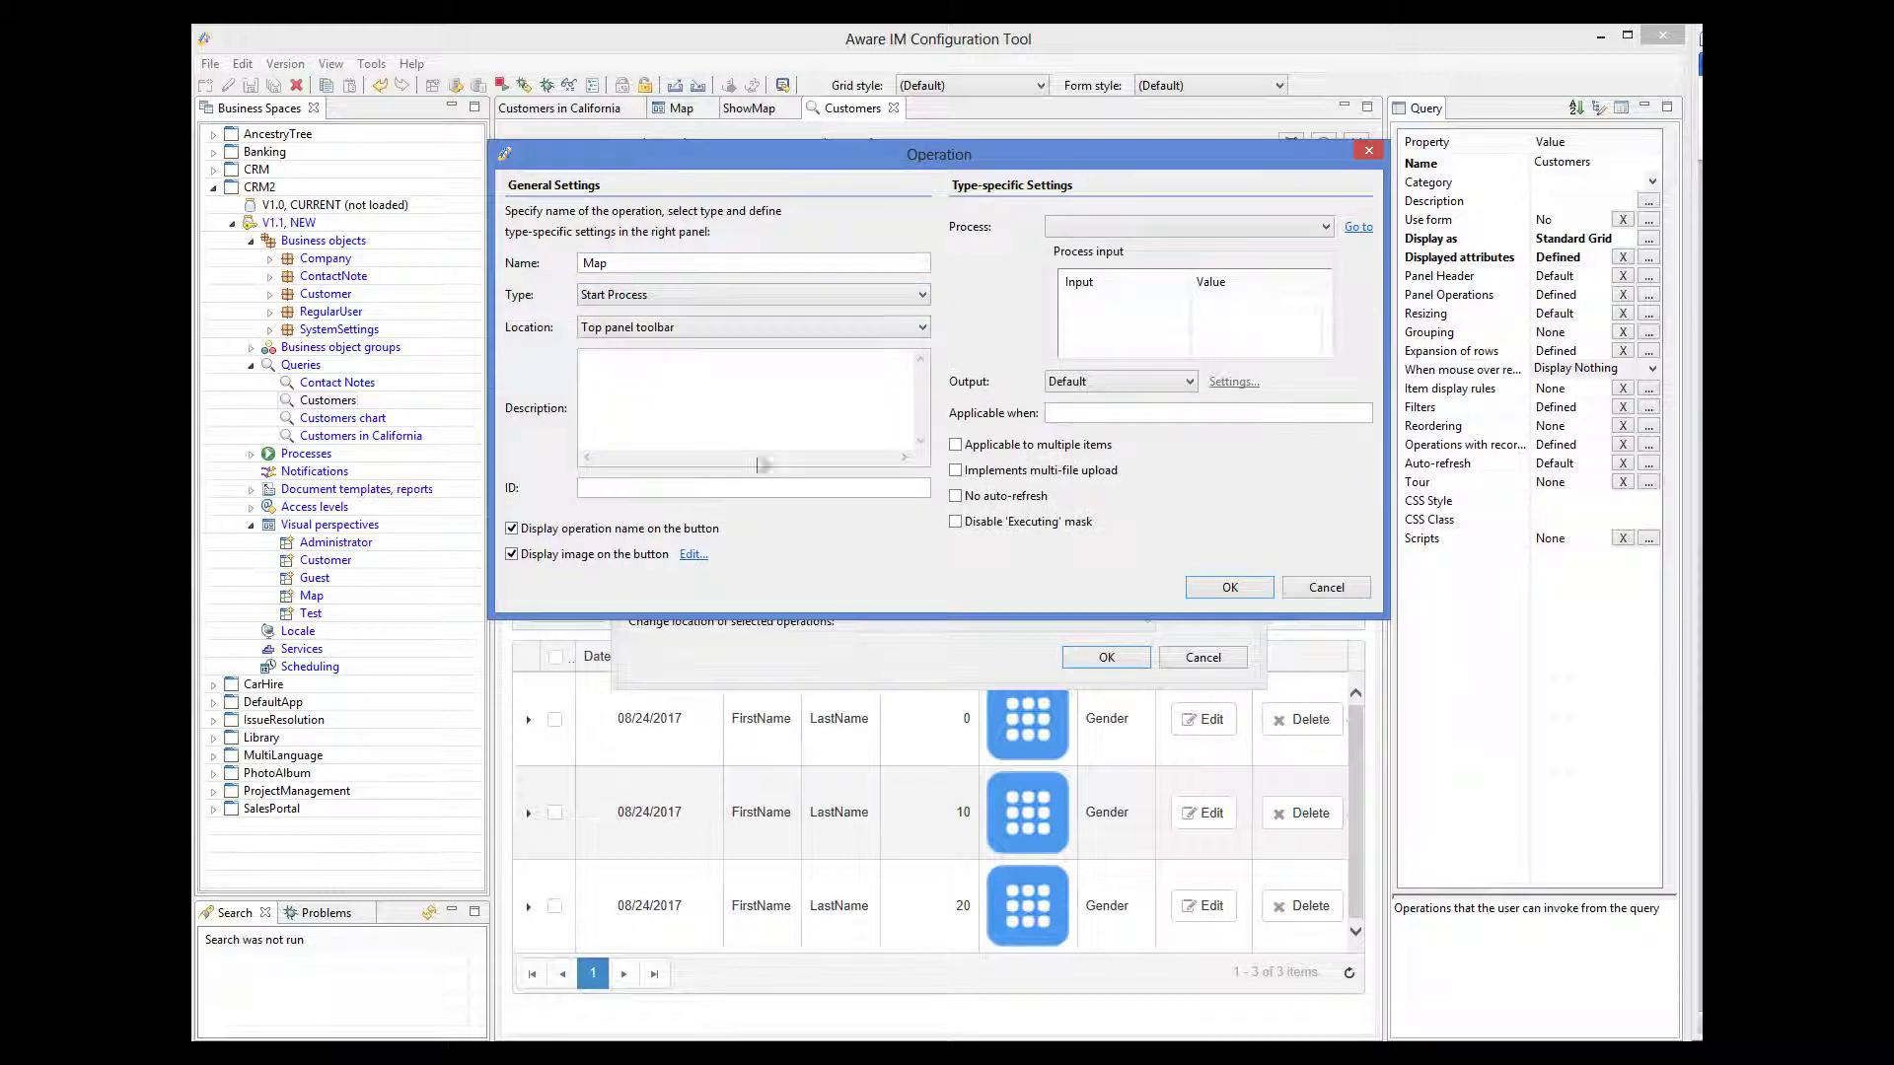
click(1170, 233)
click(1085, 261)
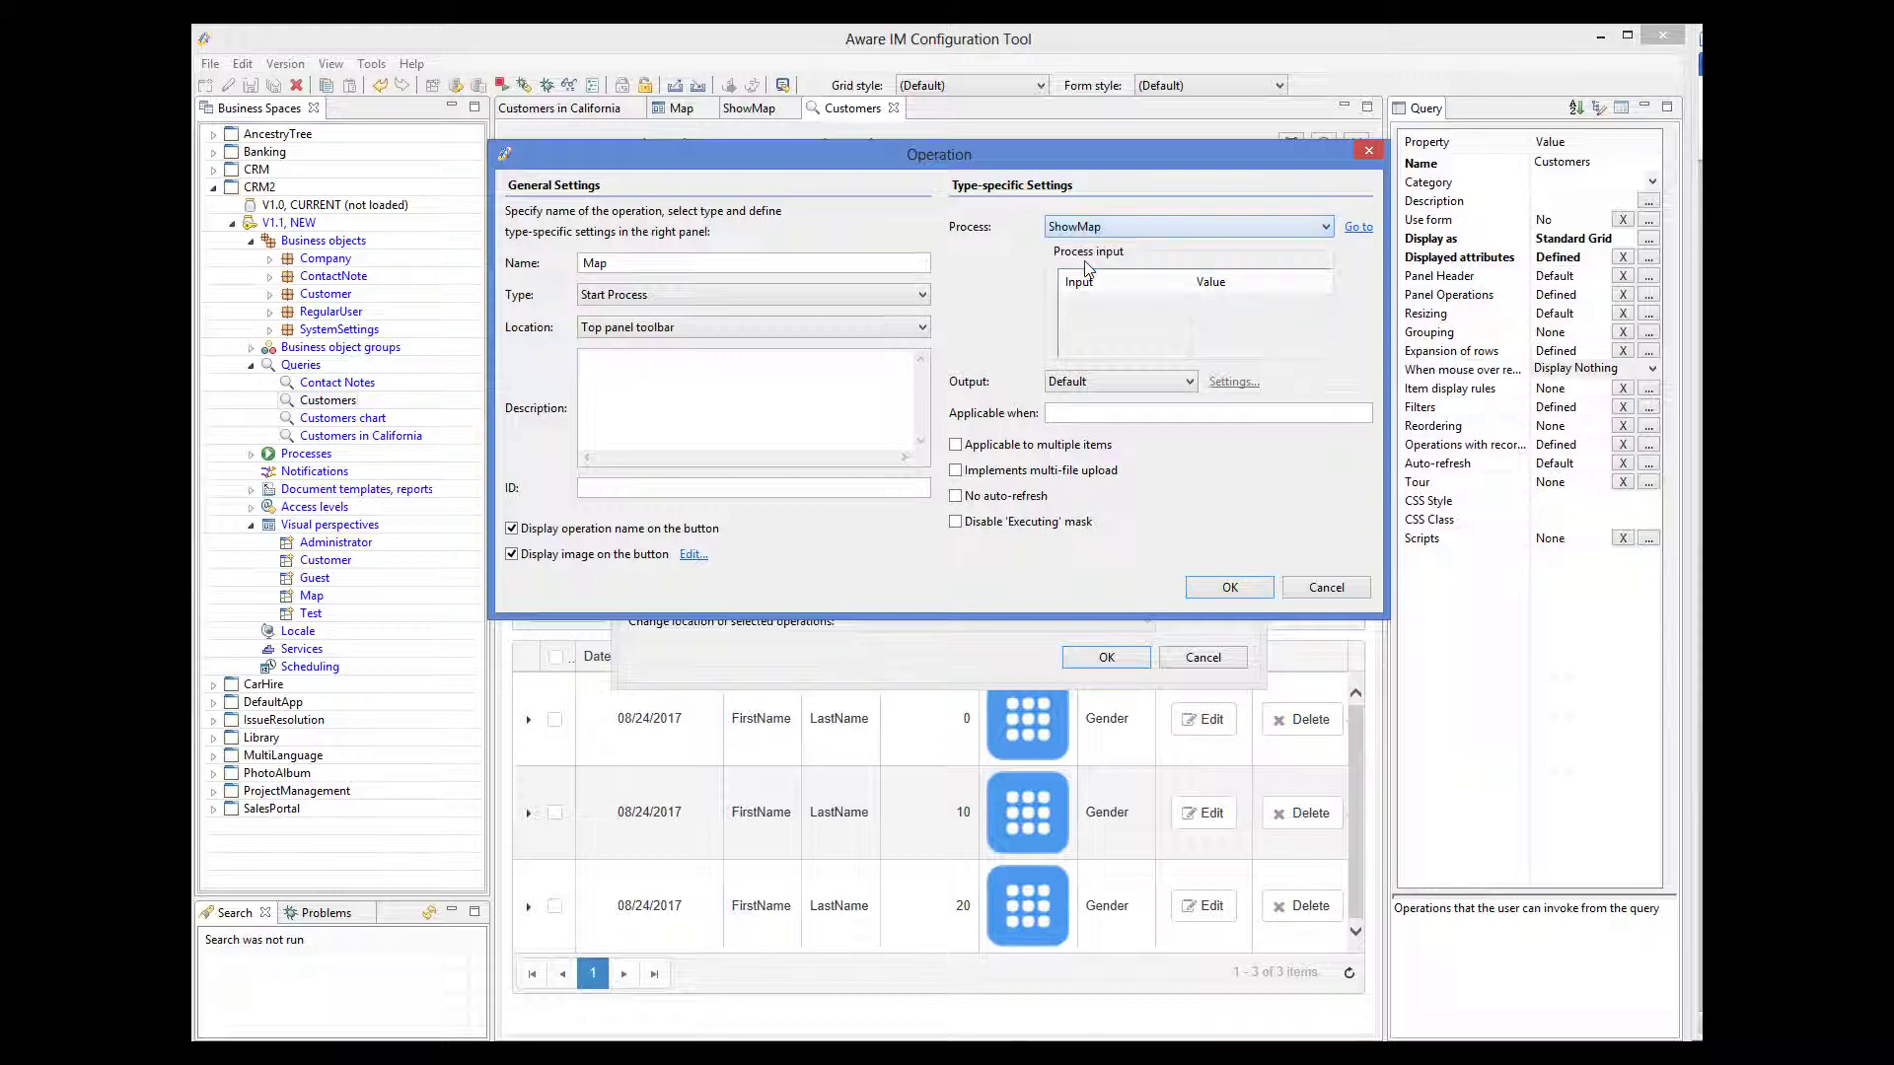
click(1230, 589)
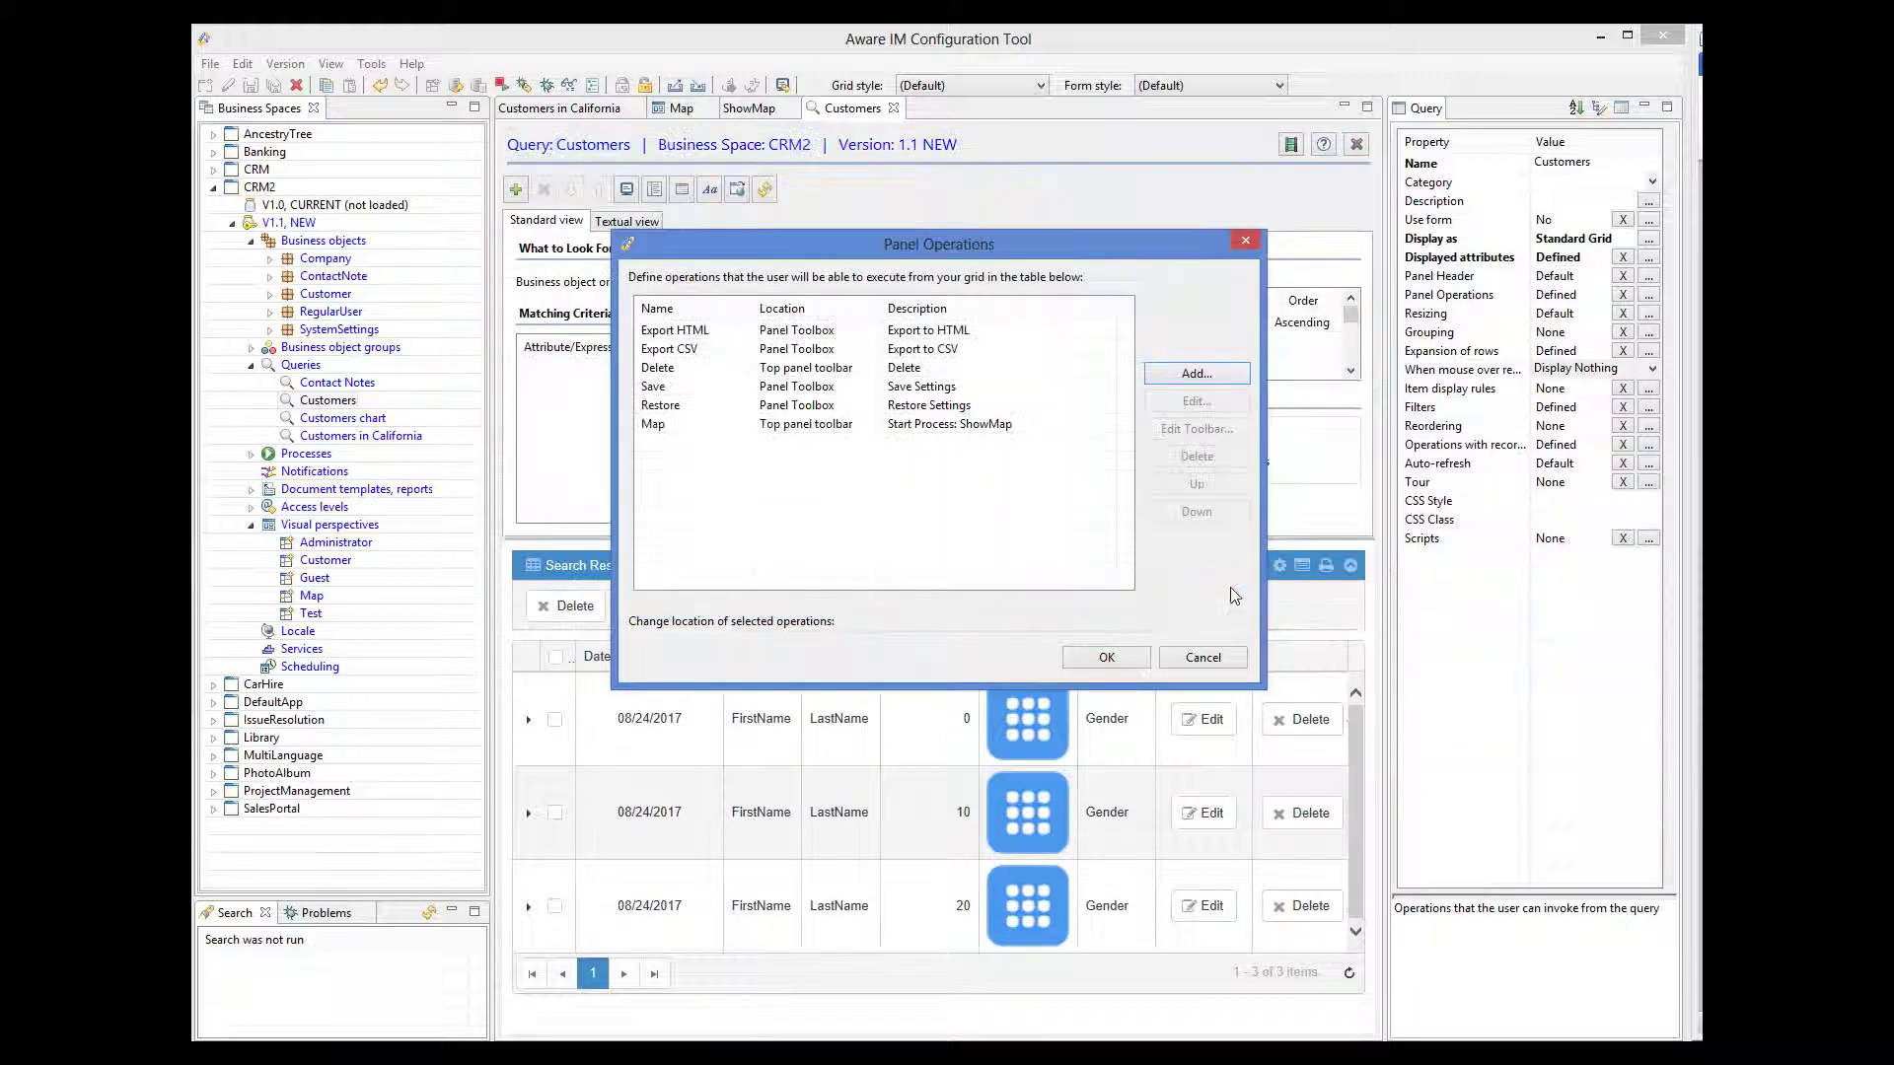
click(1107, 657)
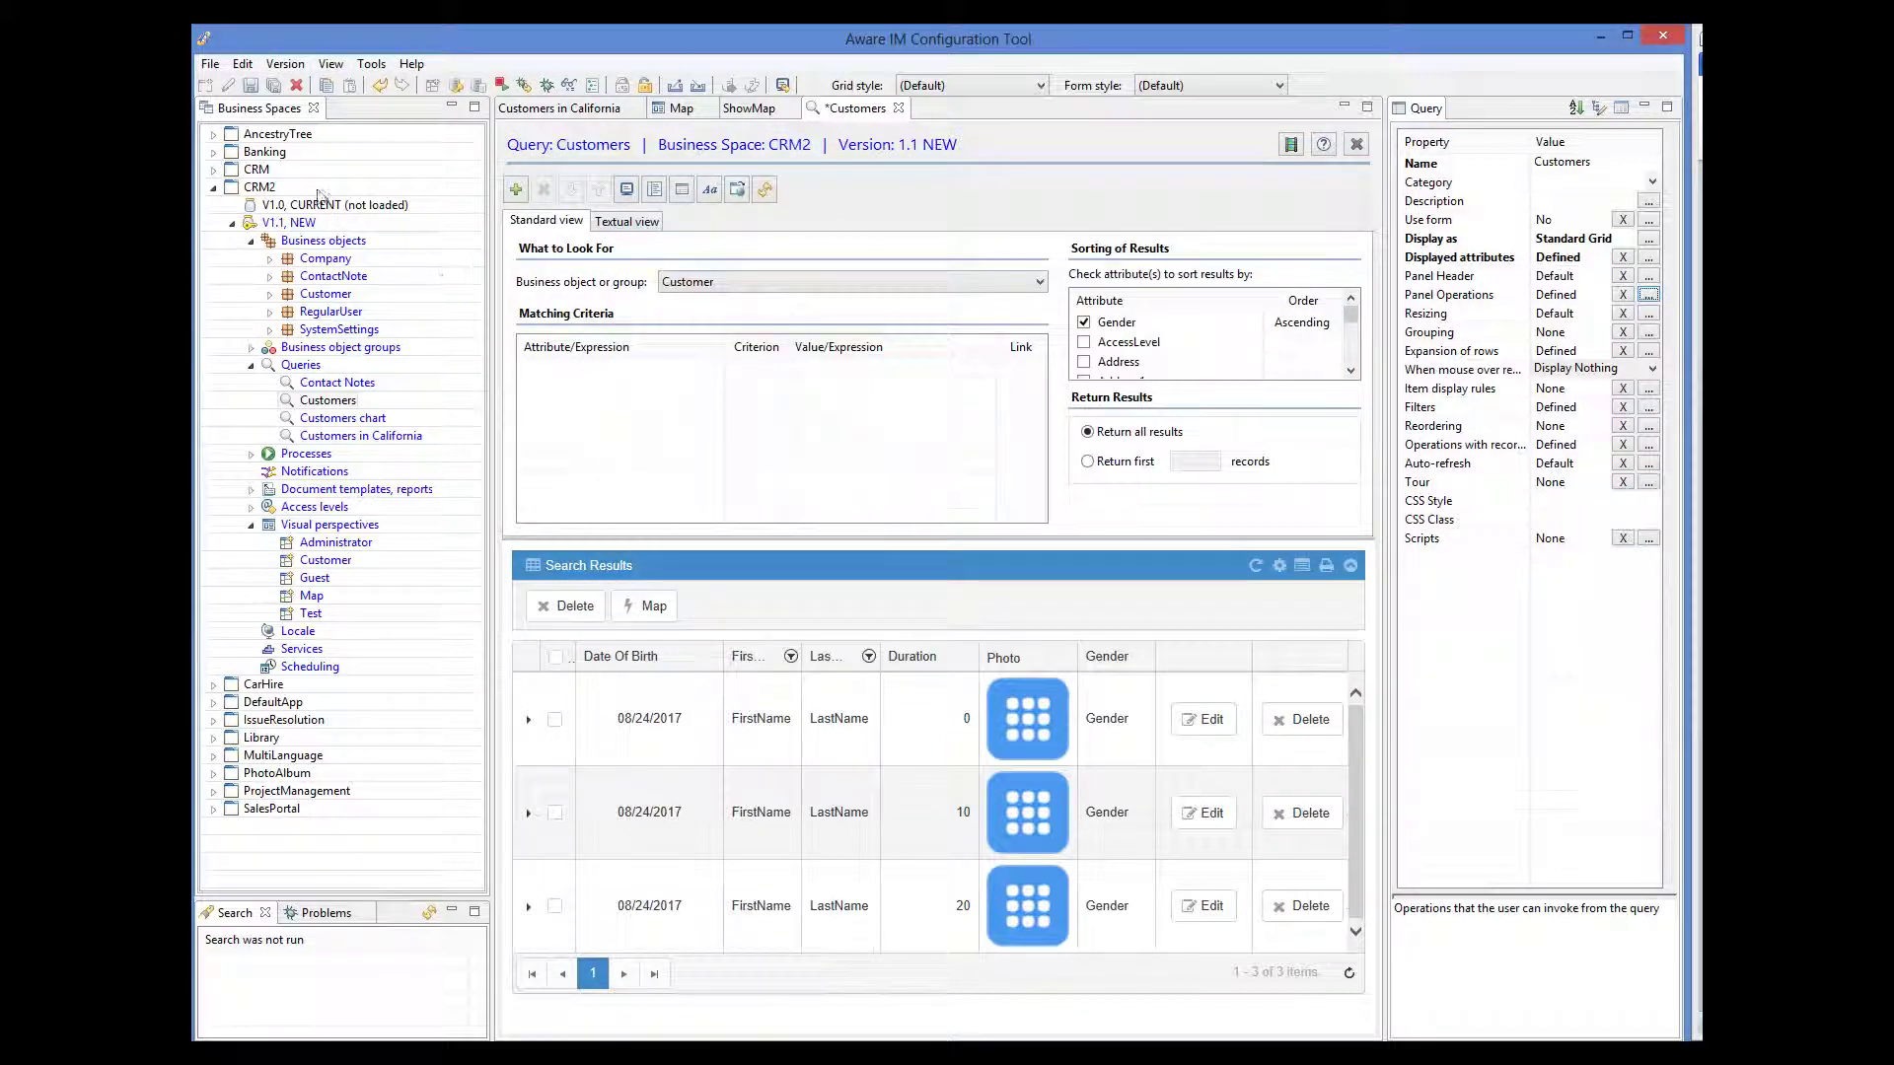
- Save the Customers query and run Map in the CRM3 web app to show California customers
click(250, 86)
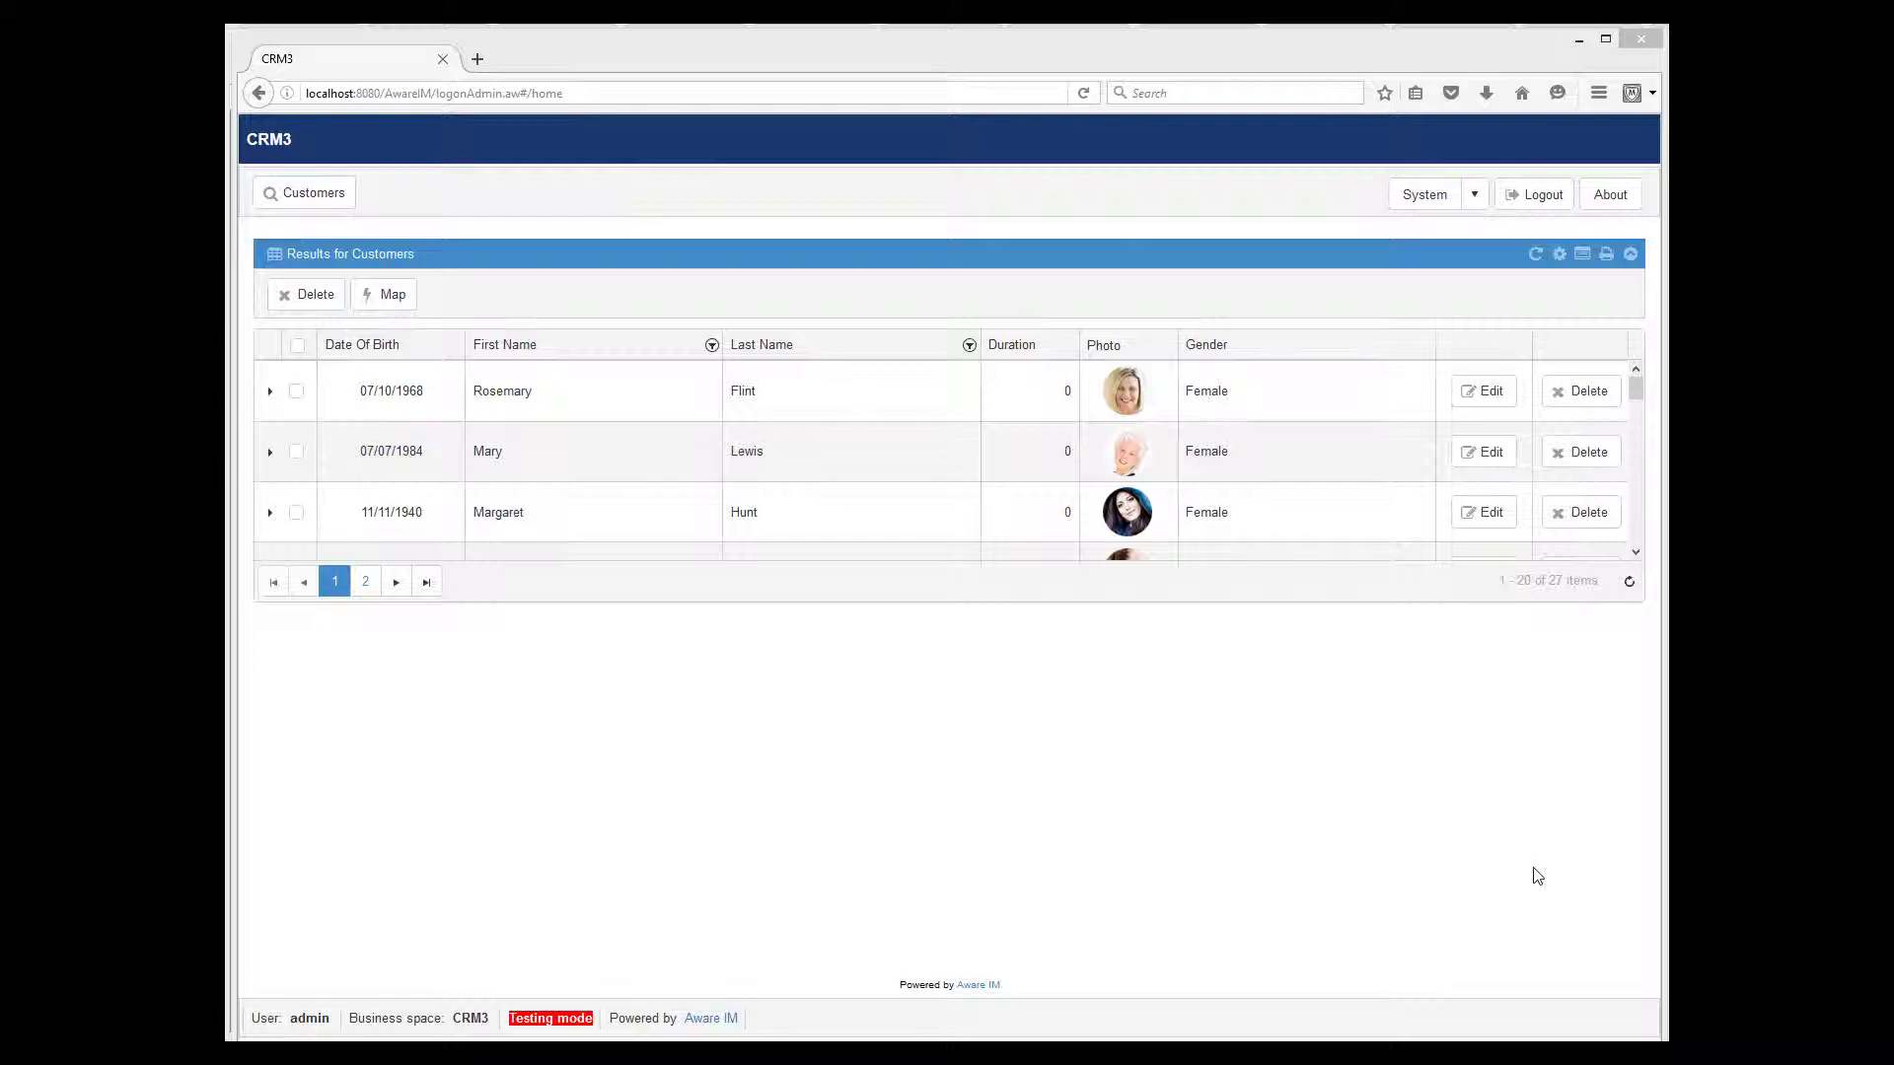
click(384, 293)
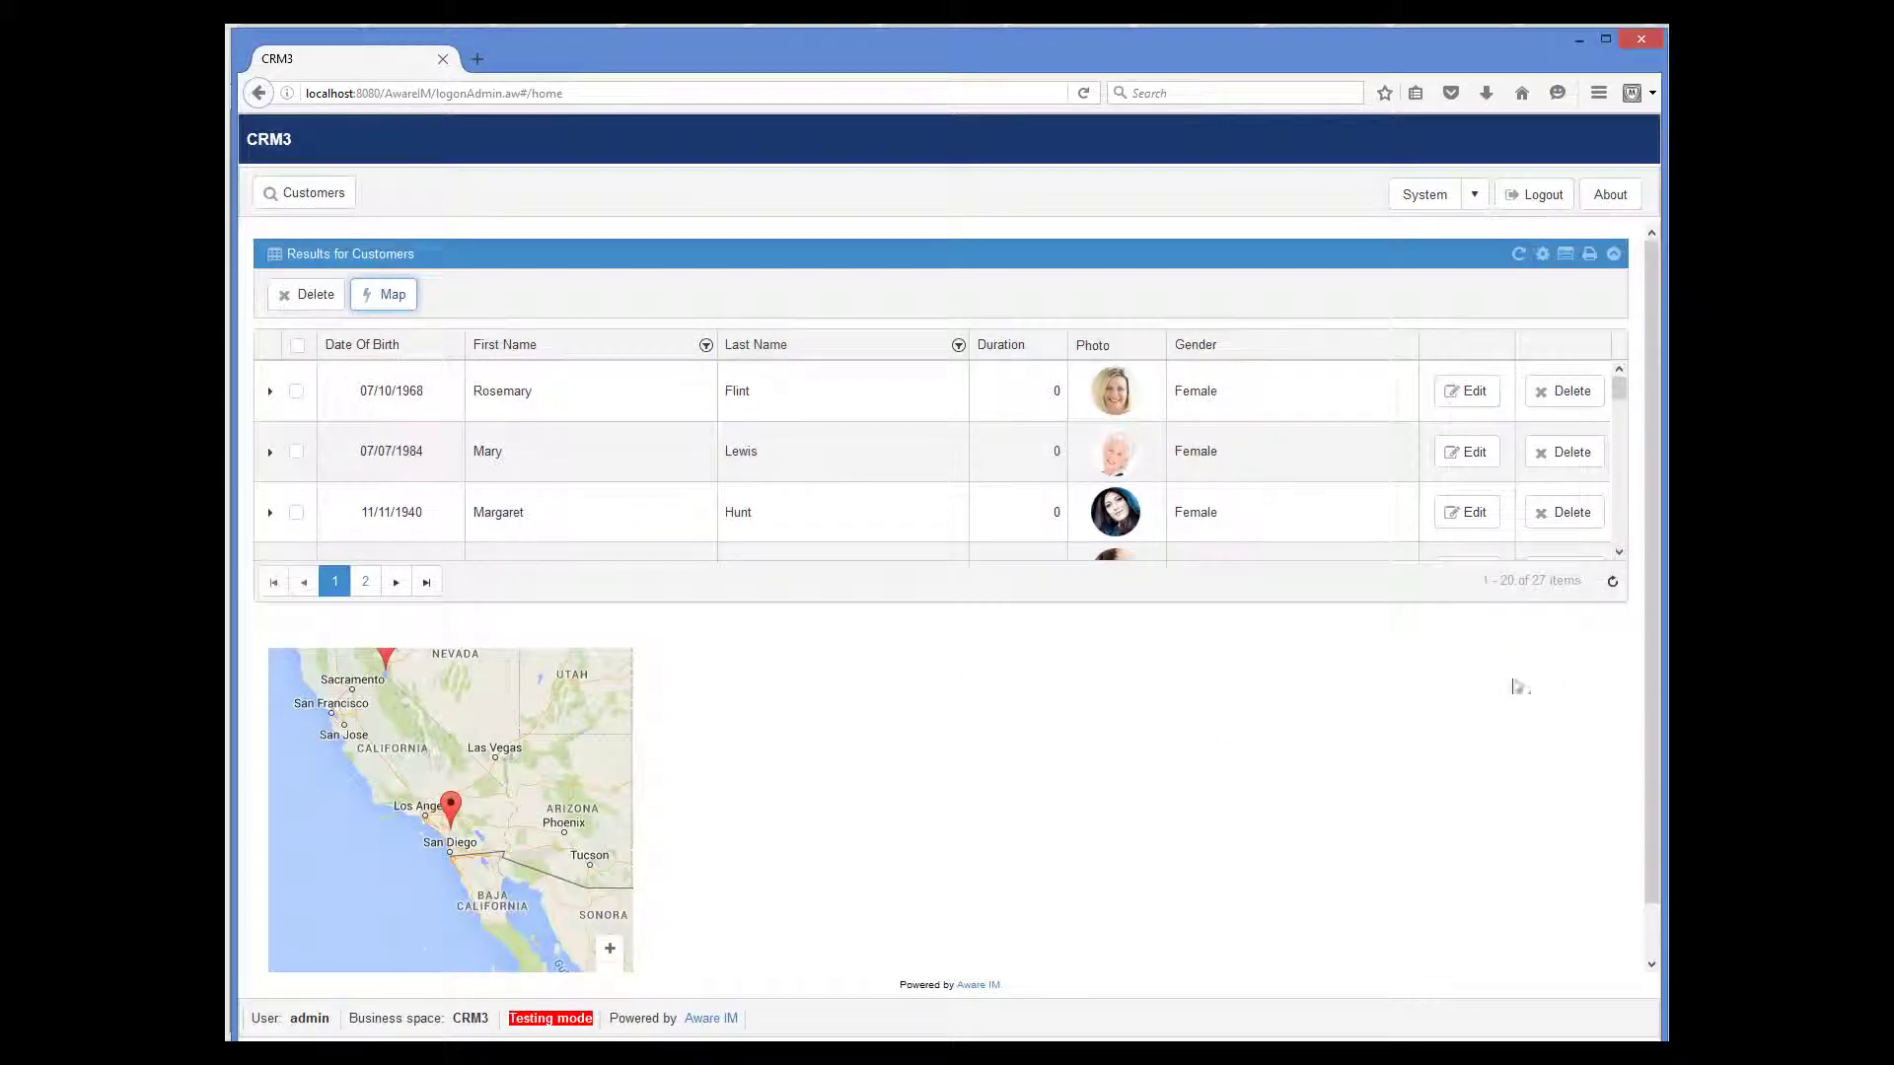
- Scroll down and zoom the customer map out to view the western US
drag(1647, 720, 1647, 774)
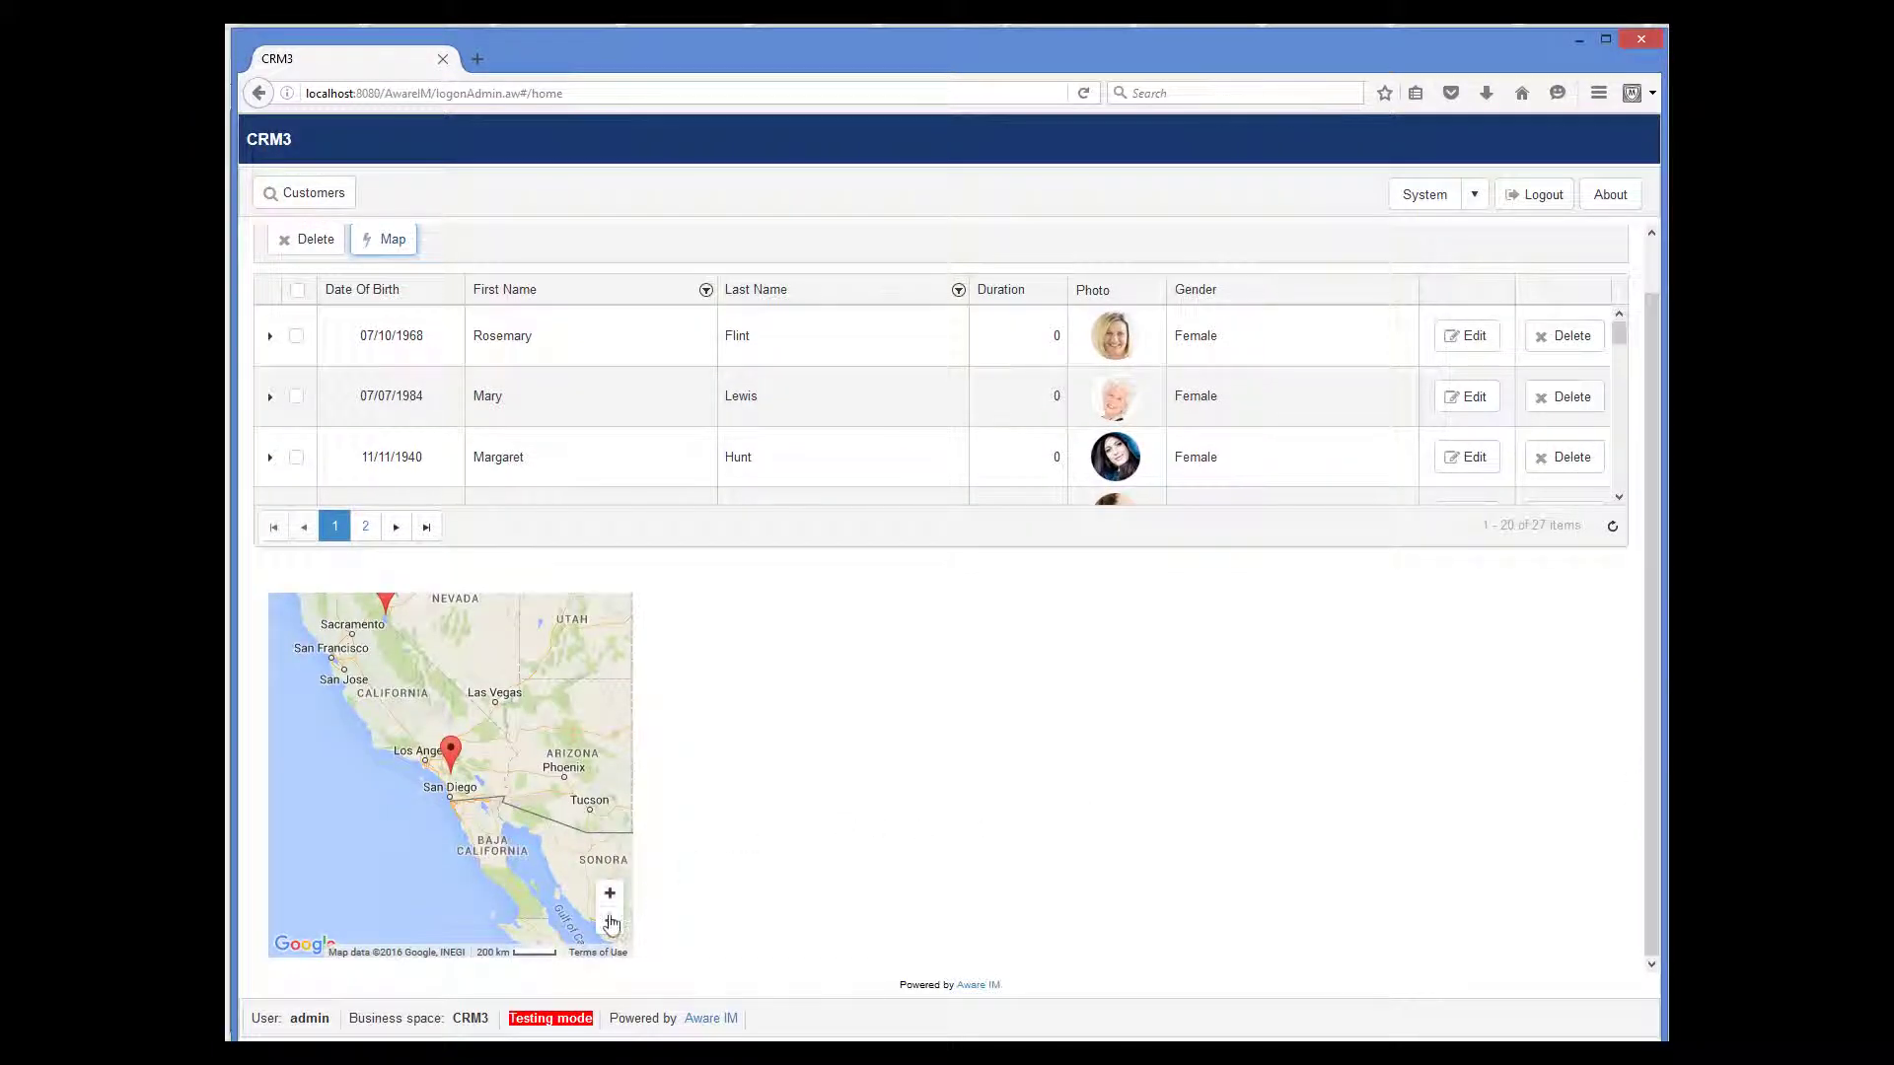
click(611, 924)
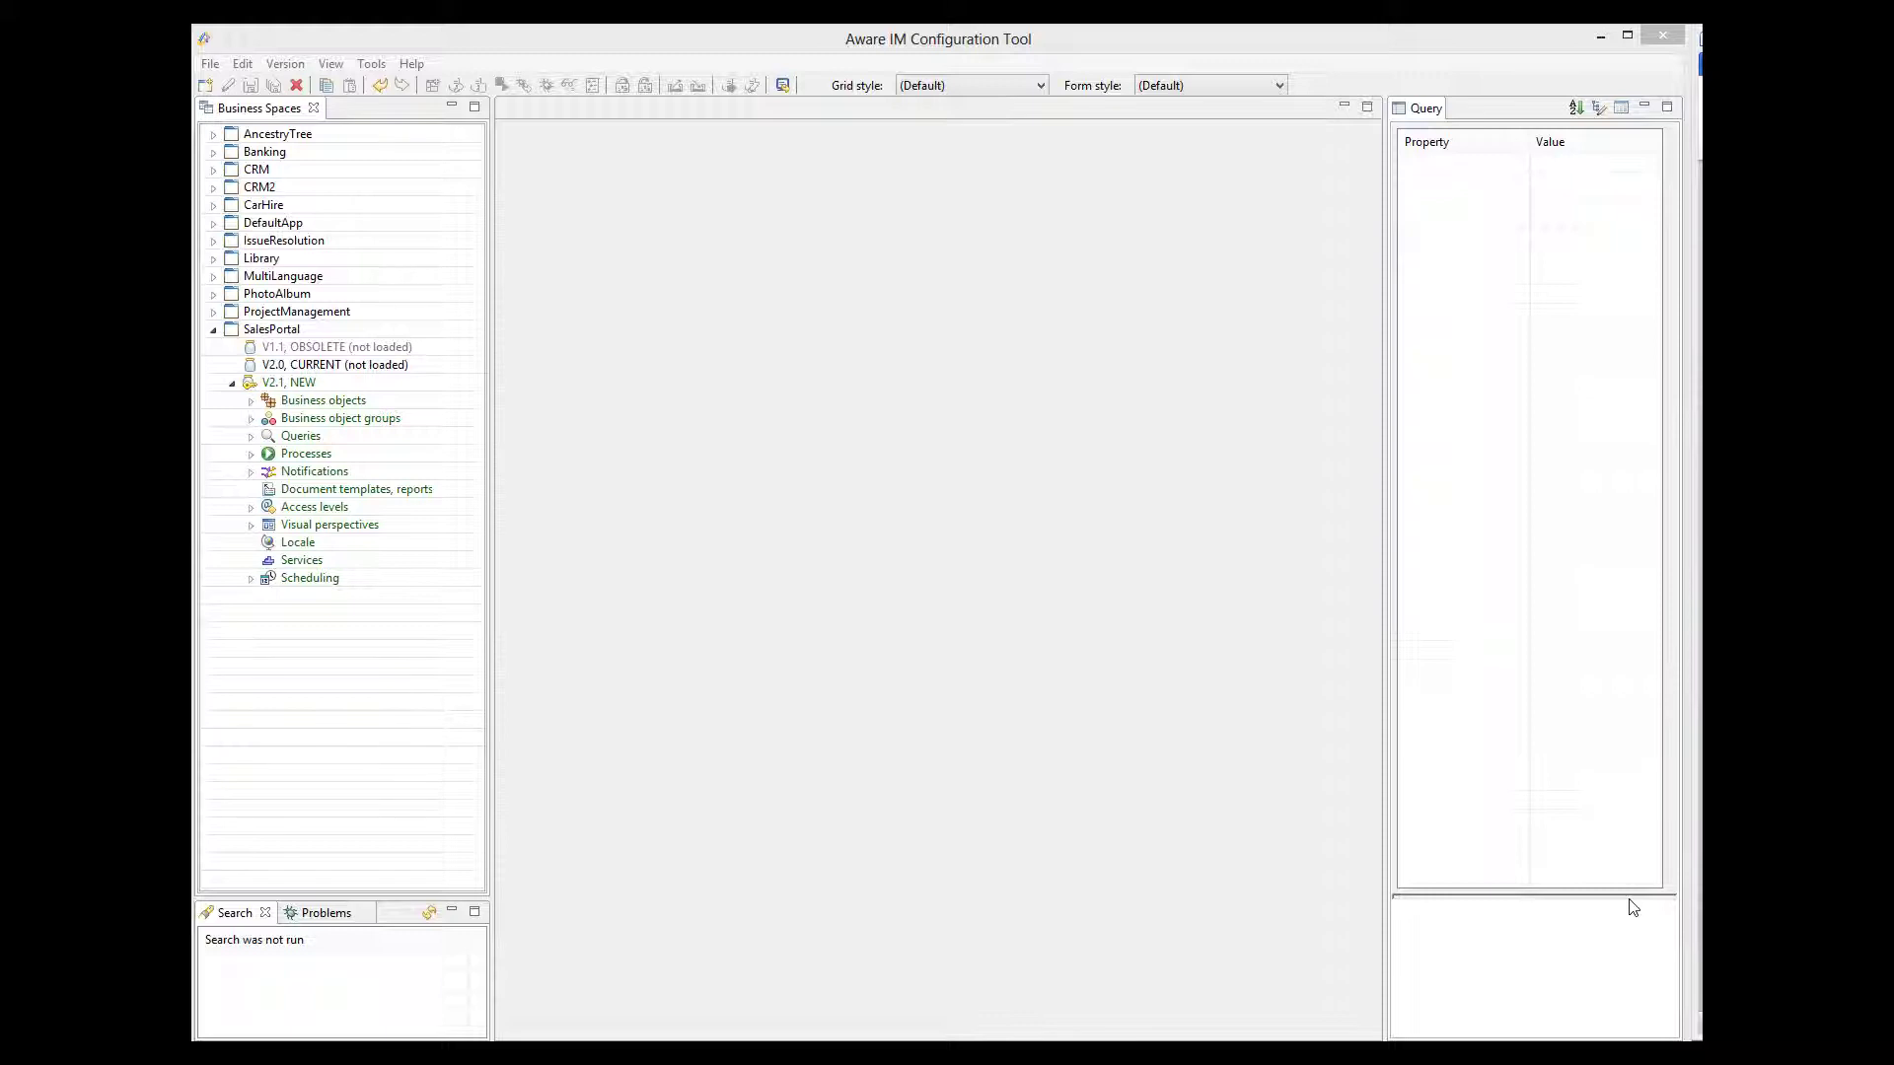
- Open the 'CountrySalesRecord - for world map' query and the CountrySalesRecord business object in SalesPortal
click(250, 436)
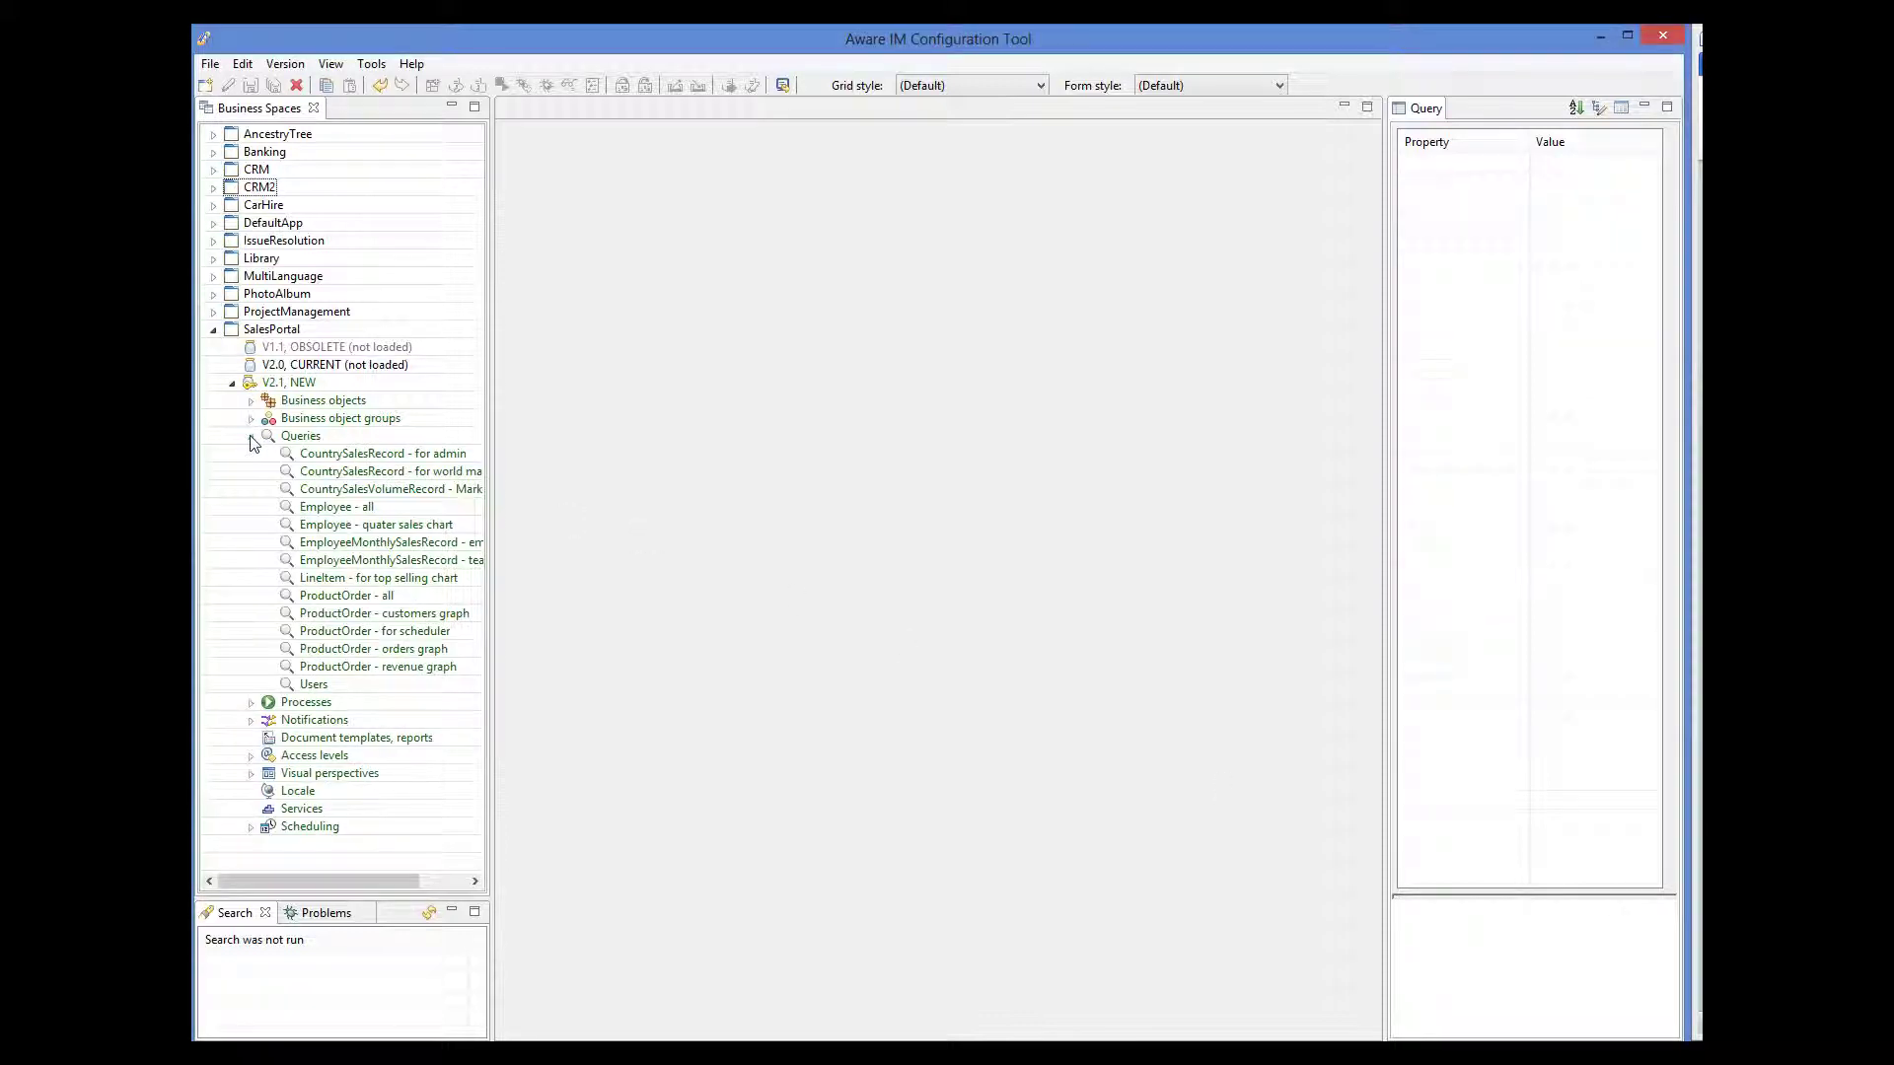
click(366, 474)
double_click(366, 477)
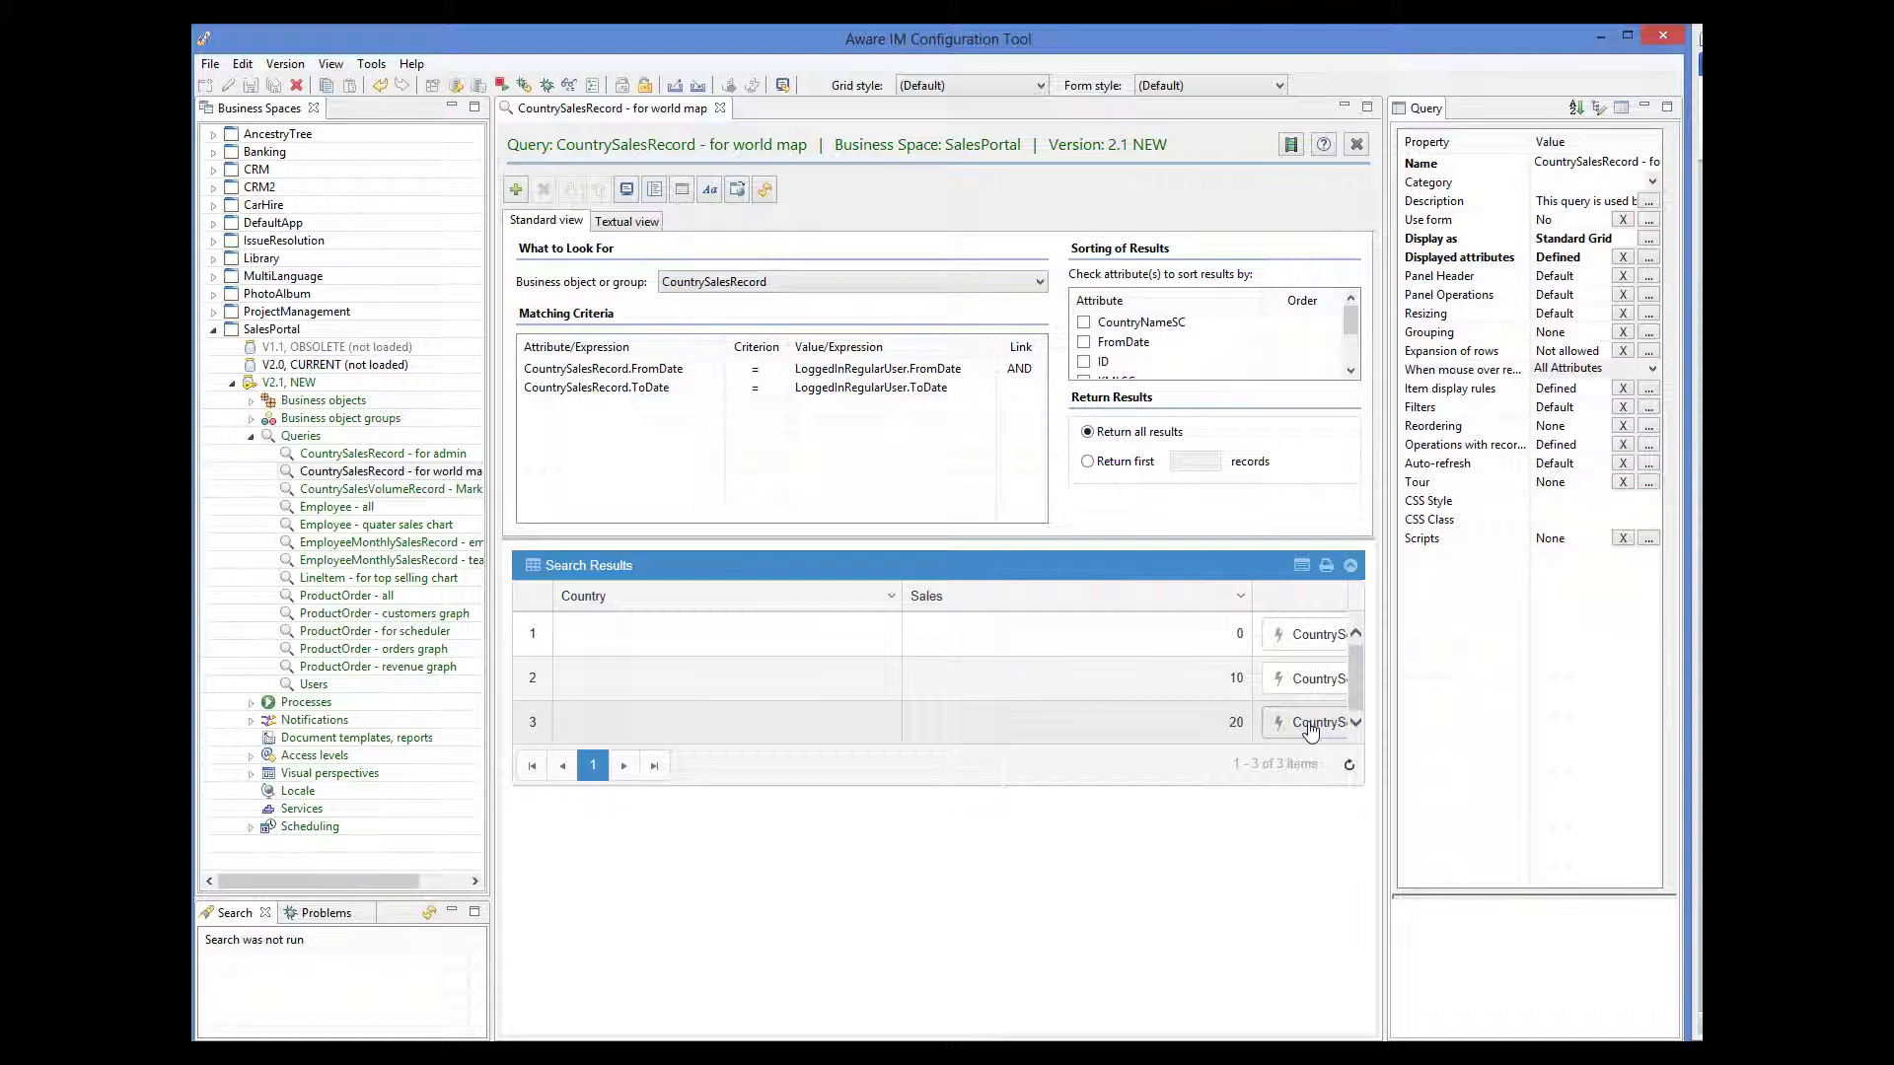
click(251, 401)
double_click(326, 436)
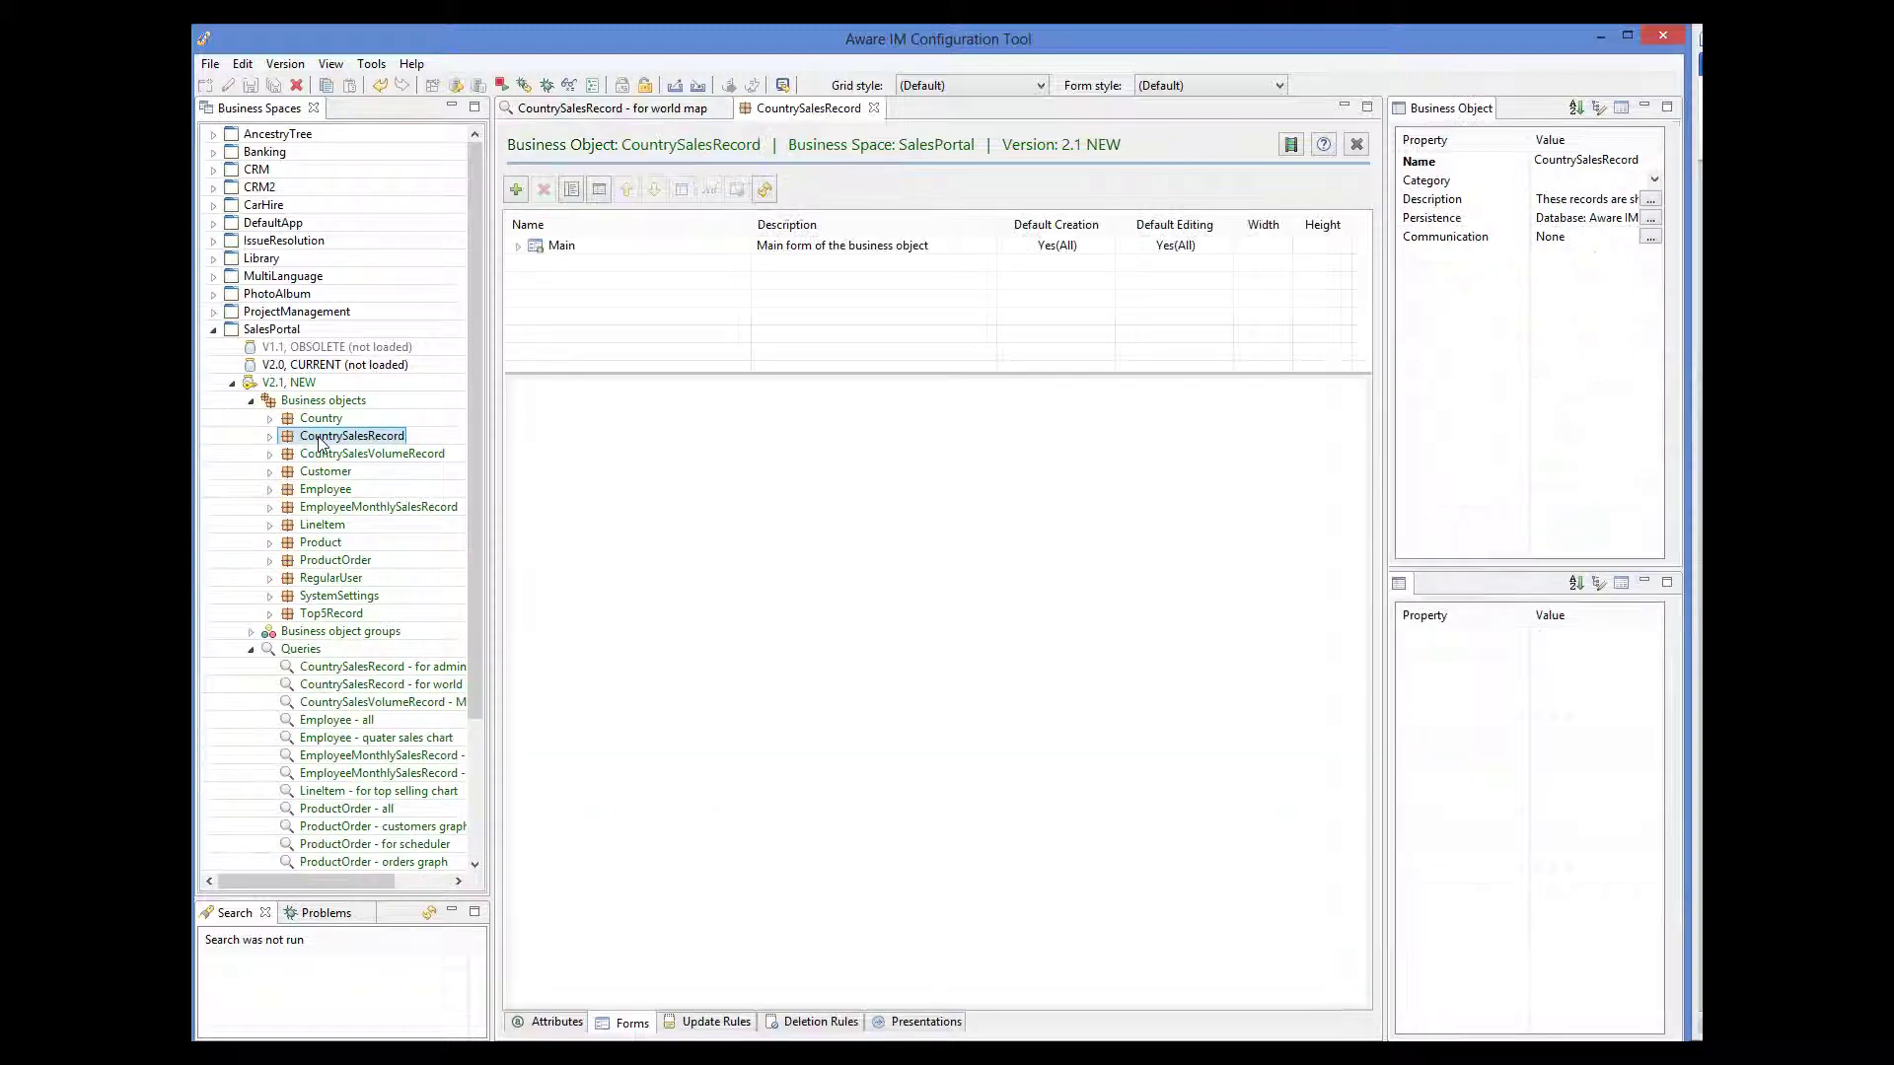
- Check the KMLSC attribute's Country.KML path, then return to the world map query
click(558, 1020)
click(552, 306)
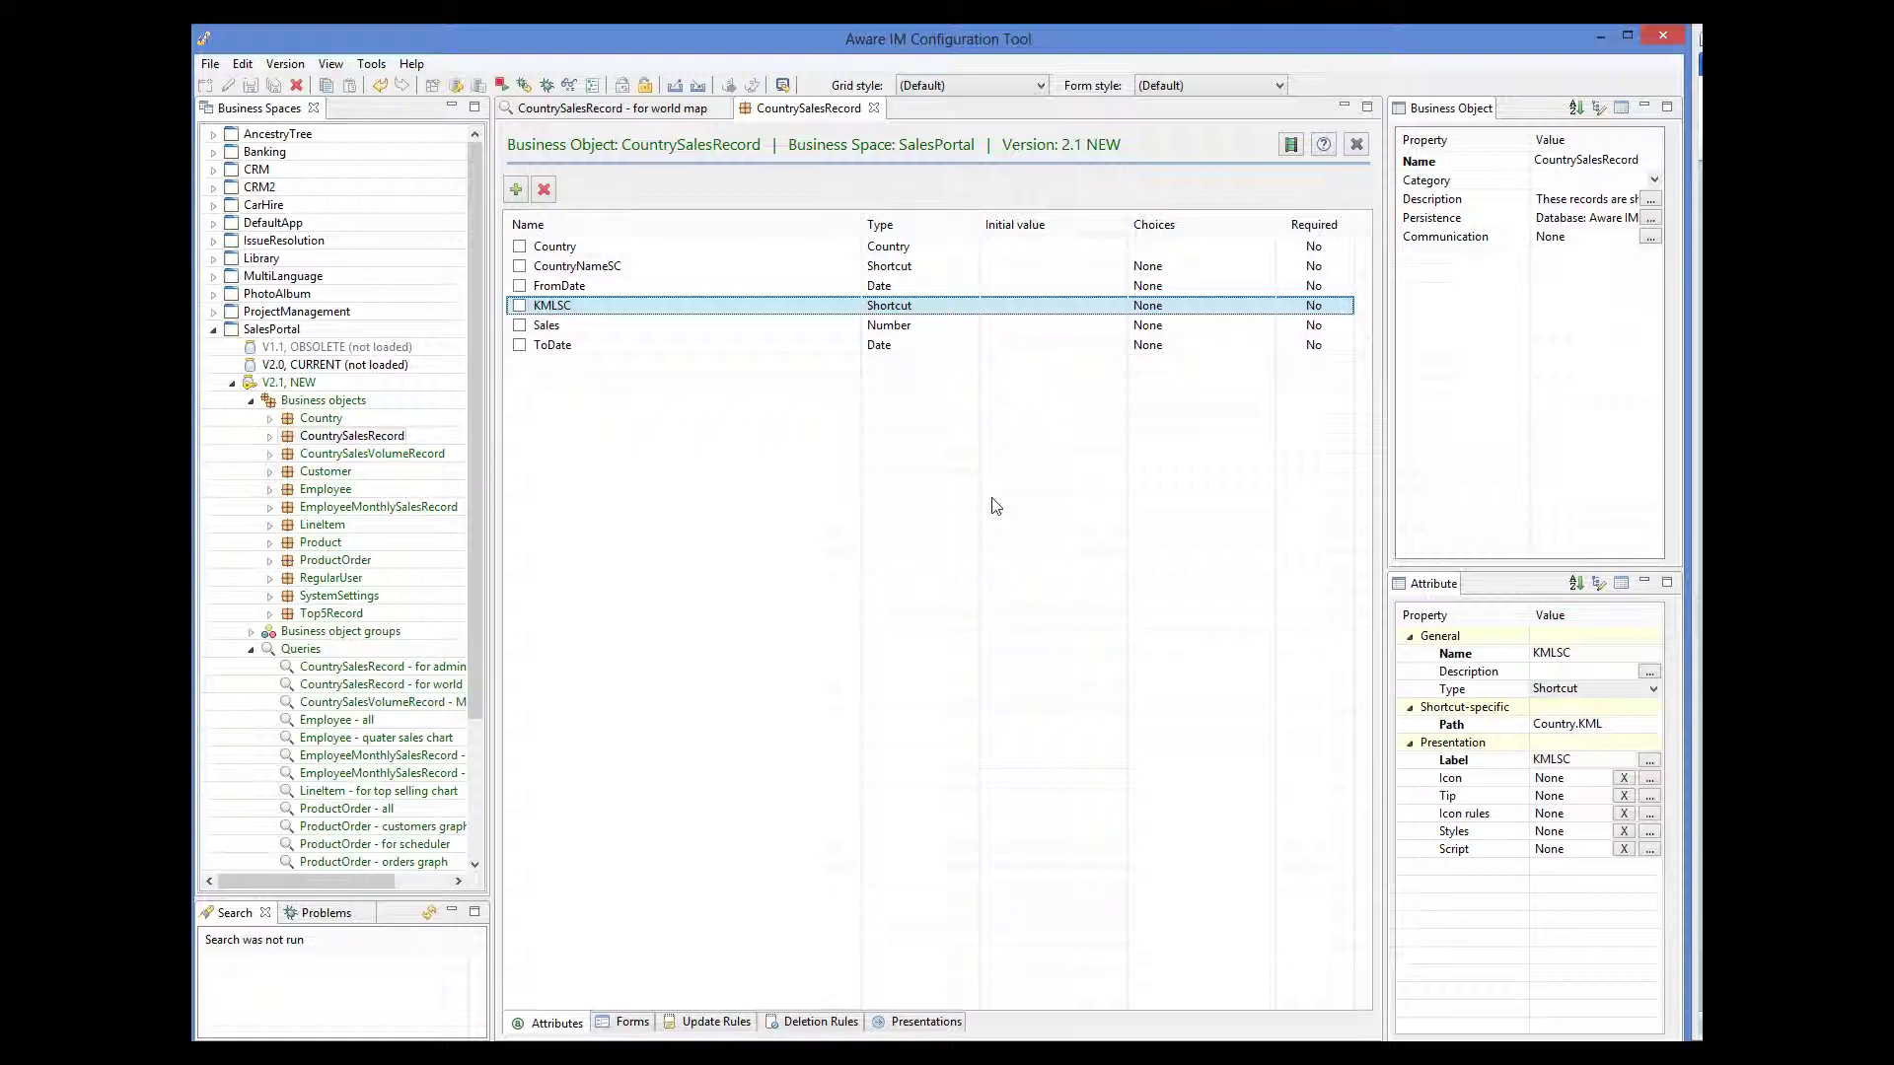
click(632, 111)
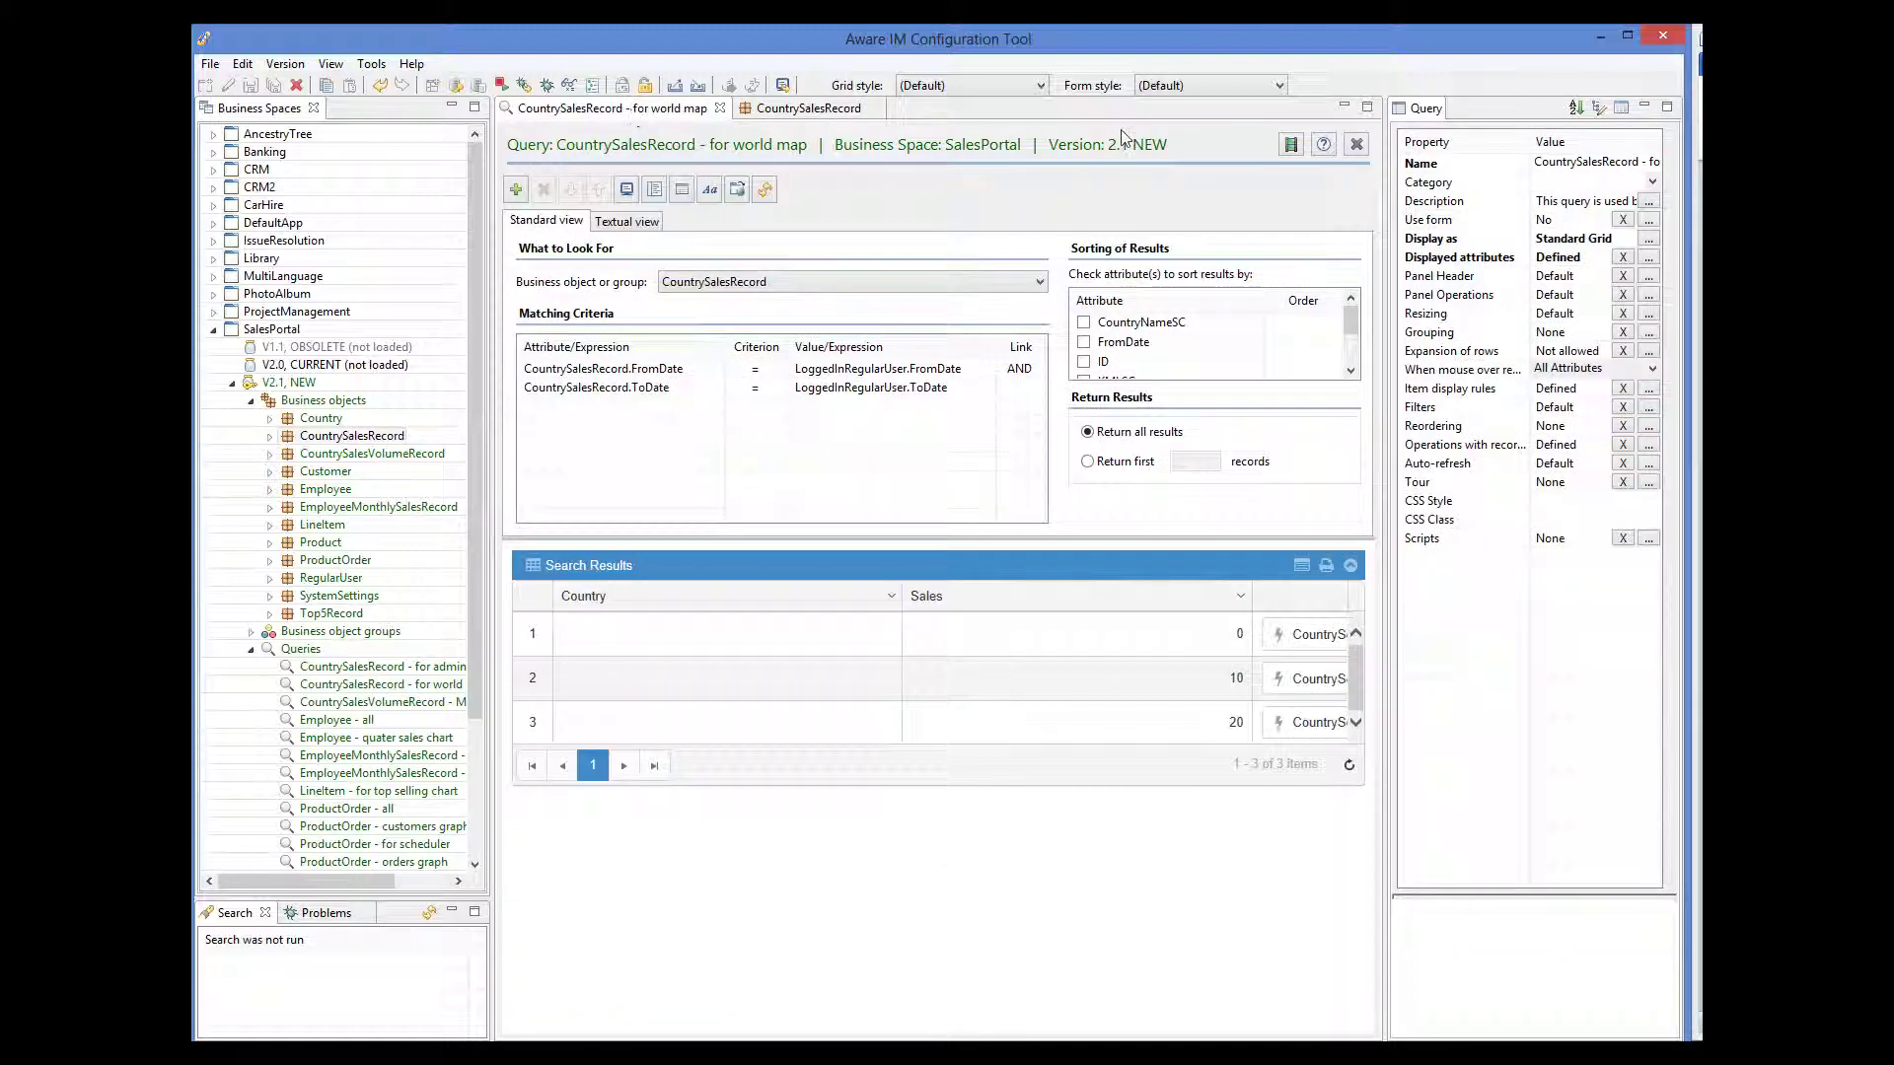
click(1648, 391)
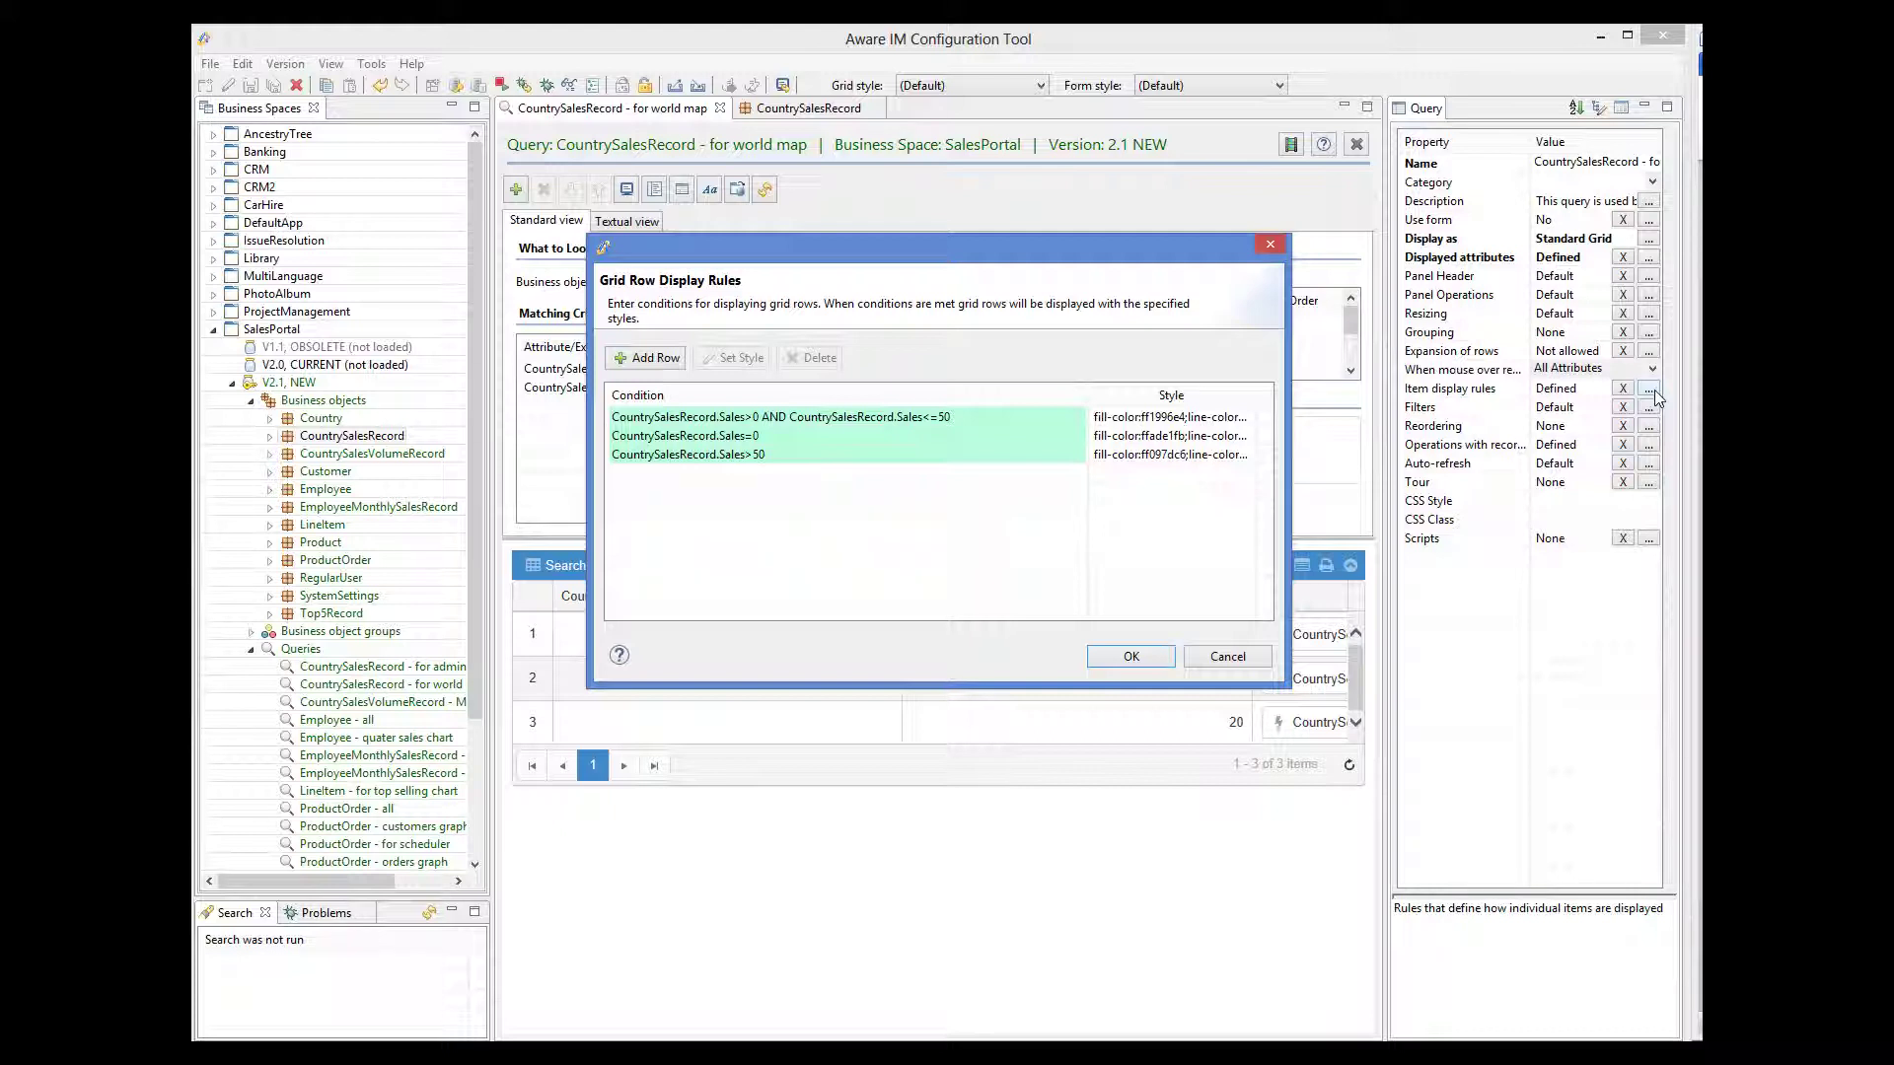
click(1235, 664)
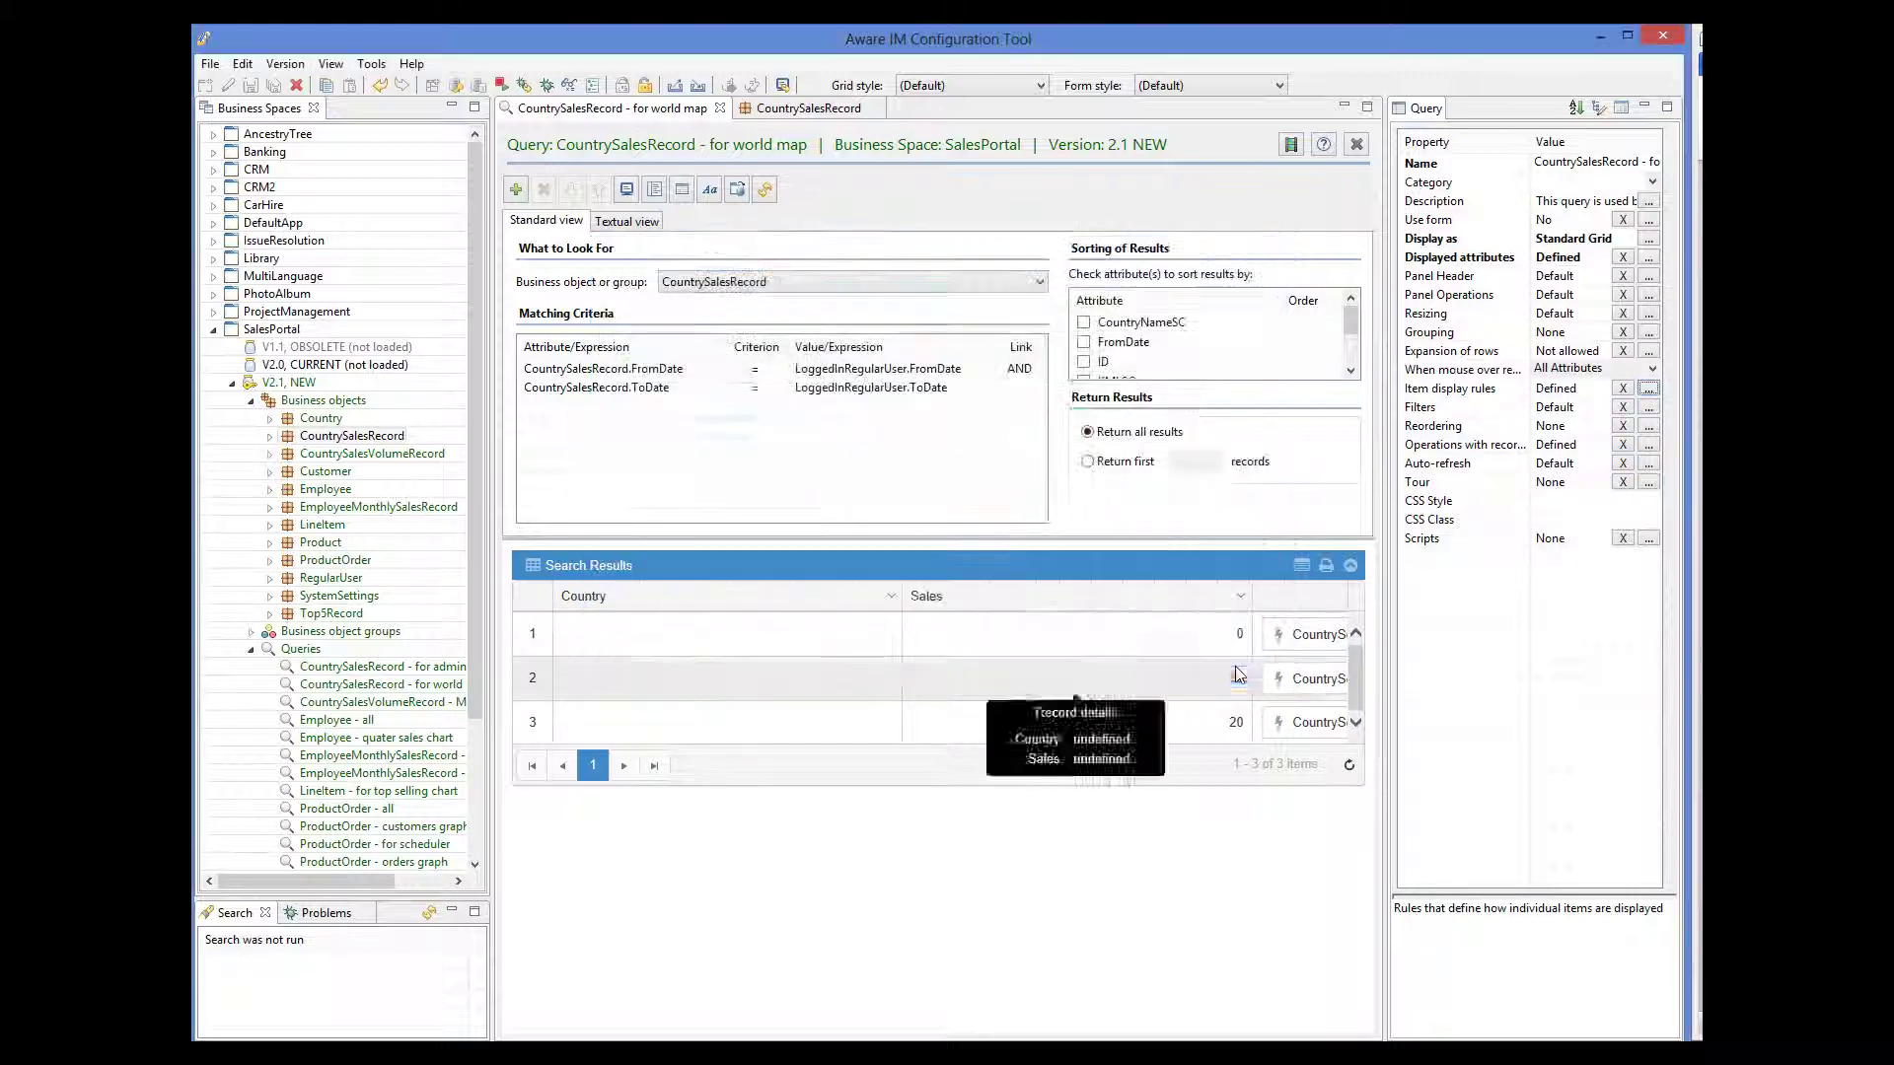